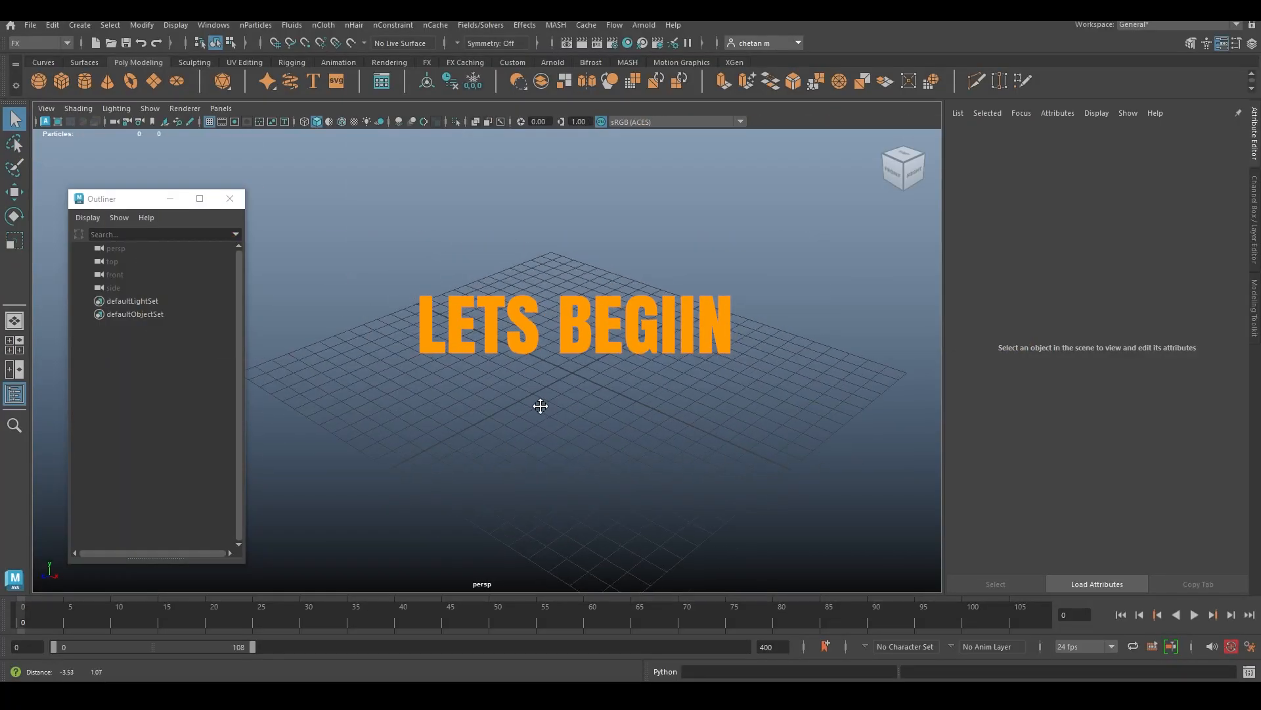
Create a polygon cube at the centre of the grid and build a MASH network from it.
{"action": "left_click", "coordinate": [566, 367]}
{"action": "left_click_drag", "start_coordinate": [595, 372], "coordinate": [617, 394], "text": "alt"}
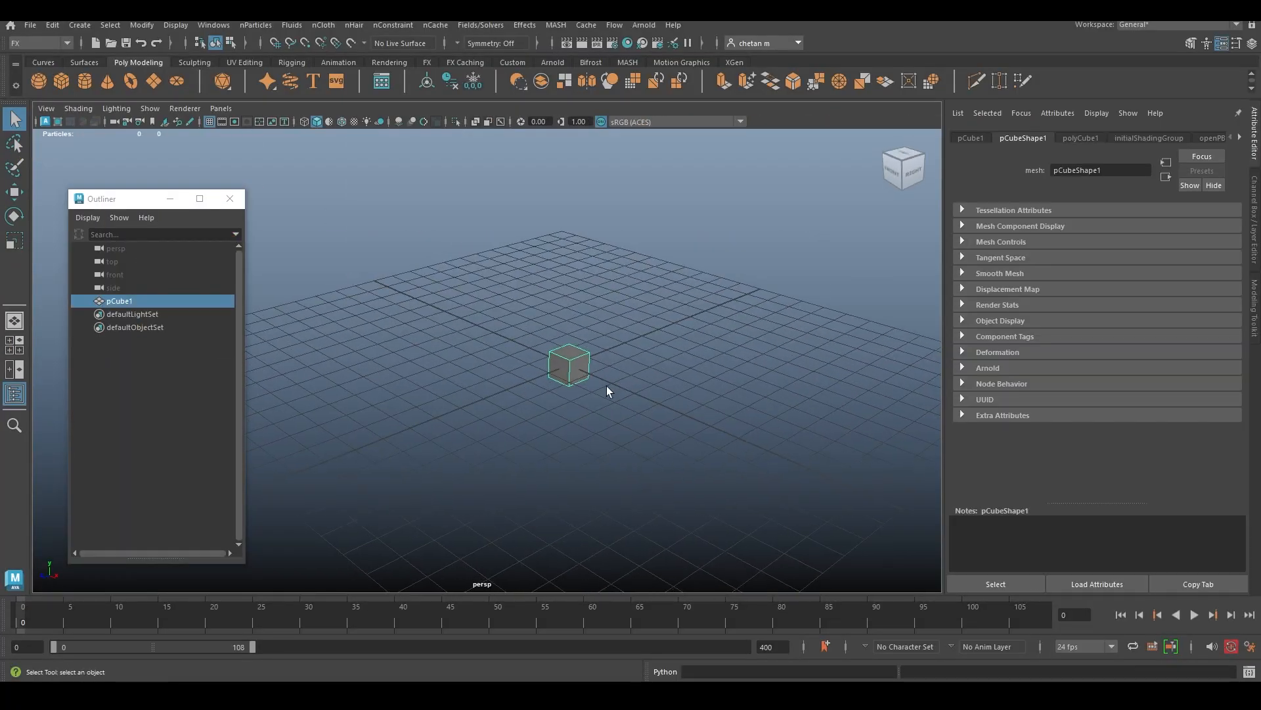
{"action": "left_click", "coordinate": [555, 25]}
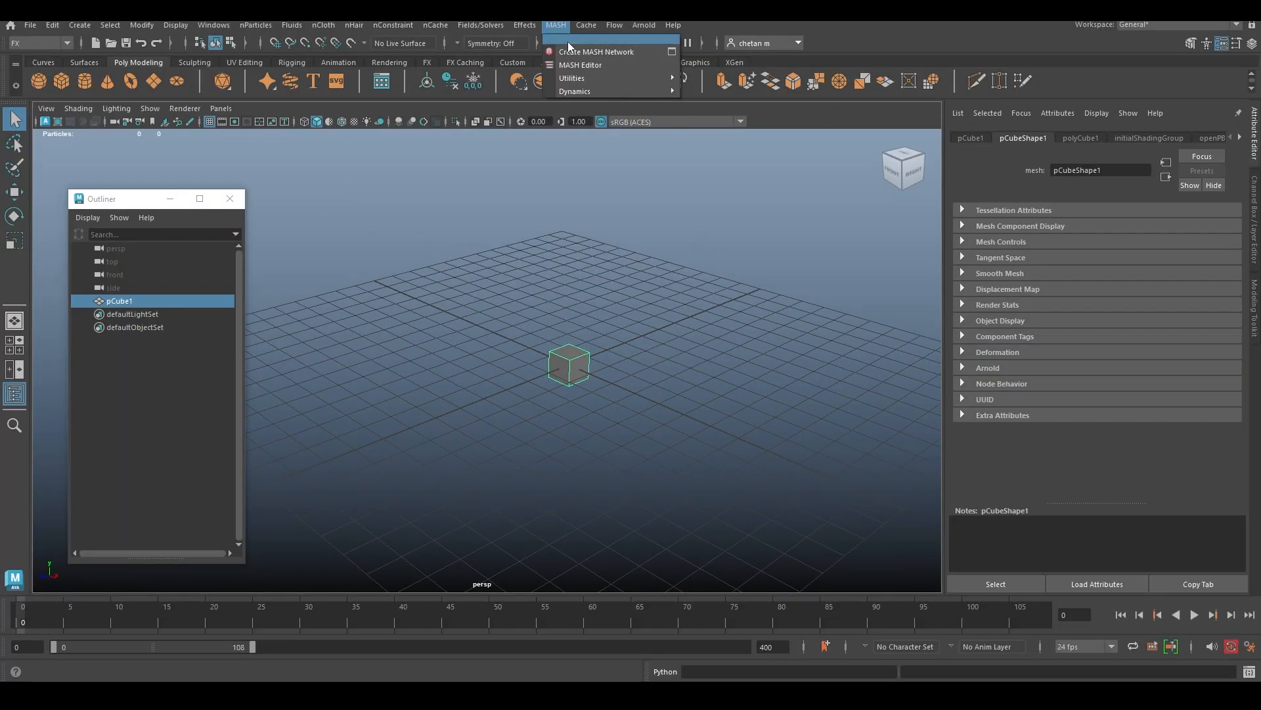
{"action": "left_click", "coordinate": [568, 41]}
Set the distribution type of the MASH network's Distribute node to Grid.
{"action": "left_click", "coordinate": [1015, 137]}
{"action": "left_click", "coordinate": [1102, 253]}
{"action": "left_click", "coordinate": [1090, 292]}
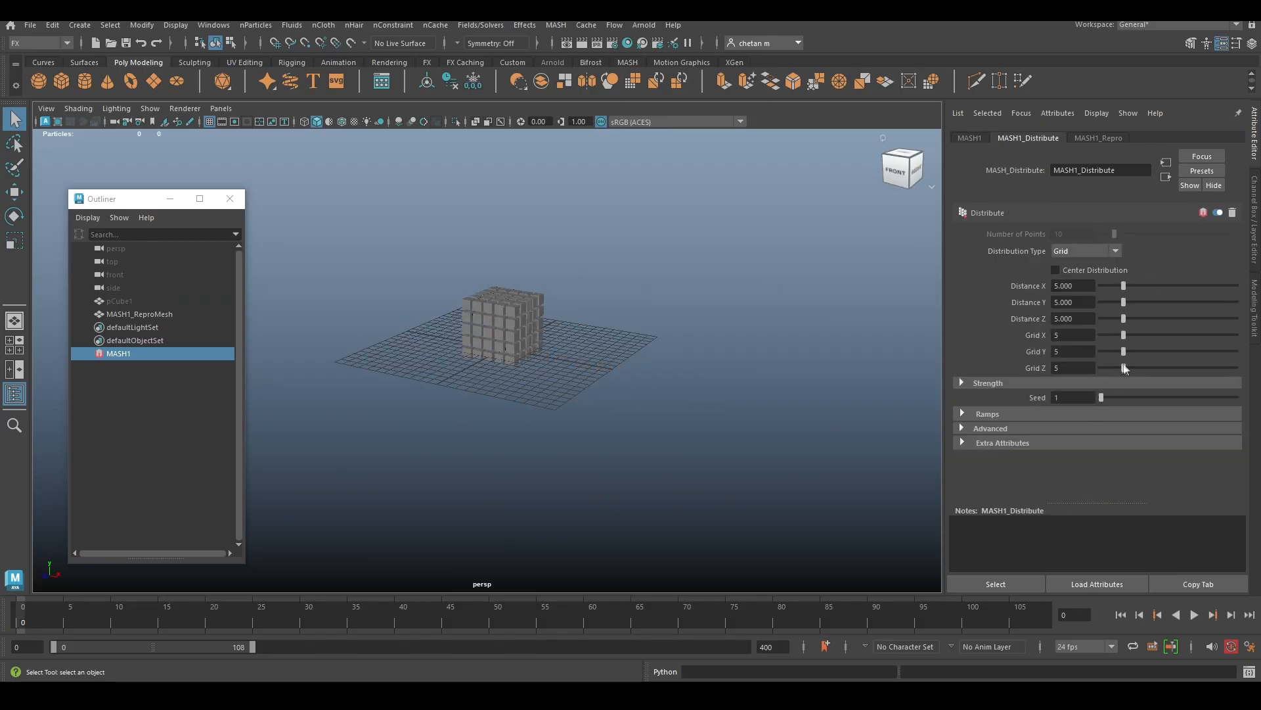
Add a Dynamics node to the MASH1 network of gridded cubes.
{"action": "left_click_drag", "start_coordinate": [663, 384], "coordinate": [585, 342], "text": "alt"}
{"action": "left_click", "coordinate": [975, 139]}
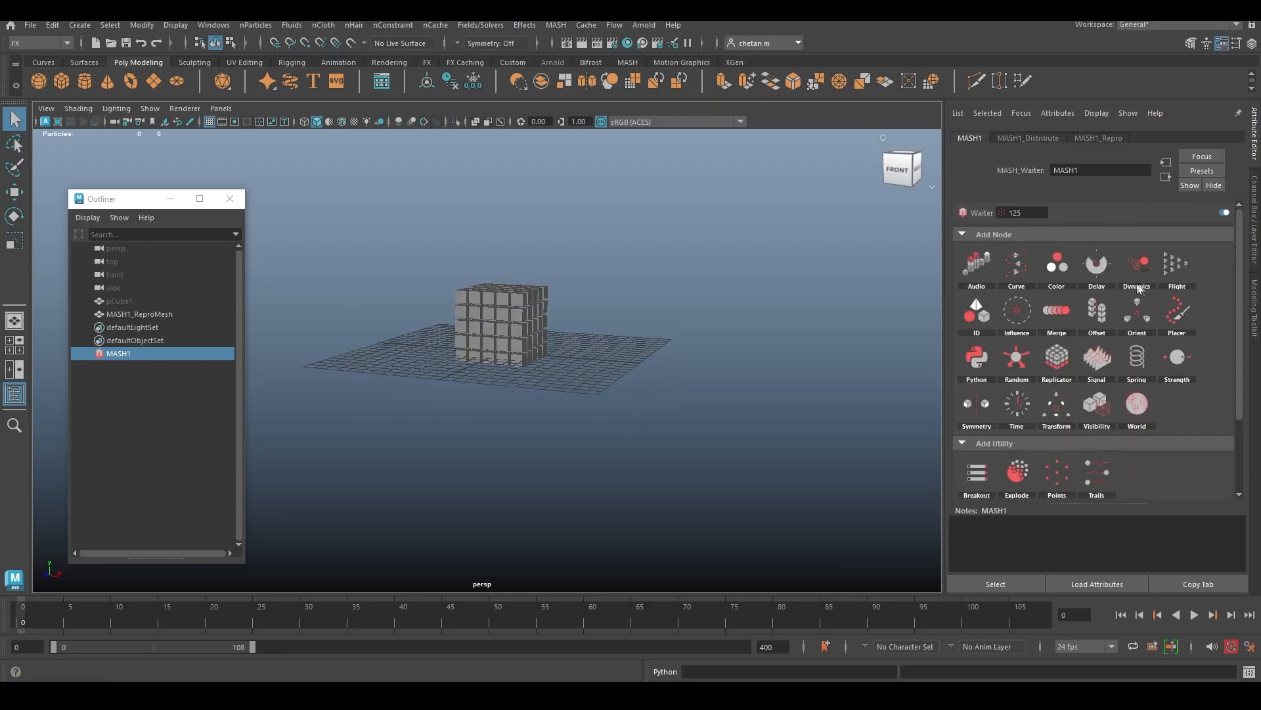
{"action": "left_click", "coordinate": [1173, 283]}
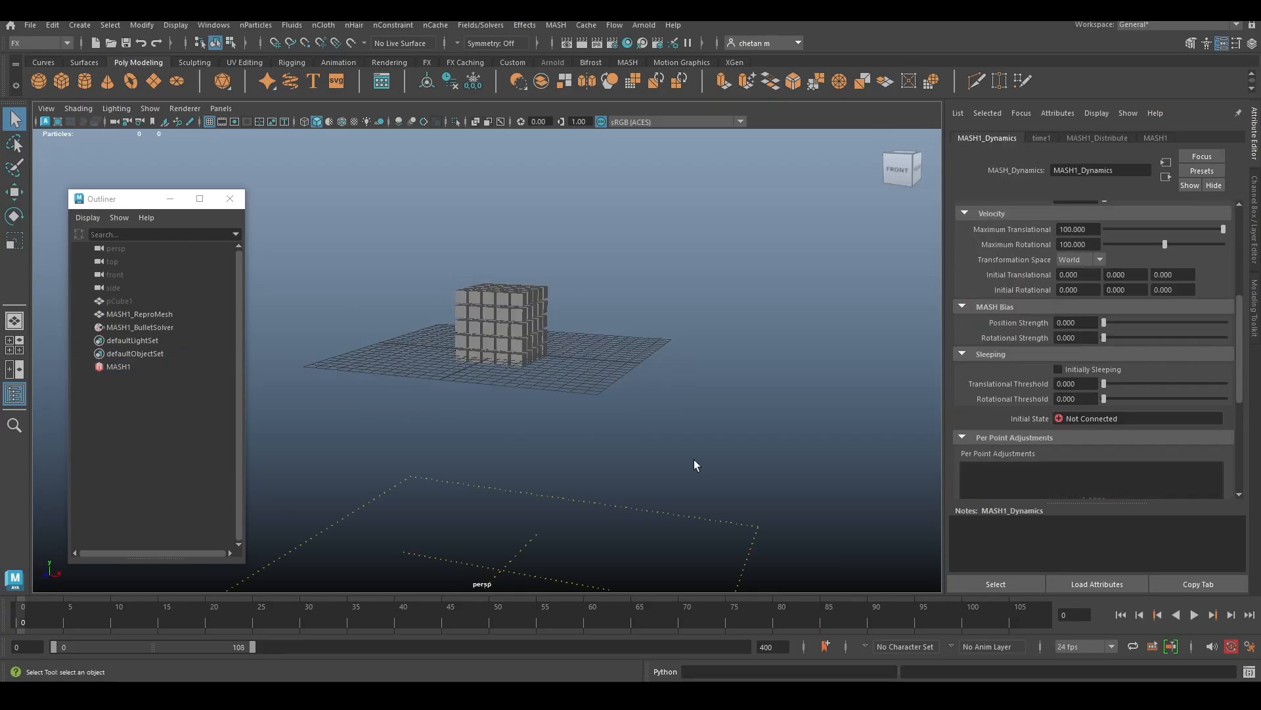
Play the cube simulation several times, stopping during the fall or landing and returning to frame 0 each time.
{"action": "right_click_drag", "start_coordinate": [694, 459], "coordinate": [551, 460], "text": "alt"}
{"action": "left_click", "coordinate": [1194, 614]}
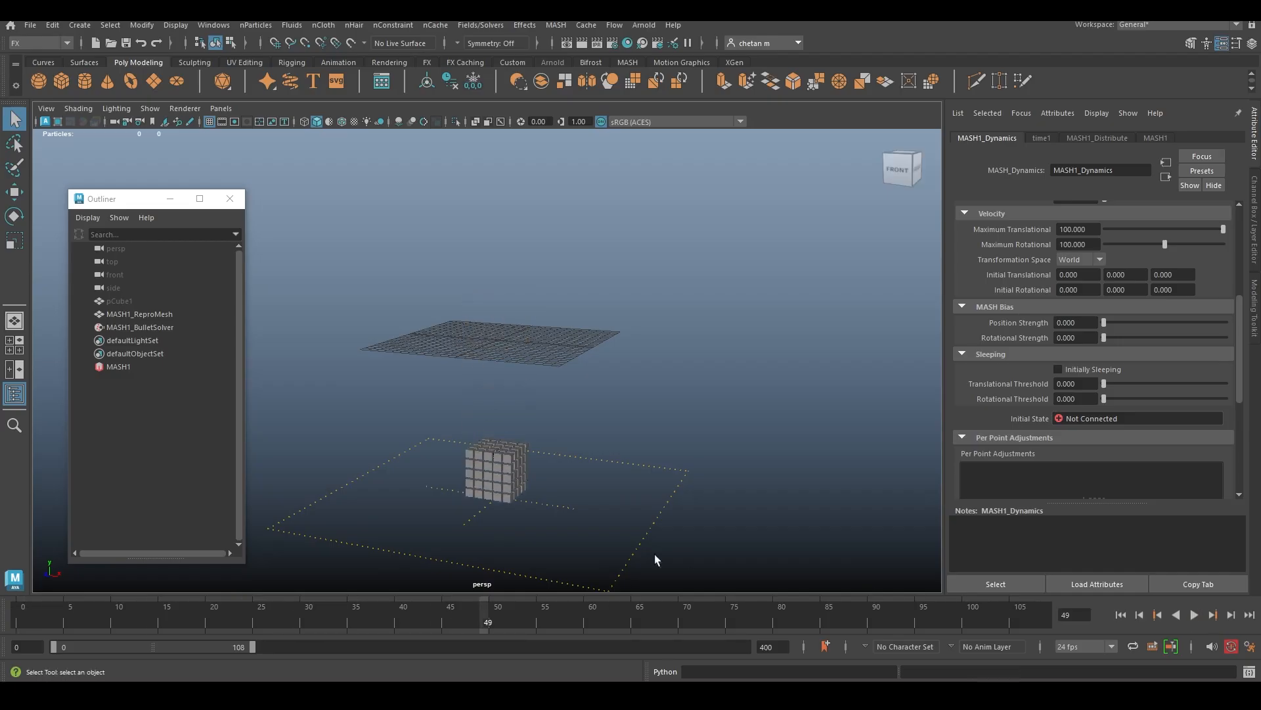
{"action": "right_click_drag", "start_coordinate": [655, 554], "coordinate": [873, 482], "text": "alt"}
{"action": "left_click", "coordinate": [1121, 614]}
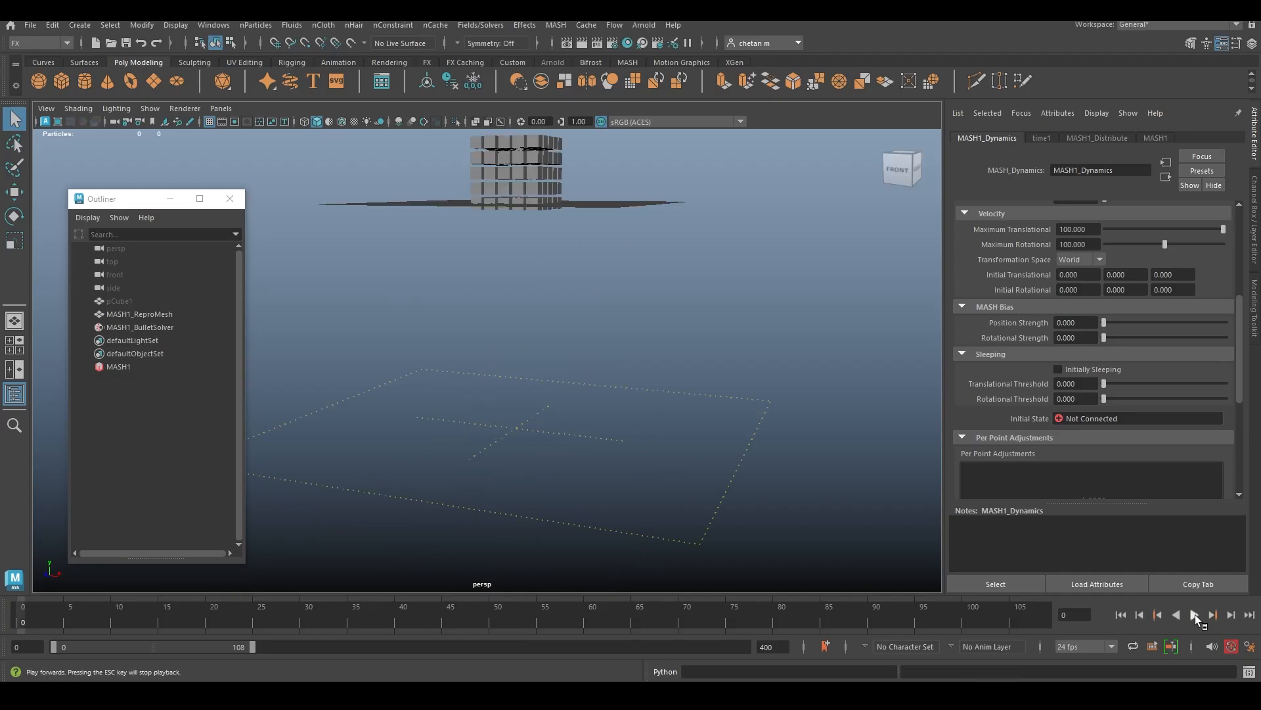
{"action": "left_click", "coordinate": [1196, 613]}
{"action": "left_click", "coordinate": [1197, 615]}
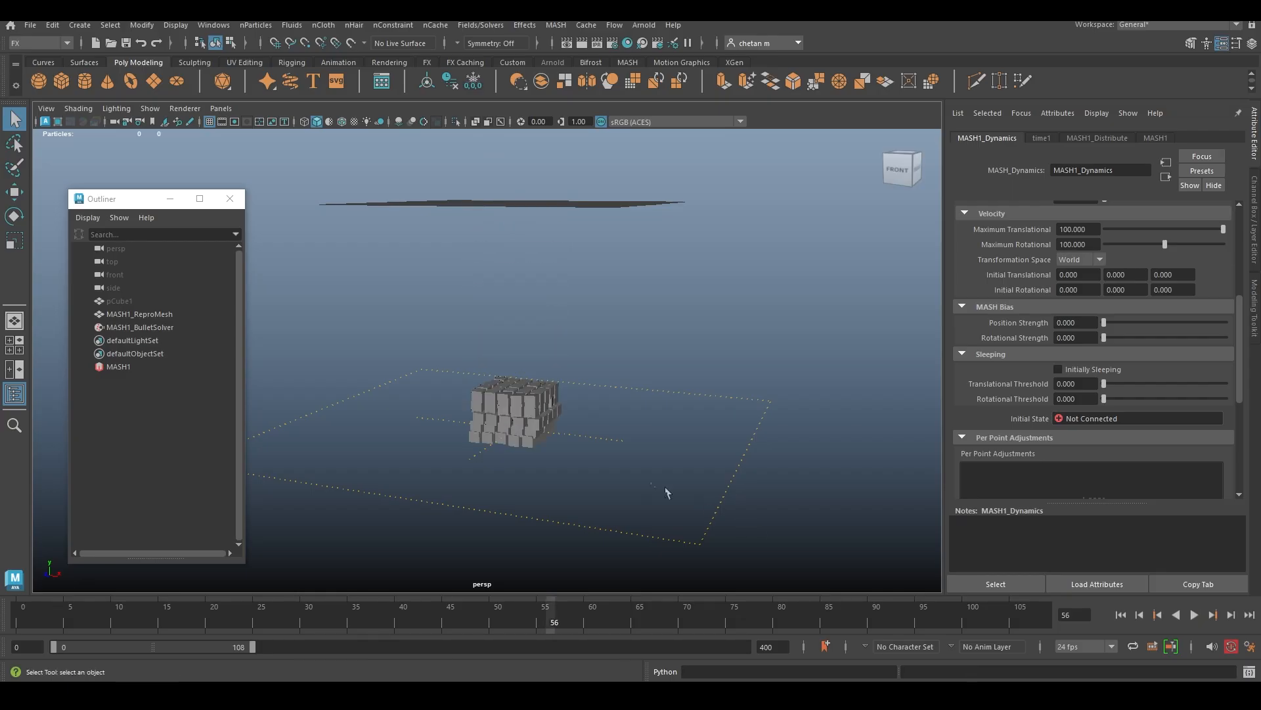
{"action": "left_click_drag", "start_coordinate": [595, 459], "coordinate": [572, 458], "text": "alt"}
{"action": "left_click", "coordinate": [1119, 612]}
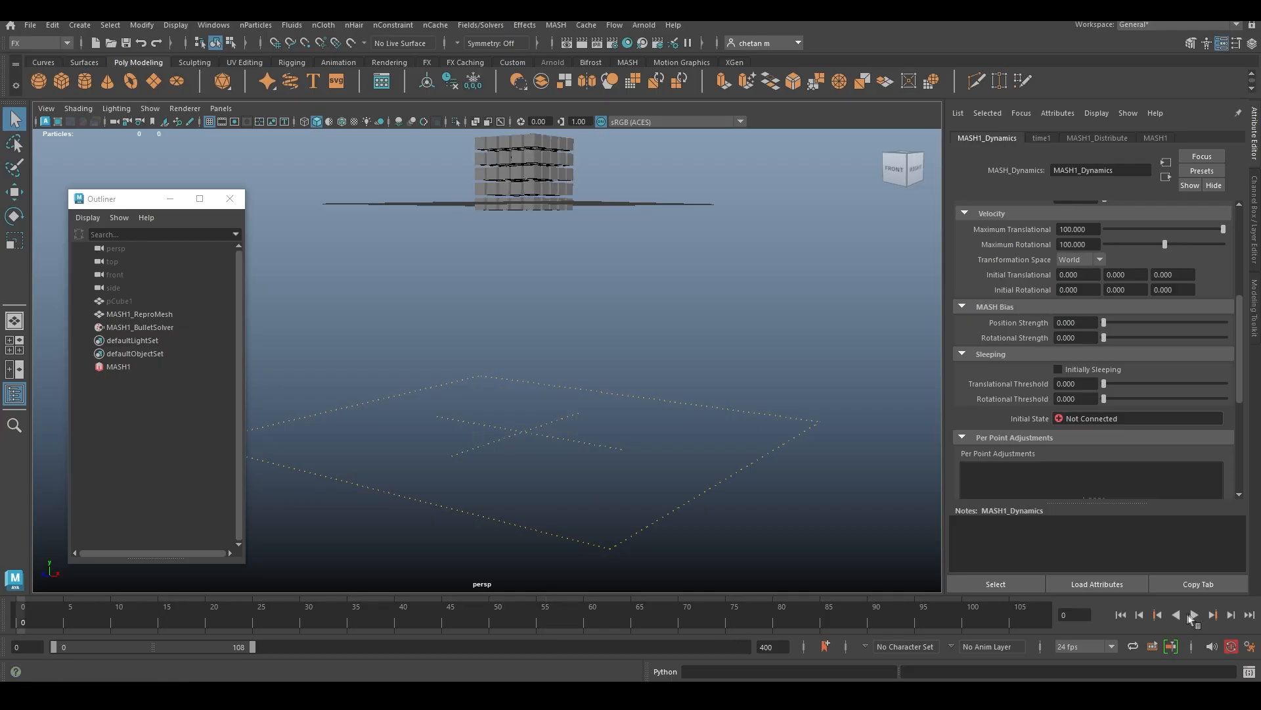
{"action": "left_click", "coordinate": [1194, 615]}
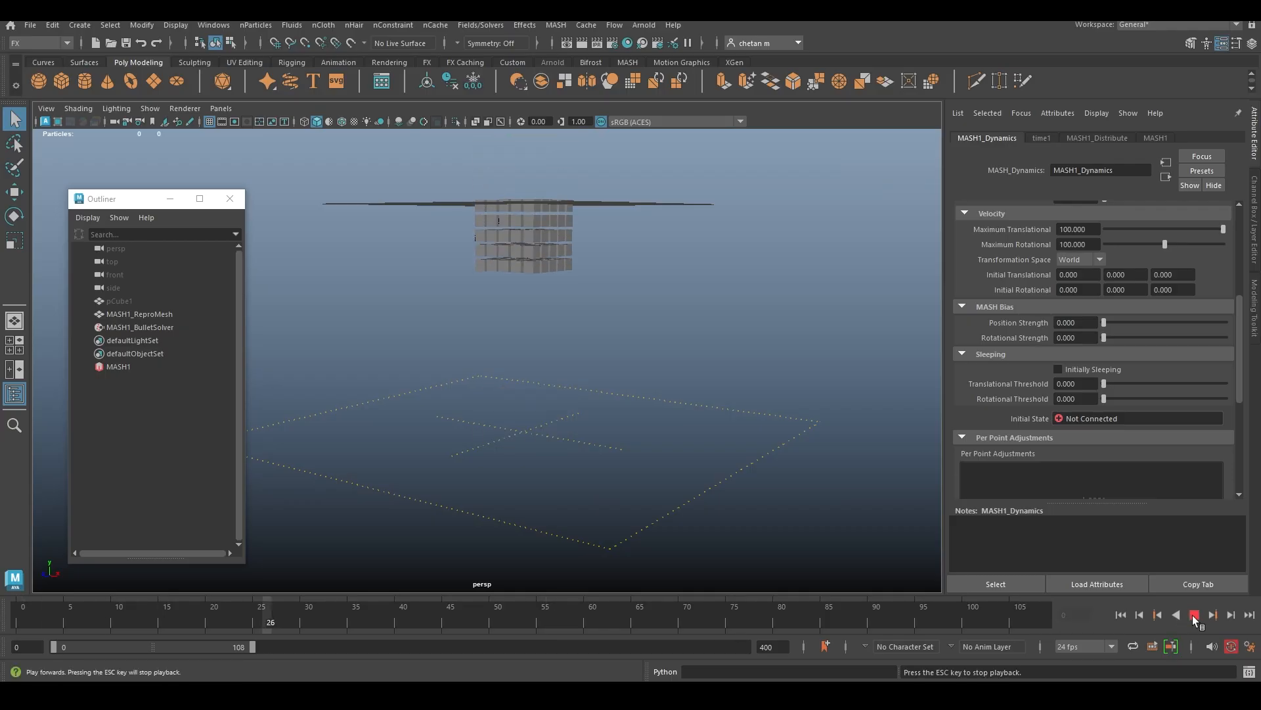
{"action": "left_click", "coordinate": [1194, 614]}
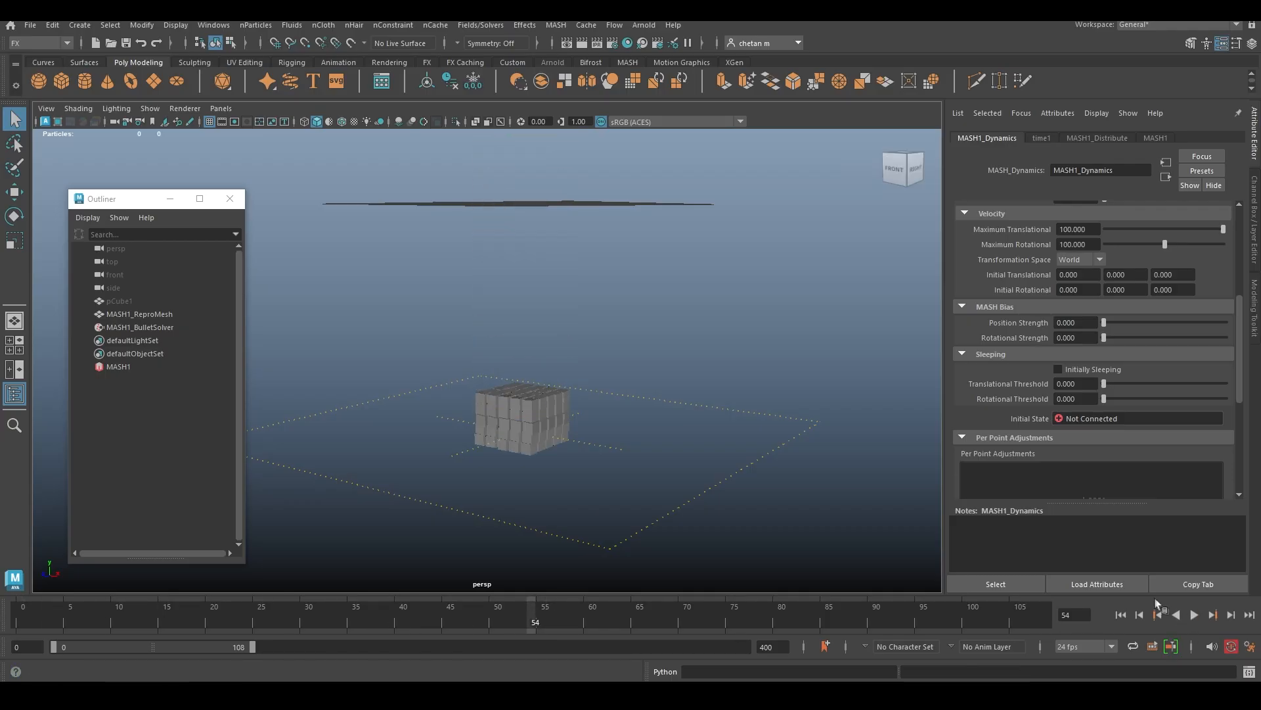
{"action": "left_click", "coordinate": [1120, 614]}
Replay the simulation from frame 0 to about frame 104 and examine how the cubes scatter on the ground plane.
{"action": "middle_click_drag", "start_coordinate": [515, 322], "coordinate": [512, 358], "text": "alt"}
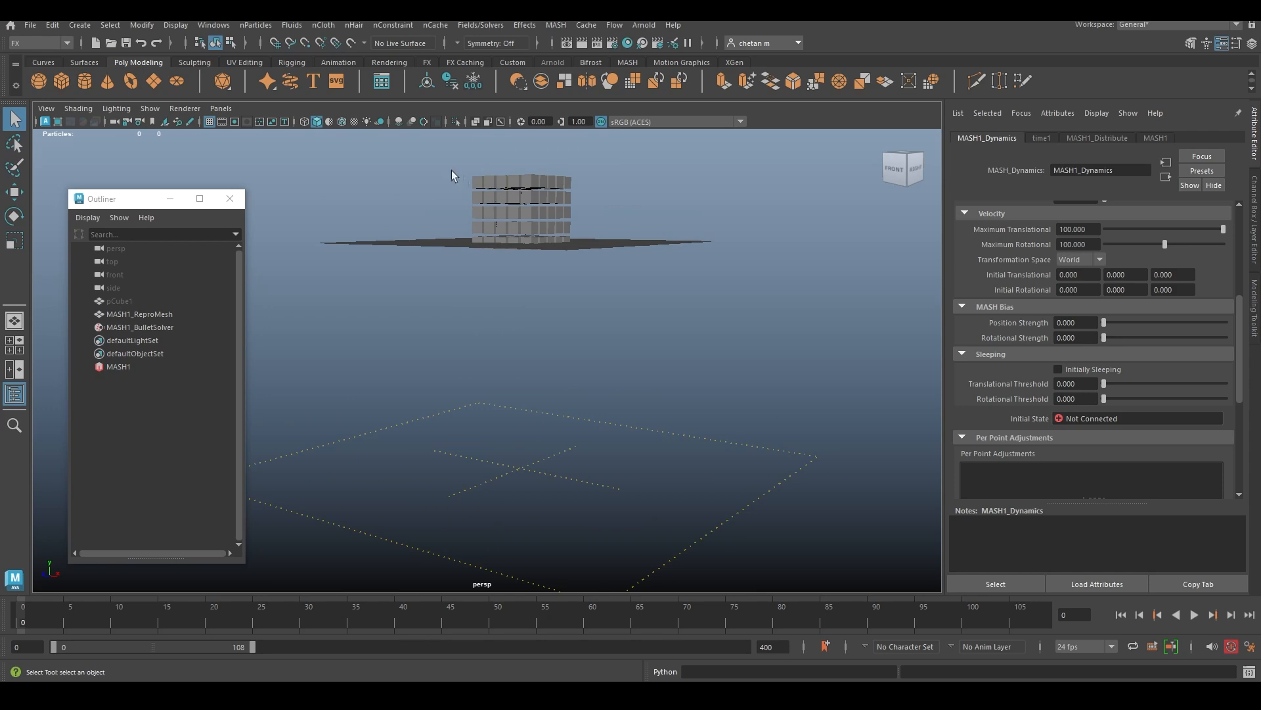
{"action": "left_click_drag", "start_coordinate": [557, 306], "coordinate": [582, 412], "text": "alt"}
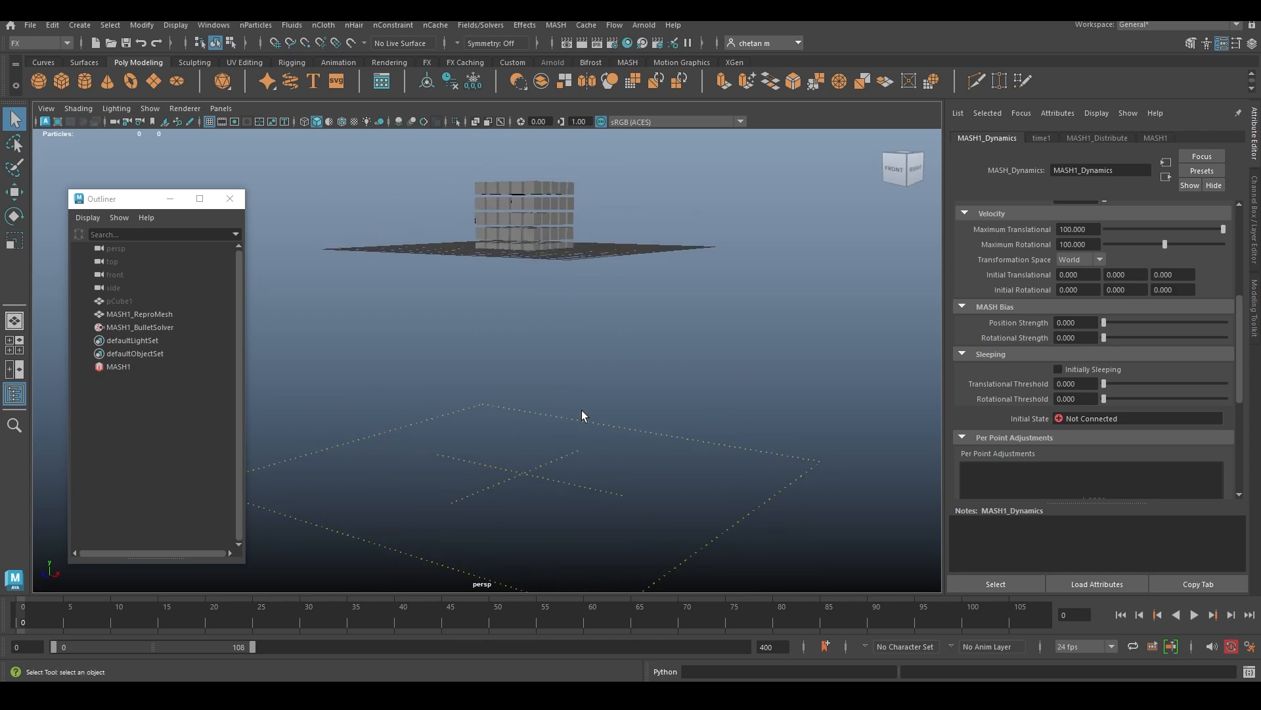
{"action": "left_click", "coordinate": [1196, 614]}
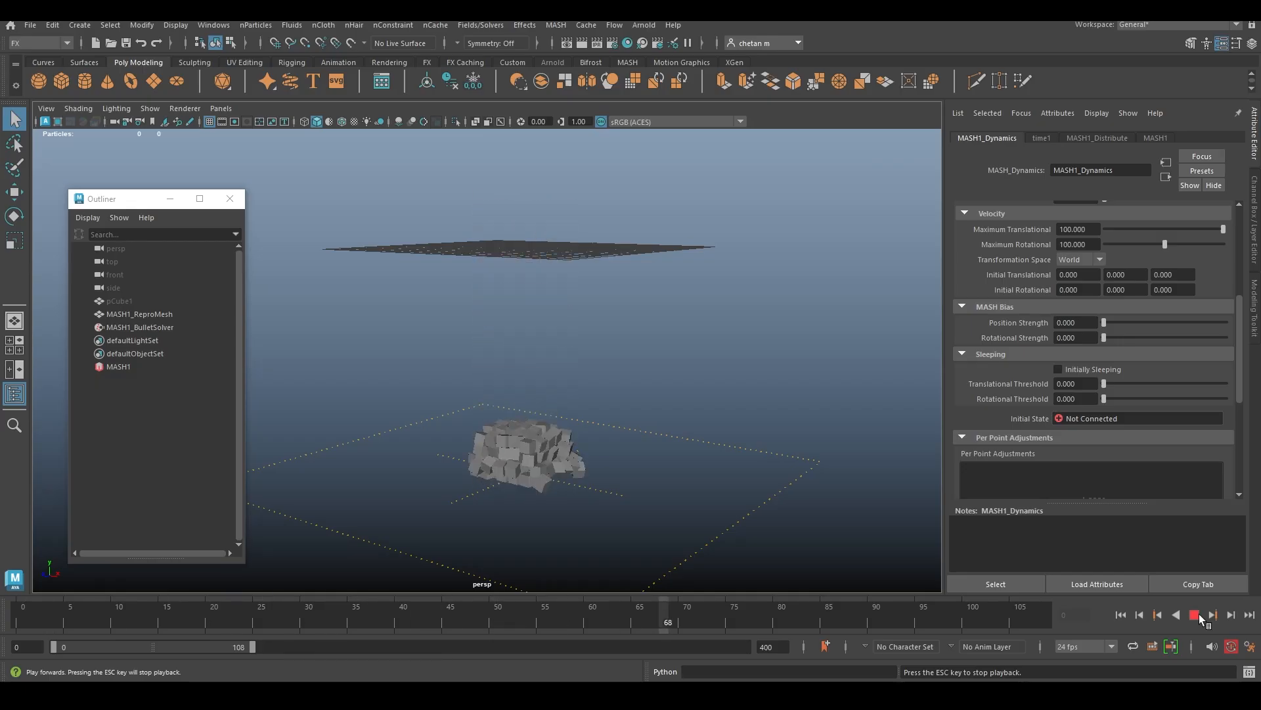
{"action": "left_click", "coordinate": [1197, 614]}
{"action": "left_click", "coordinate": [1121, 615]}
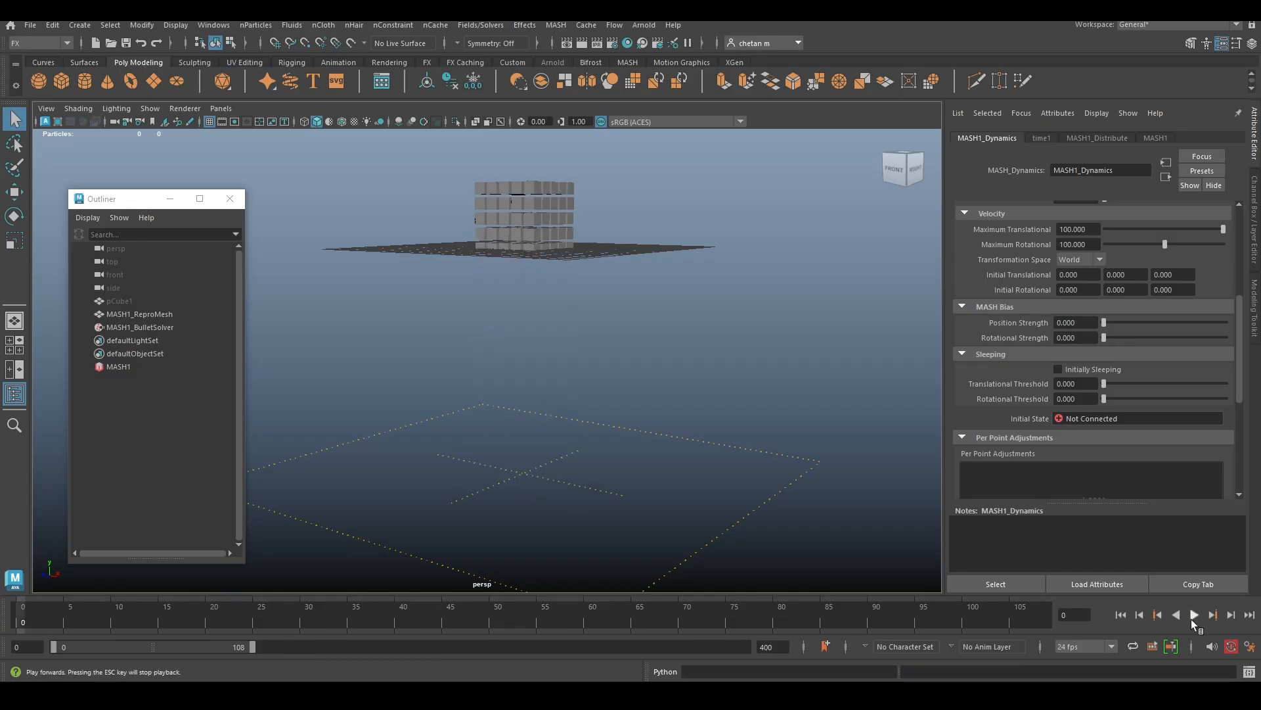
{"action": "left_click", "coordinate": [1194, 616]}
{"action": "left_click", "coordinate": [1195, 616]}
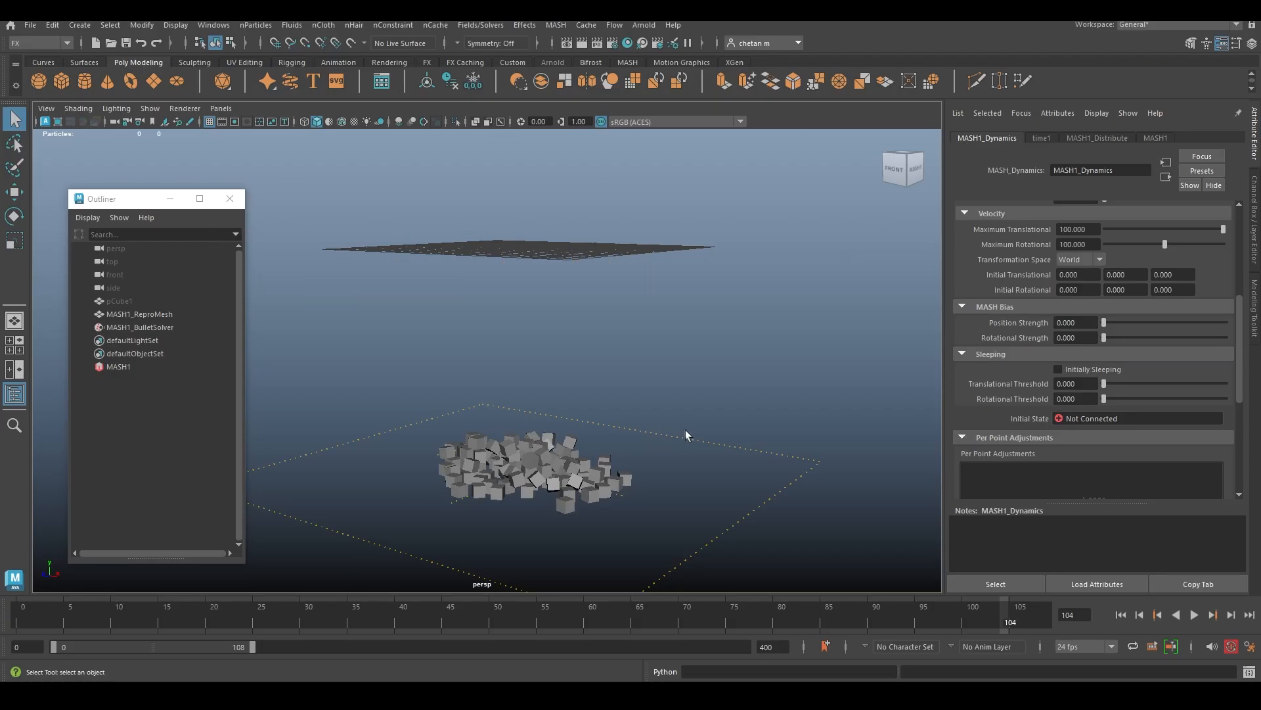
{"action": "middle_click_drag", "start_coordinate": [667, 418], "coordinate": [664, 400], "text": "alt"}
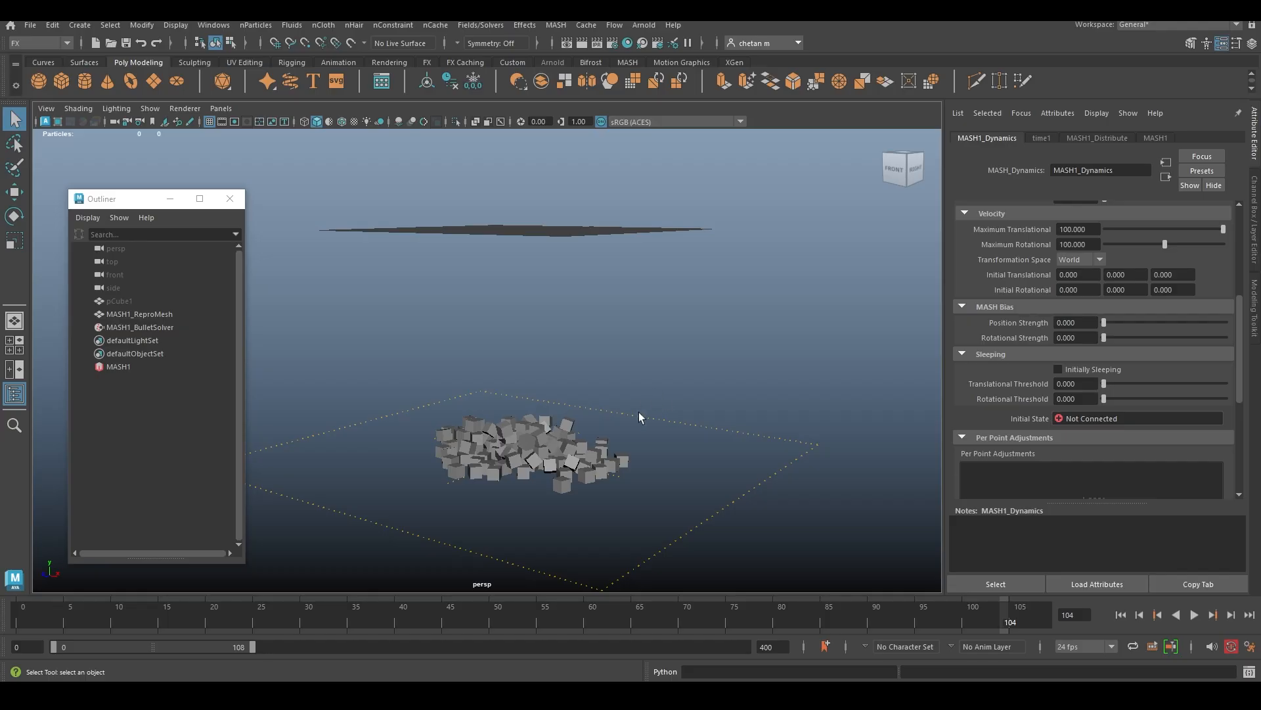
{"action": "middle_click_drag", "start_coordinate": [638, 412], "coordinate": [644, 377], "text": "alt"}
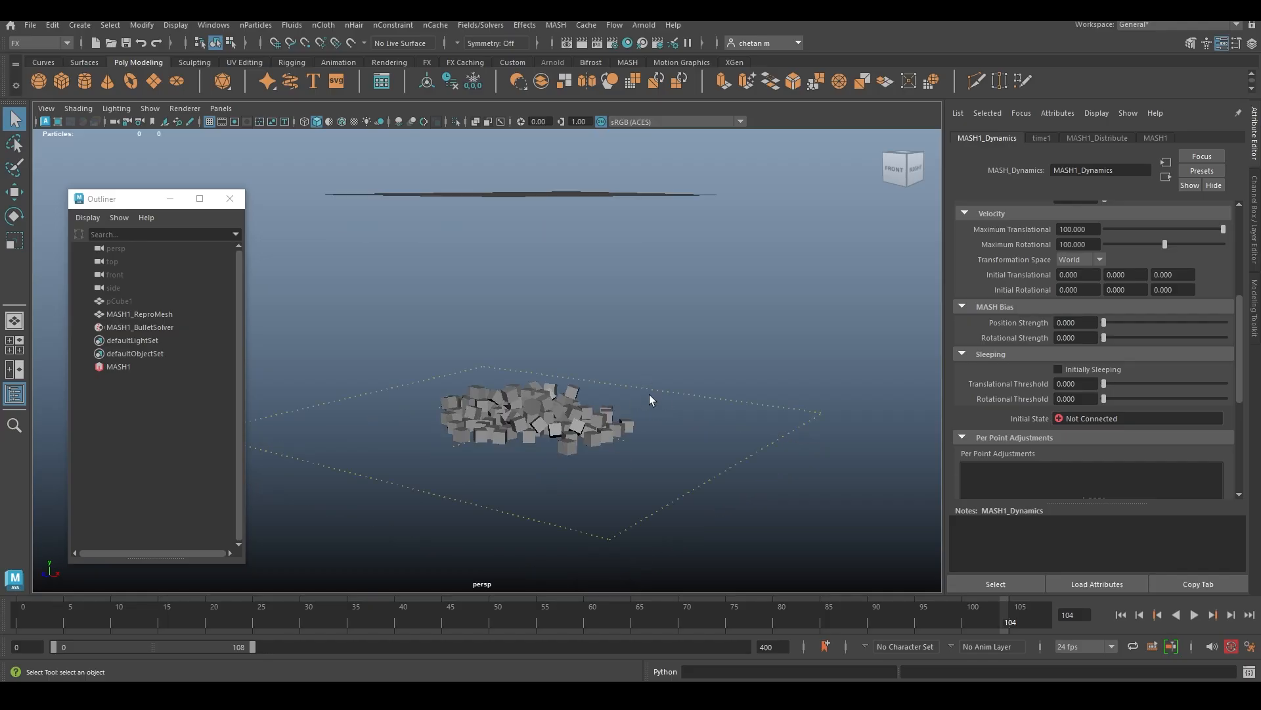
{"action": "left_click_drag", "start_coordinate": [649, 394], "coordinate": [691, 459], "text": "alt"}
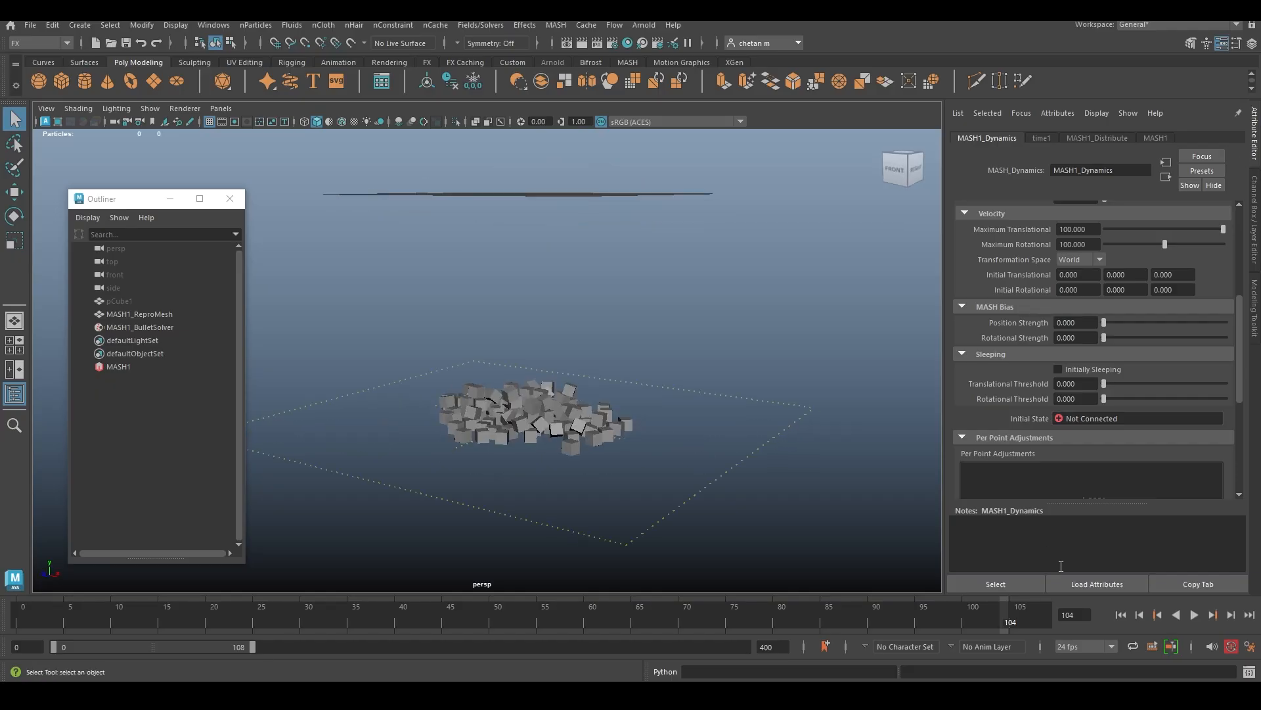
Replay the simulation from the start and pause it mid-fall at about frame 34.
{"action": "left_click", "coordinate": [1123, 615]}
{"action": "left_click", "coordinate": [1196, 615]}
{"action": "left_click_drag", "start_coordinate": [563, 370], "coordinate": [588, 381], "text": "alt"}
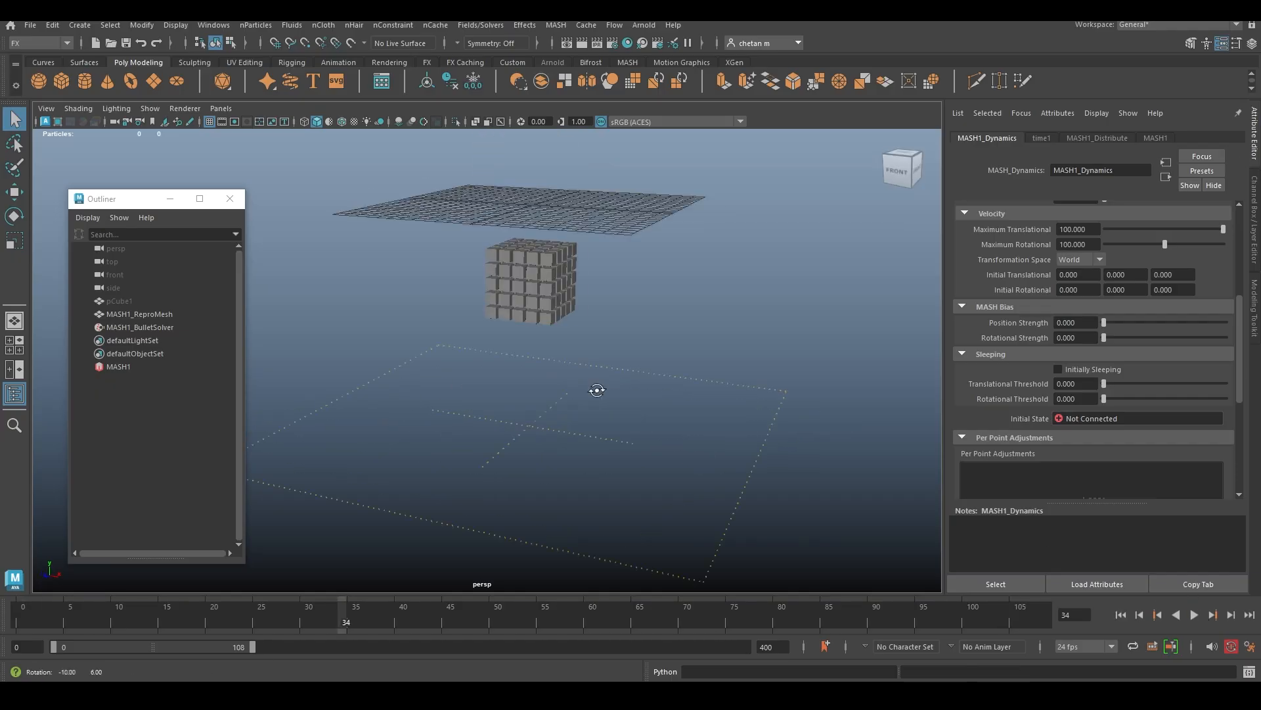
{"action": "left_click", "coordinate": [480, 25]}
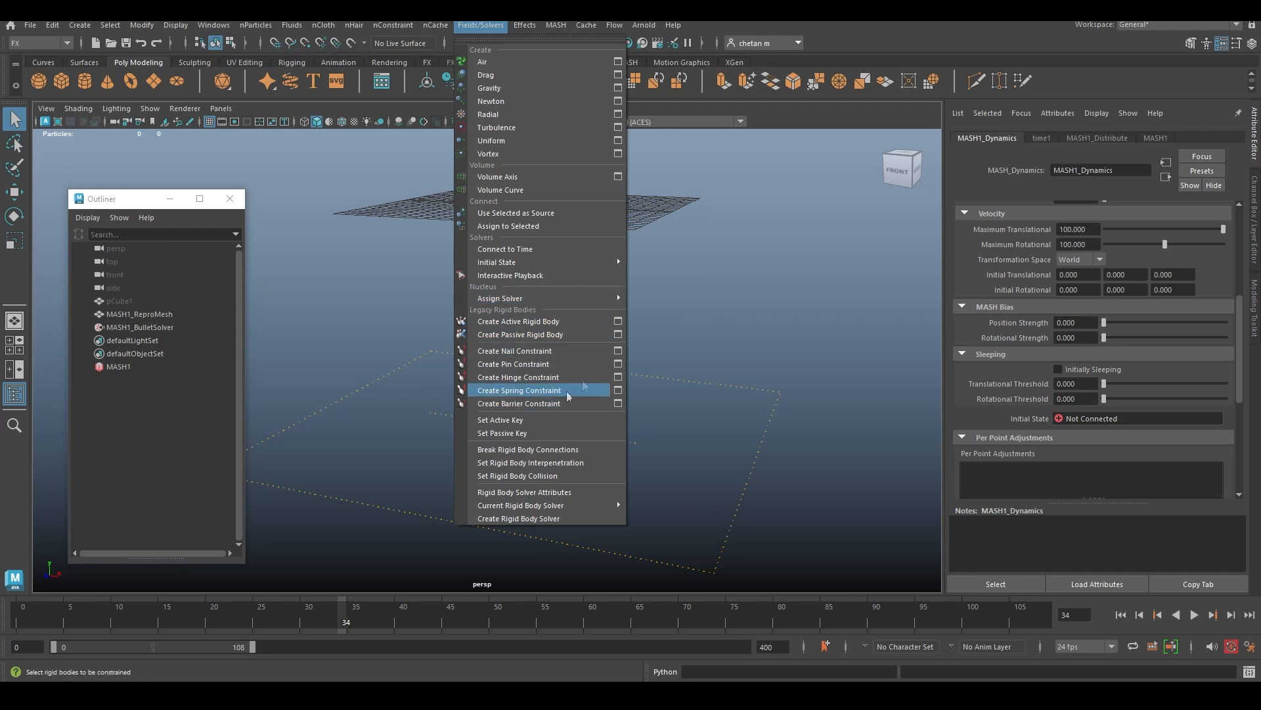
{"action": "left_click", "coordinate": [637, 297]}
Resume playback to about frame 80 and examine the collapsed pile of cubes on the ground.
{"action": "left_click_drag", "start_coordinate": [598, 371], "coordinate": [581, 386], "text": "alt"}
{"action": "middle_click_drag", "start_coordinate": [581, 386], "coordinate": [579, 395], "text": "alt"}
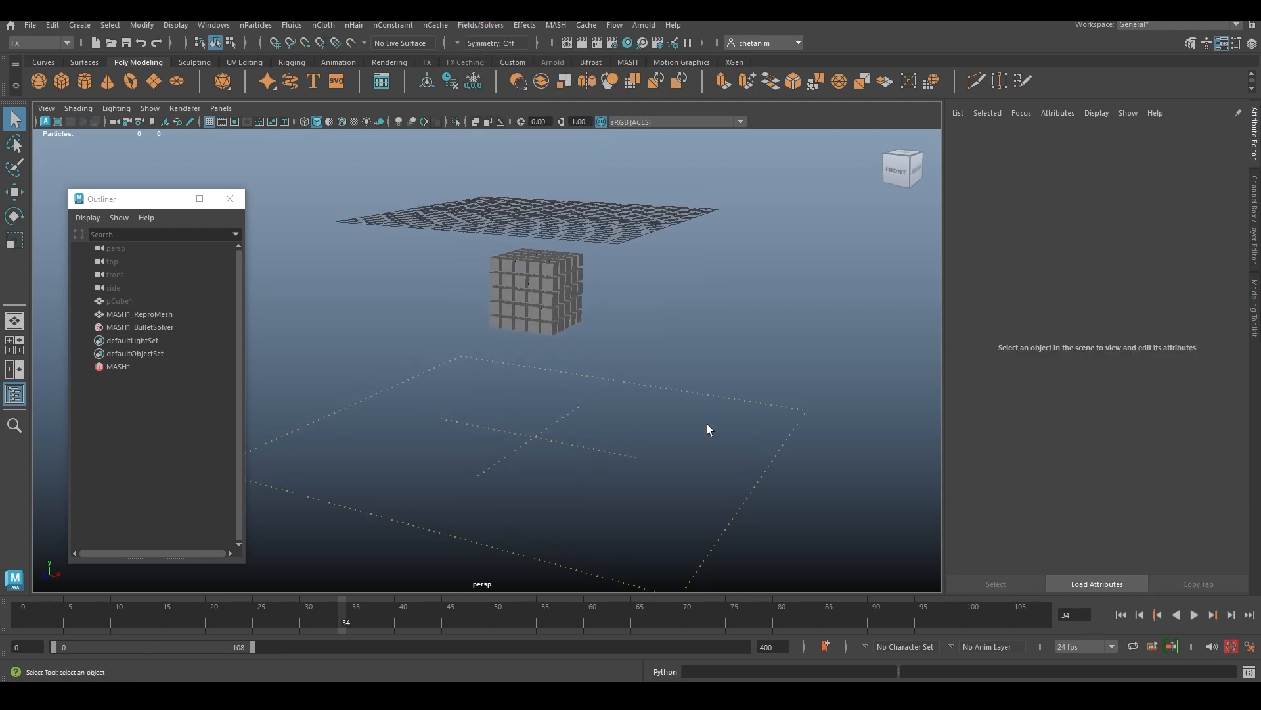
{"action": "left_click", "coordinate": [1194, 615]}
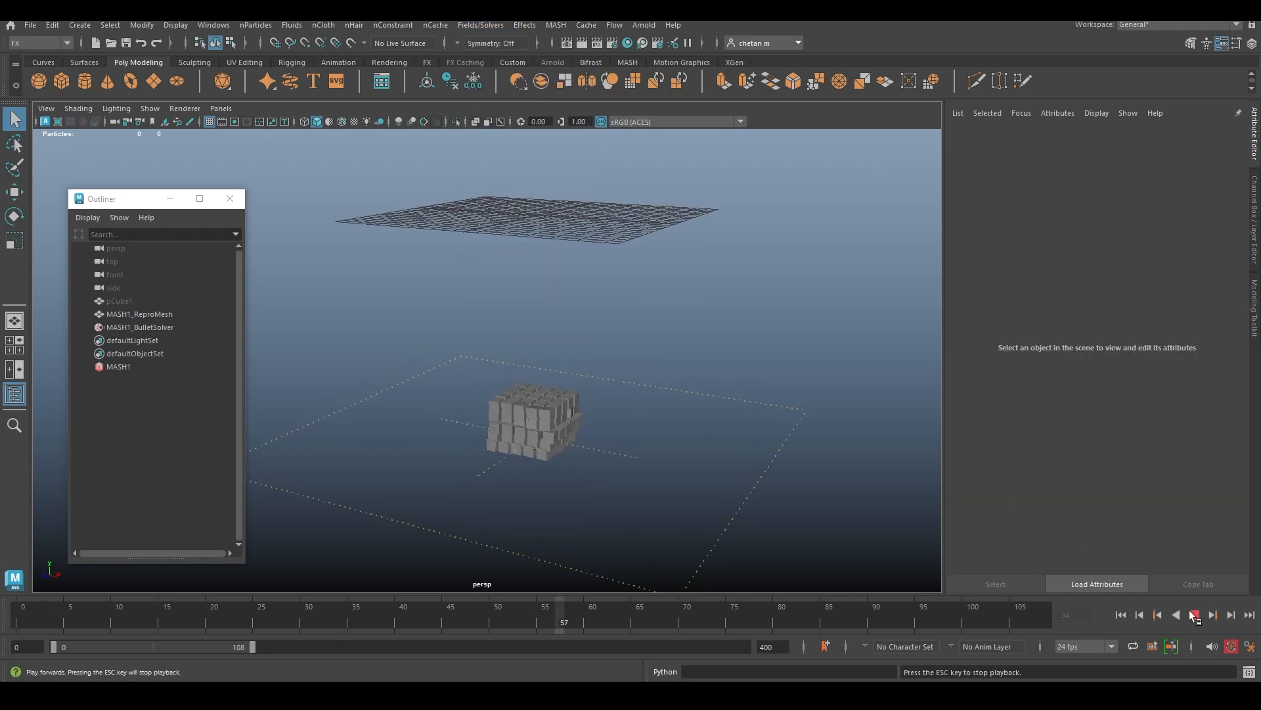
{"action": "left_click", "coordinate": [1195, 614]}
{"action": "scroll", "coordinate": [660, 425], "scroll_direction": "up", "scroll_amount": 3}
{"action": "middle_click_drag", "start_coordinate": [660, 426], "coordinate": [630, 384], "text": "alt"}
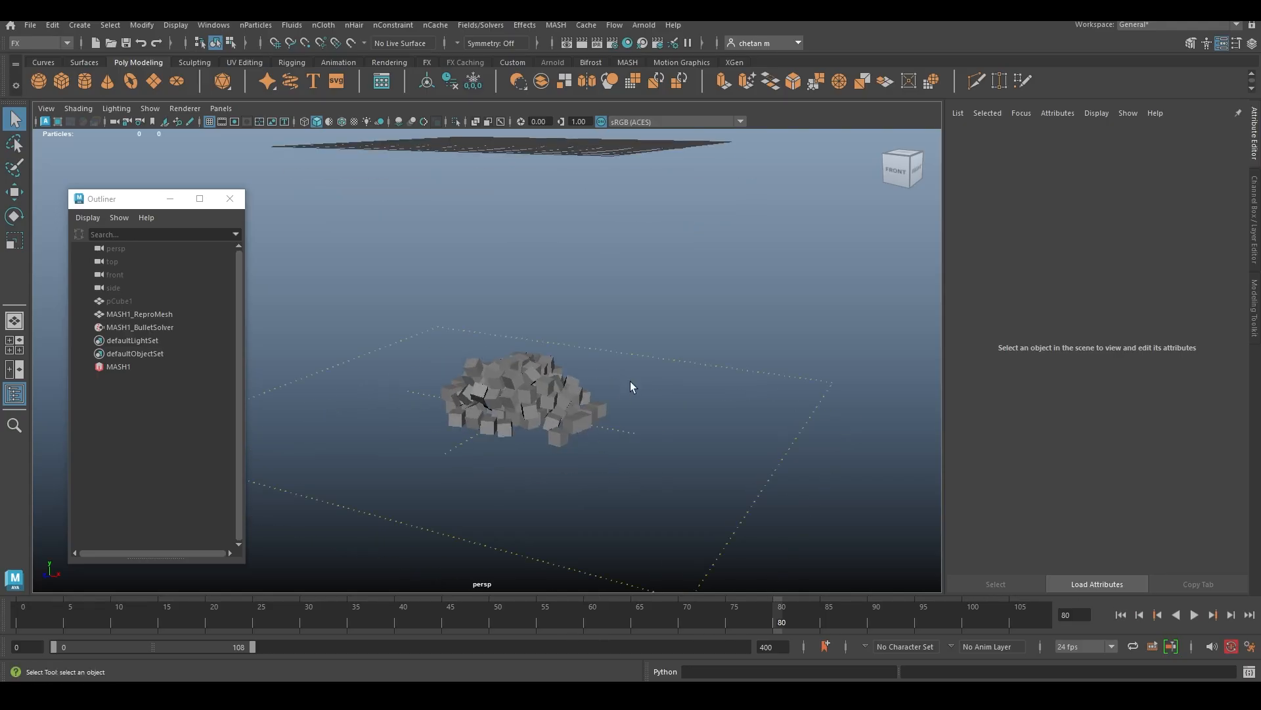
{"action": "scroll", "coordinate": [530, 348], "scroll_direction": "down", "scroll_amount": 2}
Play the simulation from the first frame to about frame 57, then return to frame 0.
{"action": "left_click", "coordinate": [1121, 615]}
{"action": "left_click", "coordinate": [1194, 616]}
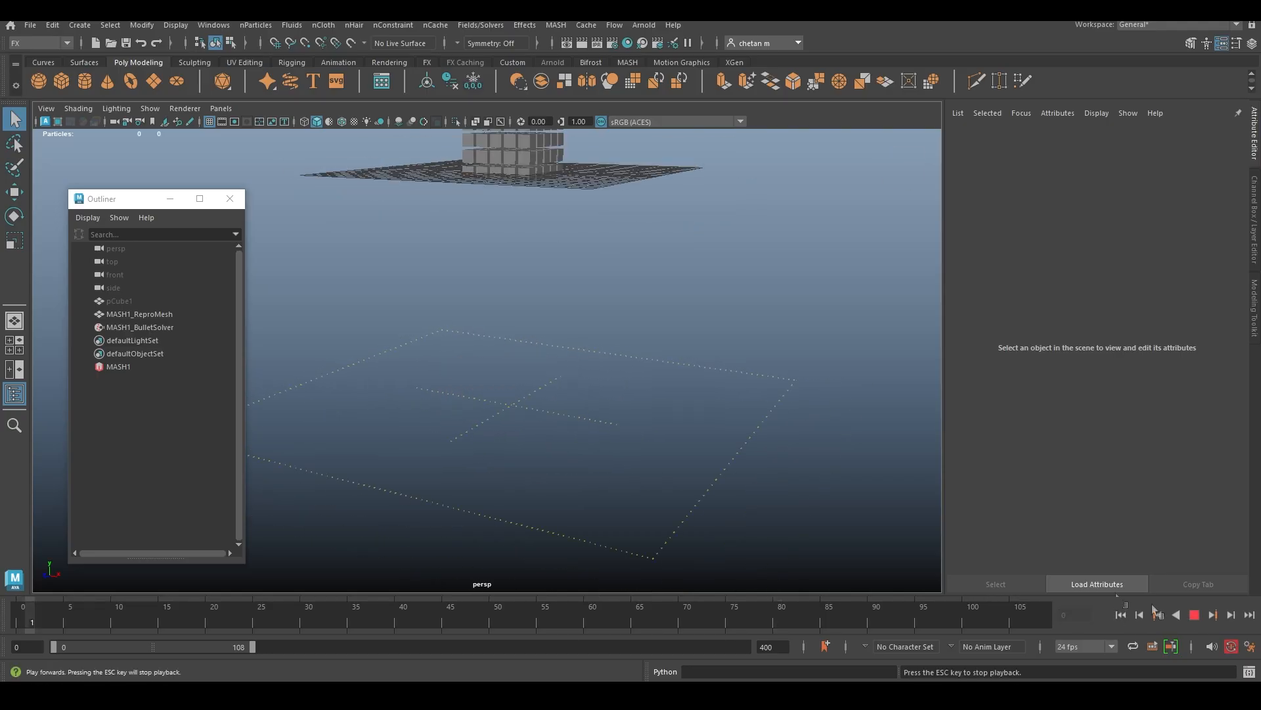
{"action": "left_click", "coordinate": [1194, 616]}
{"action": "scroll", "coordinate": [591, 422], "scroll_direction": "down", "scroll_amount": 2}
{"action": "left_click_drag", "start_coordinate": [591, 422], "coordinate": [601, 424], "text": "alt"}
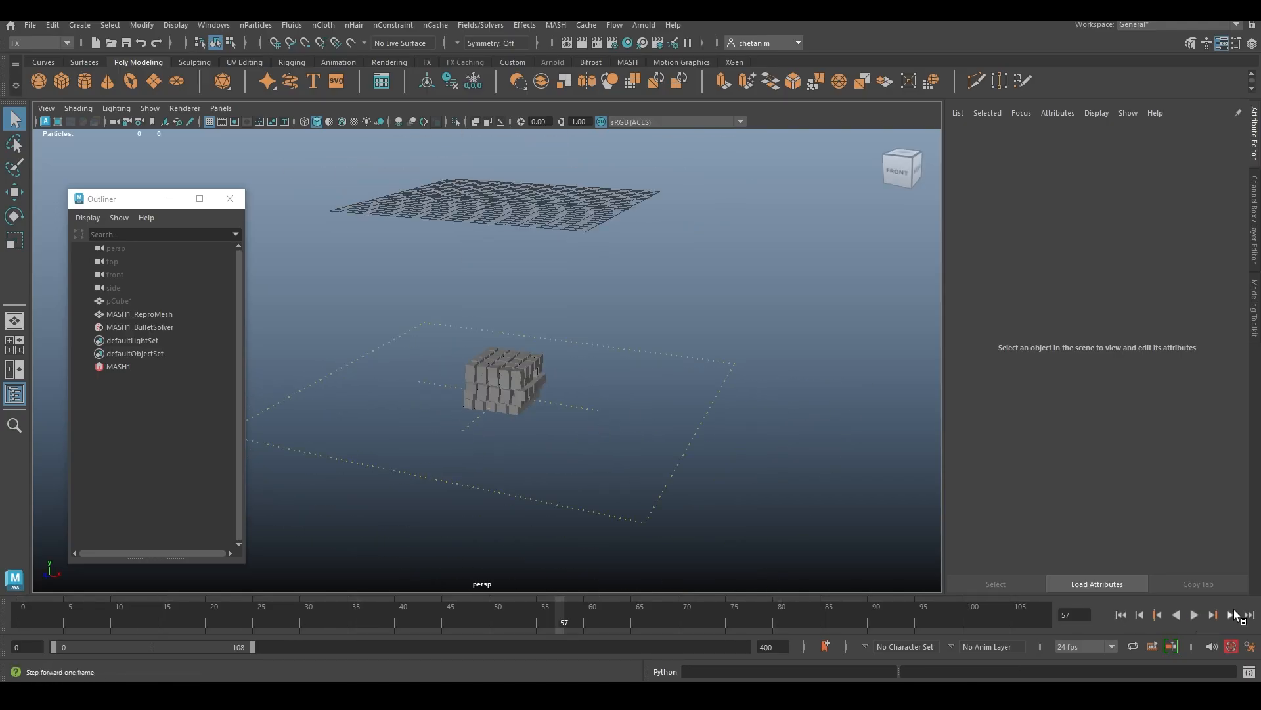
{"action": "left_click", "coordinate": [1121, 614]}
{"action": "middle_click_drag", "start_coordinate": [554, 350], "coordinate": [596, 389], "text": "alt"}
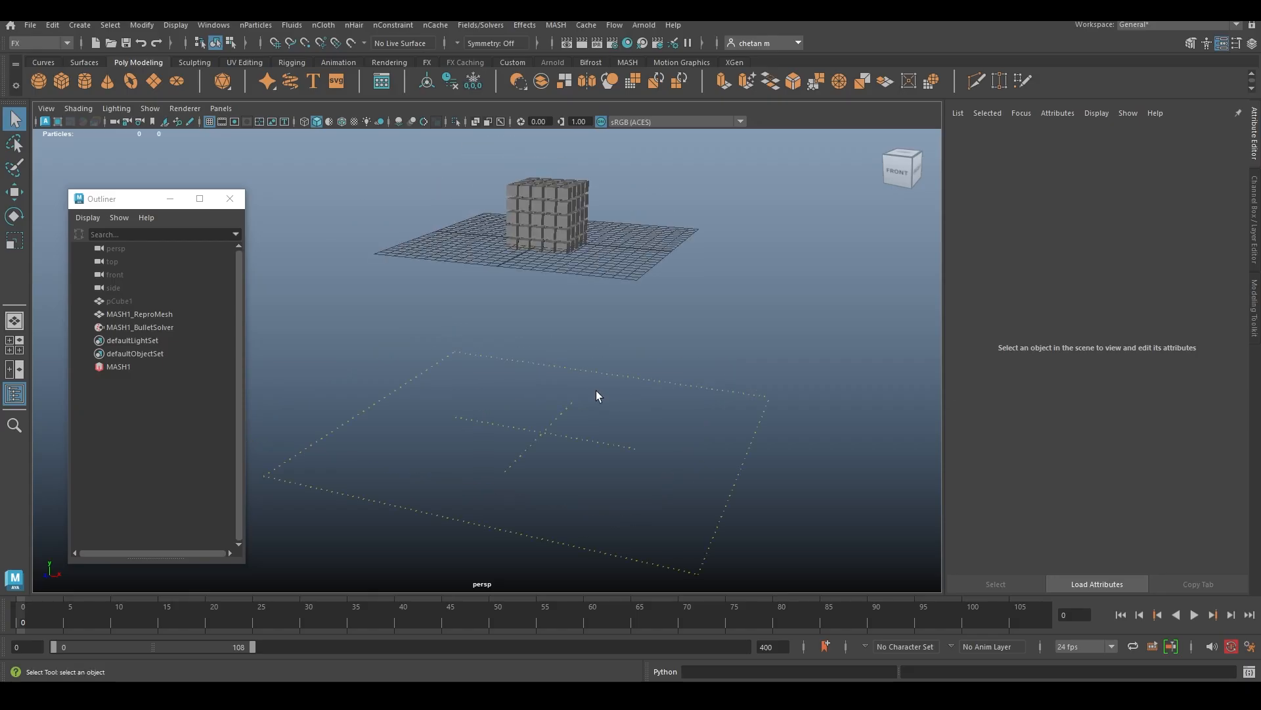
Select MASH1_BulletSolver and view its ground and collider settings alongside the ground plane.
{"action": "left_click_drag", "start_coordinate": [590, 315], "coordinate": [625, 315], "text": "alt"}
{"action": "left_click_drag", "start_coordinate": [737, 389], "coordinate": [825, 595], "text": "alt"}
{"action": "left_click_drag", "start_coordinate": [550, 365], "coordinate": [592, 301], "text": "alt"}
{"action": "left_click", "coordinate": [167, 328]}
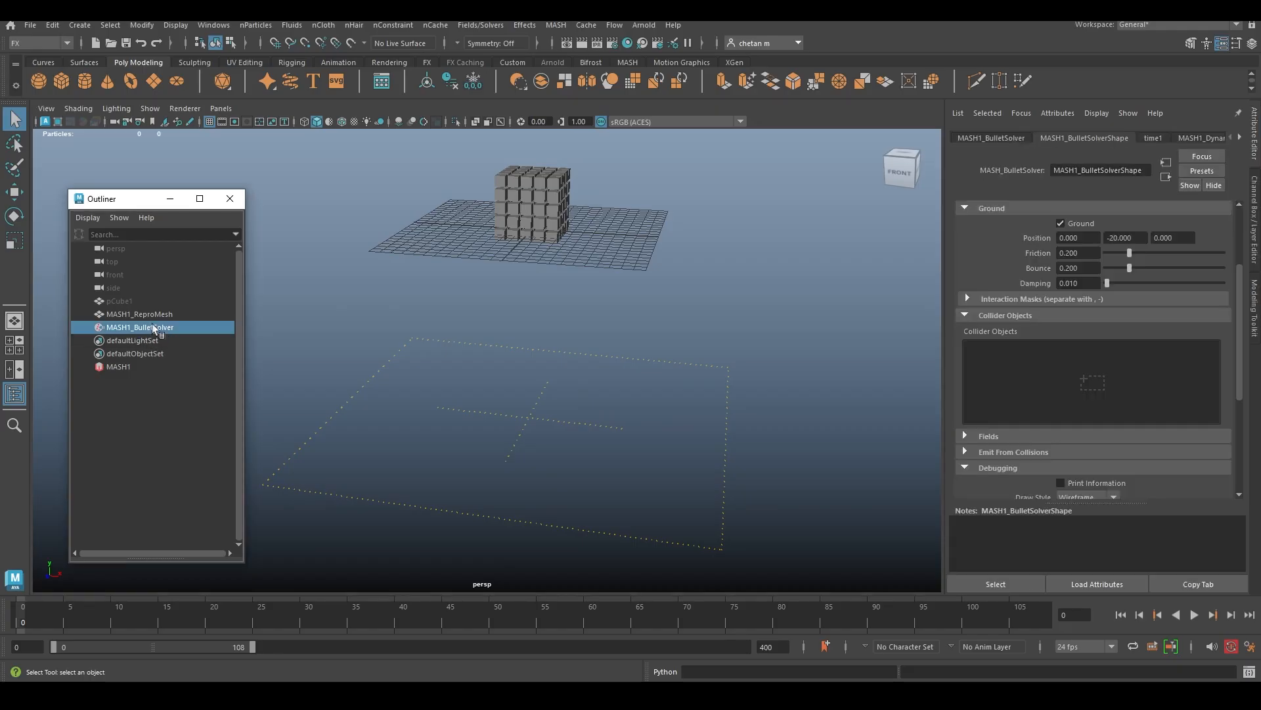
{"action": "left_click_drag", "start_coordinate": [153, 333], "coordinate": [169, 339]}
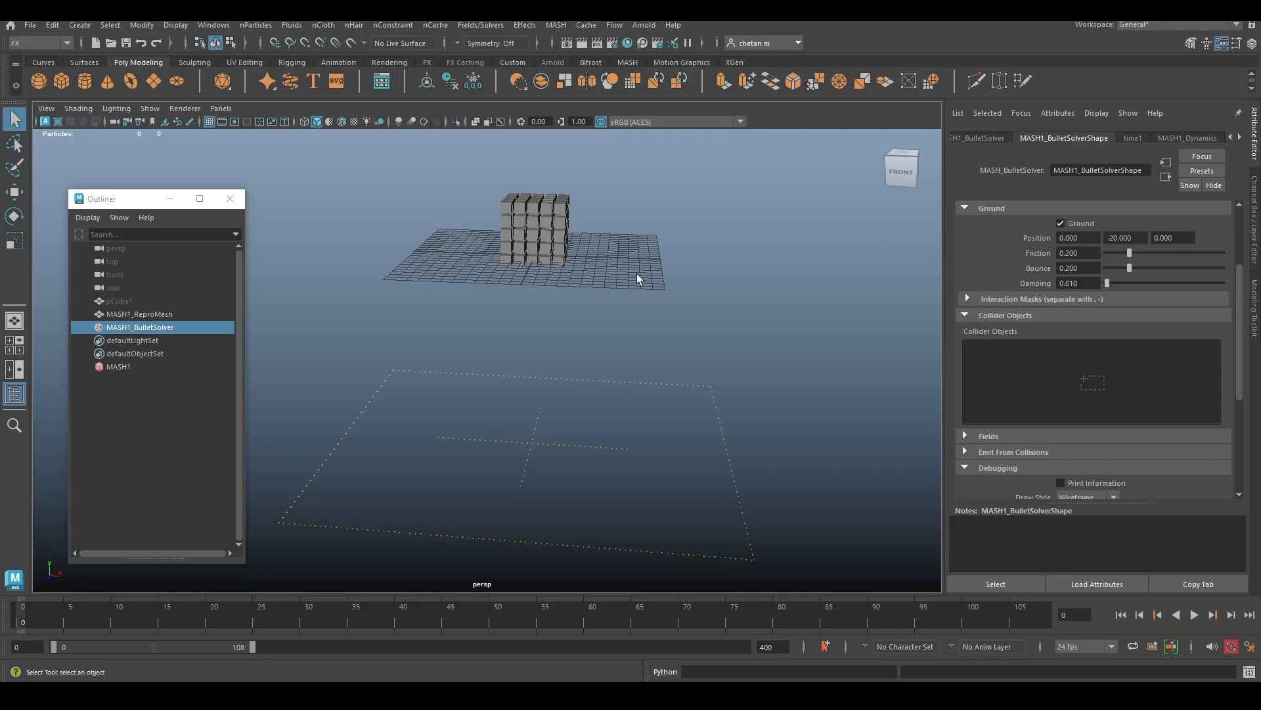
{"action": "left_click_drag", "start_coordinate": [648, 308], "coordinate": [600, 387], "text": "alt"}
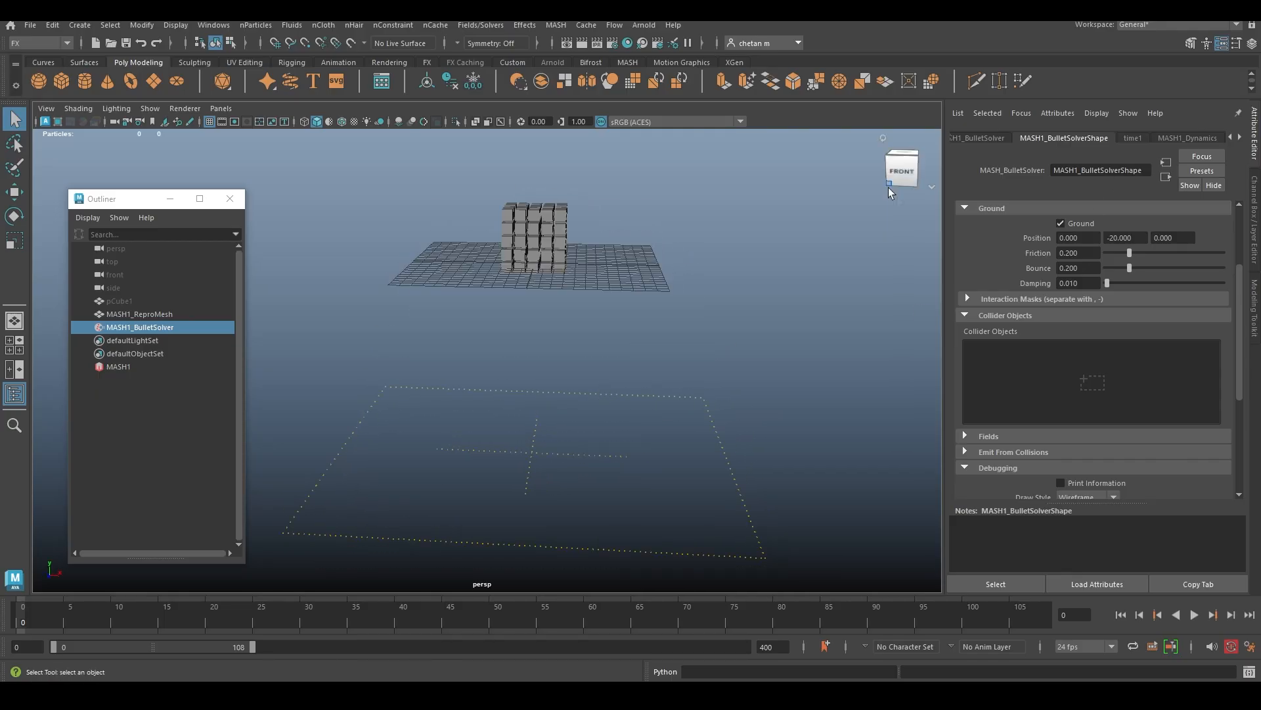
Show the MASH1_Dynamics attributes and review the available collision shape options for the cubes.
{"action": "left_click", "coordinate": [1221, 137]}
{"action": "scroll", "coordinate": [1019, 348], "scroll_direction": "up", "scroll_amount": 5}
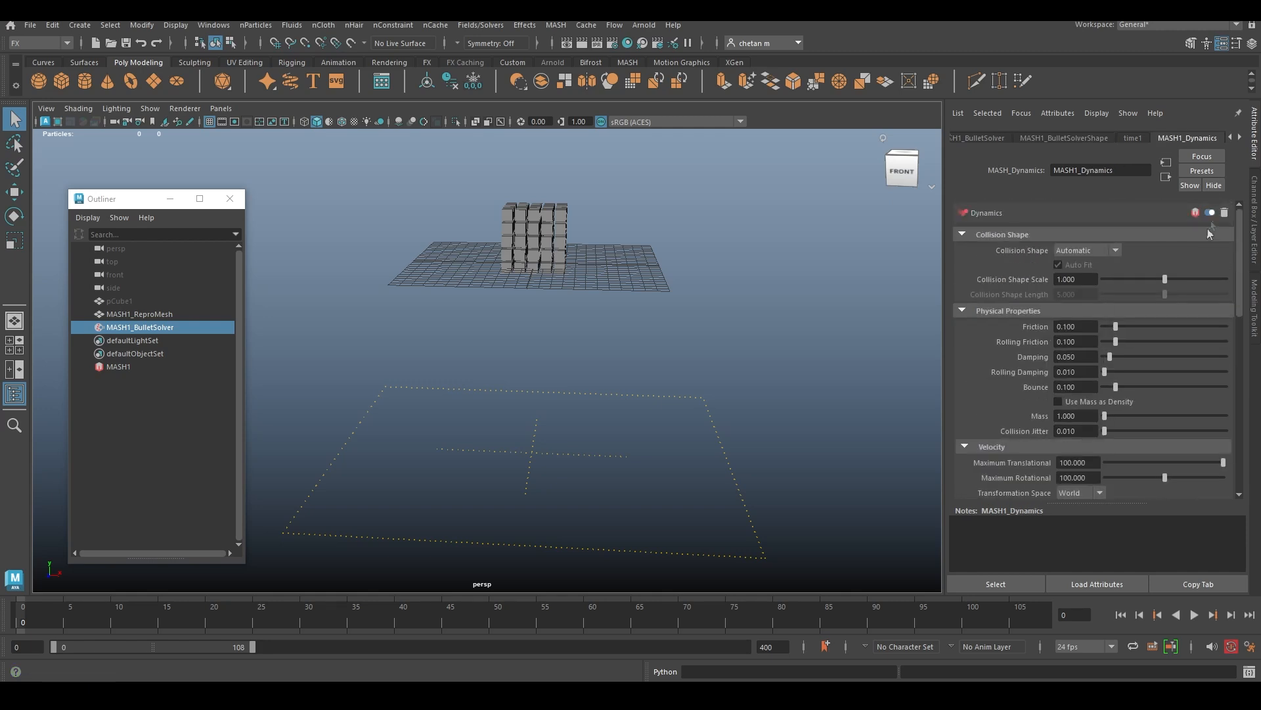
{"action": "left_click_drag", "start_coordinate": [632, 394], "coordinate": [647, 389], "text": "alt"}
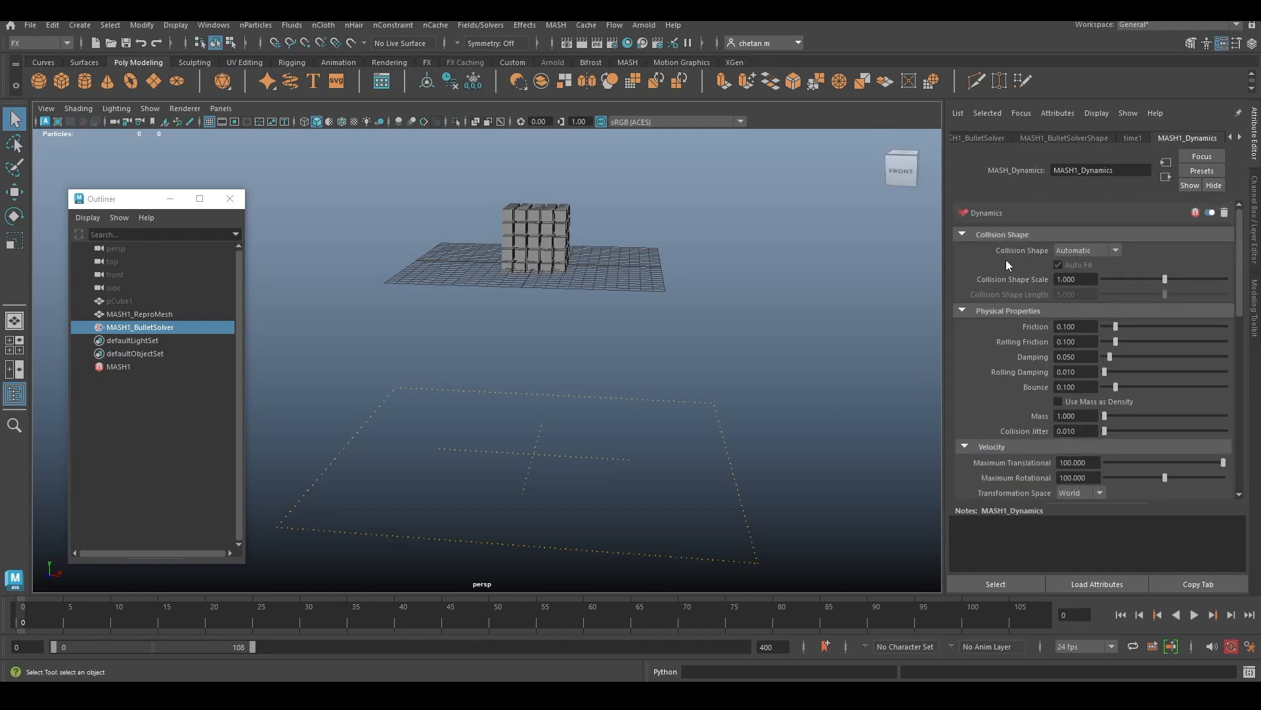
{"action": "left_click_drag", "start_coordinate": [557, 304], "coordinate": [569, 301], "text": "alt"}
{"action": "right_click_drag", "start_coordinate": [569, 301], "coordinate": [534, 374], "text": "alt"}
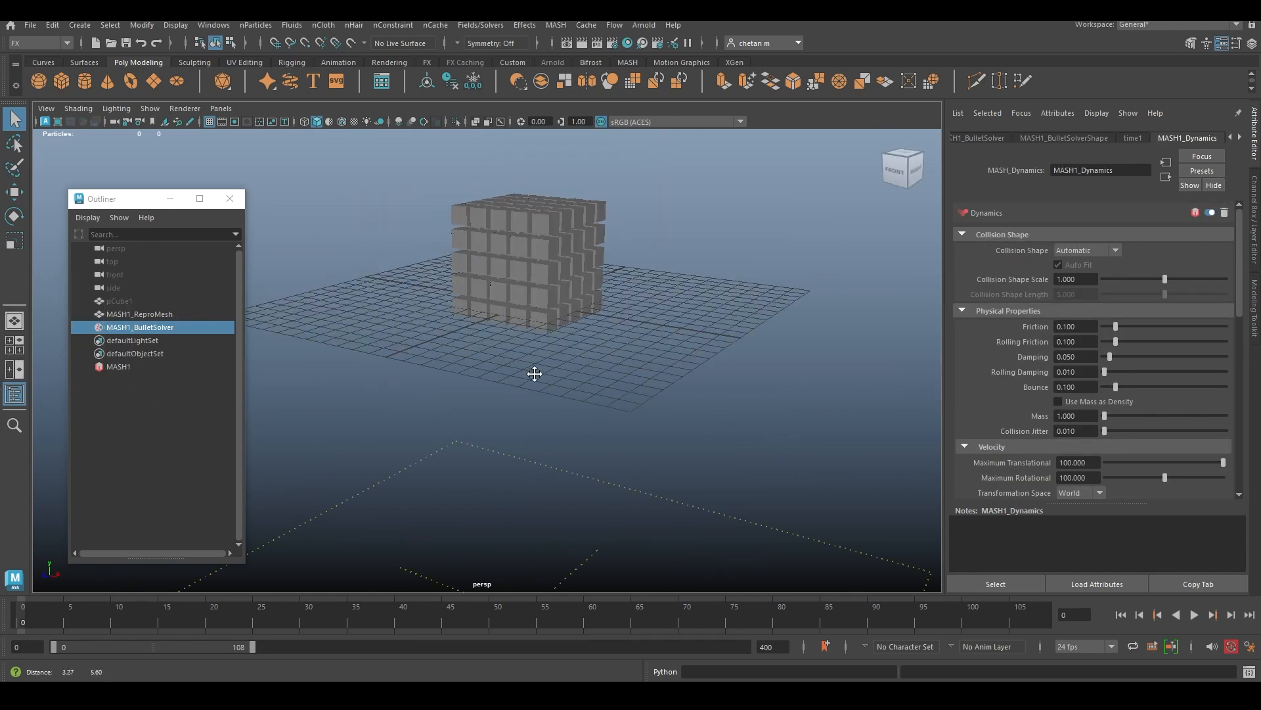
{"action": "left_click", "coordinate": [1081, 249]}
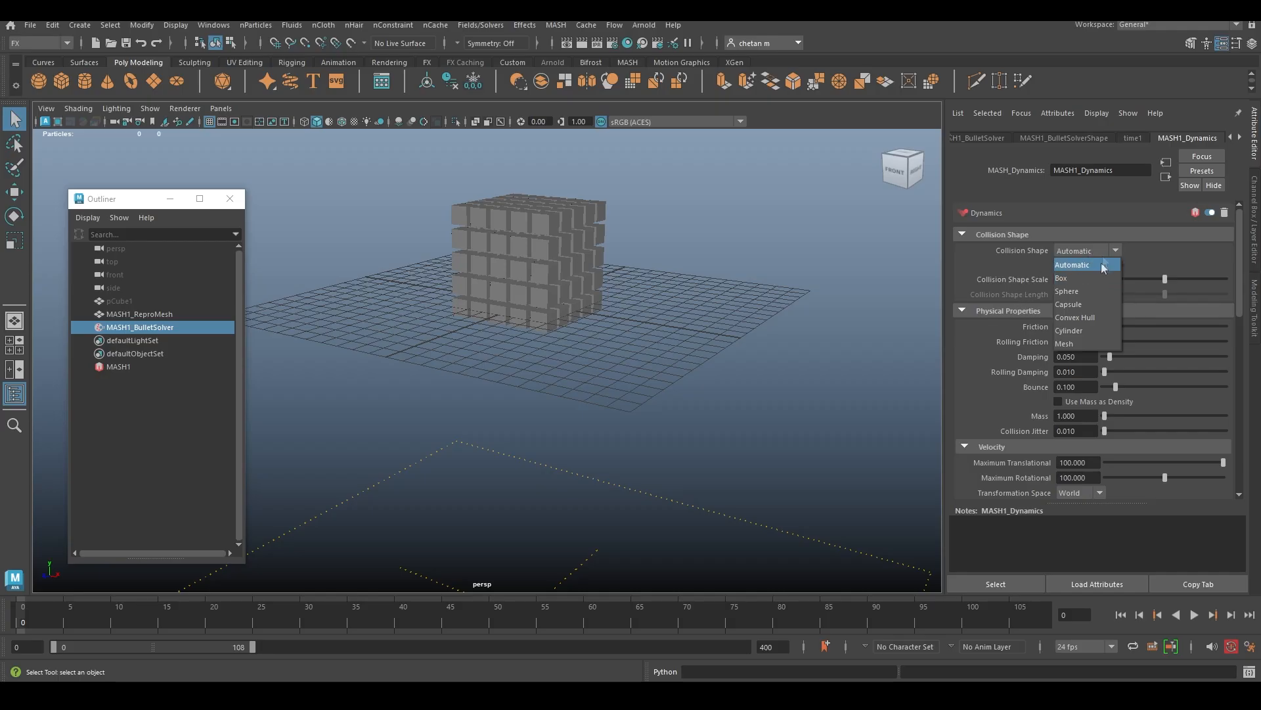
{"action": "left_click_drag", "start_coordinate": [540, 244], "coordinate": [566, 242], "text": "alt"}
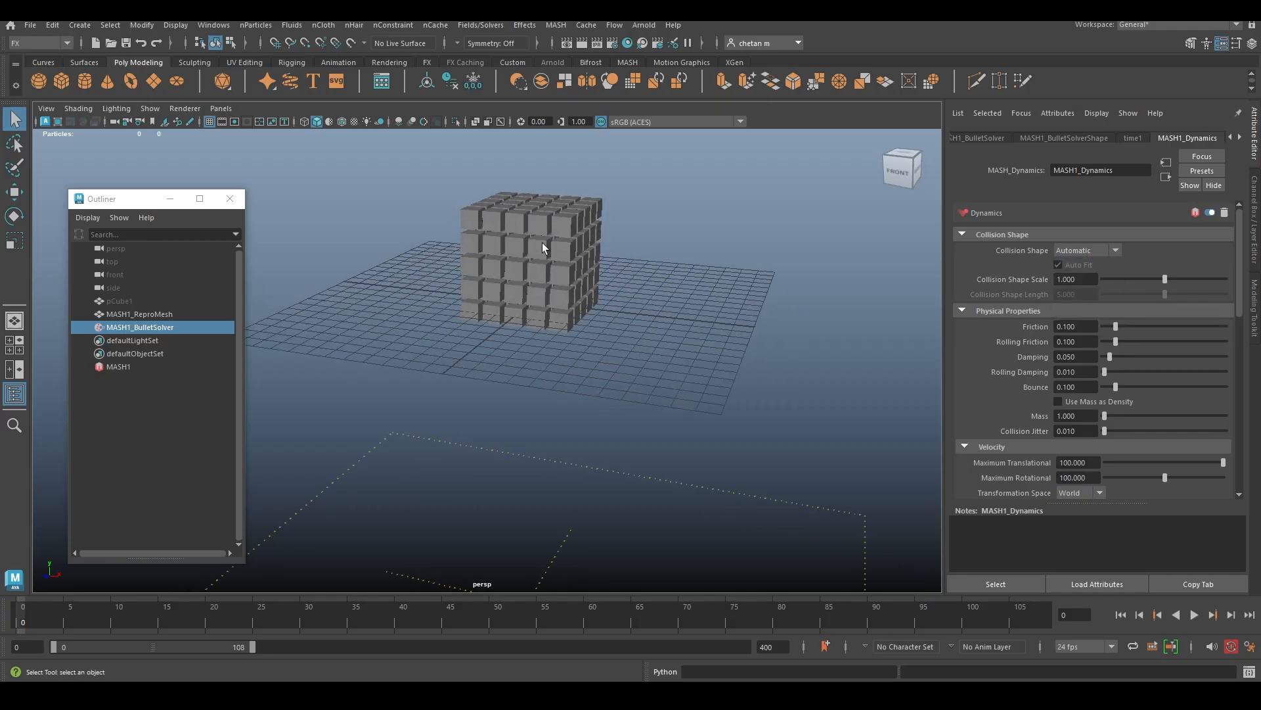
Try the Box collision shape for the cubes and restore the Automatic shape.
{"action": "left_click", "coordinate": [1082, 249]}
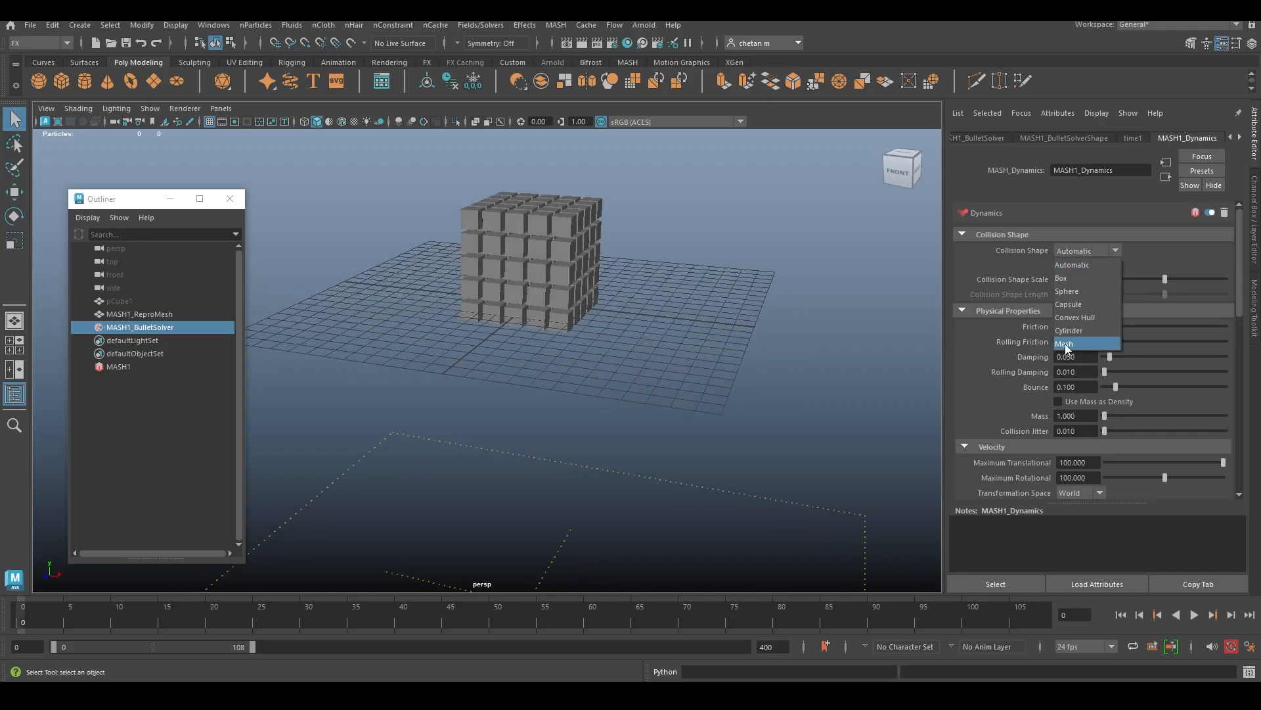
{"action": "left_click_drag", "start_coordinate": [677, 300], "coordinate": [682, 286], "text": "alt"}
{"action": "left_click", "coordinate": [1073, 251]}
{"action": "left_click", "coordinate": [1077, 290]}
{"action": "middle_click_drag", "start_coordinate": [653, 354], "coordinate": [639, 318], "text": "alt"}
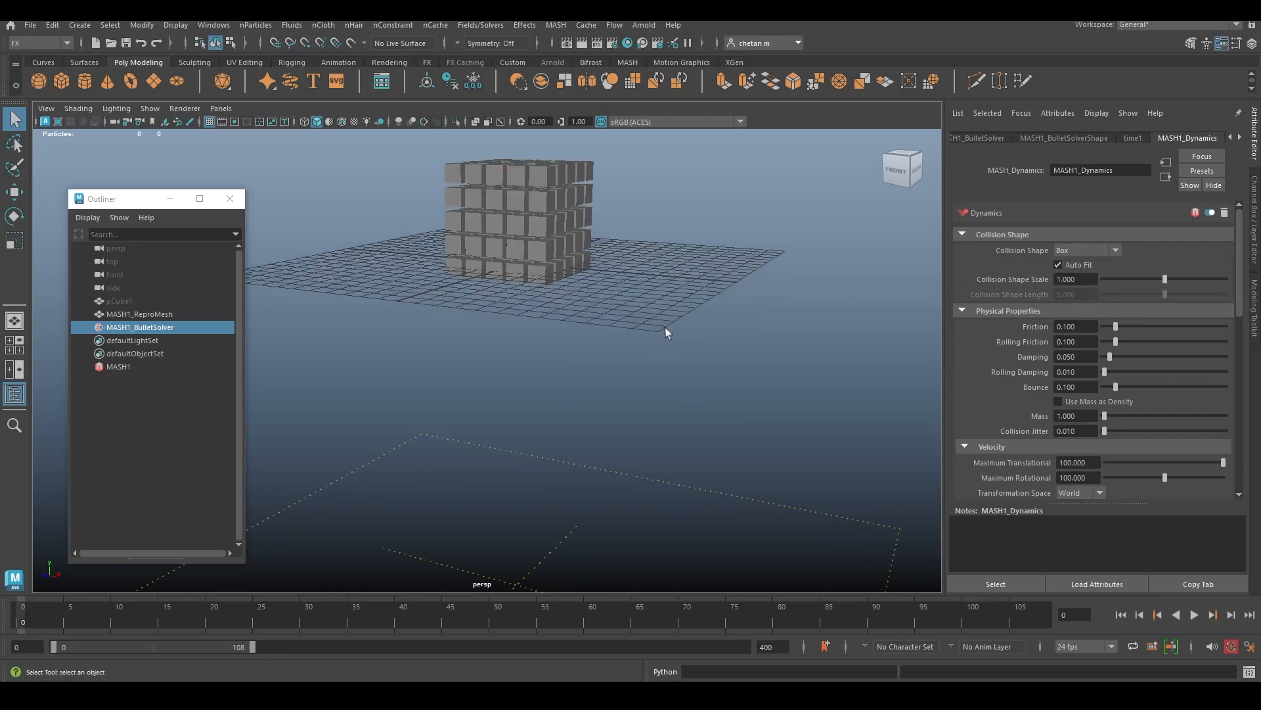
{"action": "left_click_drag", "start_coordinate": [565, 310], "coordinate": [604, 328], "text": "alt"}
{"action": "left_click", "coordinate": [1078, 250]}
{"action": "left_click", "coordinate": [1086, 267]}
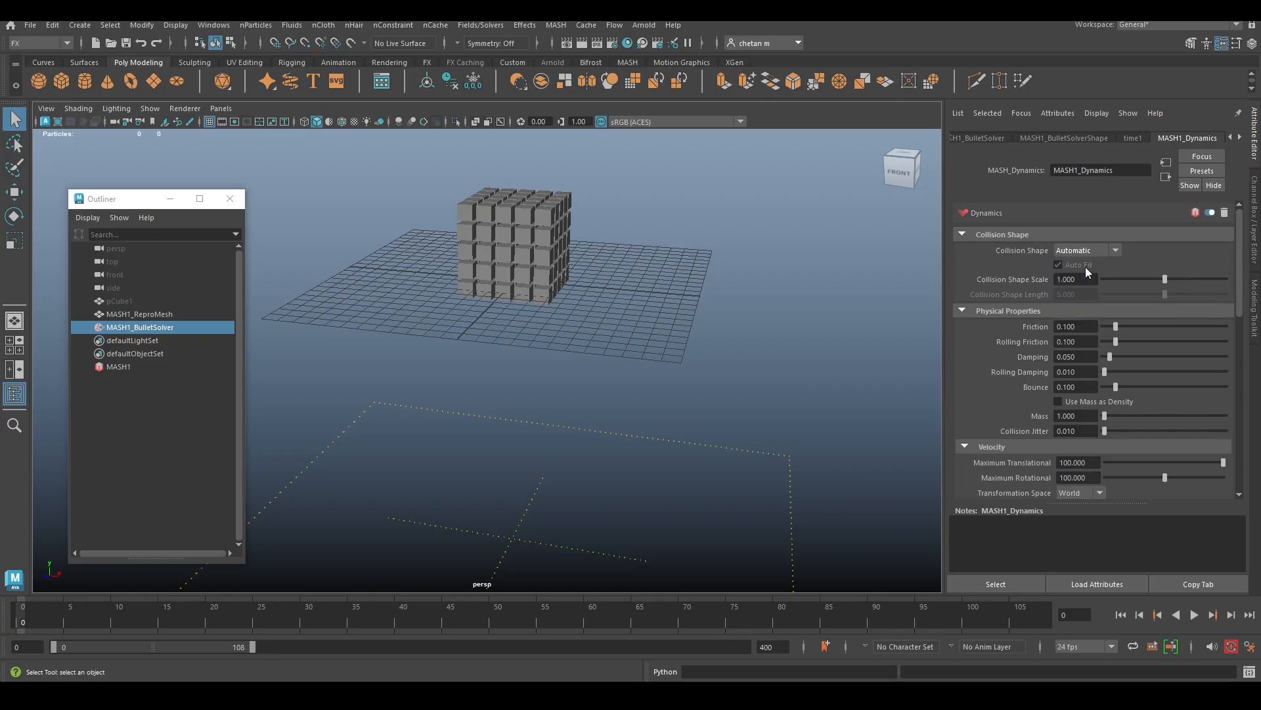
Hide the viewport grid and frame the cube stack together with the solver's ground plane.
{"action": "middle_click_drag", "start_coordinate": [773, 360], "coordinate": [773, 344], "text": "alt"}
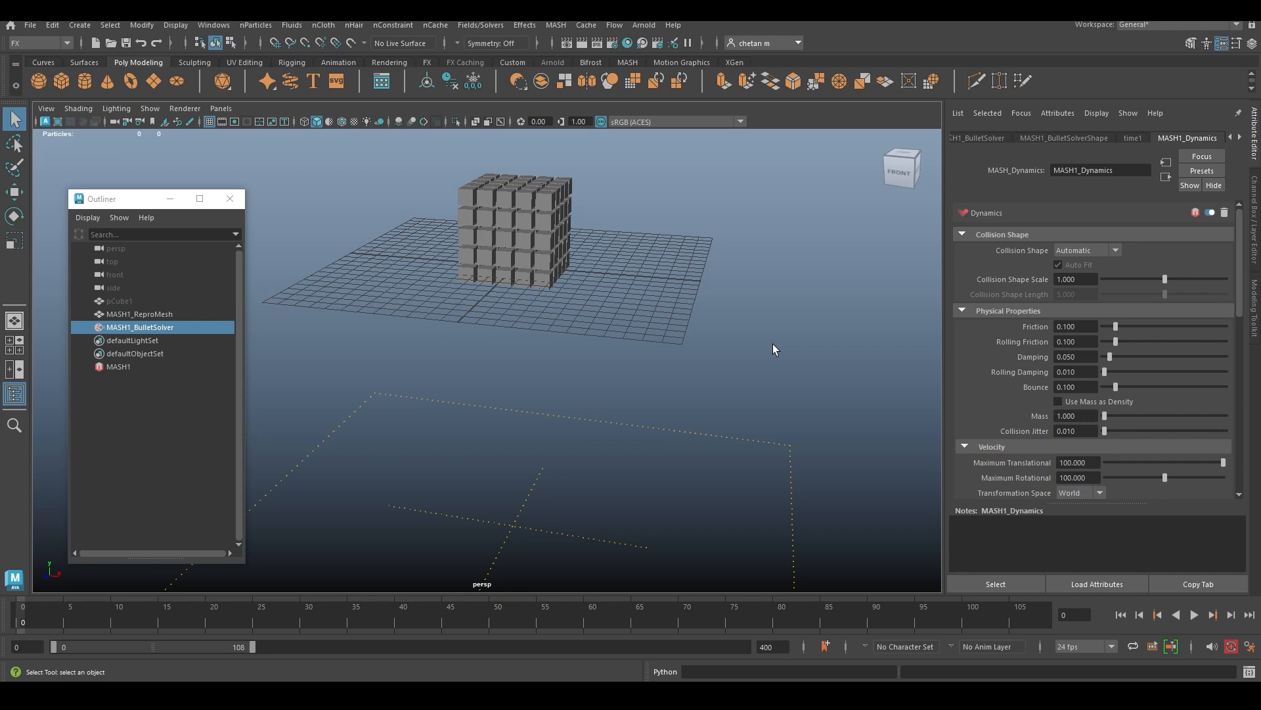
{"action": "left_click_drag", "start_coordinate": [811, 352], "coordinate": [971, 396], "text": "alt"}
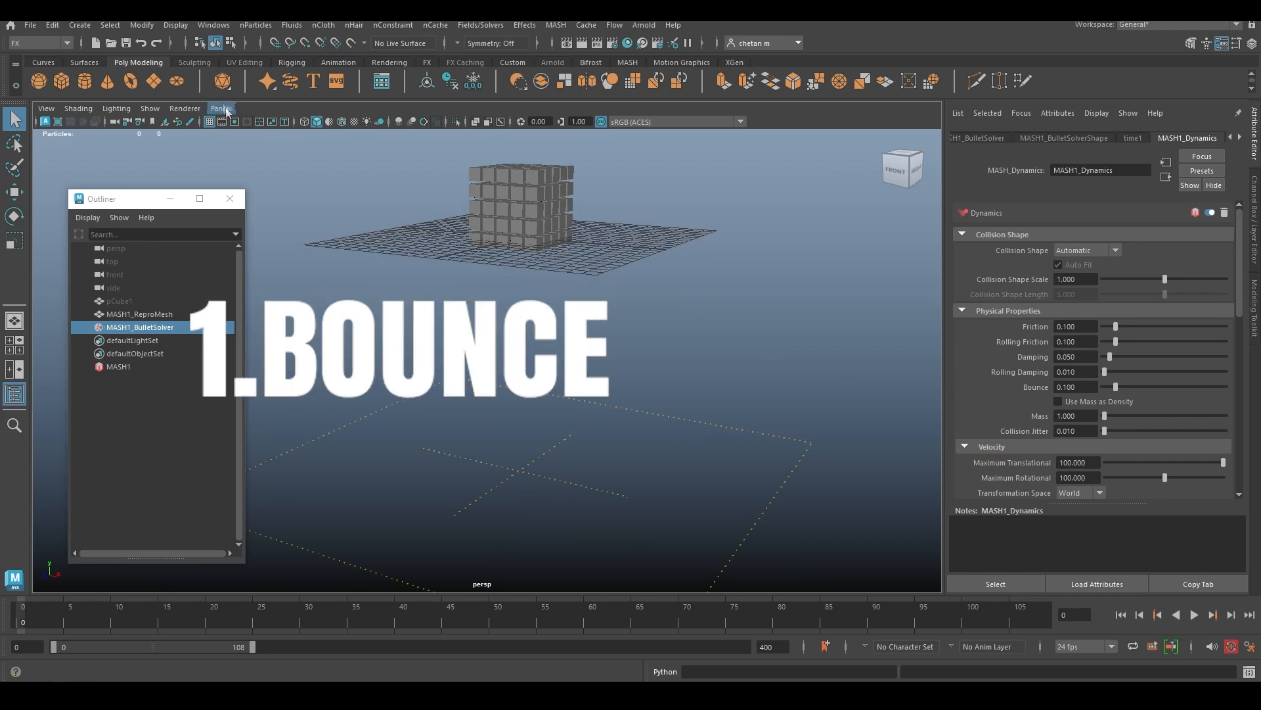
{"action": "left_click", "coordinate": [210, 123]}
{"action": "middle_click_drag", "start_coordinate": [431, 310], "coordinate": [439, 285], "text": "alt"}
{"action": "left_click_drag", "start_coordinate": [527, 356], "coordinate": [533, 356], "text": "alt"}
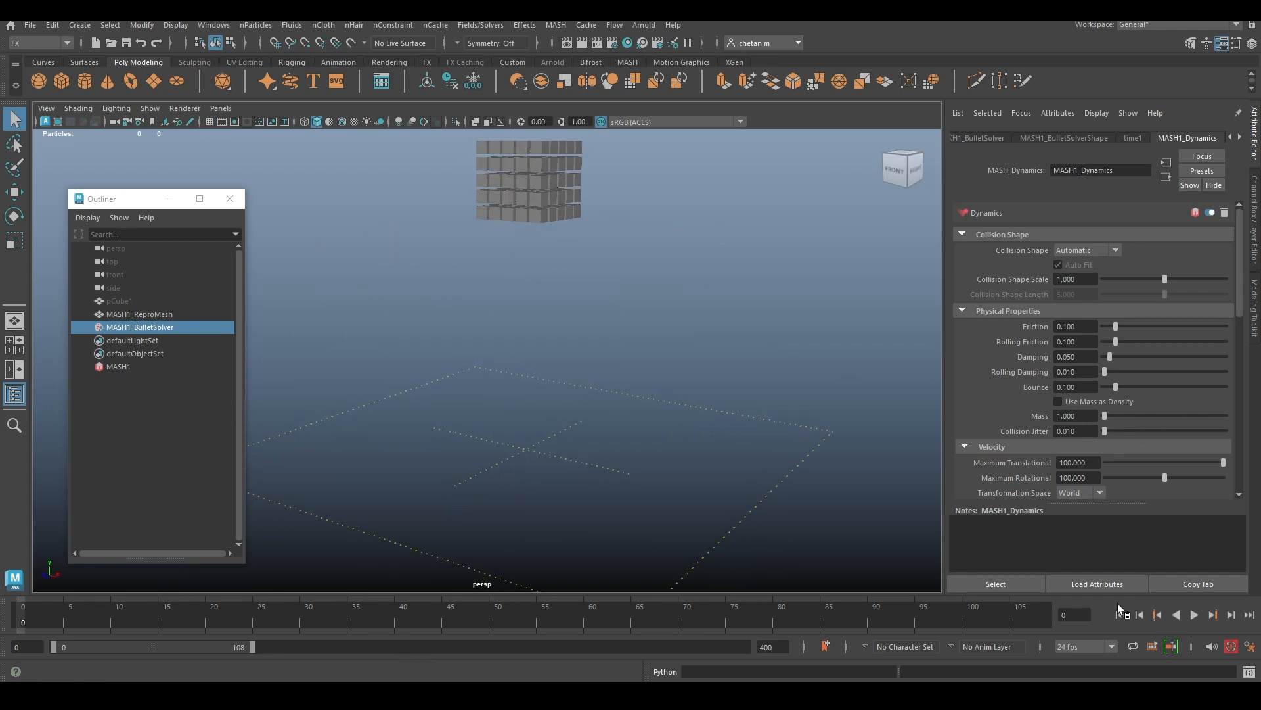
Extend the playback range to frame 400 while test-playing the simulation, and return to frame 0.
{"action": "left_click", "coordinate": [1195, 614]}
{"action": "scroll", "coordinate": [541, 423], "scroll_direction": "up", "scroll_amount": 5}
{"action": "left_click", "coordinate": [1121, 614]}
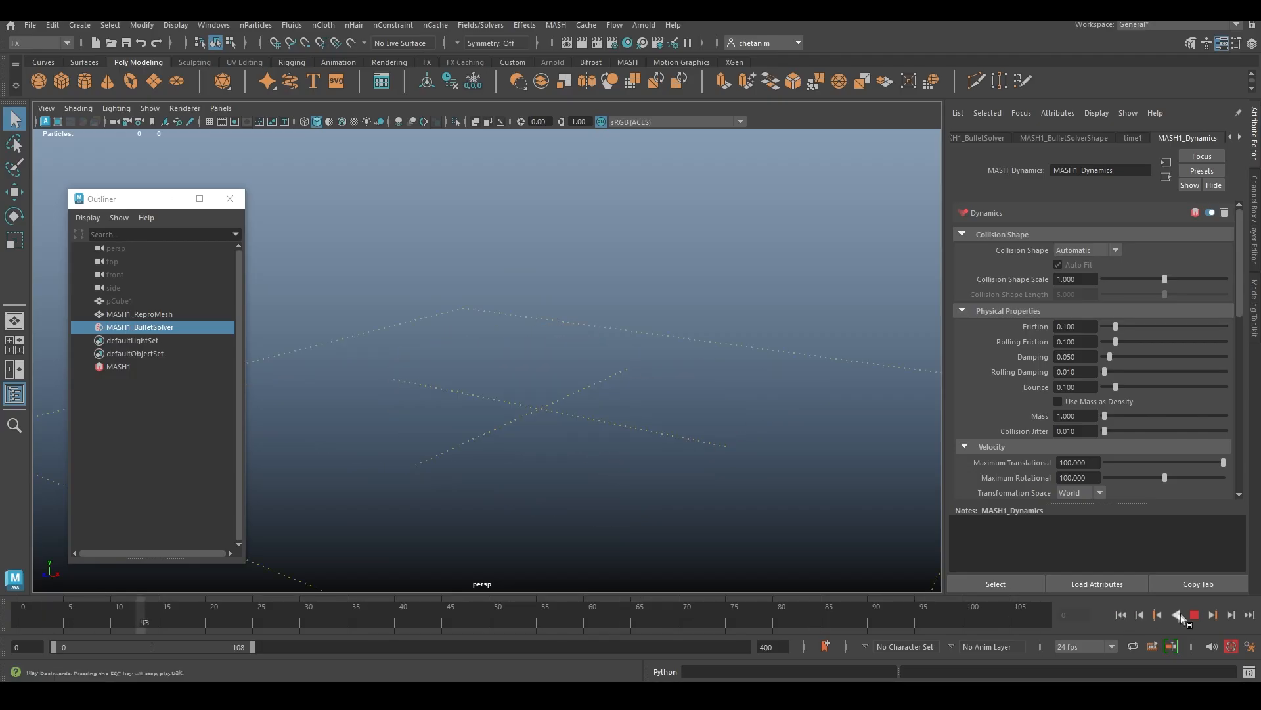
{"action": "left_click_drag", "start_coordinate": [253, 647], "coordinate": [804, 649]}
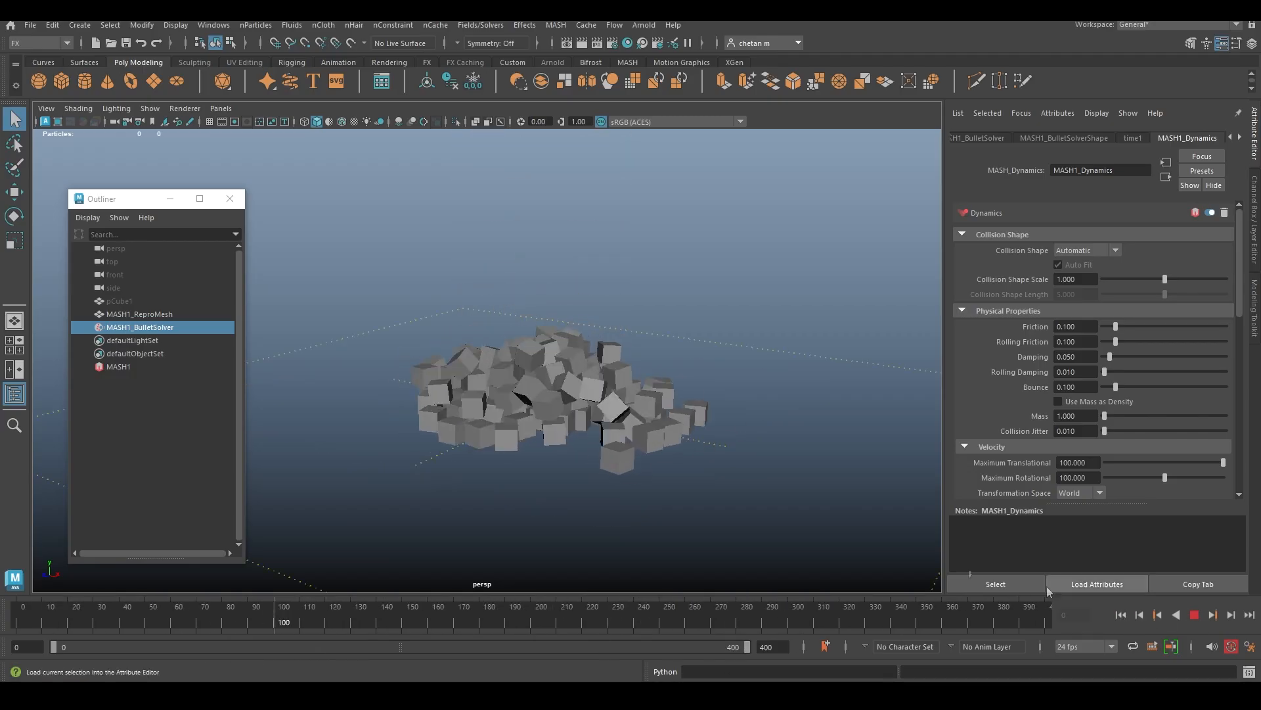
{"action": "left_click", "coordinate": [1194, 614]}
{"action": "left_click", "coordinate": [1121, 614]}
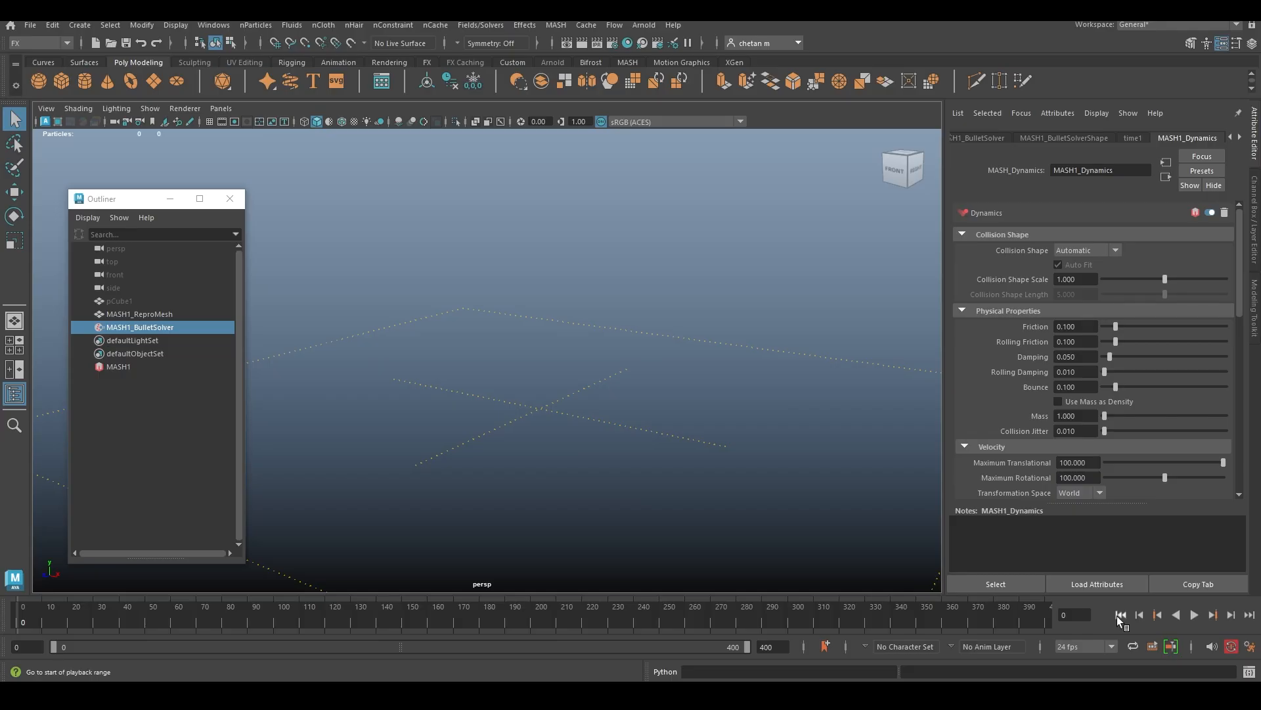
Play the simulation from frame 0 to frame 87 and examine how the cubes land with the current Bounce.
{"action": "scroll", "coordinate": [632, 390], "scroll_direction": "down", "scroll_amount": 4}
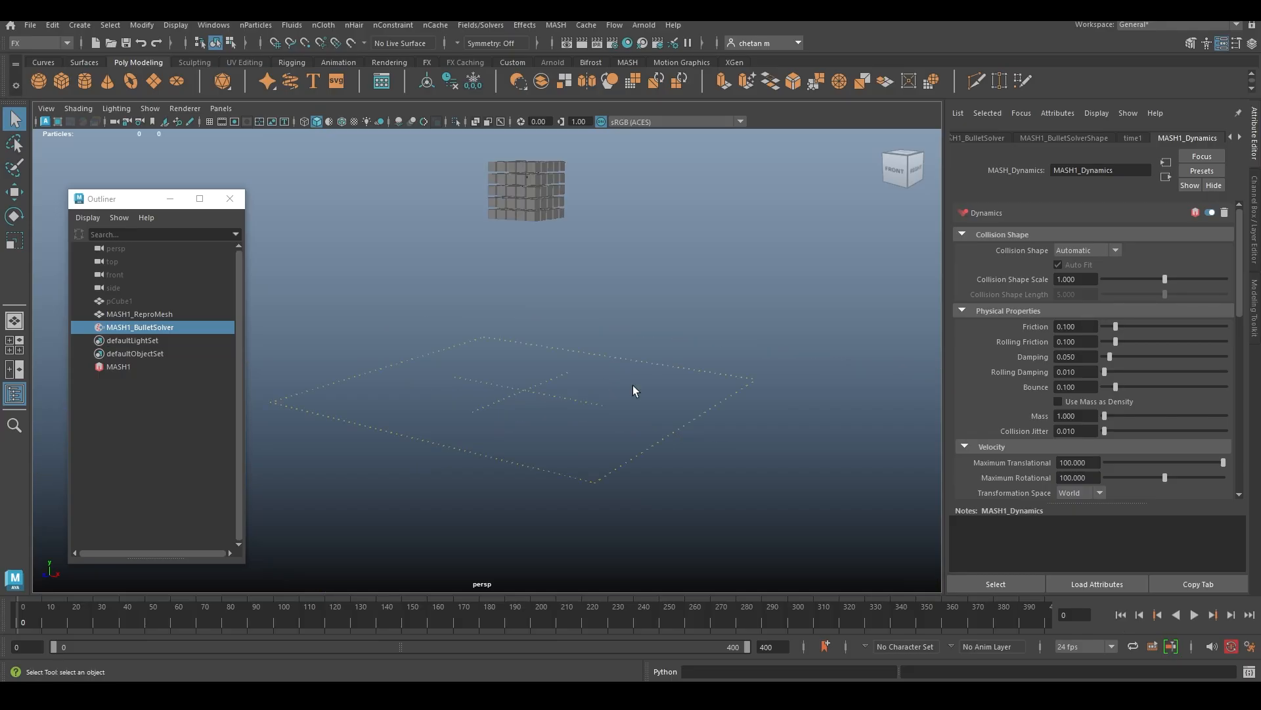
{"action": "middle_click_drag", "start_coordinate": [609, 339], "coordinate": [615, 348], "text": "alt"}
{"action": "right_click_drag", "start_coordinate": [535, 372], "coordinate": [545, 377], "text": "alt"}
{"action": "left_click", "coordinate": [1195, 615]}
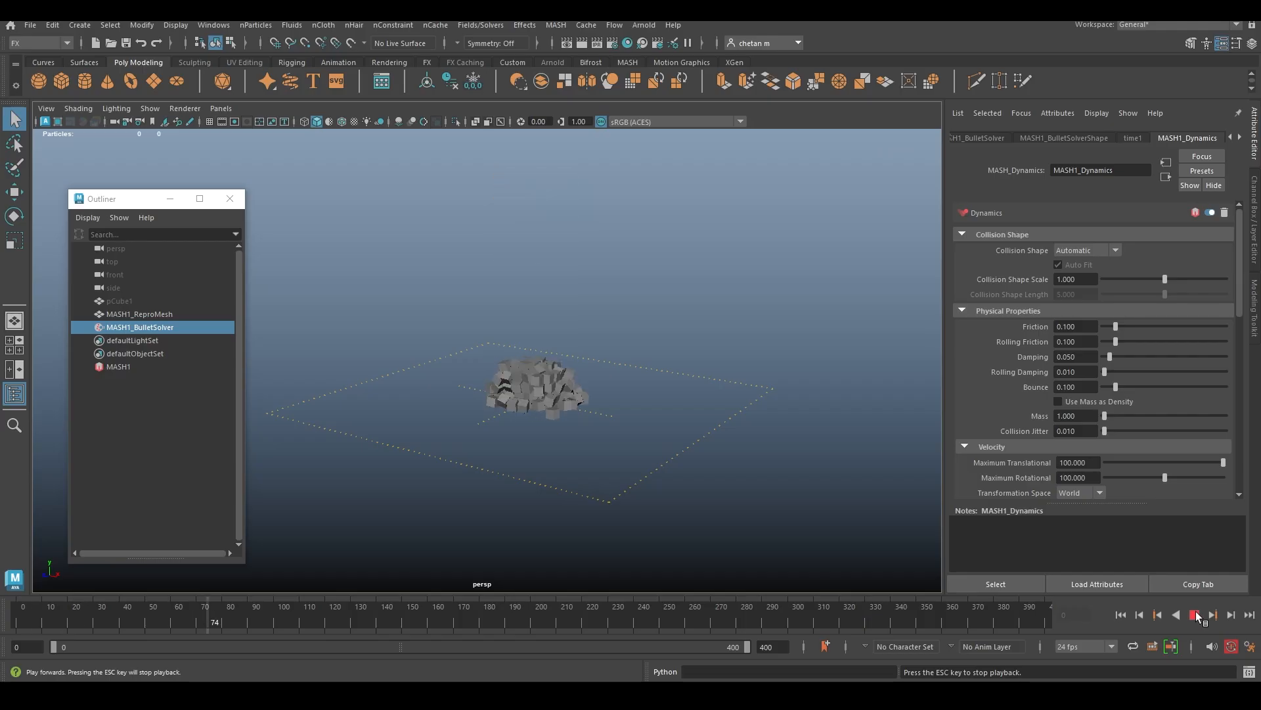
{"action": "left_click", "coordinate": [1196, 614]}
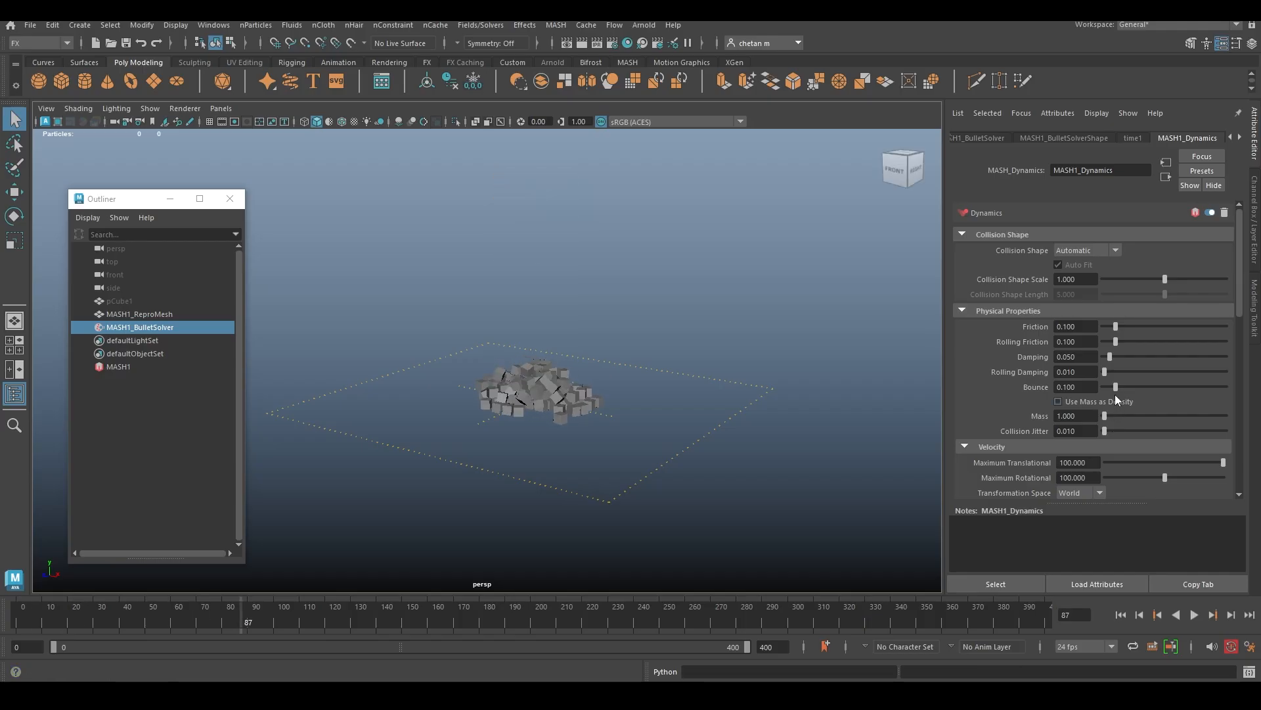
Set Bounce to 1.000, play the simulation to about frame 115 and return to frame 0.
{"action": "left_click_drag", "start_coordinate": [1116, 387], "coordinate": [1226, 387]}
{"action": "left_click", "coordinate": [1195, 615]}
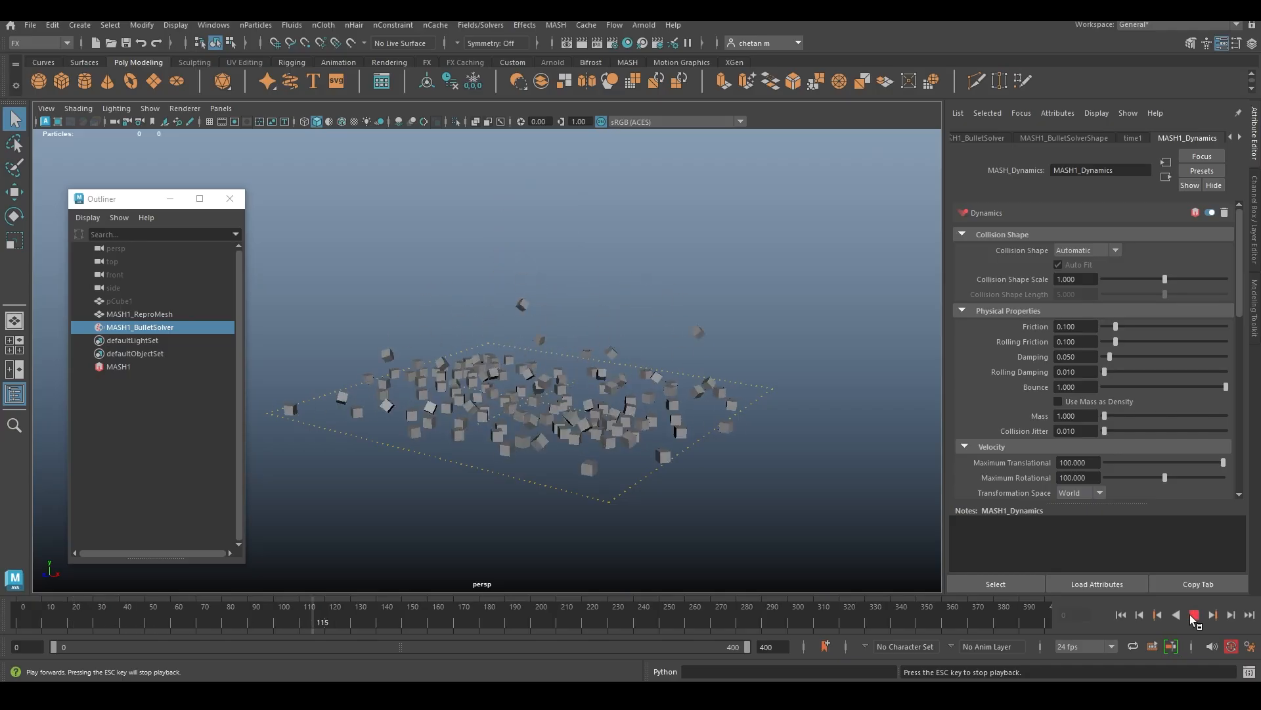
{"action": "left_click", "coordinate": [1194, 615]}
{"action": "key", "text": "alt+shift+v"}
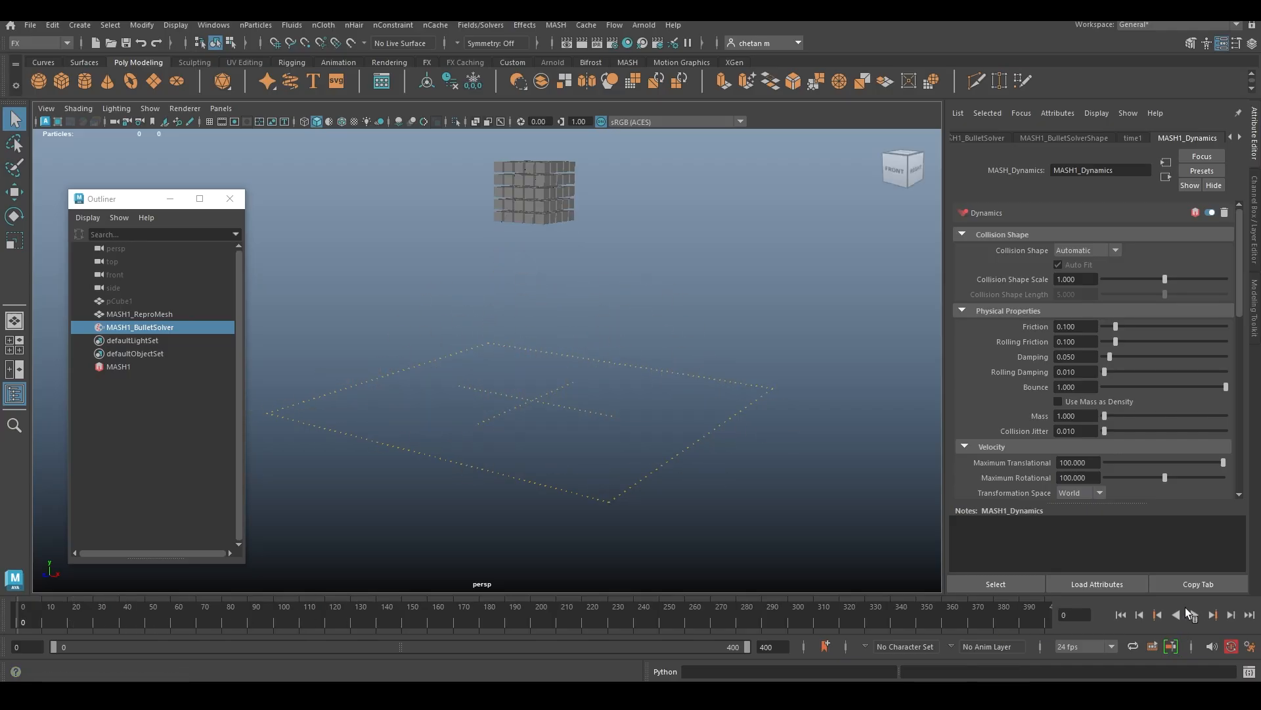
Set Bounce to 0.000, play the simulation to about frame 121 and return to frame 0.
{"action": "left_click_drag", "start_coordinate": [1204, 387], "coordinate": [1086, 392]}
{"action": "left_click", "coordinate": [1194, 614]}
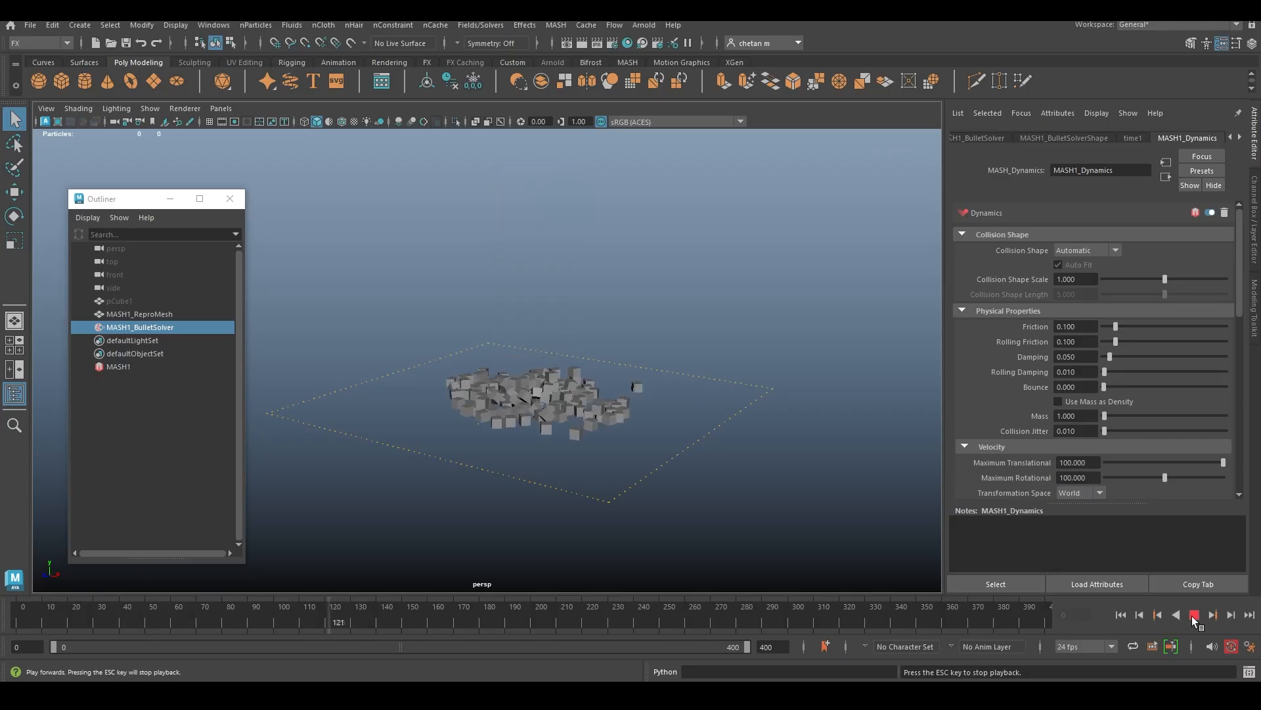
{"action": "left_click", "coordinate": [1194, 614]}
{"action": "left_click", "coordinate": [1122, 614]}
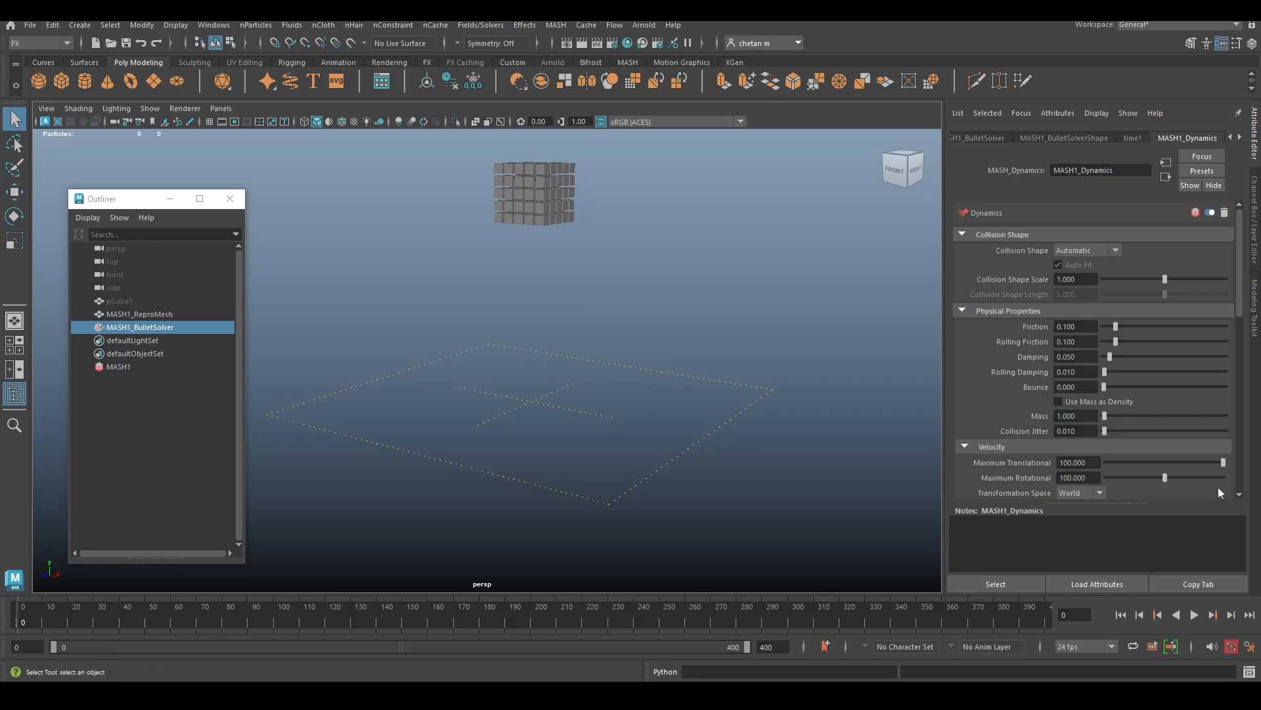
Replay the simulation and set Bounce to 0.065.
{"action": "left_click", "coordinate": [1194, 615]}
{"action": "left_click", "coordinate": [1196, 615]}
{"action": "left_click_drag", "start_coordinate": [1105, 387], "coordinate": [1110, 389]}
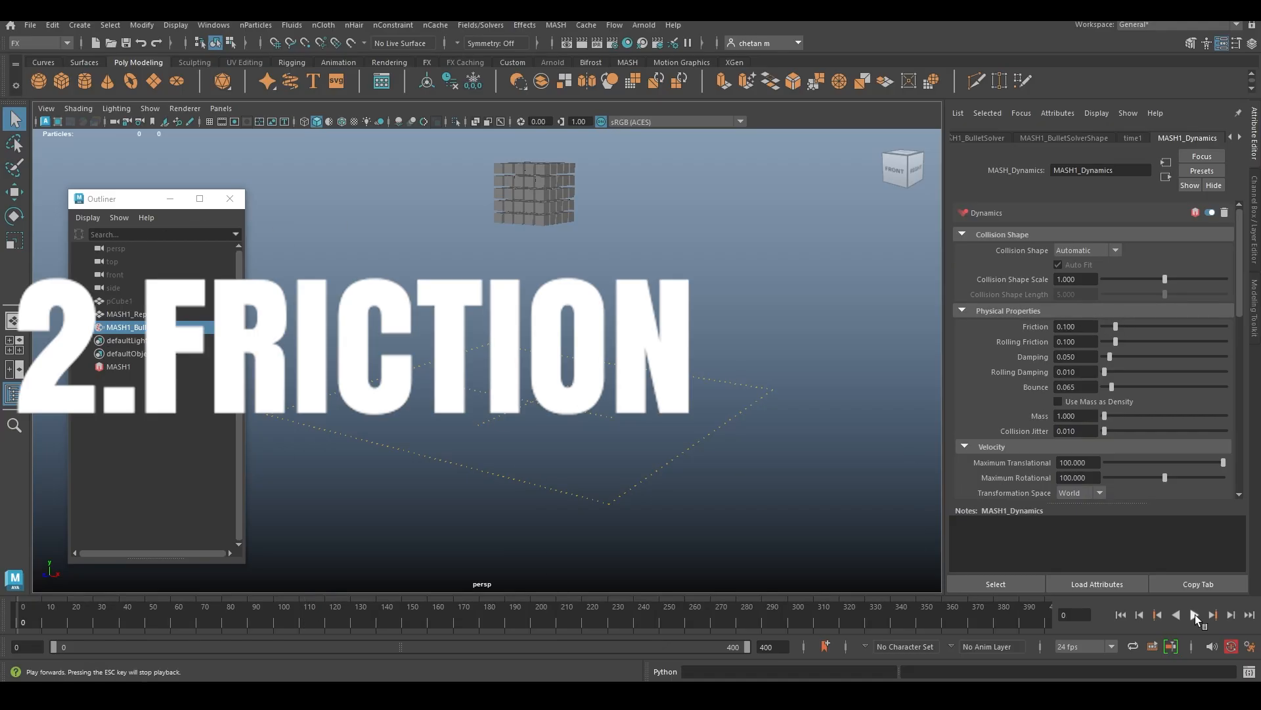
Play the simulation to frame 184, replay it from the start to frame 122, and examine how the cubes slide apart.
{"action": "left_click", "coordinate": [1195, 614]}
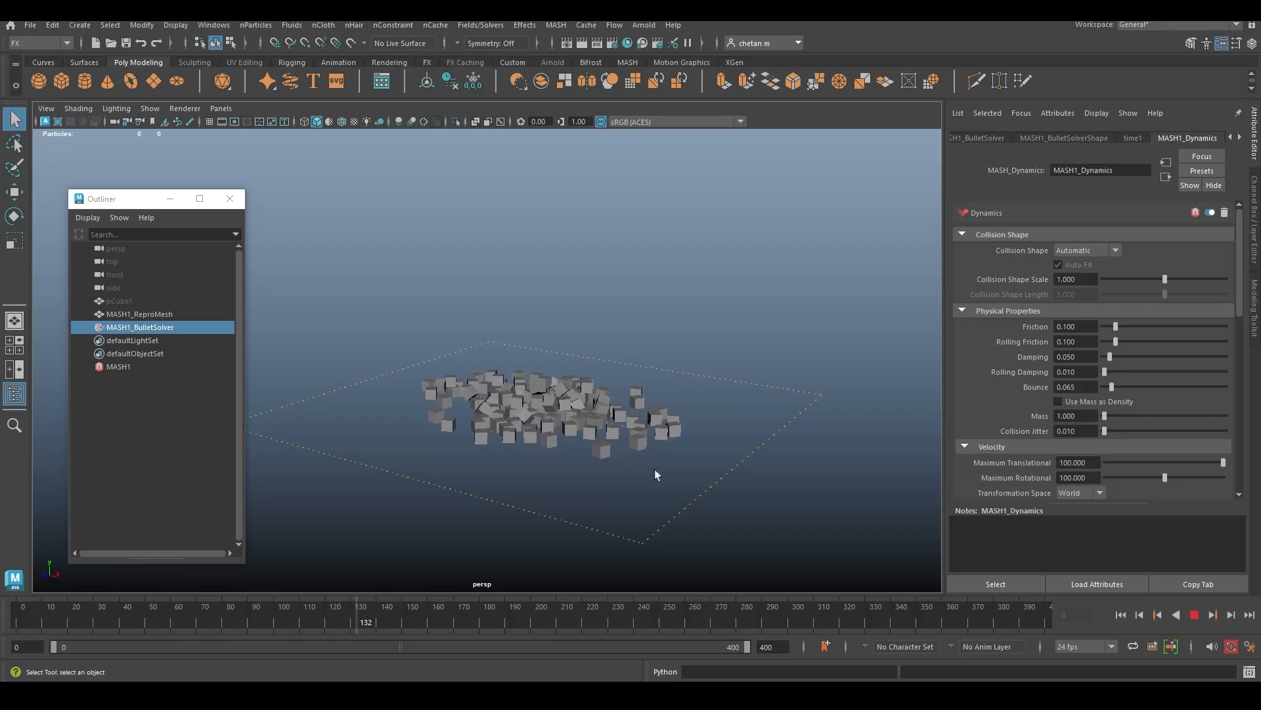
{"action": "left_click", "coordinate": [1193, 615]}
{"action": "mouse_move", "coordinate": [605, 470]}
{"action": "left_mouse_down", "text": "alt"}
{"action": "mouse_move", "coordinate": [624, 476]}
{"action": "mouse_move", "coordinate": [604, 469]}
{"action": "left_mouse_up", "text": "alt"}
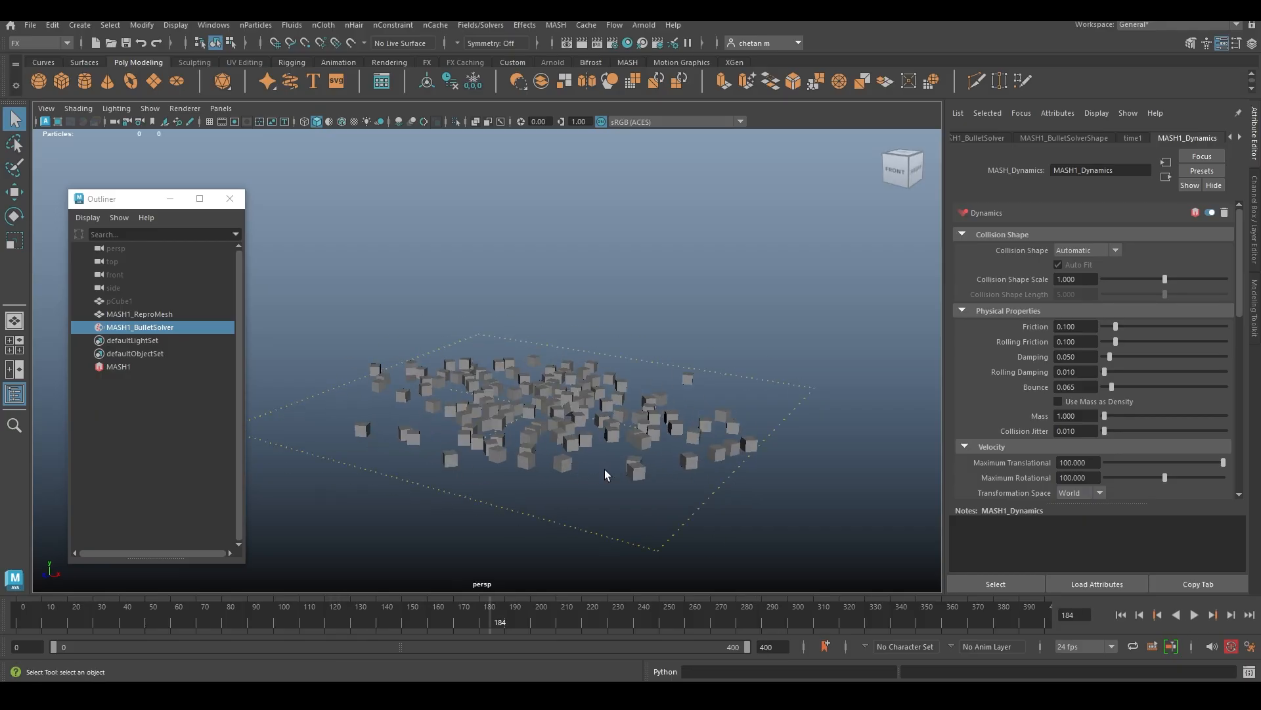
{"action": "left_click", "coordinate": [1194, 615]}
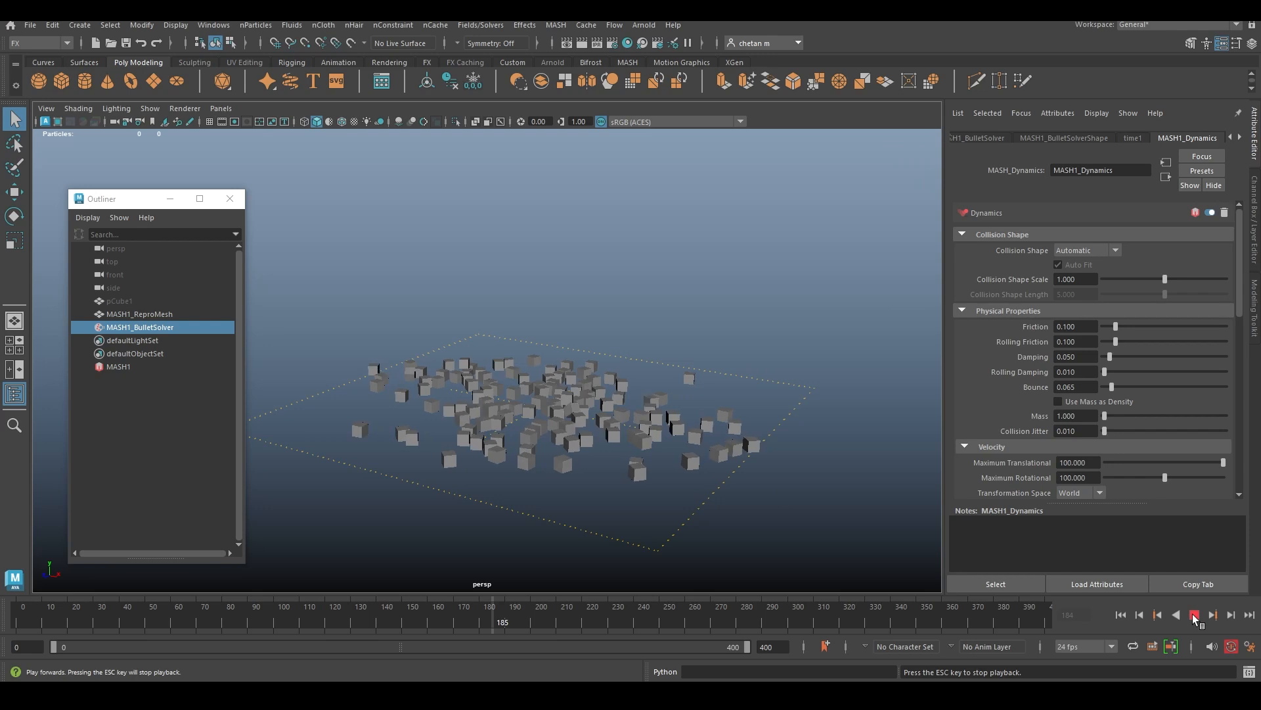
{"action": "left_click", "coordinate": [1120, 614]}
{"action": "left_click_drag", "start_coordinate": [606, 466], "coordinate": [629, 465], "text": "alt"}
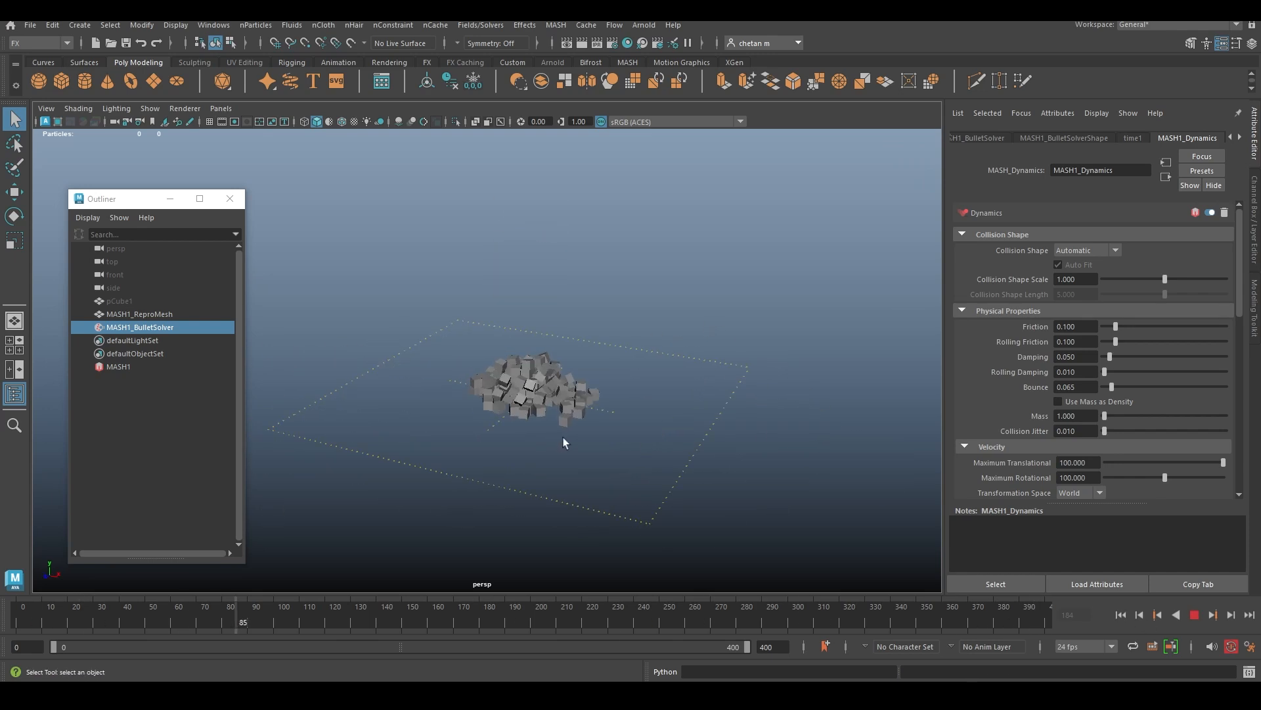
{"action": "left_click", "coordinate": [1193, 612]}
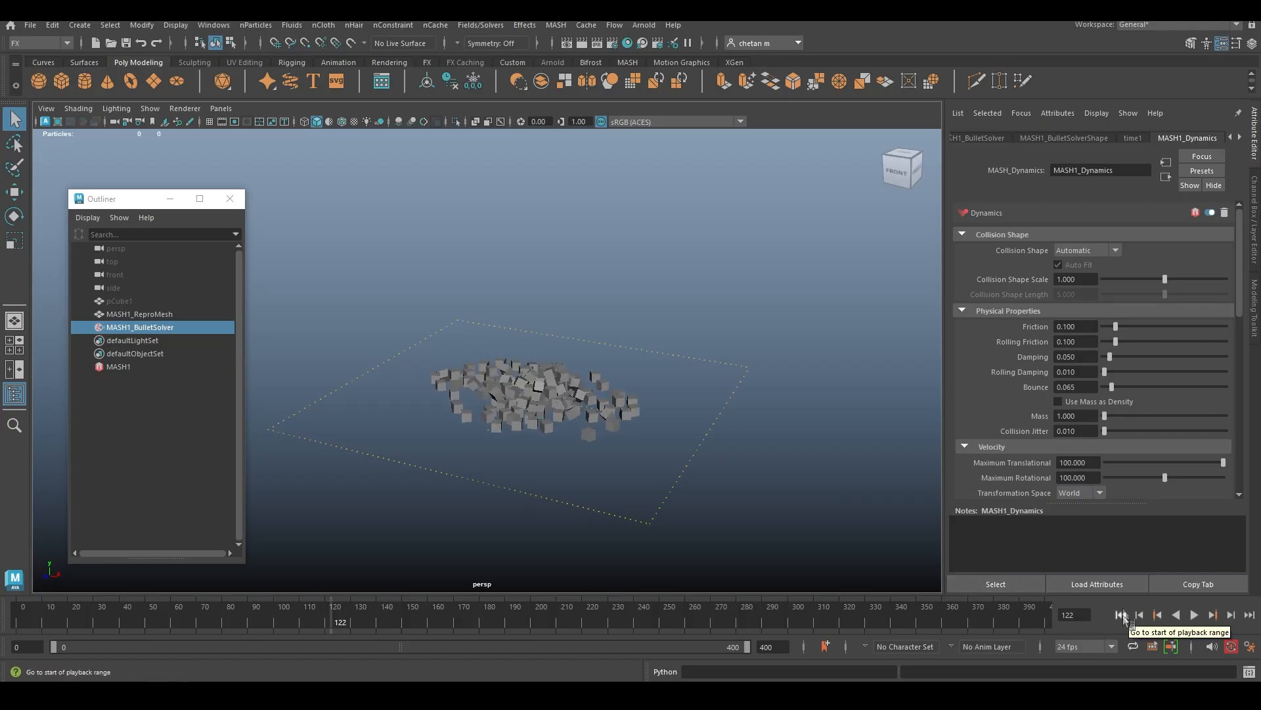
Replay the simulation past frame 173, then set Friction to 1.000 and play it from the start.
{"action": "mouse_move", "coordinate": [611, 463]}
{"action": "left_mouse_down", "text": "alt"}
{"action": "mouse_move", "coordinate": [597, 470]}
{"action": "mouse_move", "coordinate": [592, 453]}
{"action": "left_mouse_up", "text": "alt"}
{"action": "left_click", "coordinate": [1120, 614]}
{"action": "left_click", "coordinate": [1194, 615]}
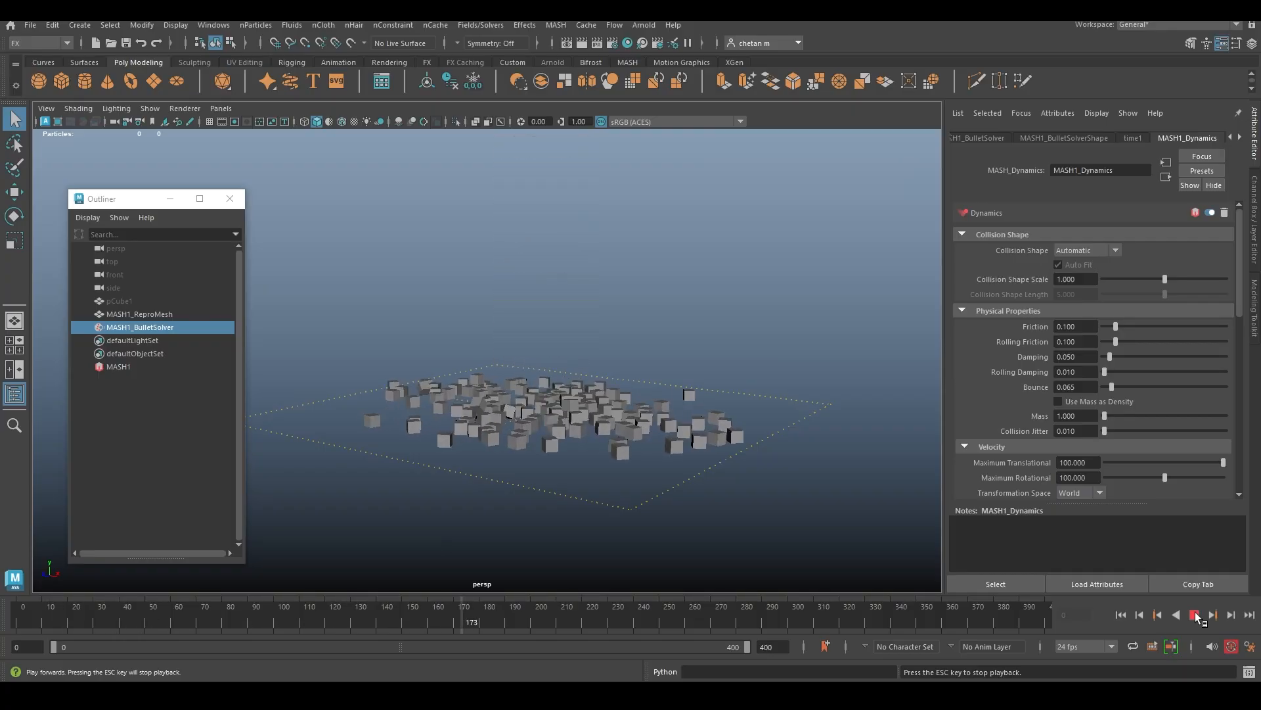
{"action": "left_click", "coordinate": [1196, 614]}
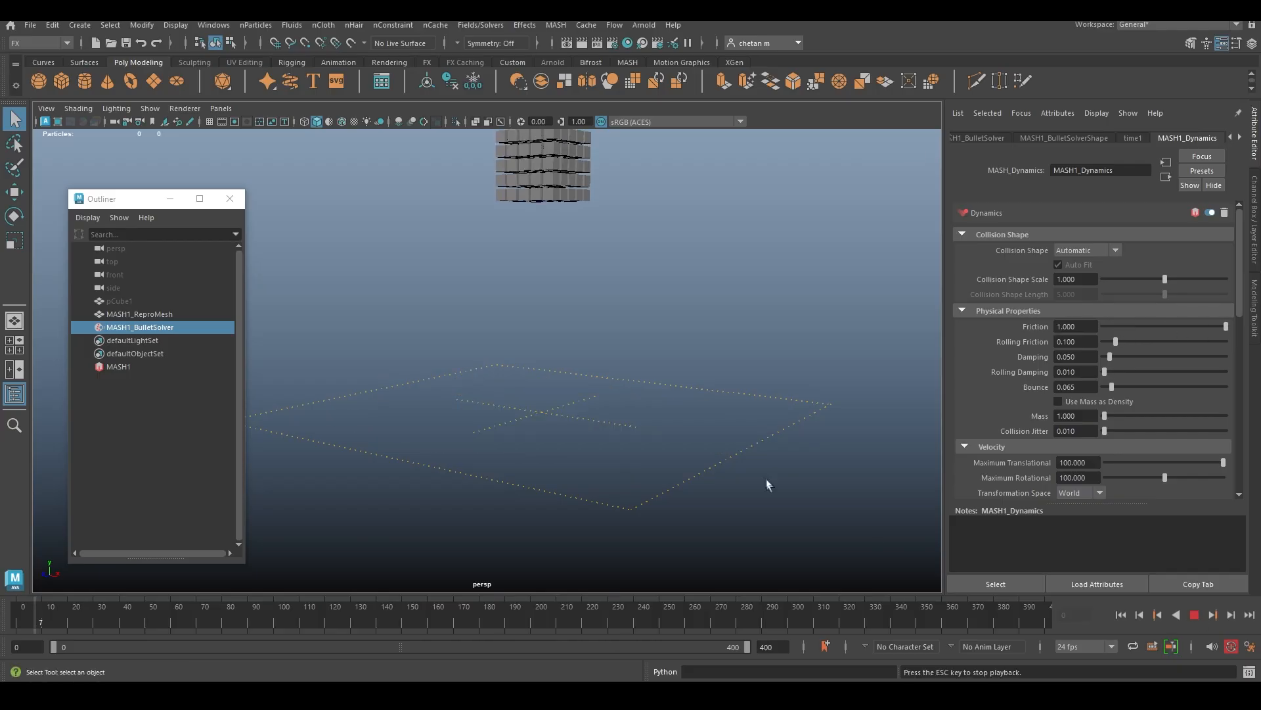
{"action": "left_click_drag", "start_coordinate": [619, 406], "coordinate": [657, 431], "text": "alt"}
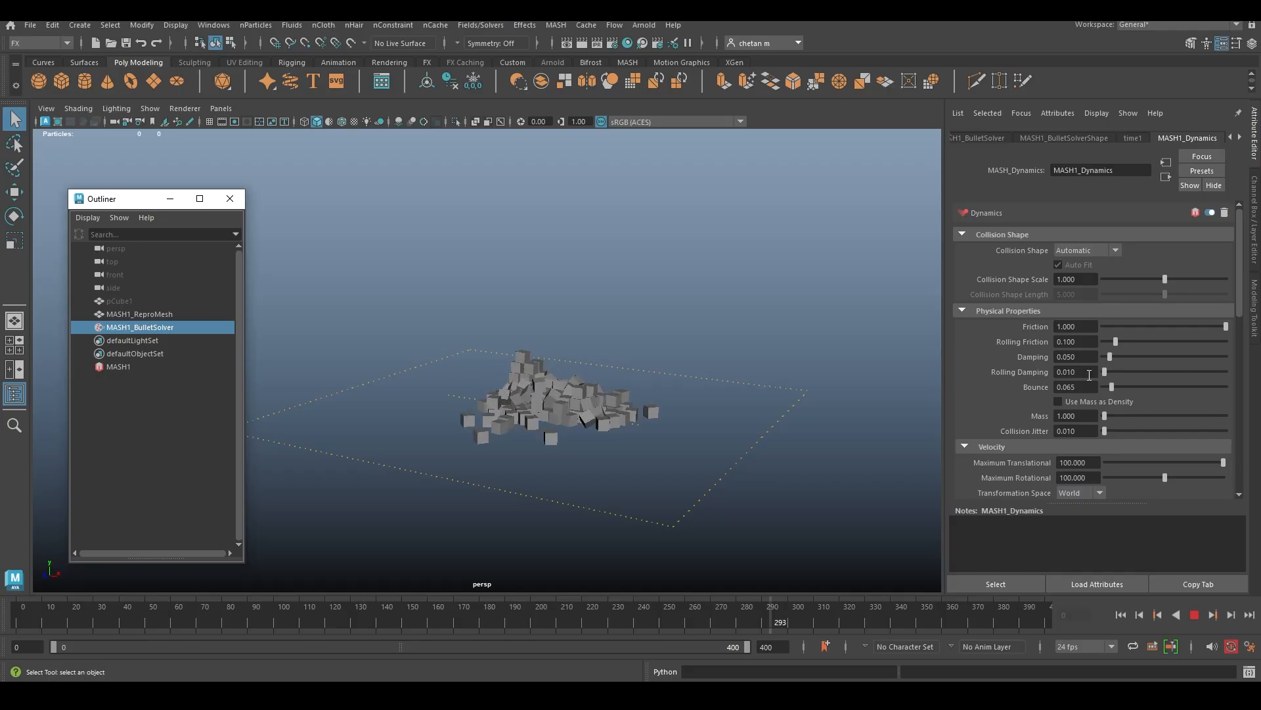
Set Friction to 5 and fine-tune it to 4.946 while the simulation plays.
{"action": "left_click_drag", "start_coordinate": [1079, 327], "coordinate": [981, 322]}
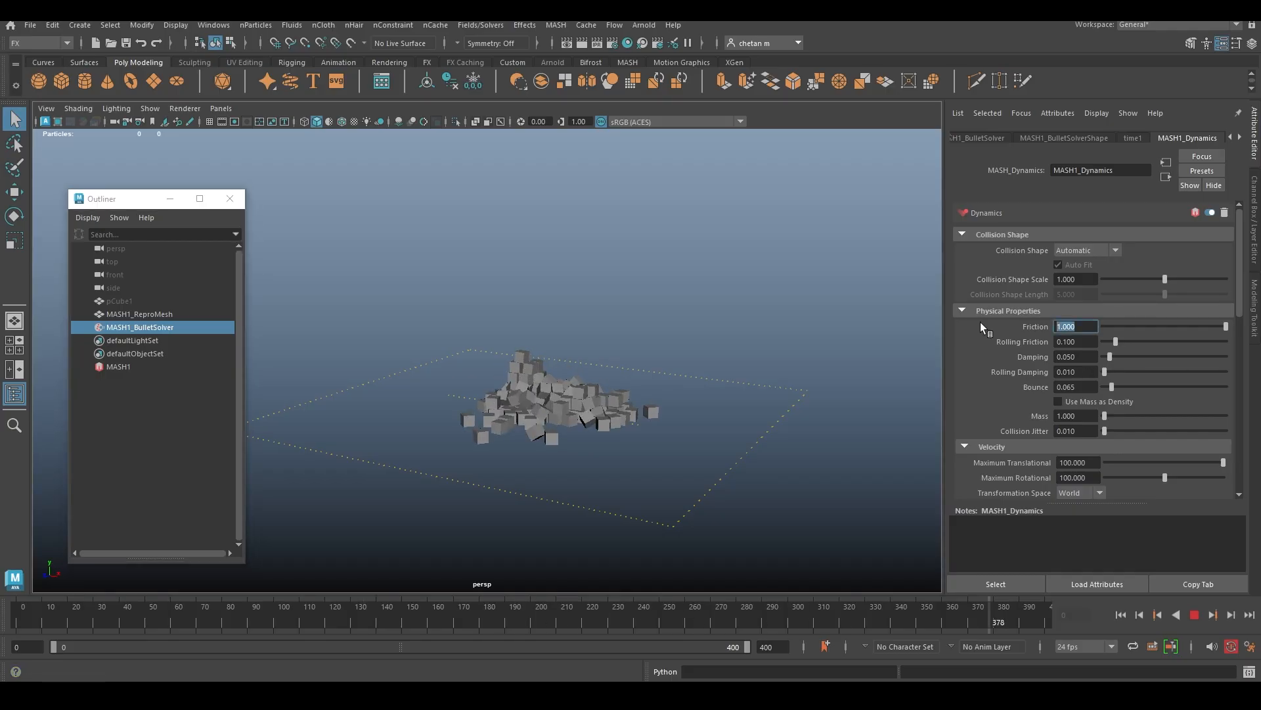
{"action": "type", "text": "5"}
{"action": "key", "text": "Return"}
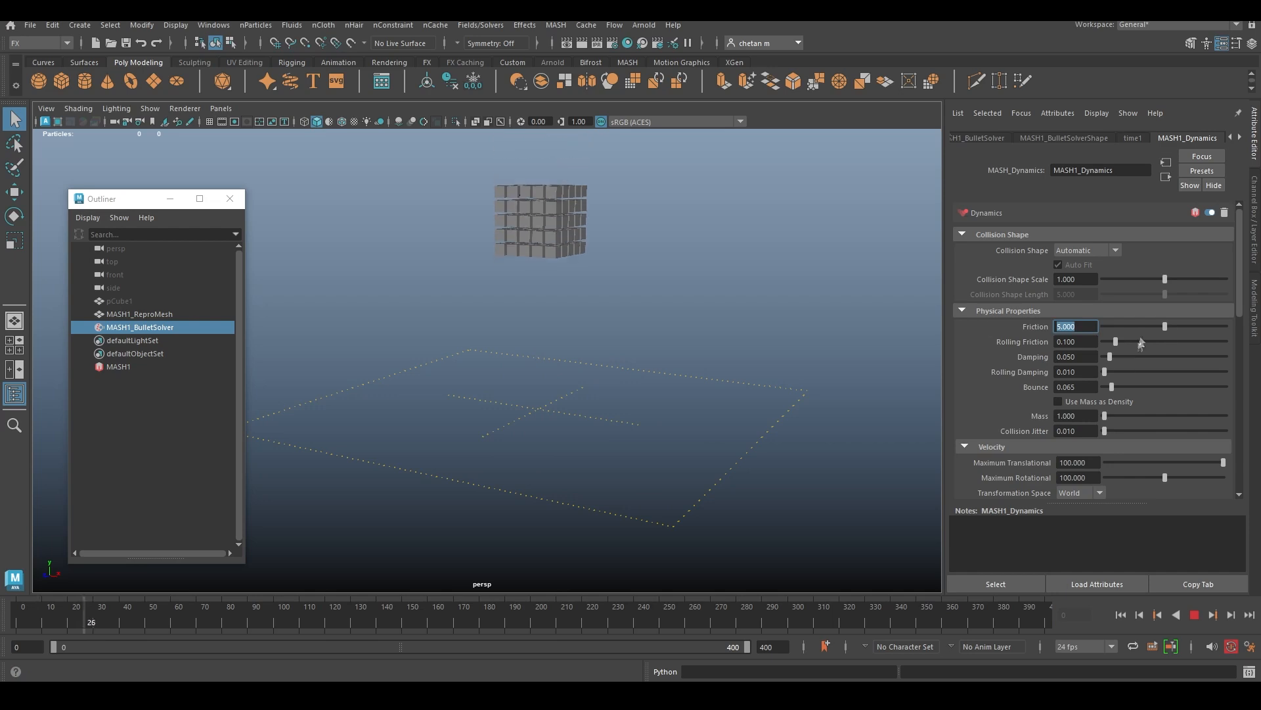
{"action": "mouse_move", "coordinate": [1167, 327]}
{"action": "left_mouse_down"}
{"action": "mouse_move", "coordinate": [1233, 327]}
{"action": "mouse_move", "coordinate": [1163, 326]}
{"action": "left_mouse_up"}
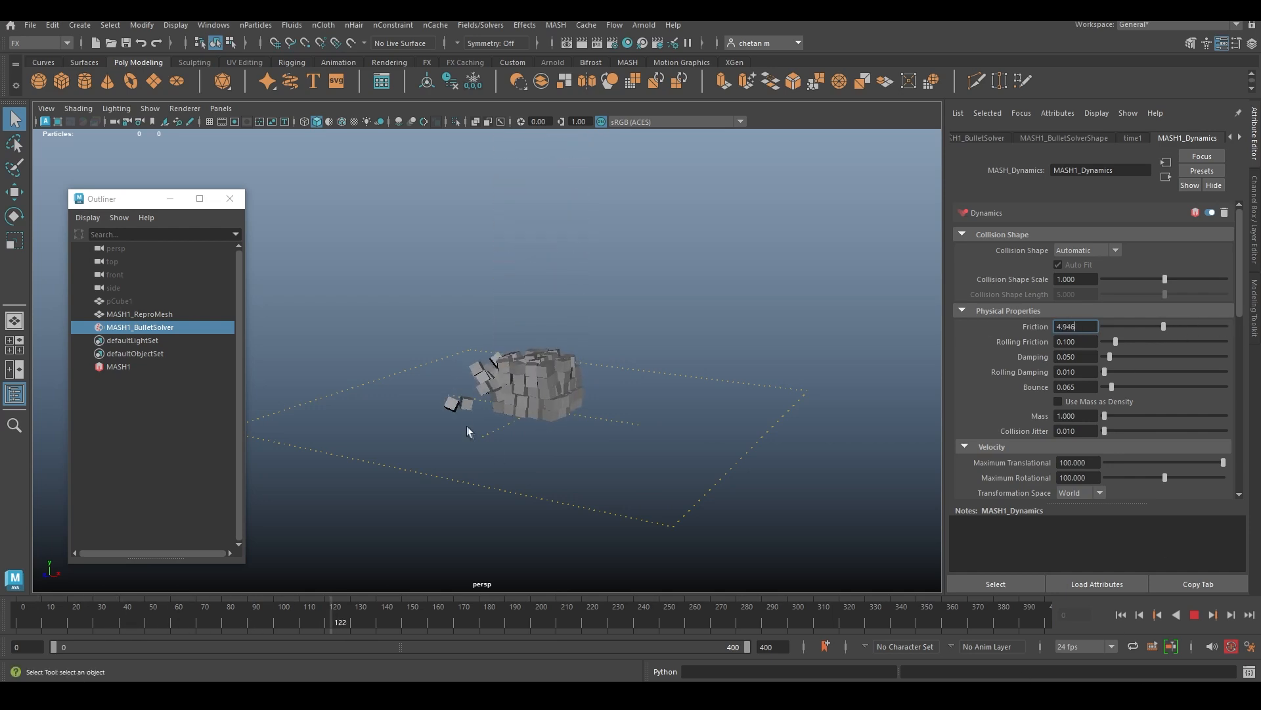
Lower Friction to 0.054 and play the simulation from the start to frame 346.
{"action": "left_click_drag", "start_coordinate": [1163, 326], "coordinate": [1105, 327]}
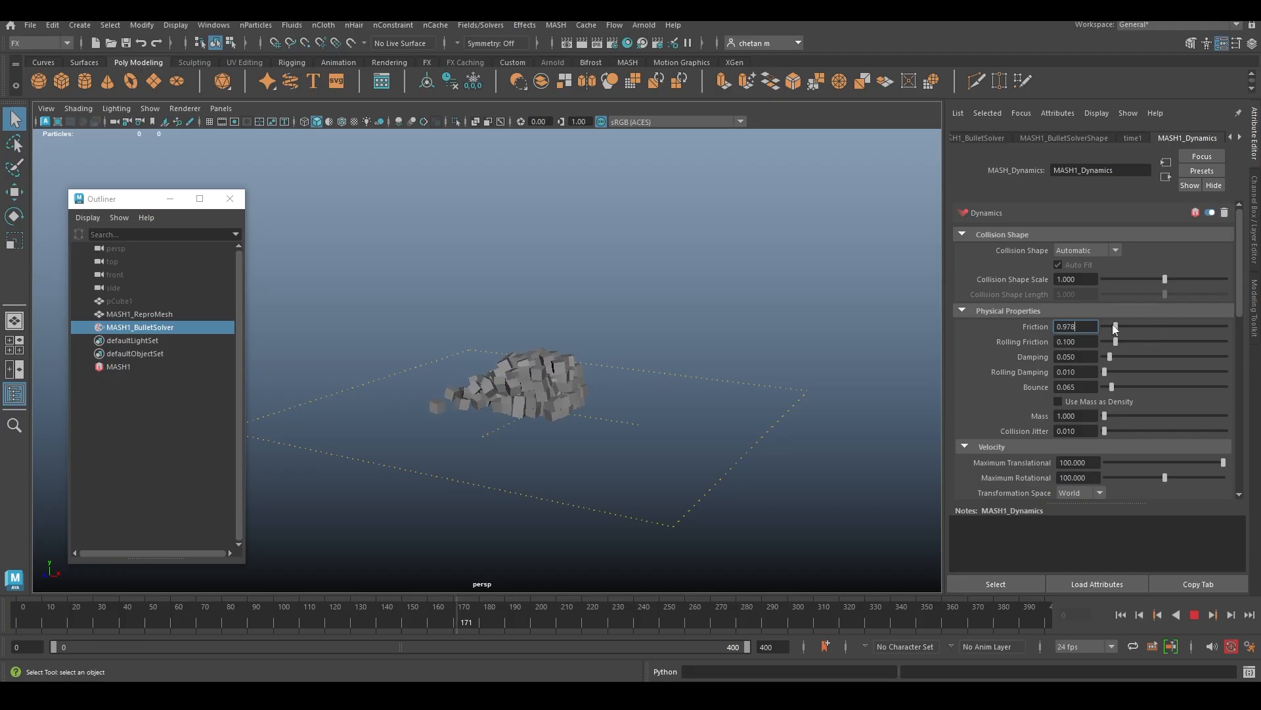
{"action": "left_click", "coordinate": [1120, 615]}
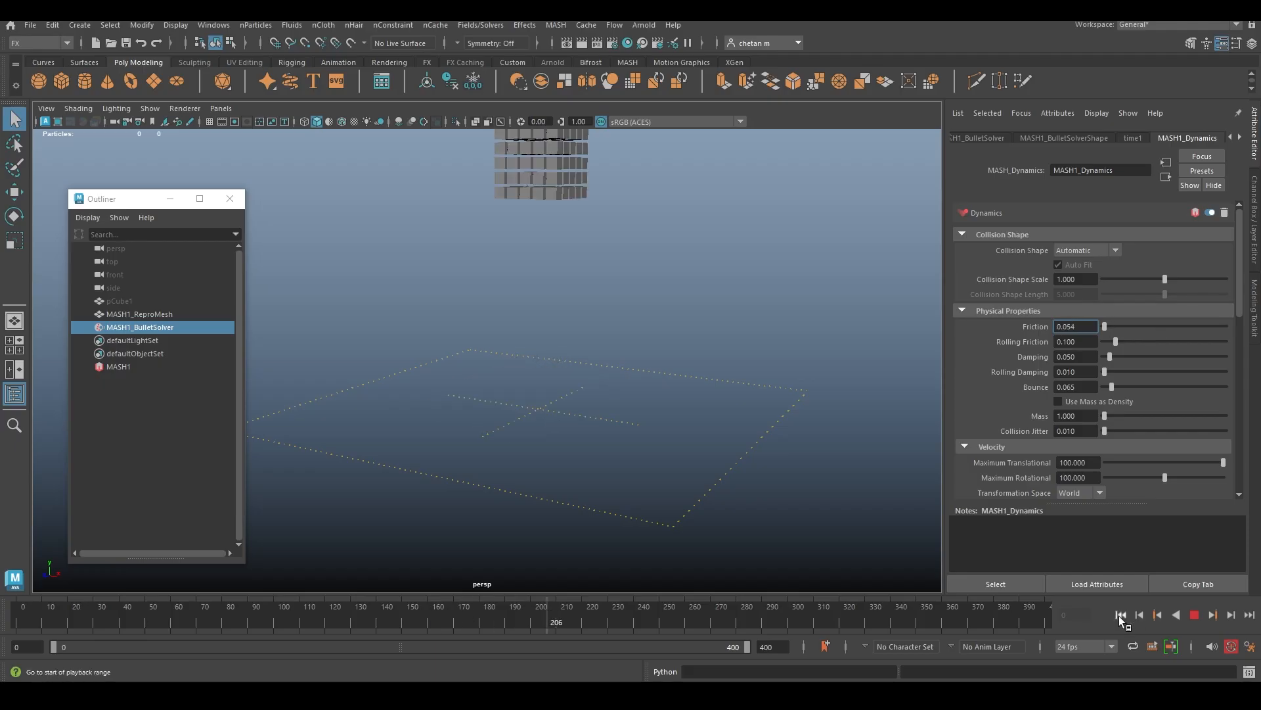
{"action": "left_click", "coordinate": [1194, 615]}
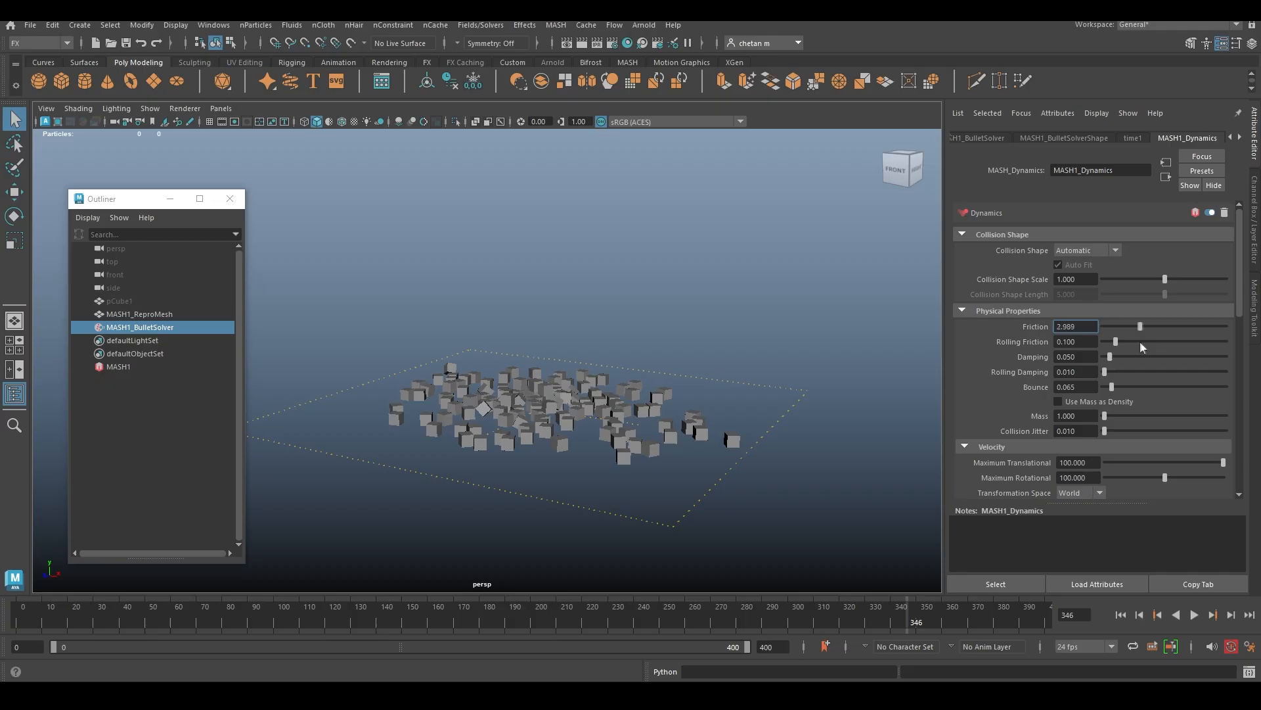
Set Friction to 0.380 and return to frame 0.
{"action": "left_click_drag", "start_coordinate": [1145, 341], "coordinate": [1115, 350]}
{"action": "left_click", "coordinate": [1119, 614]}
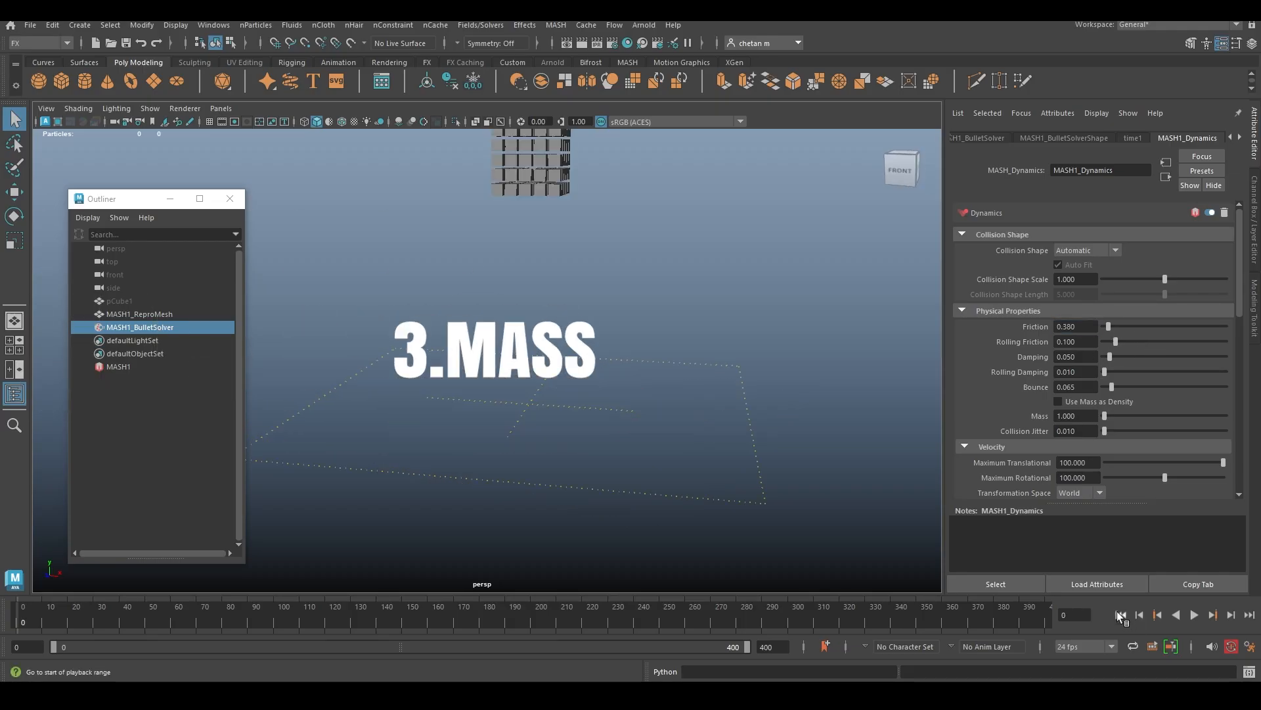
Set Mass to 100.000 and play the simulation to about frame 113.
{"action": "left_click_drag", "start_coordinate": [643, 405], "coordinate": [641, 451], "text": "alt"}
{"action": "middle_click_drag", "start_coordinate": [659, 396], "coordinate": [604, 391], "text": "alt"}
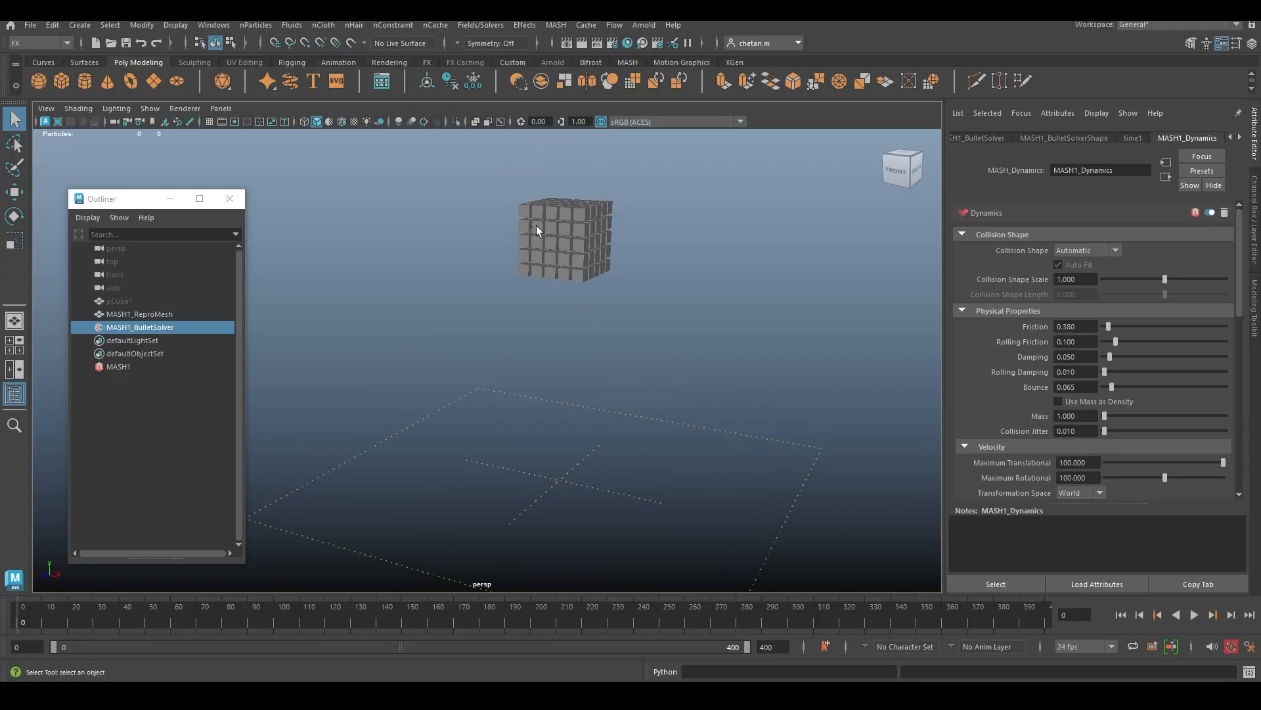
{"action": "scroll", "coordinate": [545, 230], "scroll_direction": "up", "scroll_amount": 2}
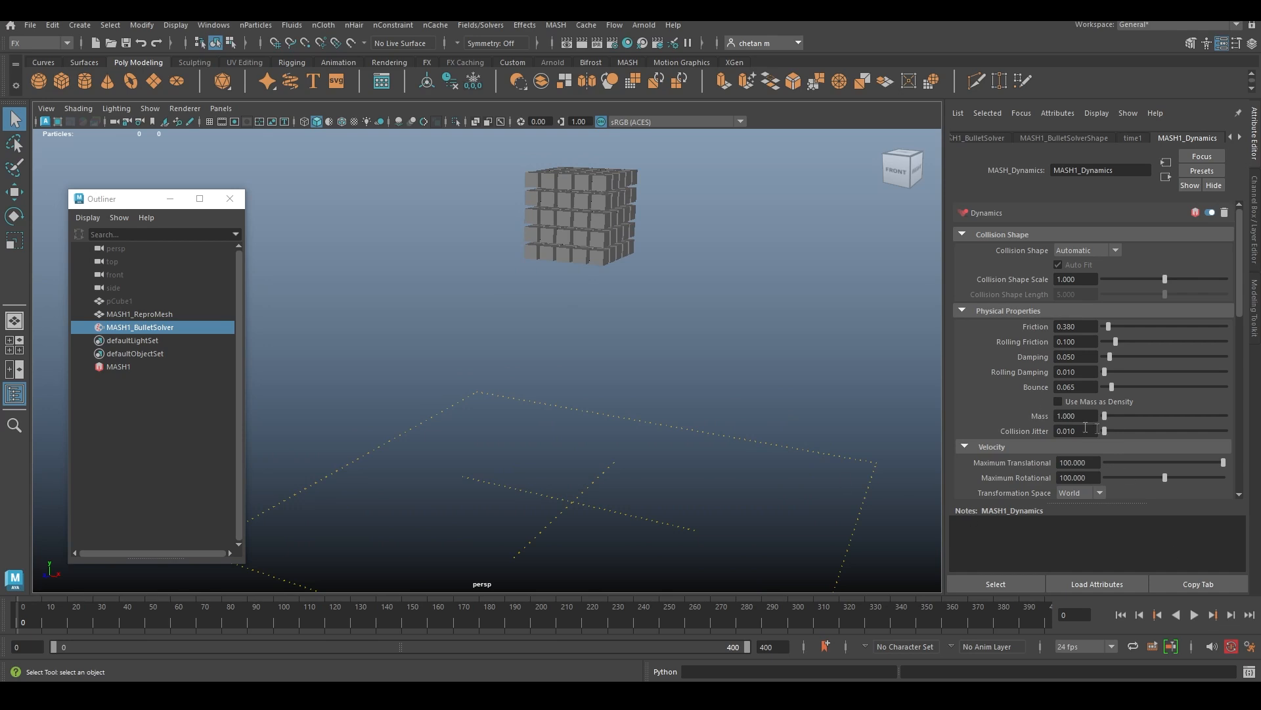
{"action": "left_click_drag", "start_coordinate": [1105, 421], "coordinate": [1226, 418]}
{"action": "left_click", "coordinate": [1193, 615]}
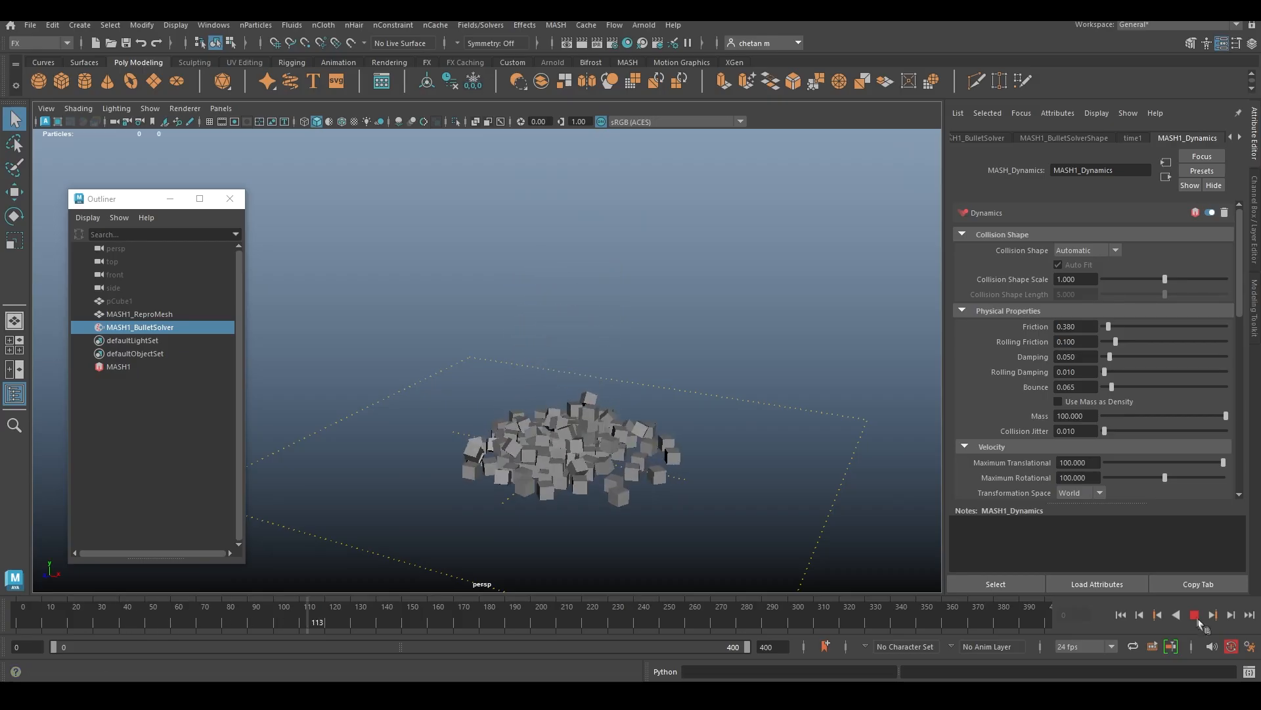
Return to frame 0, set Mass to 0.000 and play the simulation to frame 161.
{"action": "left_click", "coordinate": [1121, 614]}
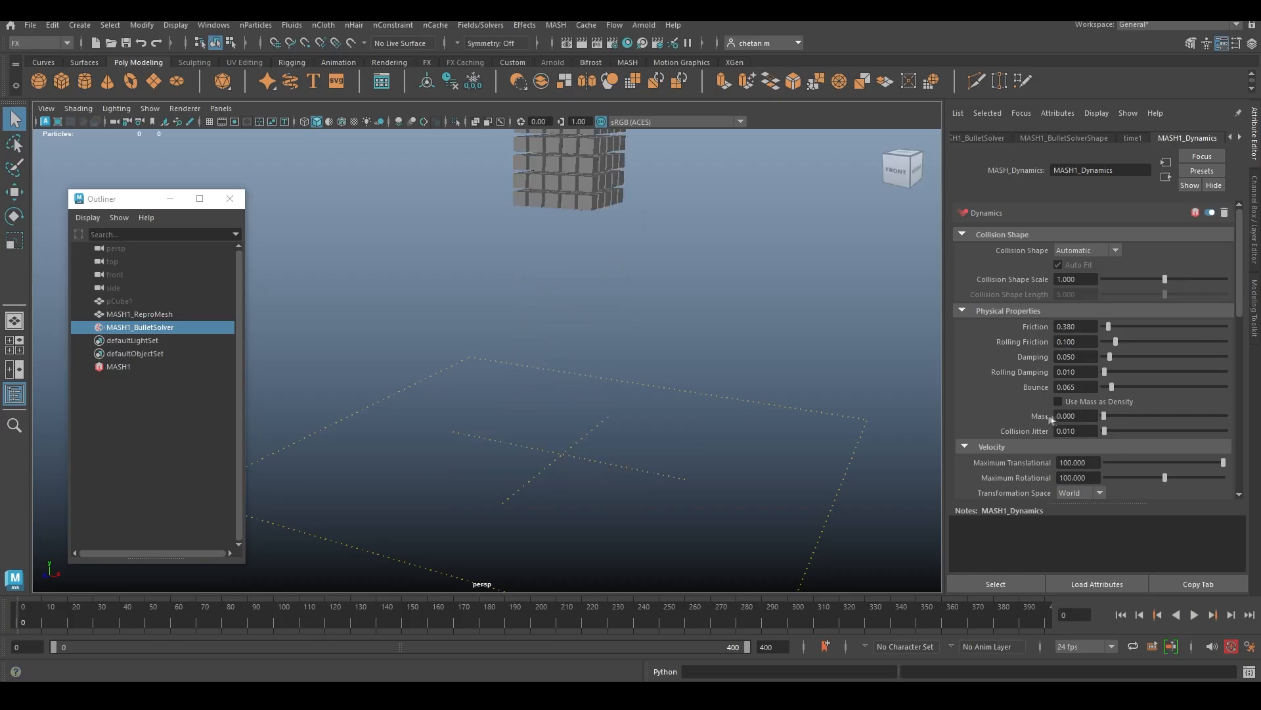
{"action": "middle_click_drag", "start_coordinate": [644, 427], "coordinate": [630, 478], "text": "alt"}
{"action": "left_click", "coordinate": [1192, 615]}
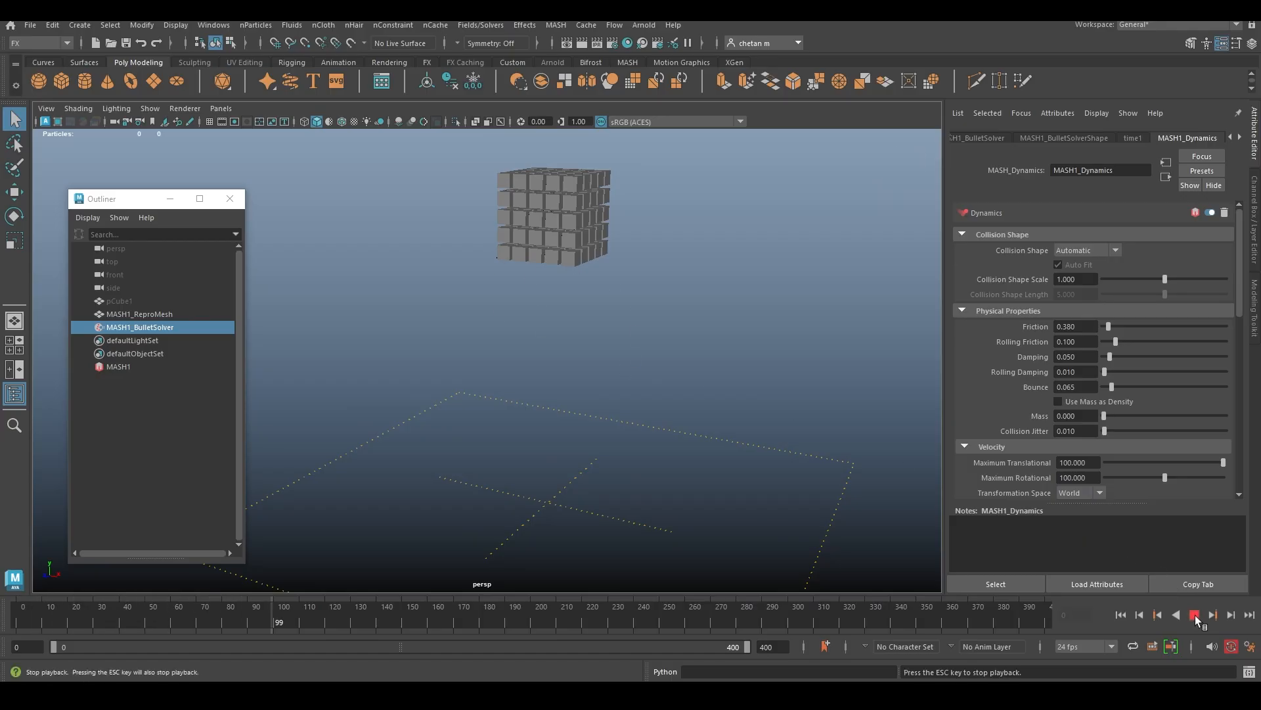
{"action": "left_click_drag", "start_coordinate": [567, 283], "coordinate": [618, 284], "text": "alt"}
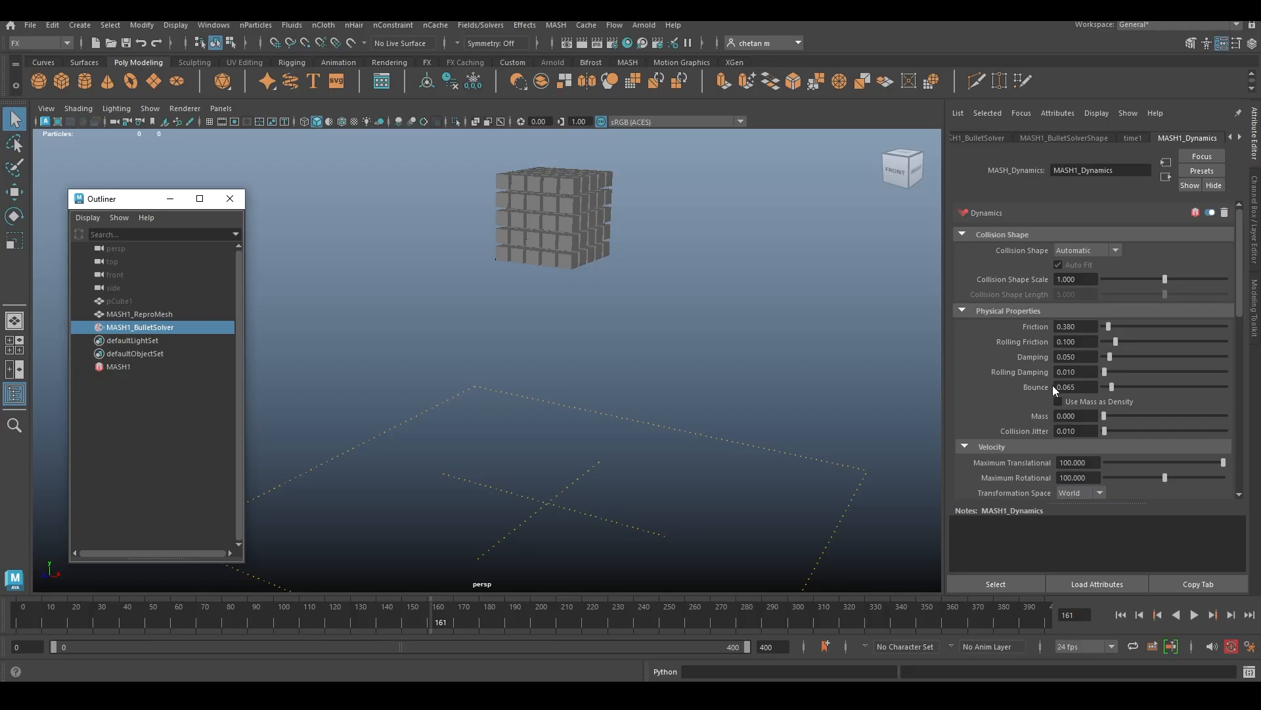
{"action": "left_click_drag", "start_coordinate": [564, 353], "coordinate": [557, 349], "text": "alt"}
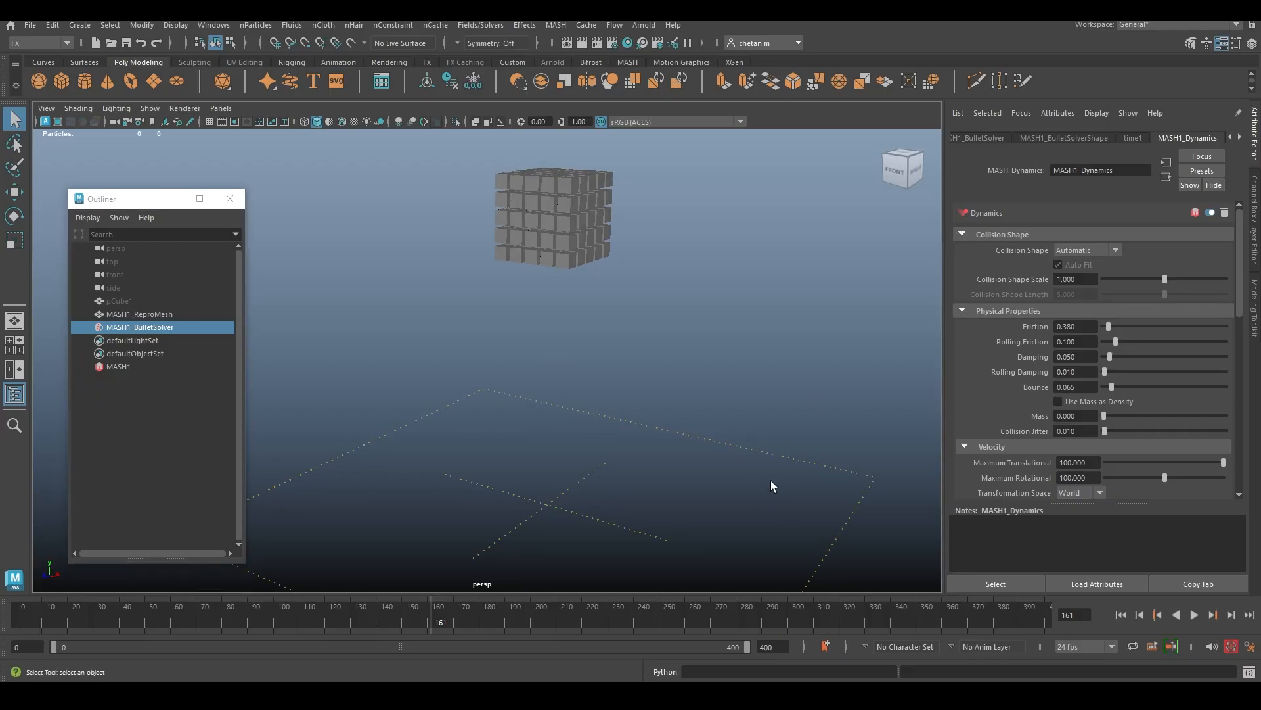
{"action": "left_click_drag", "start_coordinate": [661, 412], "coordinate": [661, 350], "text": "alt"}
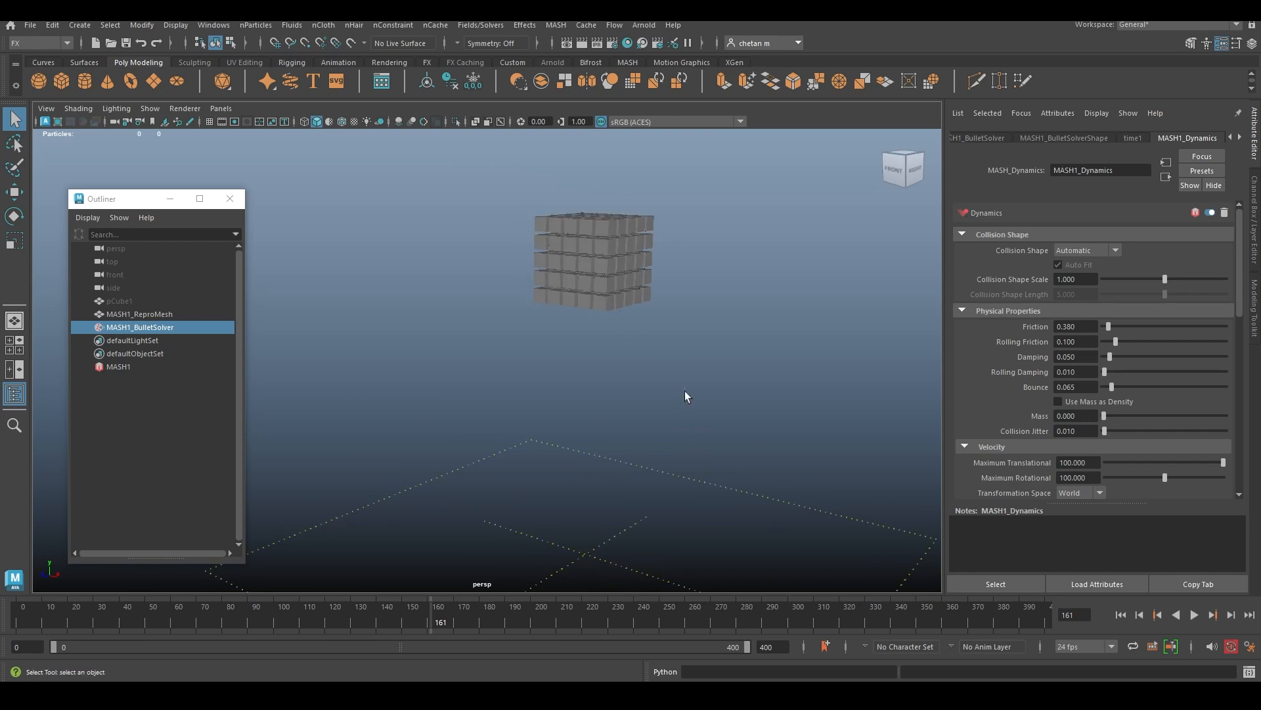
{"action": "mouse_move", "coordinate": [718, 537]}
{"action": "left_mouse_down", "text": "alt"}
{"action": "mouse_move", "coordinate": [741, 543]}
{"action": "mouse_move", "coordinate": [727, 546]}
{"action": "left_mouse_up", "text": "alt"}
{"action": "left_click_drag", "start_coordinate": [729, 483], "coordinate": [786, 520], "text": "alt"}
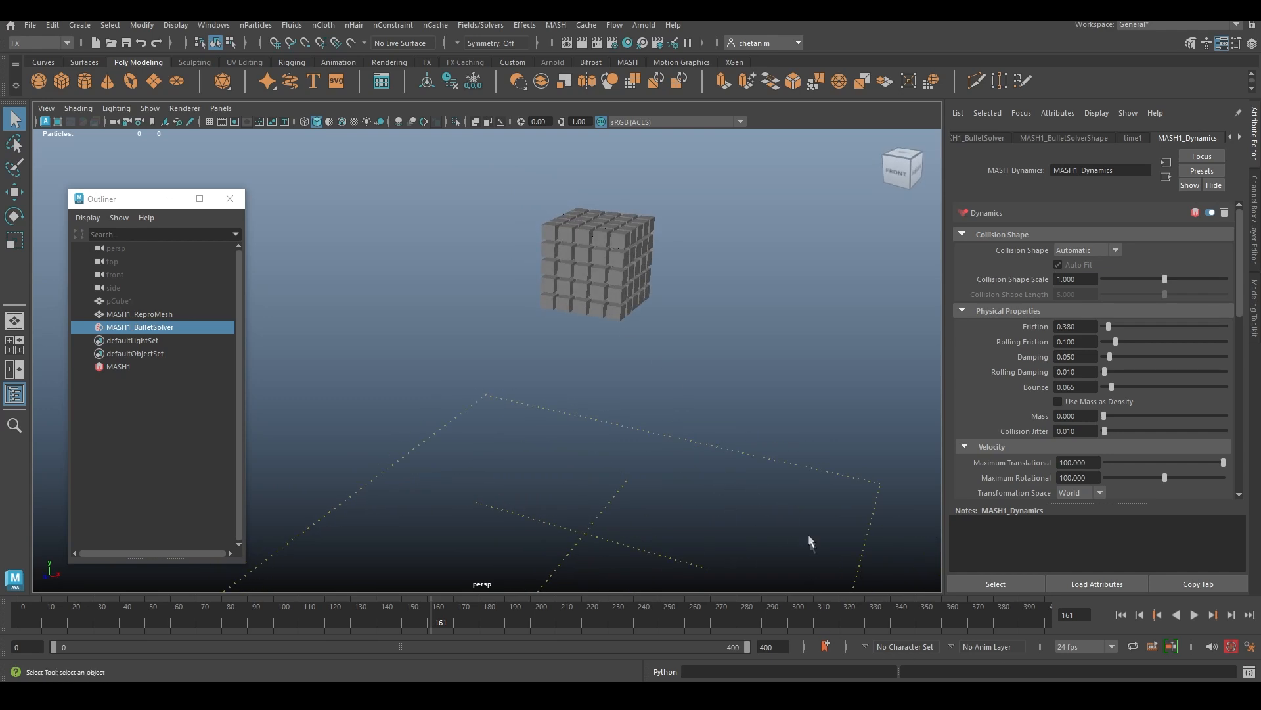
{"action": "middle_click_drag", "start_coordinate": [659, 475], "coordinate": [657, 431], "text": "alt"}
{"action": "right_click_drag", "start_coordinate": [658, 431], "coordinate": [688, 475], "text": "alt"}
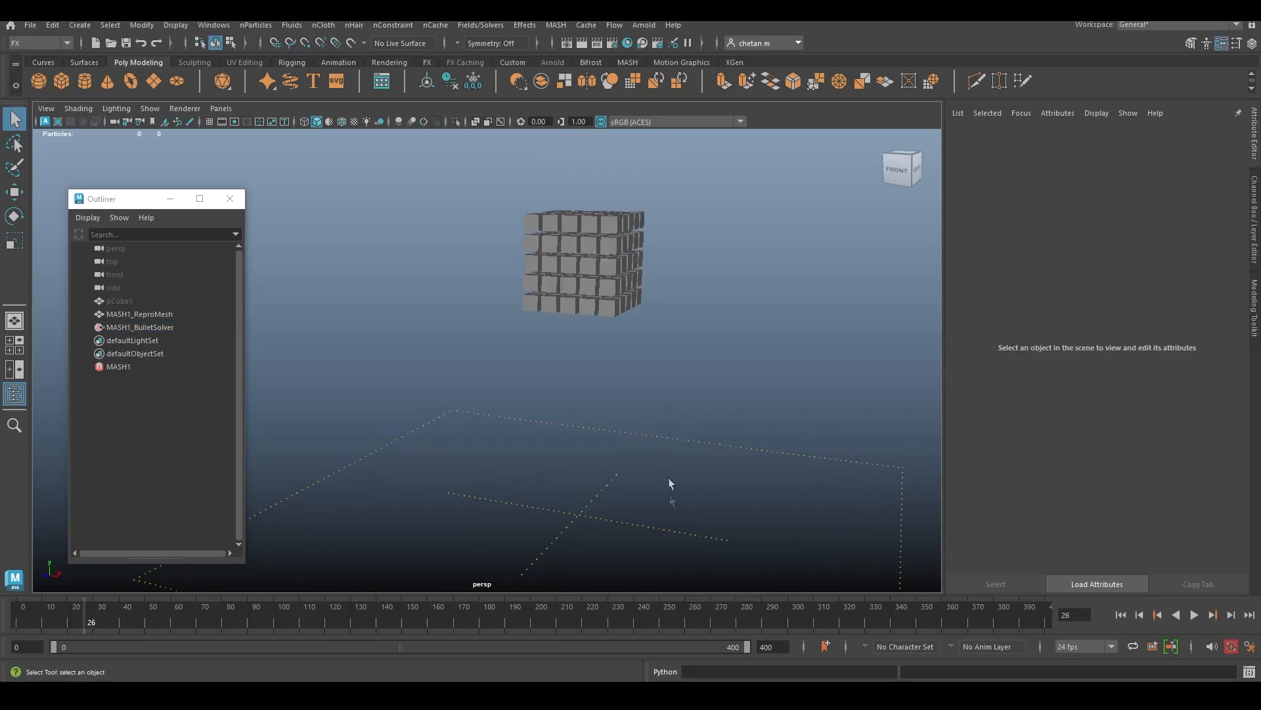
{"action": "left_click_drag", "start_coordinate": [516, 410], "coordinate": [533, 410], "text": "alt"}
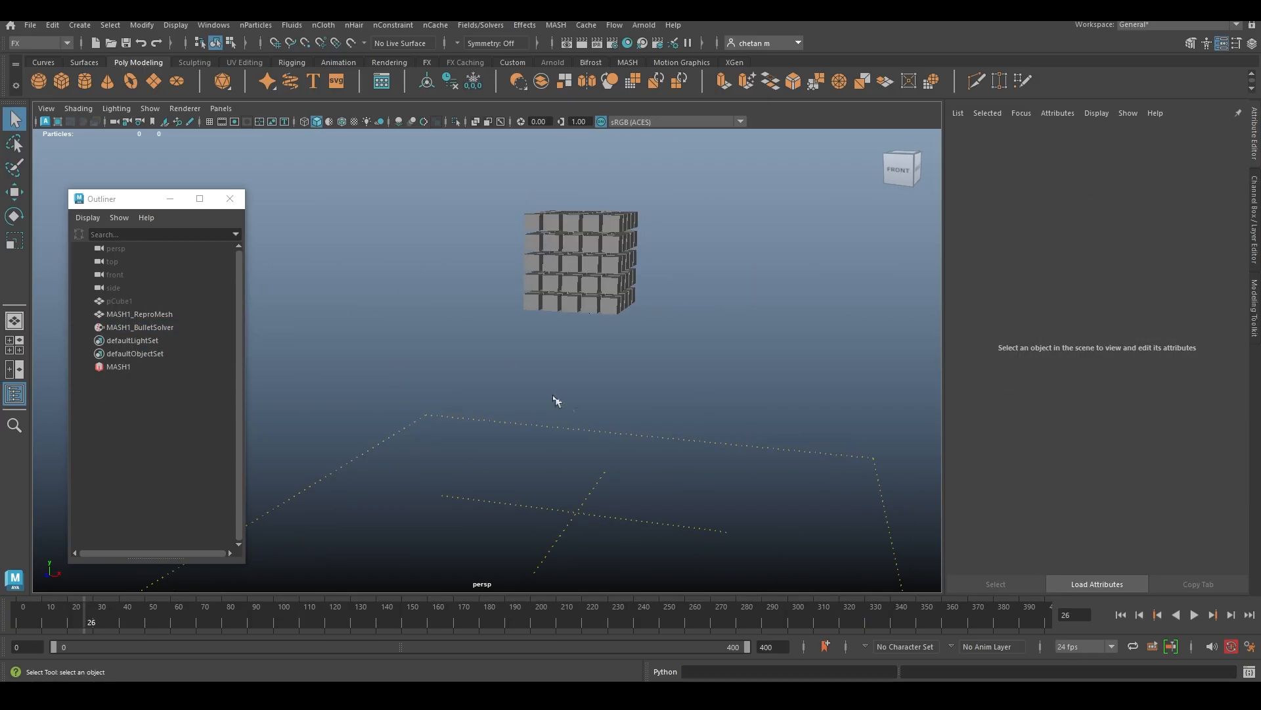
Disable Ground on MASH1_BulletSolver, play the simulation past frame 100 and return to frame 0.
{"action": "left_click", "coordinate": [156, 331]}
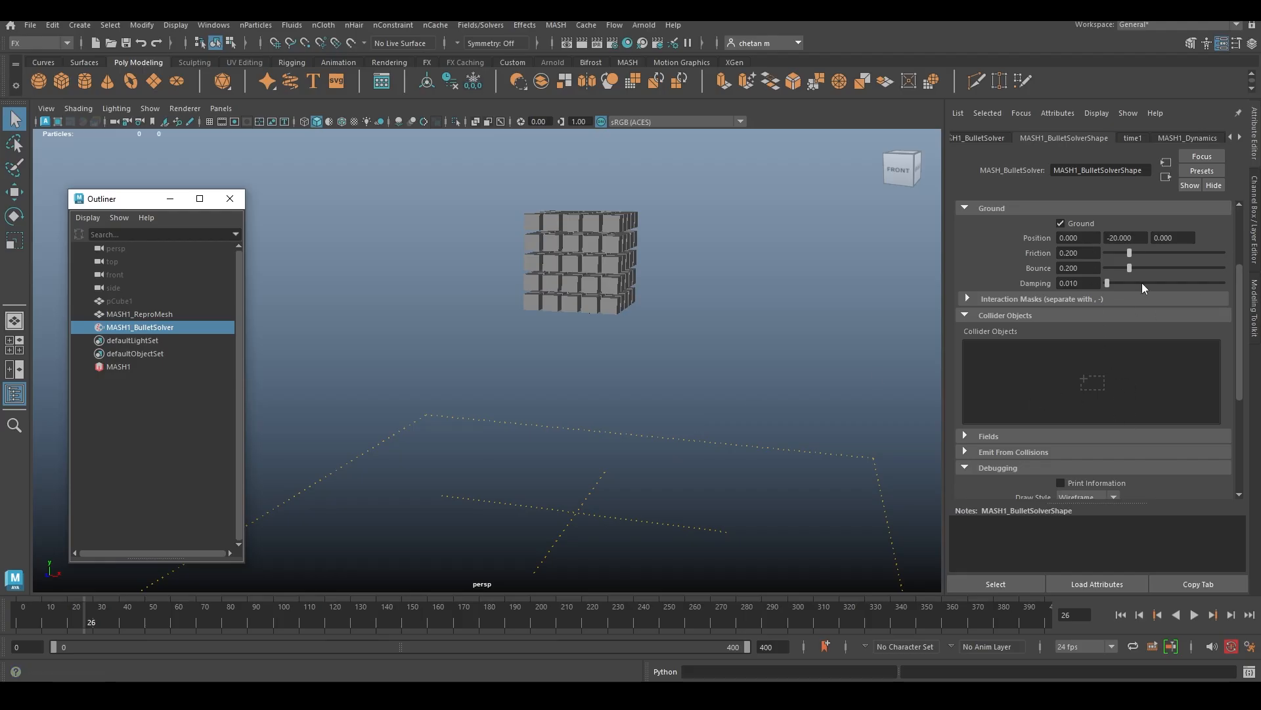
{"action": "scroll", "coordinate": [1110, 337], "scroll_direction": "up", "scroll_amount": 3}
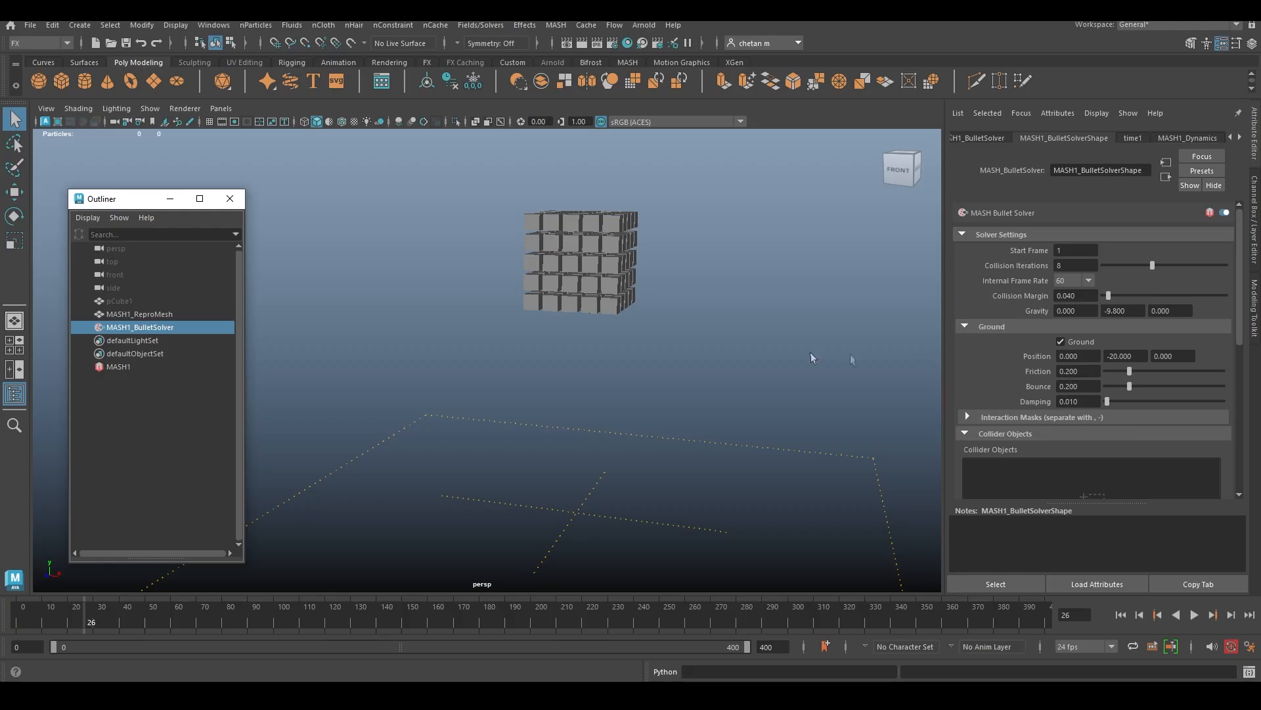
{"action": "left_click", "coordinate": [1060, 341]}
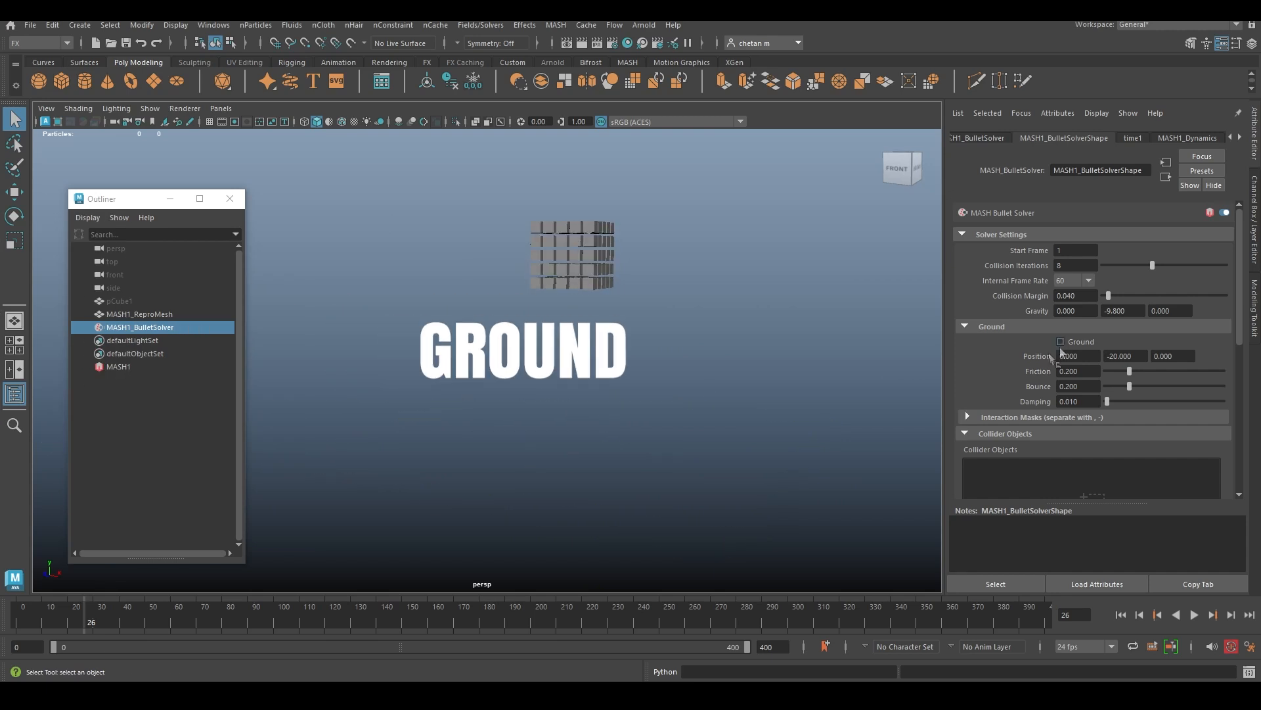
{"action": "left_click", "coordinate": [1194, 615]}
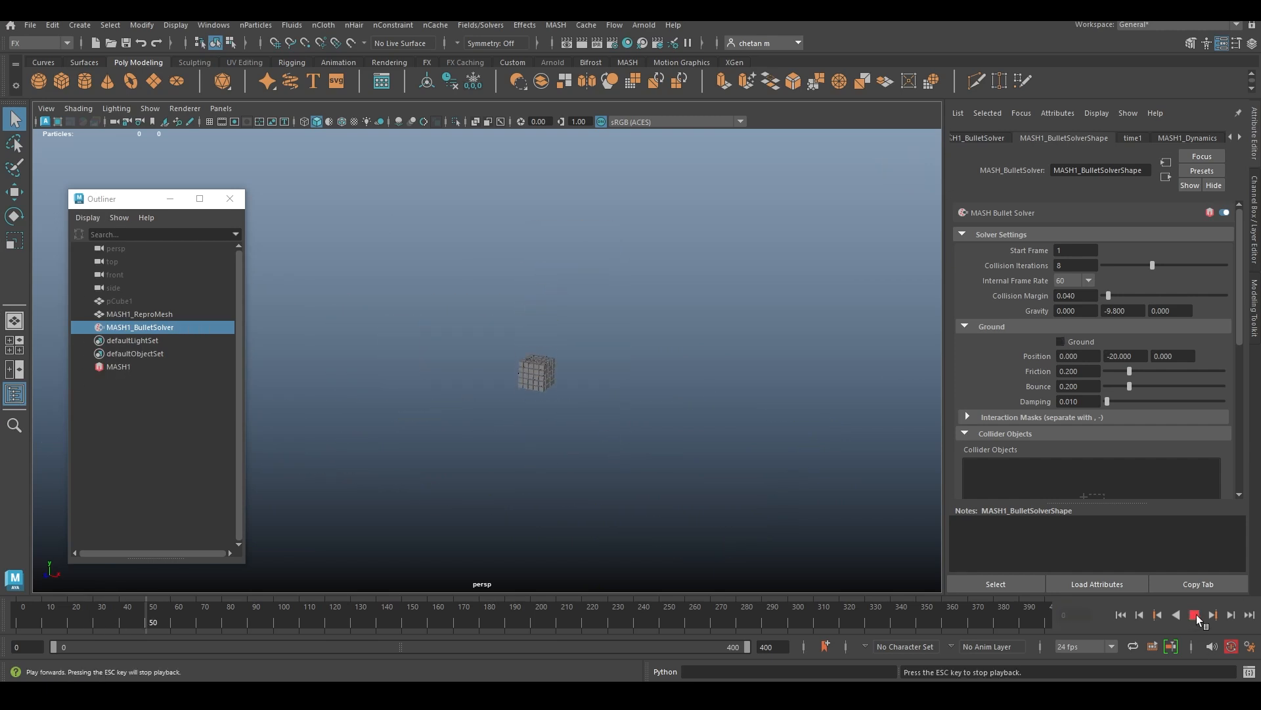
{"action": "left_click", "coordinate": [1195, 615]}
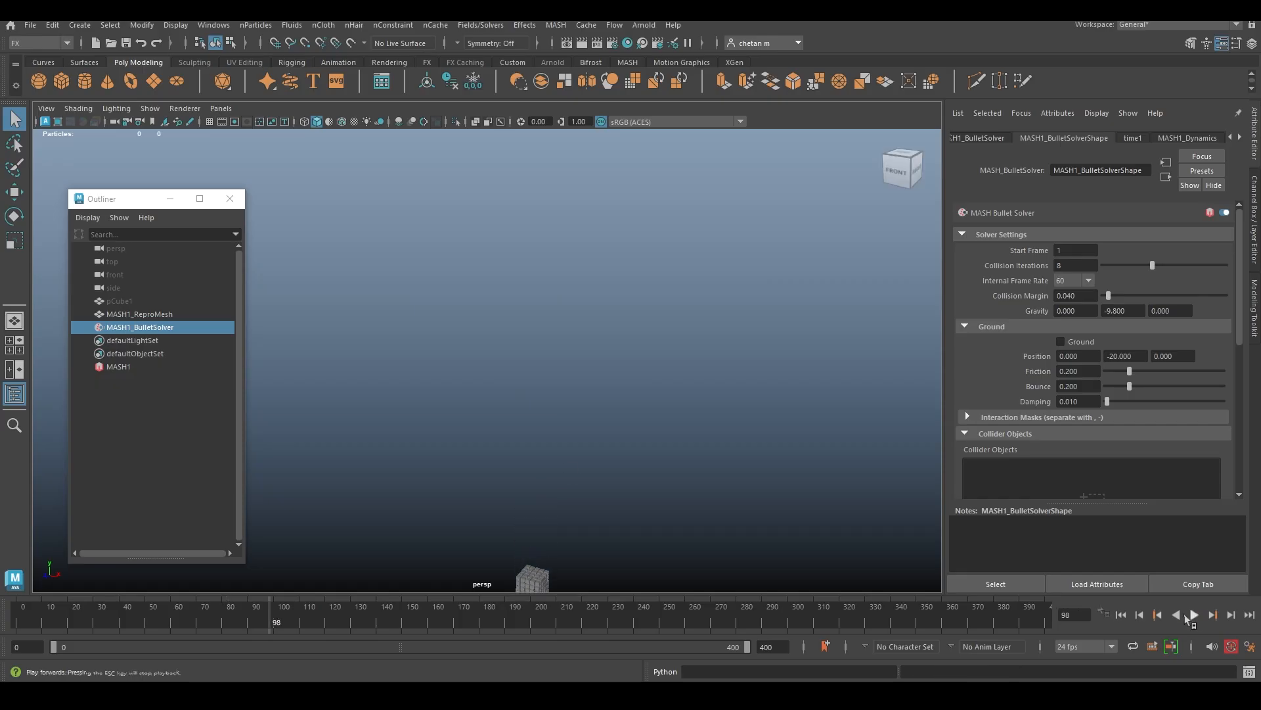
{"action": "left_click", "coordinate": [1195, 615]}
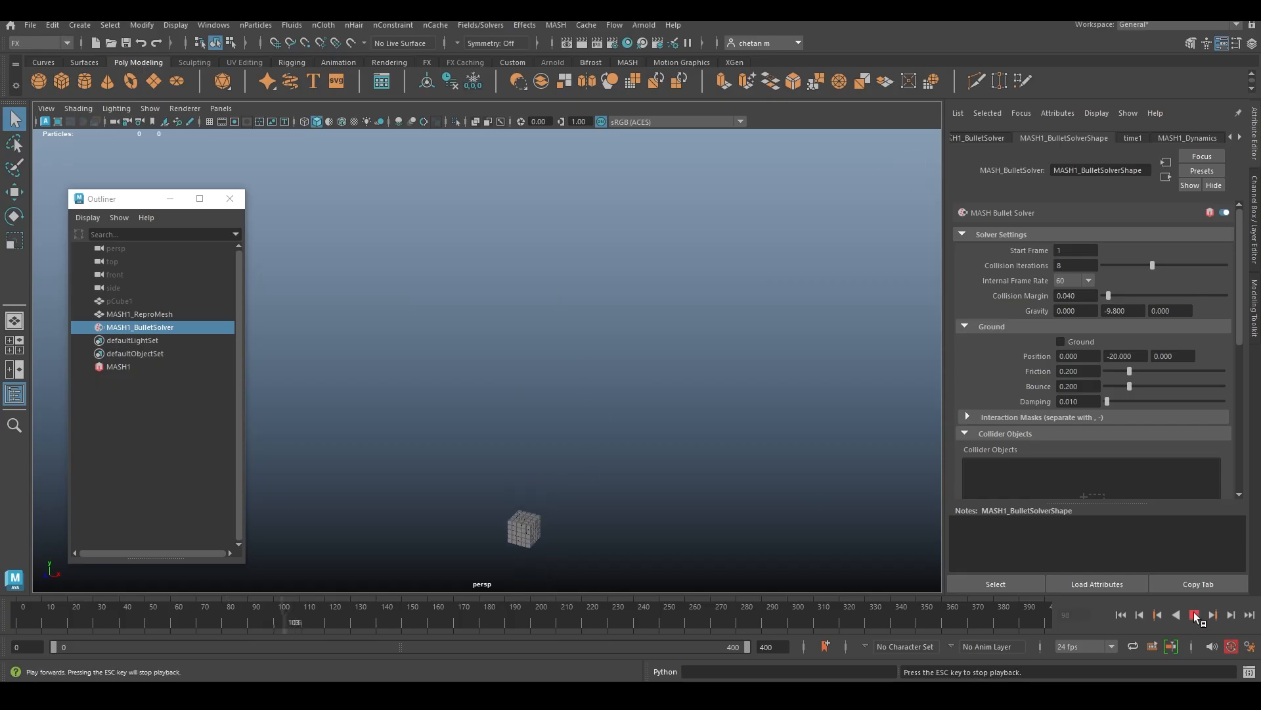
{"action": "left_click", "coordinate": [1196, 615]}
{"action": "left_click", "coordinate": [1121, 615]}
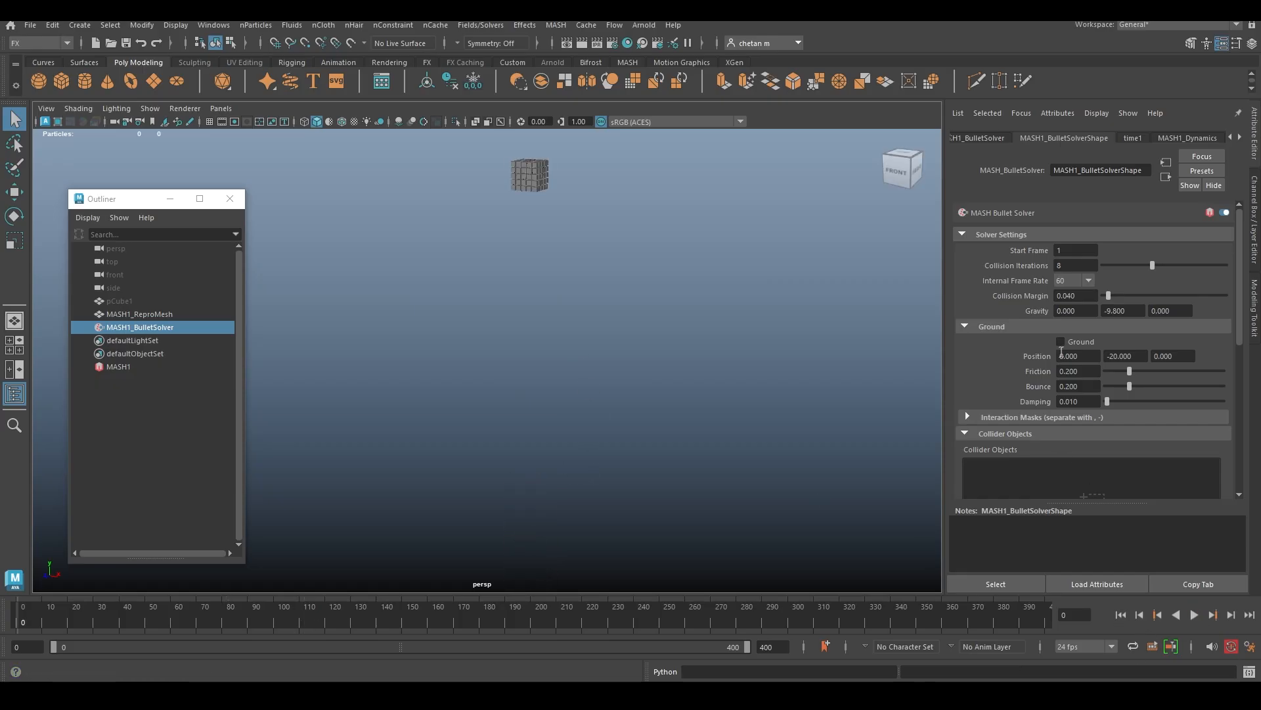
Enable the solver's Ground again, play the simulation to about frame 49 and return to frame 0.
{"action": "scroll", "coordinate": [676, 414], "scroll_direction": "up", "scroll_amount": 3}
{"action": "left_click", "coordinate": [1196, 613]}
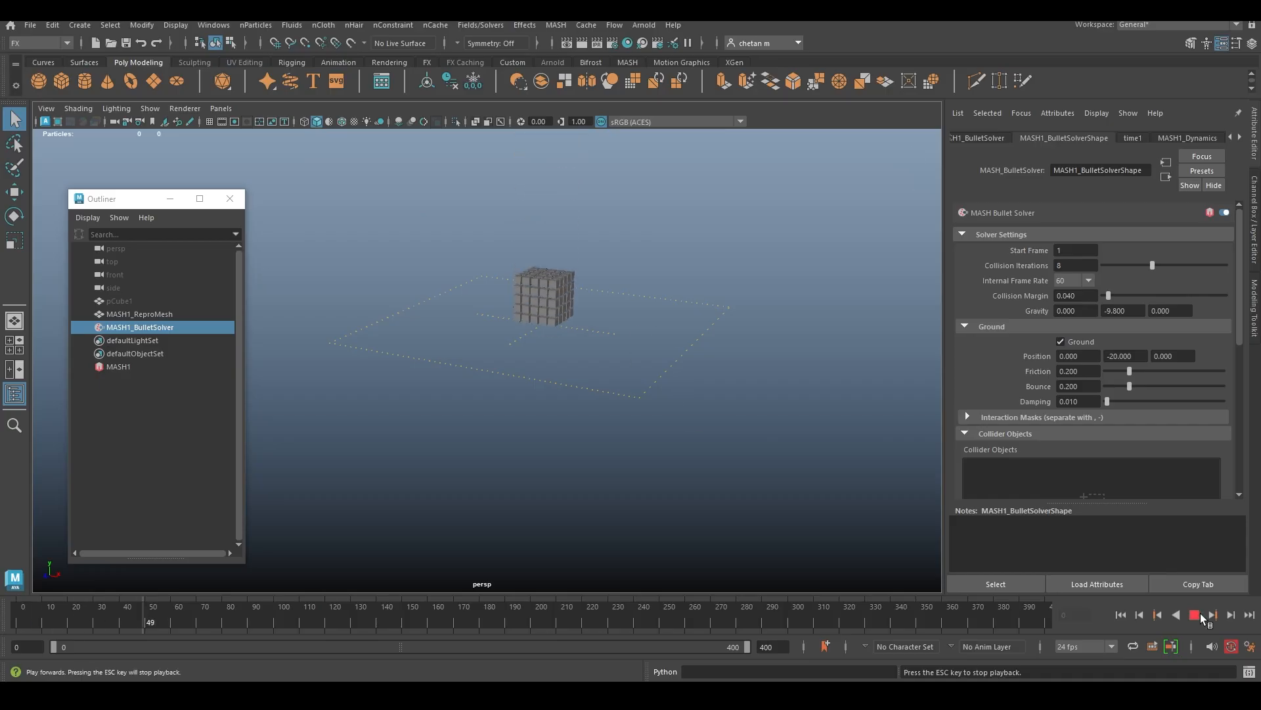
{"action": "left_click", "coordinate": [1199, 614]}
{"action": "left_click", "coordinate": [1121, 615]}
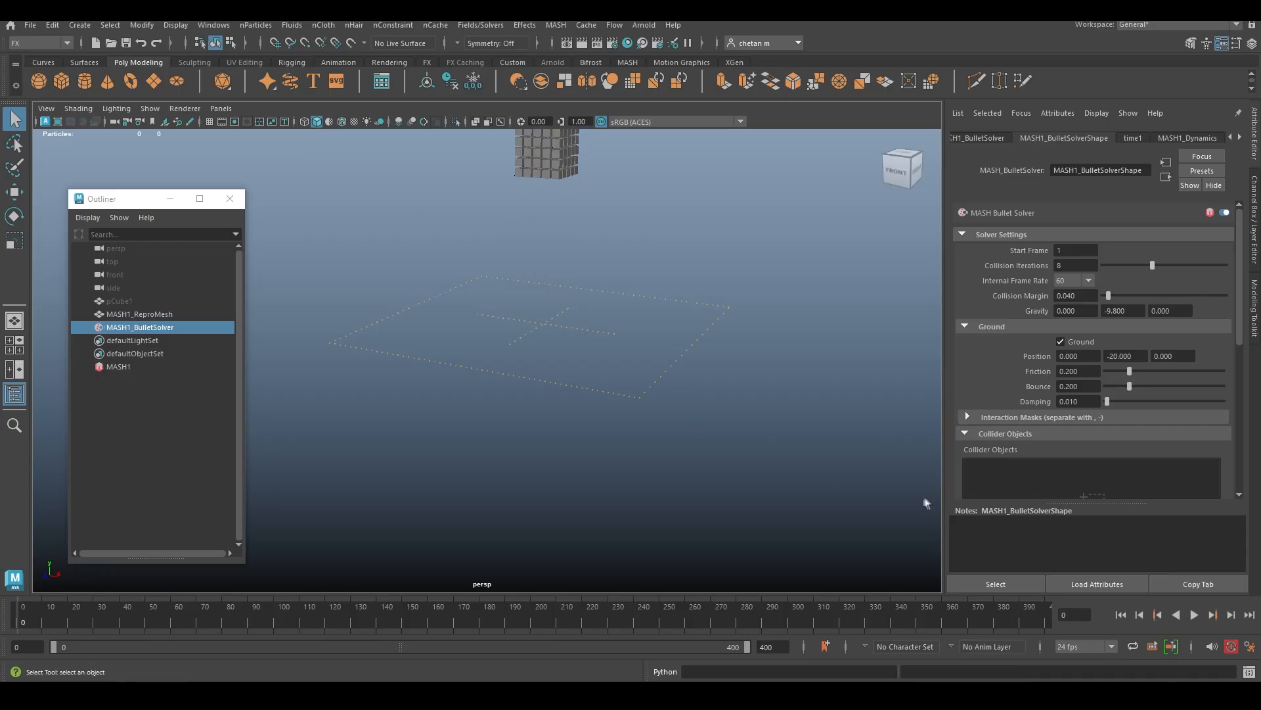
Show the viewport grid and set the solver ground's Y position to 0.
{"action": "left_click_drag", "start_coordinate": [1130, 358], "coordinate": [1088, 351]}
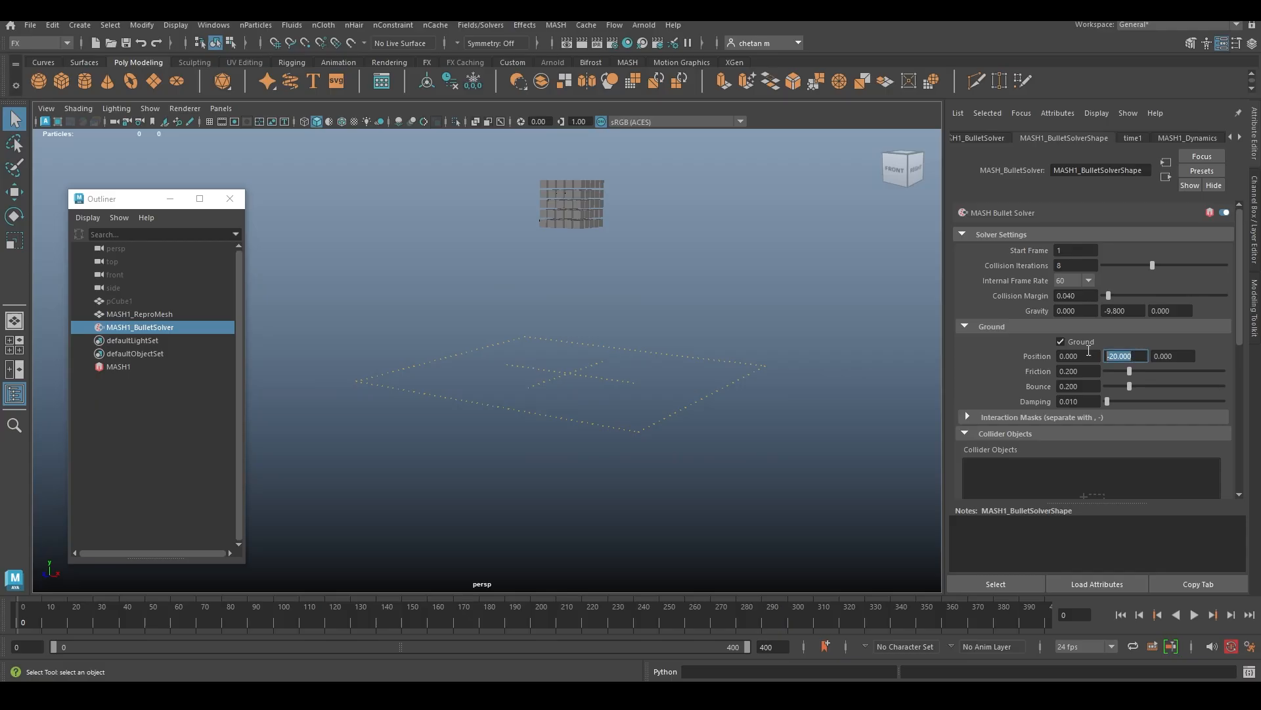
{"action": "left_click", "coordinate": [209, 122]}
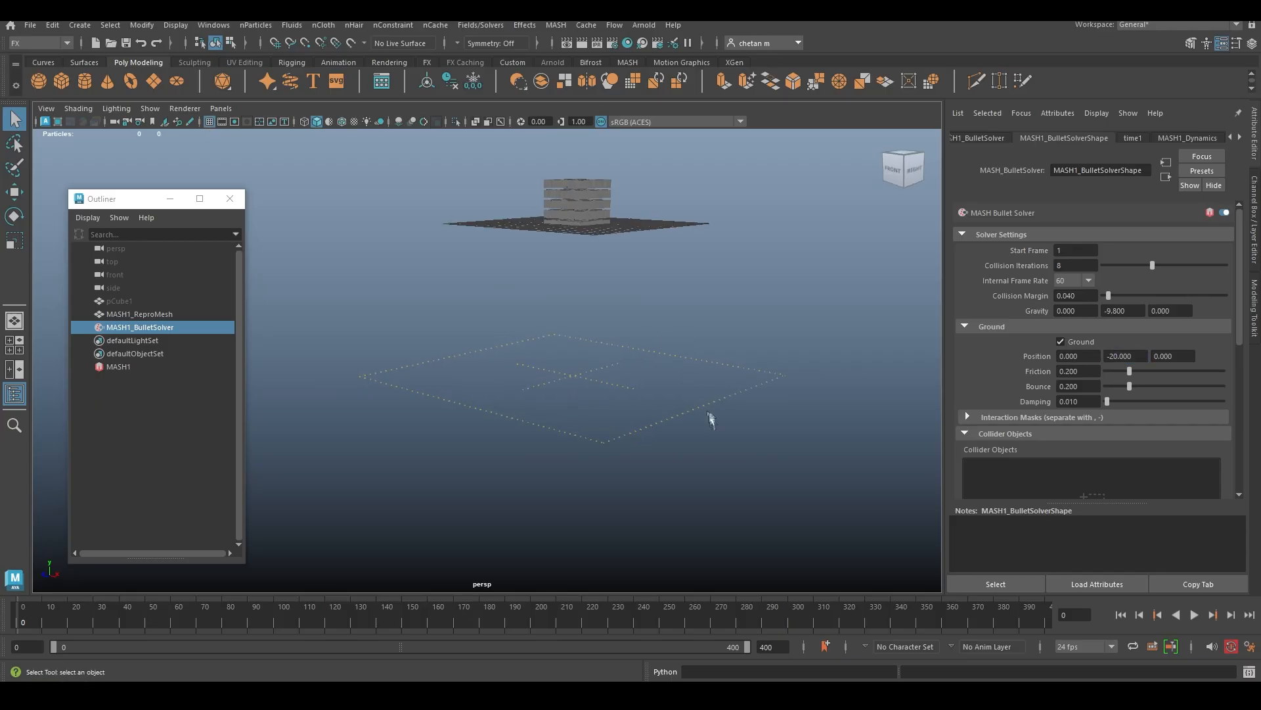
{"action": "left_click_drag", "start_coordinate": [1132, 356], "coordinate": [1092, 350]}
{"action": "left_click_drag", "start_coordinate": [603, 295], "coordinate": [689, 334], "text": "alt"}
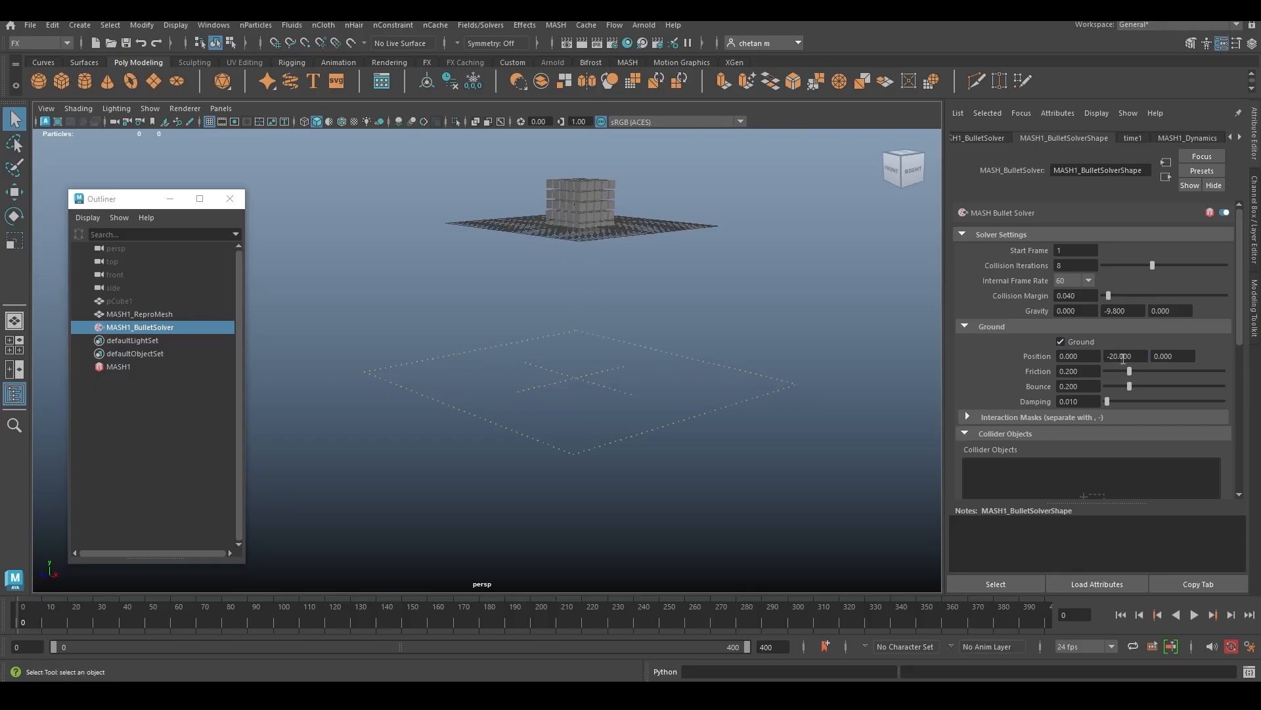
{"action": "type", "text": "0"}
{"action": "key", "text": "Return"}
Play the simulation with the ground at grid level, check how the cubes land up close, and return to frame 0.
{"action": "left_click_drag", "start_coordinate": [637, 264], "coordinate": [656, 301], "text": "alt"}
{"action": "middle_click_drag", "start_coordinate": [655, 302], "coordinate": [642, 413], "text": "alt"}
{"action": "scroll", "coordinate": [676, 377], "scroll_direction": "up", "scroll_amount": 6}
{"action": "middle_click_drag", "start_coordinate": [695, 377], "coordinate": [650, 412], "text": "alt"}
{"action": "left_click", "coordinate": [1194, 614]}
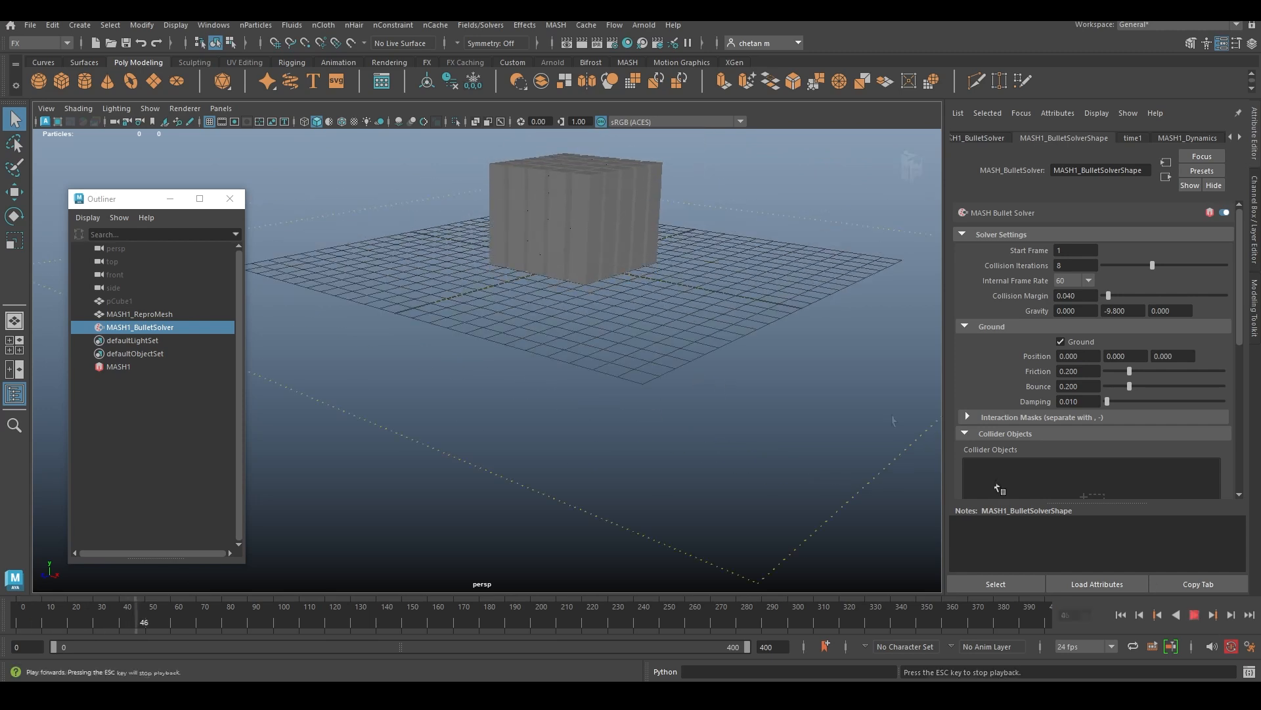
{"action": "key", "text": "Escape"}
{"action": "middle_click_drag", "start_coordinate": [599, 242], "coordinate": [542, 362], "text": "alt"}
{"action": "scroll", "coordinate": [541, 362], "scroll_direction": "up", "scroll_amount": 3}
{"action": "left_click", "coordinate": [1121, 615]}
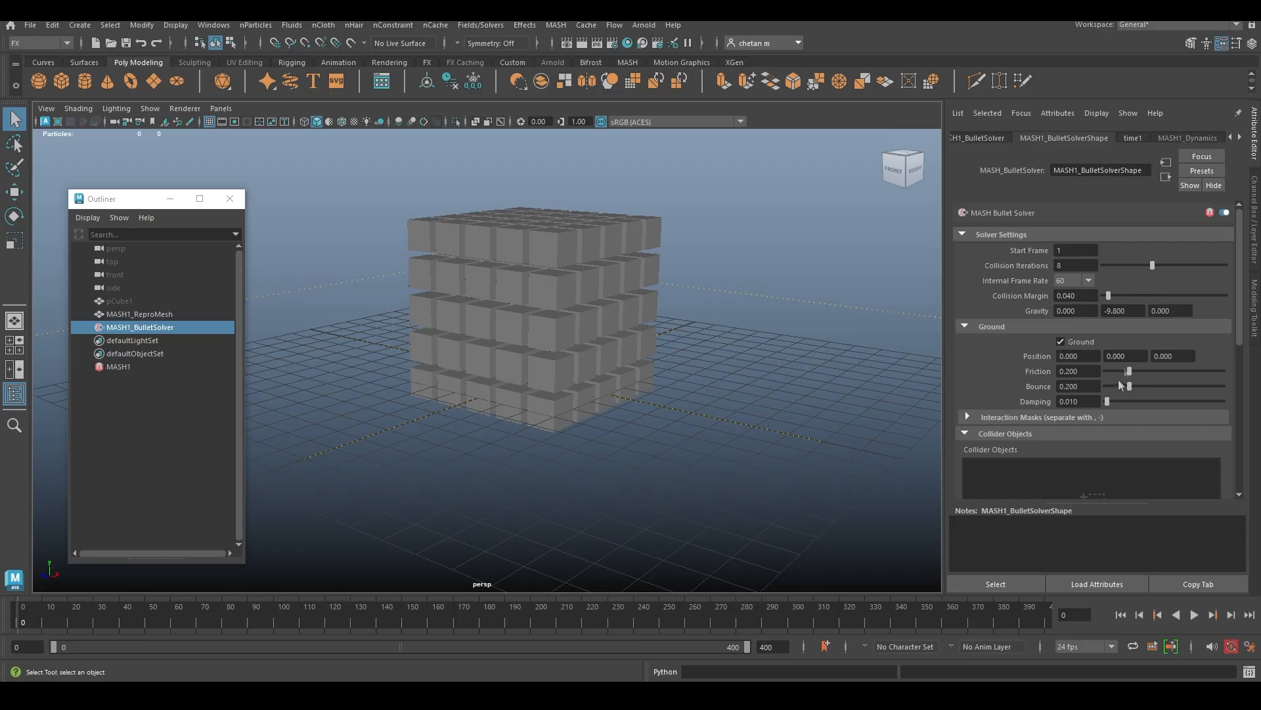
Disable the solver's Ground and create a polygon plane at the origin.
{"action": "scroll", "coordinate": [732, 427], "scroll_direction": "down", "scroll_amount": 5}
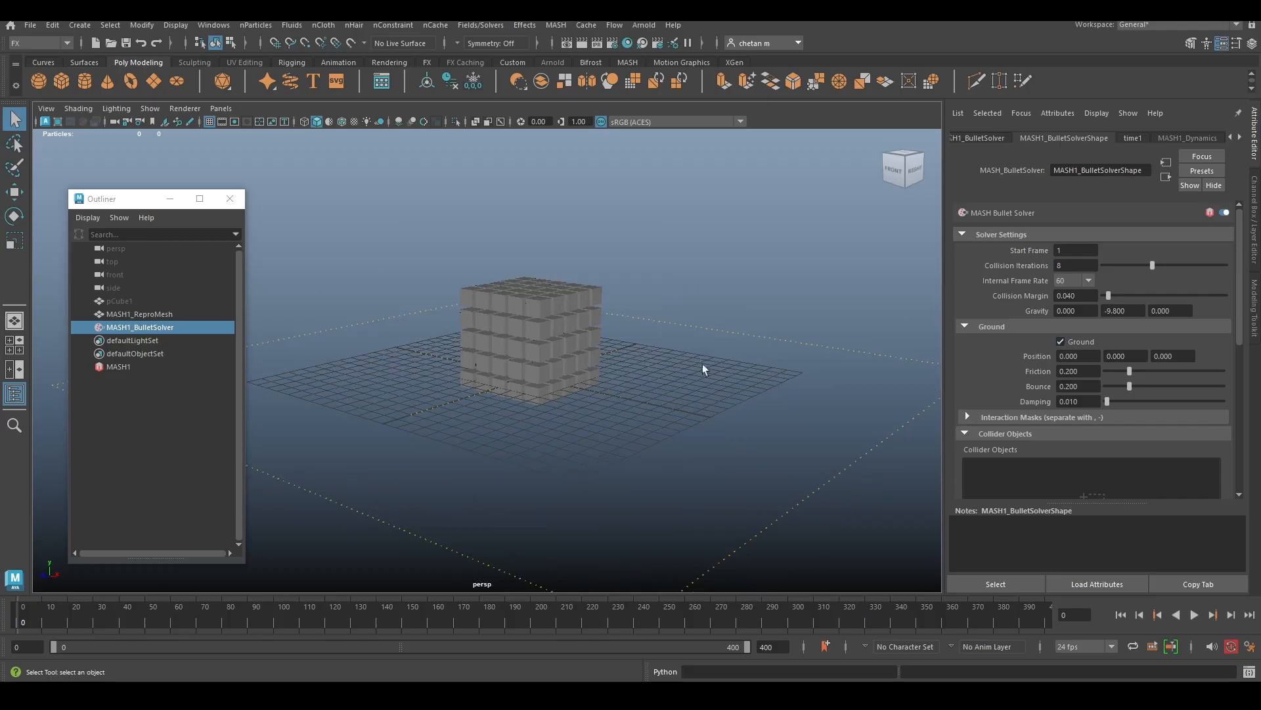
{"action": "left_click_drag", "start_coordinate": [940, 393], "coordinate": [798, 389], "text": "alt"}
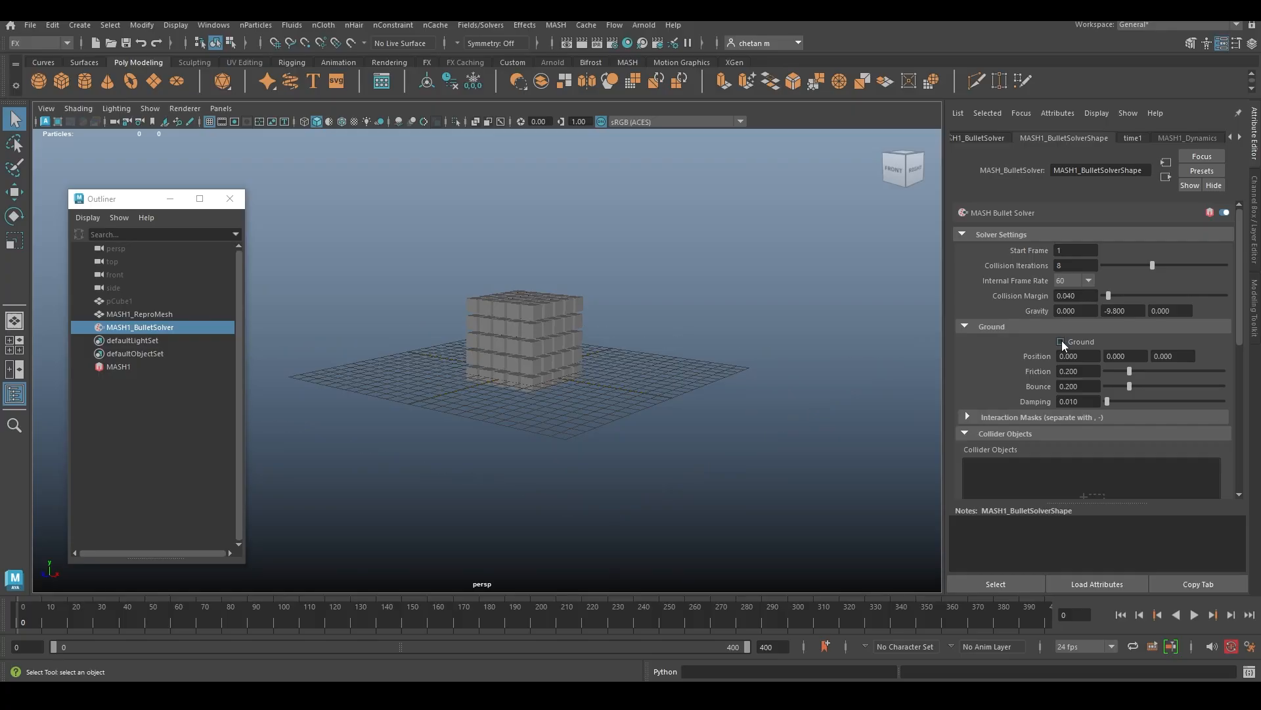
{"action": "scroll", "coordinate": [671, 366], "scroll_direction": "down", "scroll_amount": 2}
{"action": "left_click_drag", "start_coordinate": [613, 373], "coordinate": [585, 372], "text": "alt"}
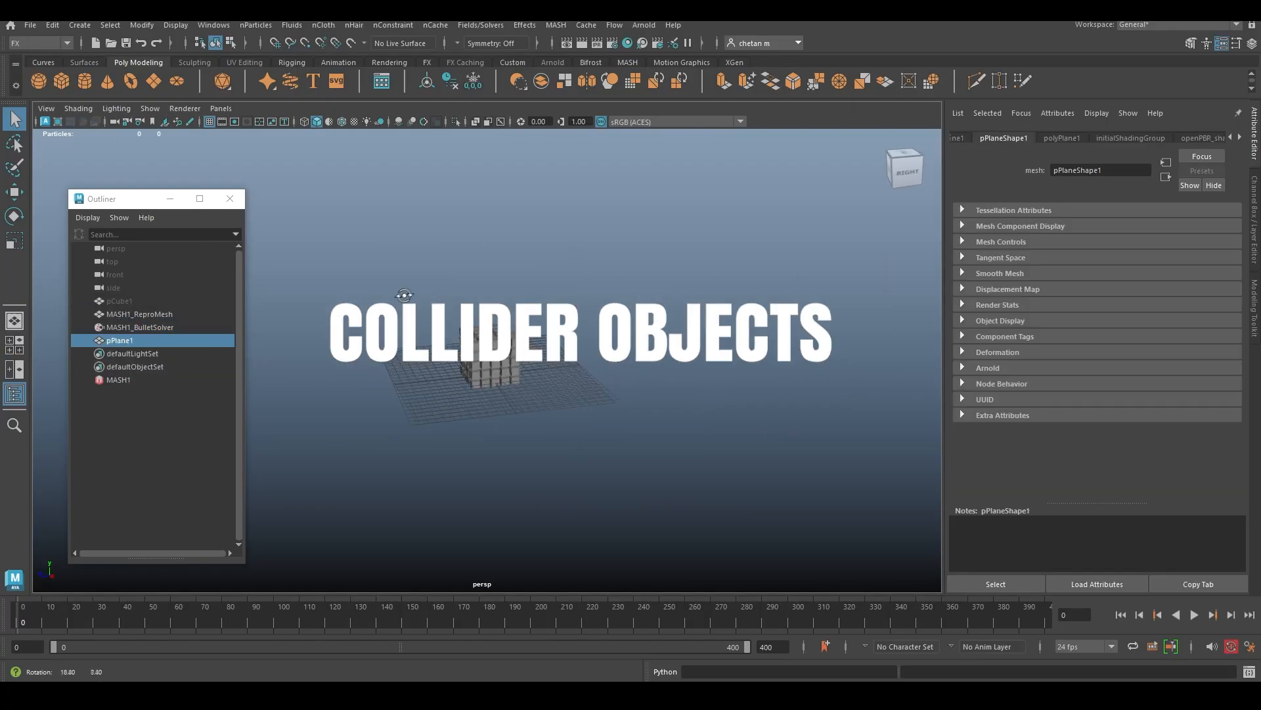
Scale the plane up uniformly until it extends far beyond the cubes and move it slightly below them.
{"action": "left_click_drag", "start_coordinate": [297, 309], "coordinate": [524, 460]}
{"action": "left_click", "coordinate": [125, 340]}
{"action": "key", "text": "r"}
{"action": "left_click_drag", "start_coordinate": [493, 372], "coordinate": [917, 441]}
{"action": "left_click_drag", "start_coordinate": [538, 424], "coordinate": [524, 357], "text": "alt"}
{"action": "scroll", "coordinate": [524, 402], "scroll_direction": "up", "scroll_amount": 2}
{"action": "key", "text": "w"}
{"action": "left_click_drag", "start_coordinate": [507, 314], "coordinate": [517, 339]}
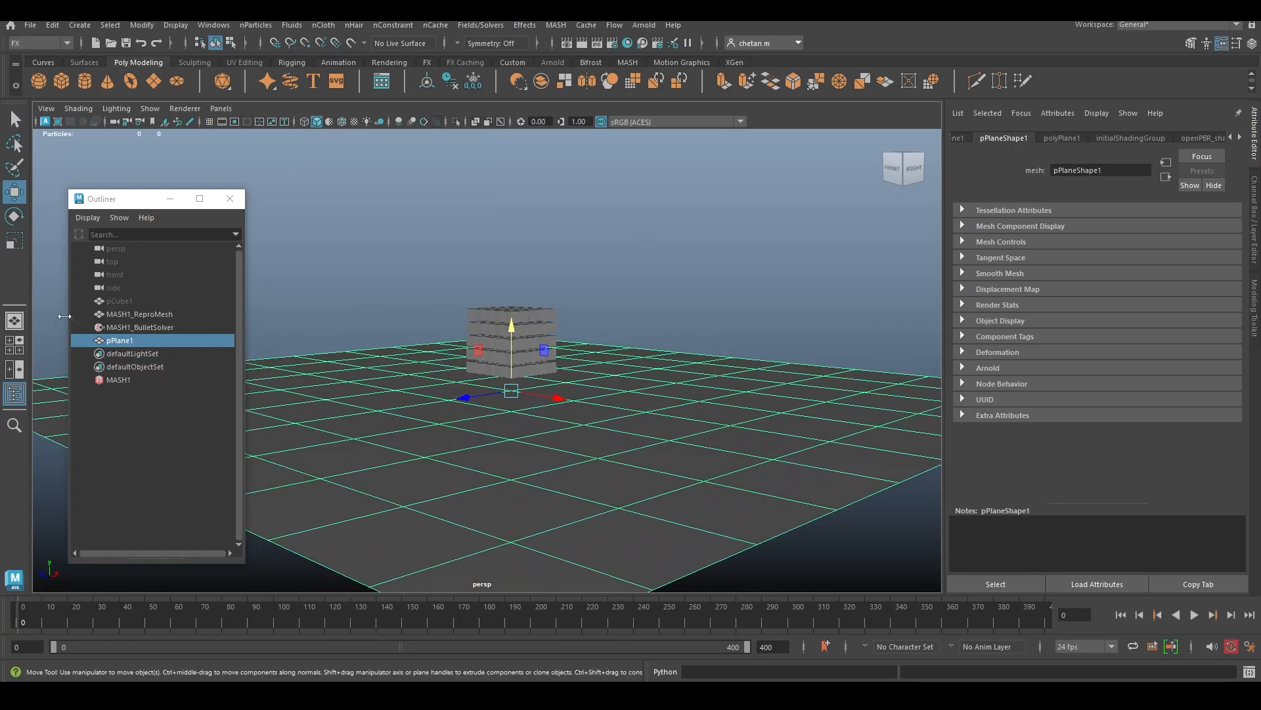
Add pPlane1 to the Collider Objects of MASH1_BulletSolver.
{"action": "left_click", "coordinate": [138, 328]}
{"action": "scroll", "coordinate": [1090, 348], "scroll_direction": "down", "scroll_amount": 3}
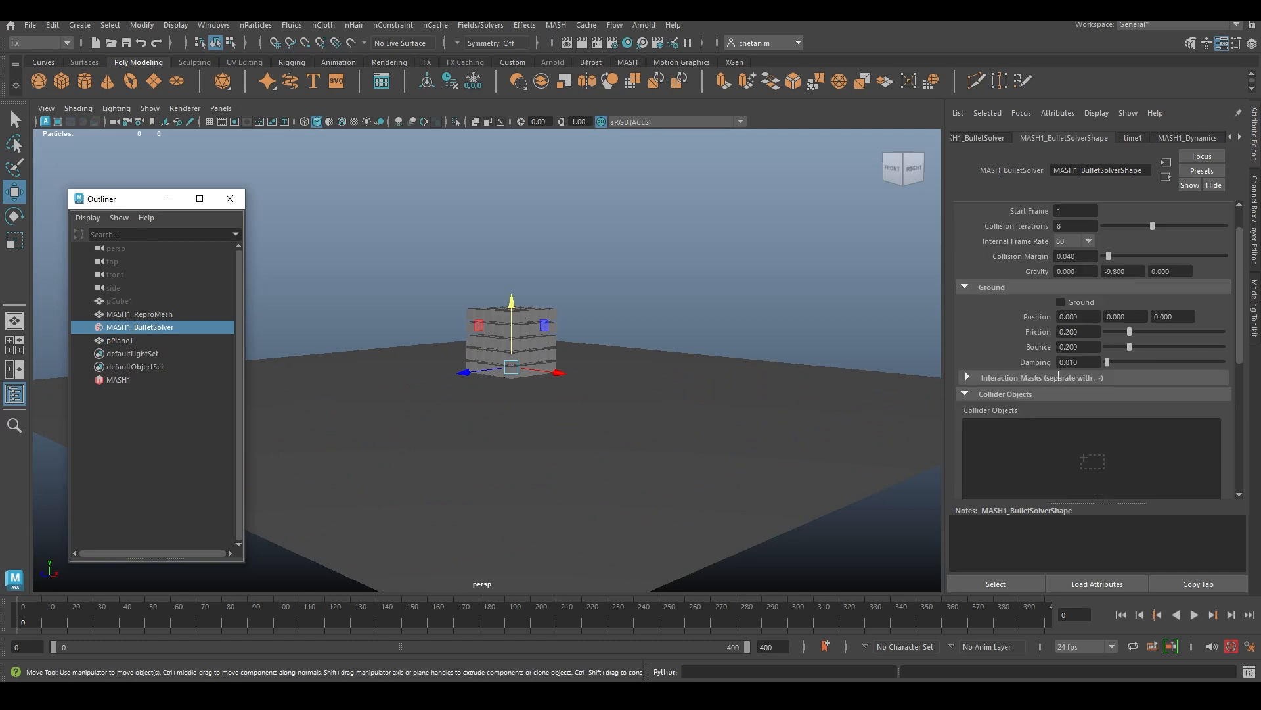
{"action": "scroll", "coordinate": [1025, 341], "scroll_direction": "down", "scroll_amount": 1}
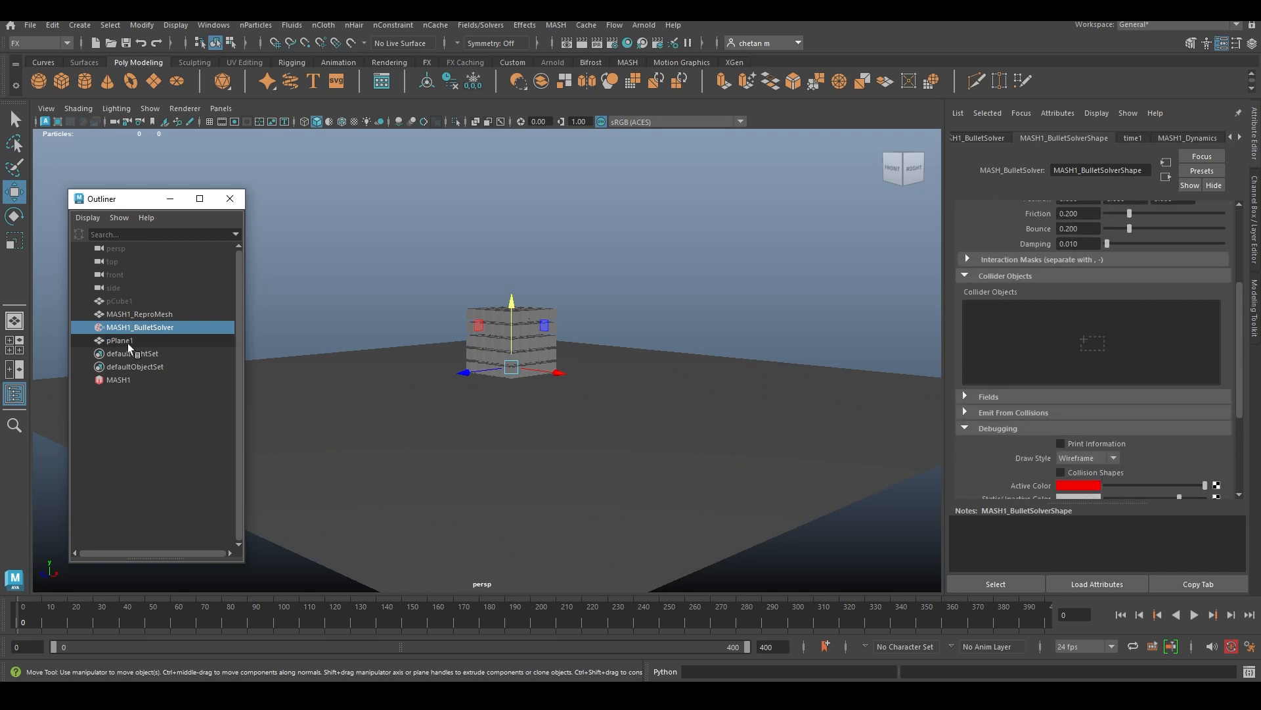
{"action": "left_click_drag", "start_coordinate": [149, 328], "coordinate": [995, 325]}
Play the simulation to frame 146 to check the cubes' collision with the plane.
{"action": "left_click_drag", "start_coordinate": [584, 400], "coordinate": [614, 420], "text": "alt"}
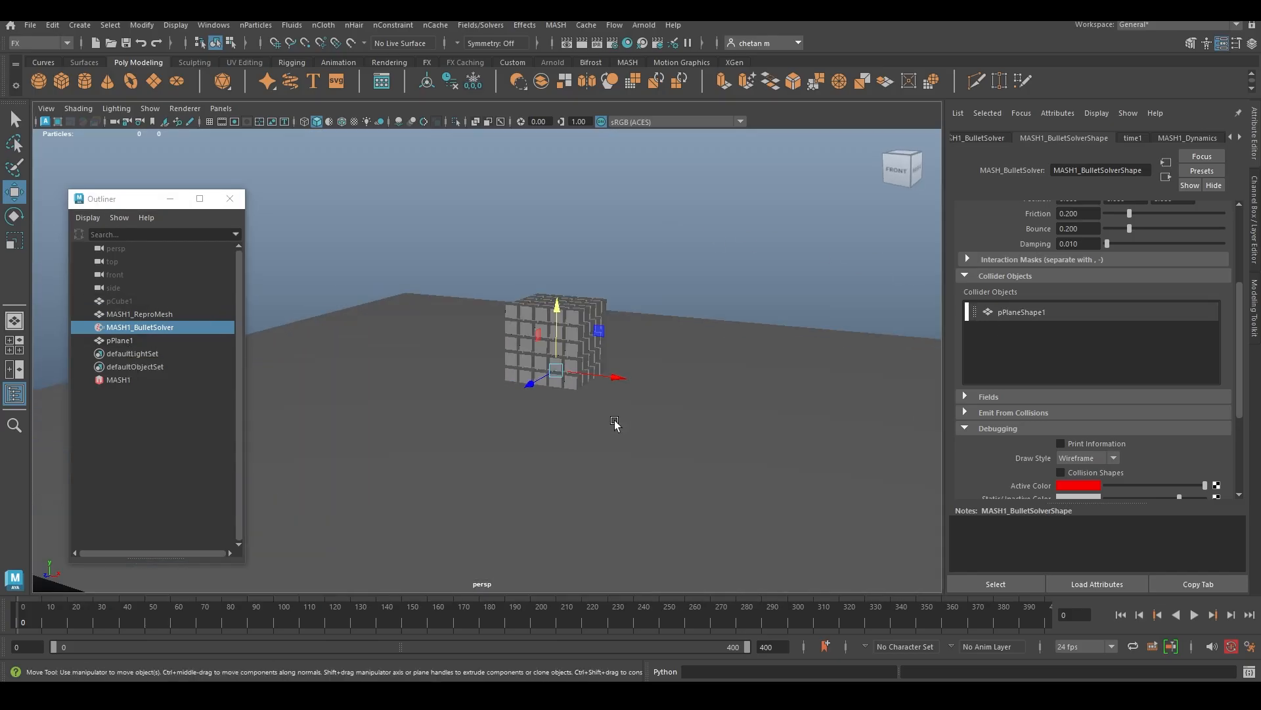
{"action": "left_click", "coordinate": [1195, 614]}
{"action": "scroll", "coordinate": [760, 487], "scroll_direction": "down", "scroll_amount": 3}
{"action": "mouse_move", "coordinate": [756, 486]}
{"action": "left_mouse_down", "text": "alt"}
{"action": "mouse_move", "coordinate": [580, 431]}
{"action": "mouse_move", "coordinate": [532, 453]}
{"action": "mouse_move", "coordinate": [745, 486]}
{"action": "left_mouse_up", "text": "alt"}
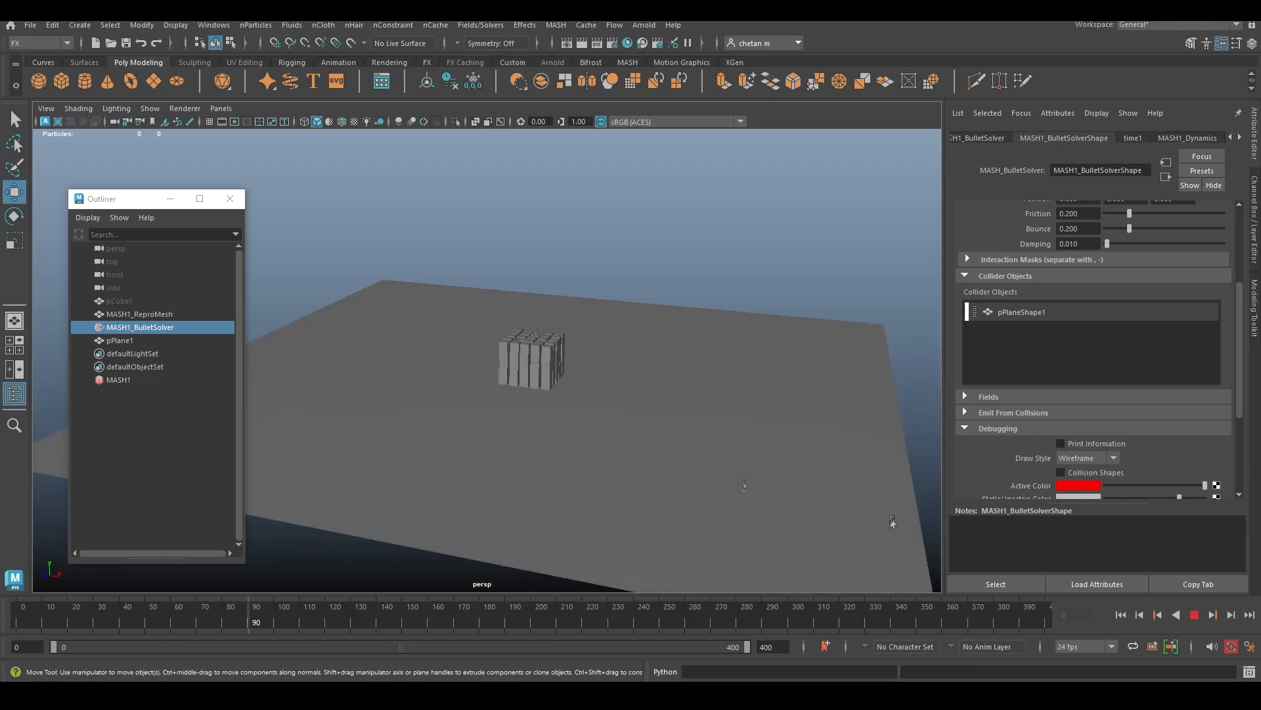
{"action": "left_click", "coordinate": [1195, 615]}
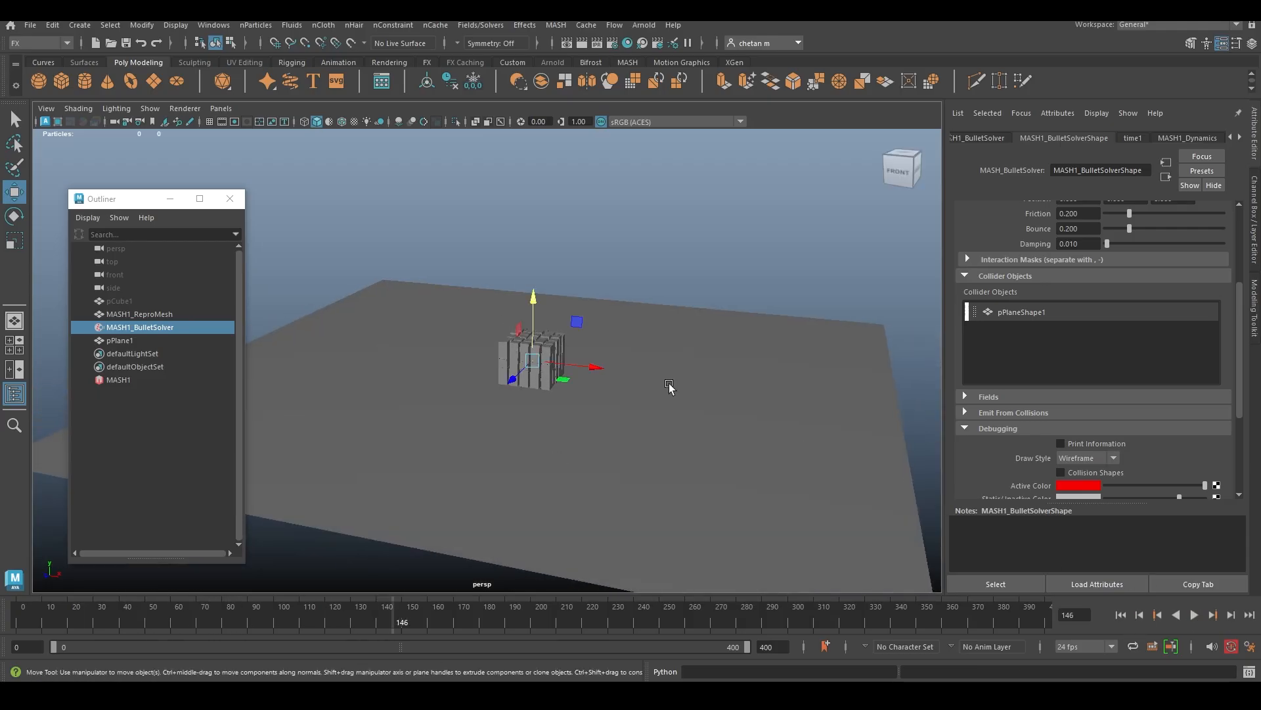
Move the plane down about 18.8 cm, well below the cubes.
{"action": "scroll", "coordinate": [670, 389], "scroll_direction": "down", "scroll_amount": 3}
{"action": "left_click", "coordinate": [564, 334]}
{"action": "left_click_drag", "start_coordinate": [516, 308], "coordinate": [637, 464]}
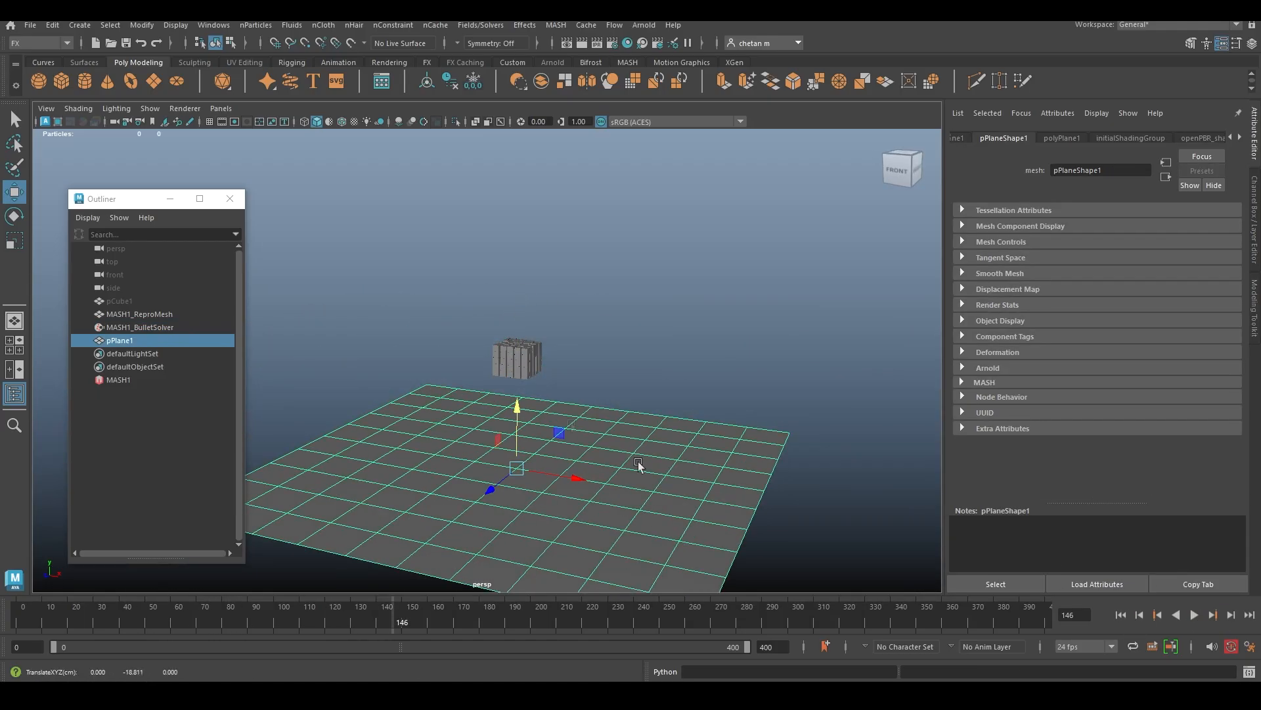
Replay the simulation from frame 0 against the lowered plane, return to frame 0 and select MASH1_BulletSolver.
{"action": "left_click", "coordinate": [1121, 615]}
{"action": "left_click", "coordinate": [1196, 615]}
{"action": "left_click_drag", "start_coordinate": [647, 401], "coordinate": [698, 360], "text": "alt"}
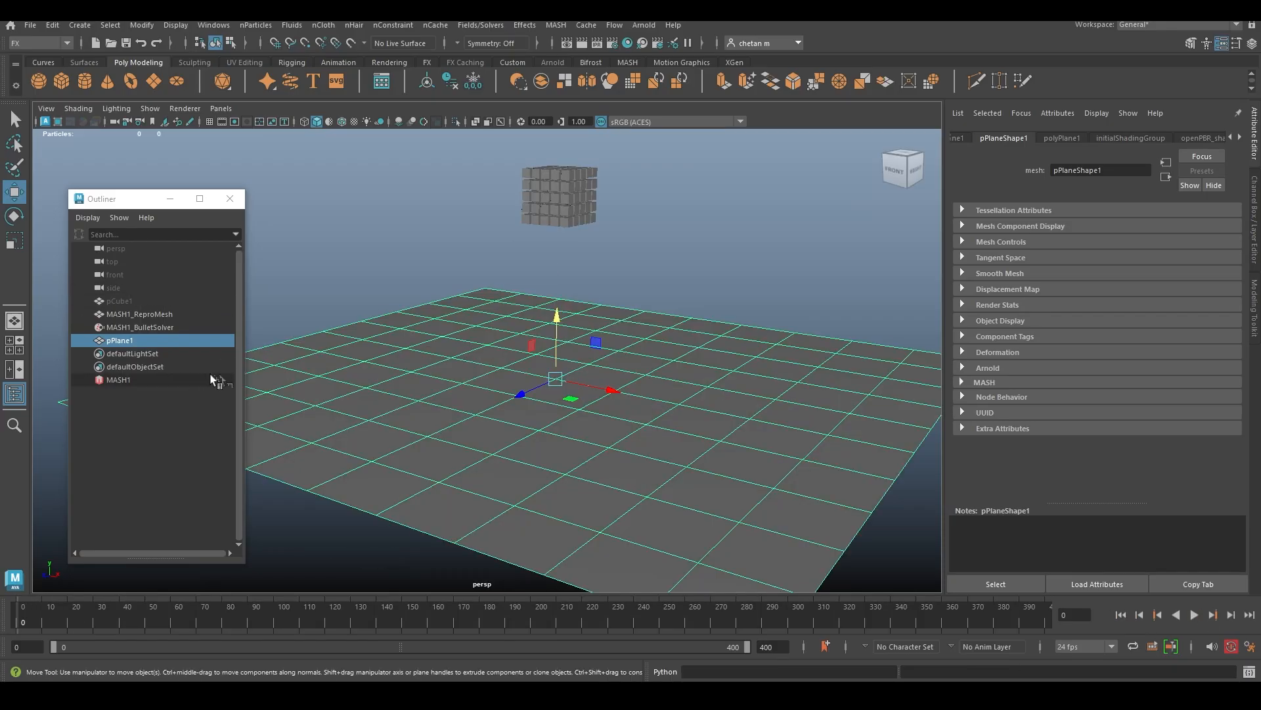
{"action": "left_click_drag", "start_coordinate": [664, 361], "coordinate": [650, 362], "text": "alt"}
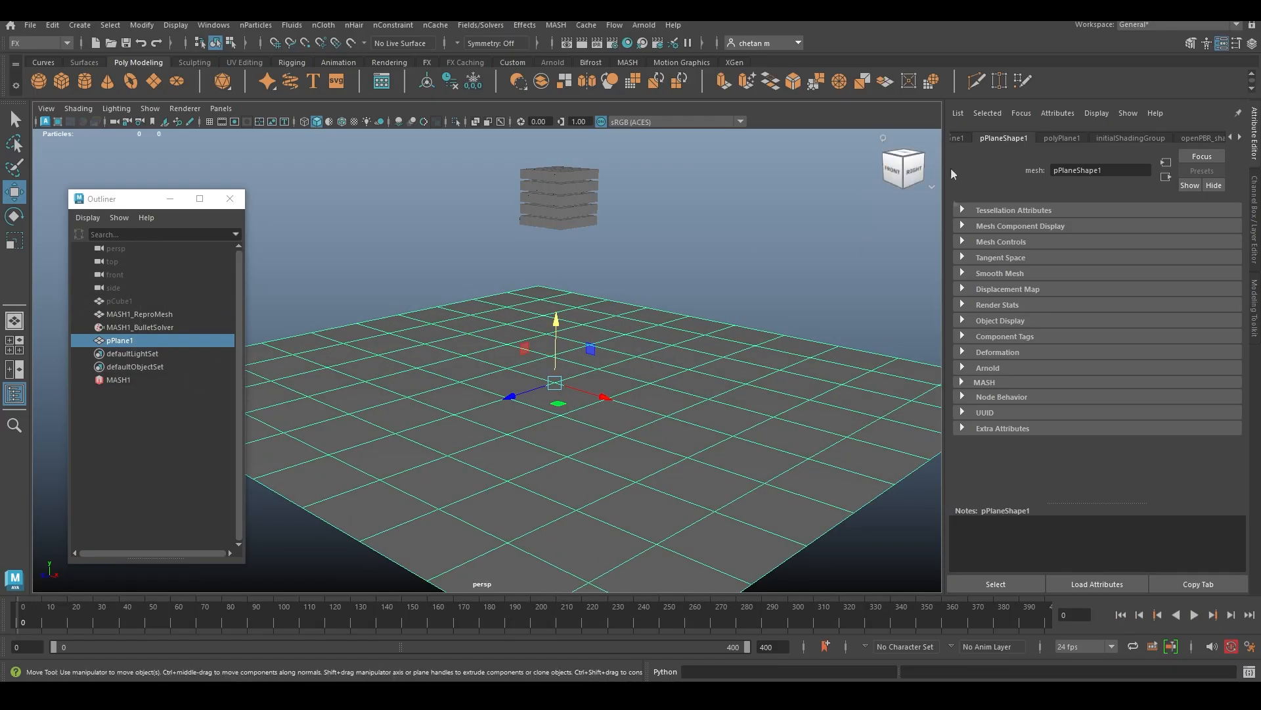
{"action": "left_click", "coordinate": [167, 328]}
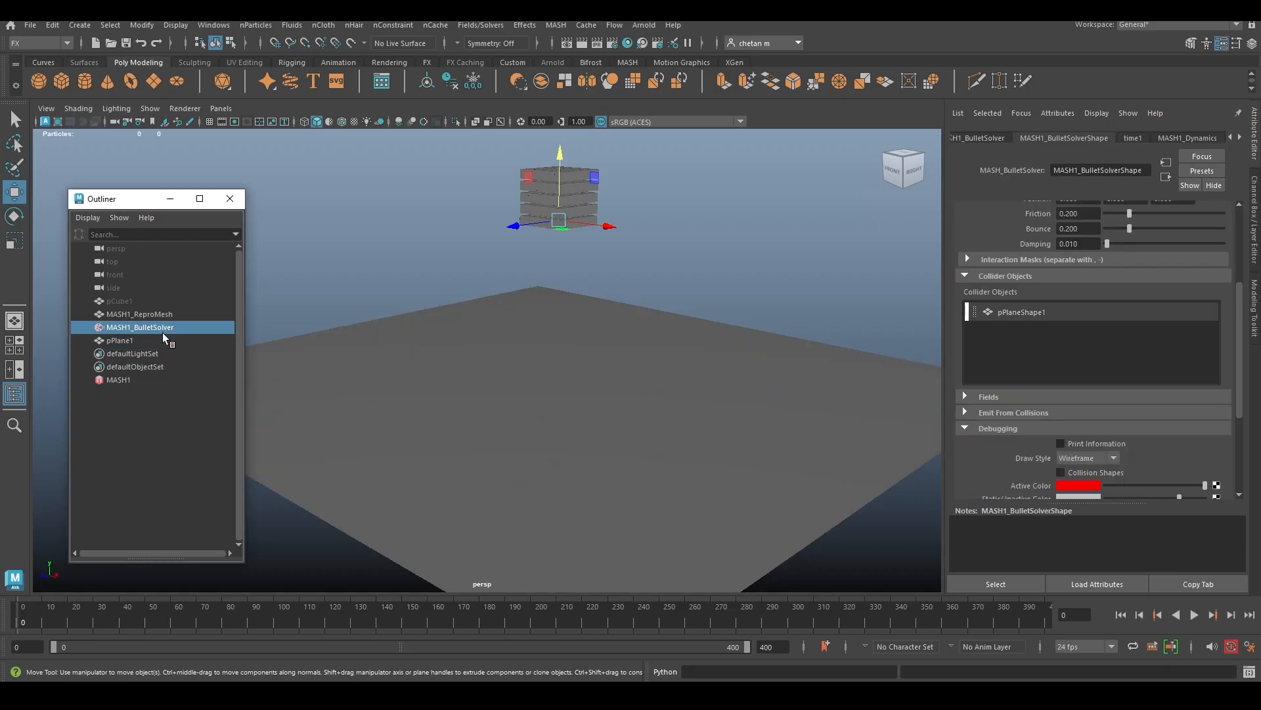
Raise pPlane1 close beneath the cubes and play the simulation from frame 0 to test the collision.
{"action": "left_click", "coordinate": [742, 424]}
{"action": "left_click_drag", "start_coordinate": [562, 333], "coordinate": [540, 195]}
{"action": "left_click_drag", "start_coordinate": [830, 426], "coordinate": [841, 444], "text": "alt"}
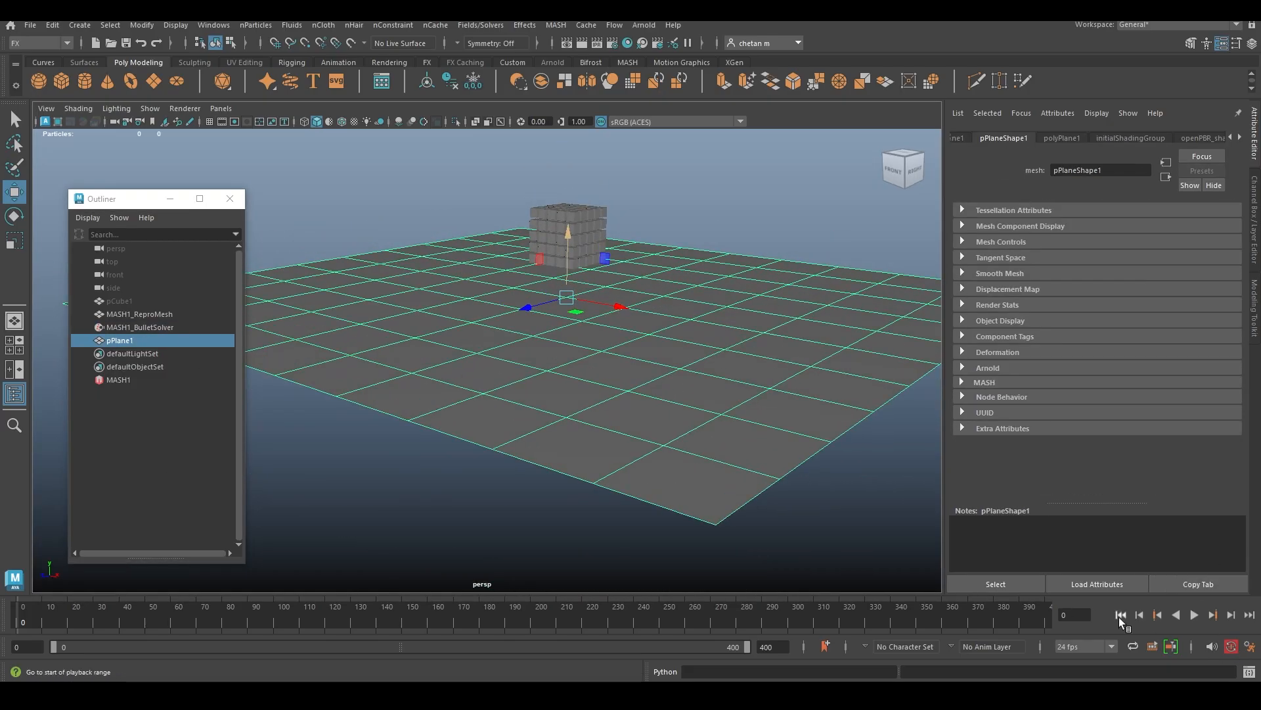
{"action": "left_click", "coordinate": [1189, 616]}
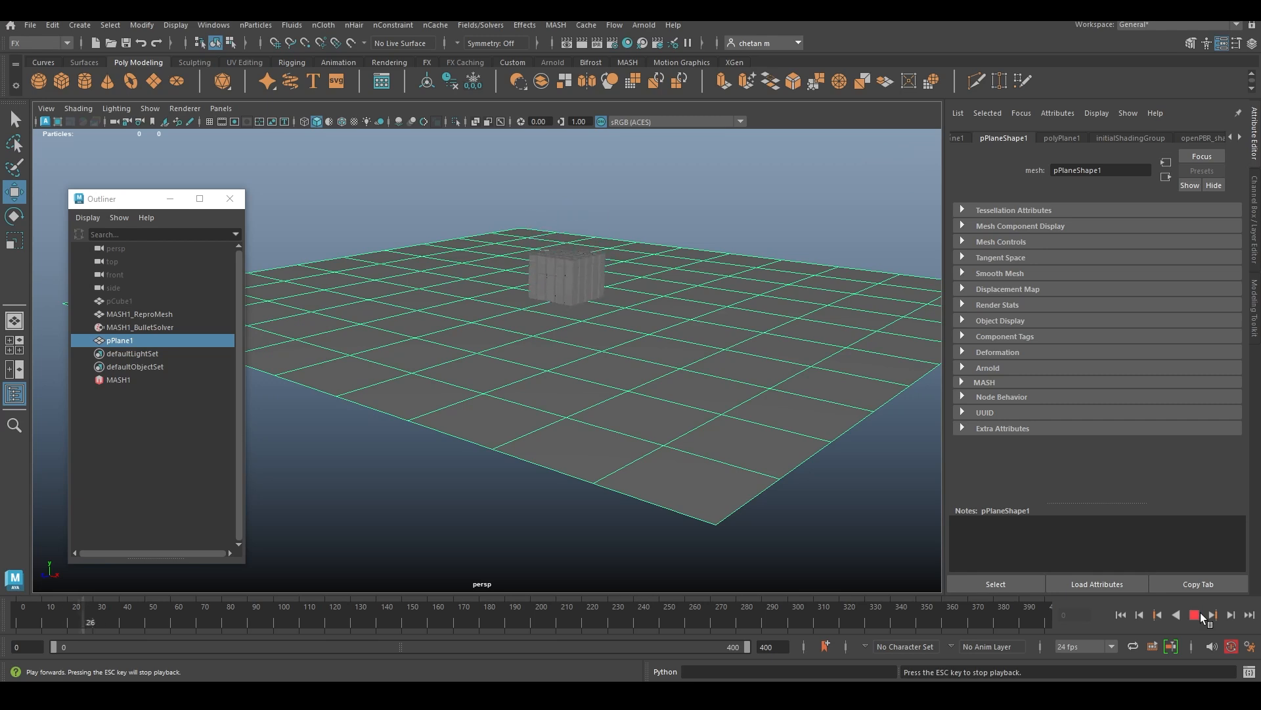
{"action": "left_click", "coordinate": [1189, 615]}
{"action": "left_click", "coordinate": [1122, 616]}
Open MASH1's Distribute settings, try a larger Grid X and undo the change.
{"action": "scroll", "coordinate": [631, 365], "scroll_direction": "up", "scroll_amount": 3}
{"action": "left_click_drag", "start_coordinate": [631, 365], "coordinate": [599, 393], "text": "alt"}
{"action": "scroll", "coordinate": [600, 393], "scroll_direction": "up", "scroll_amount": 1}
{"action": "left_click", "coordinate": [139, 381]}
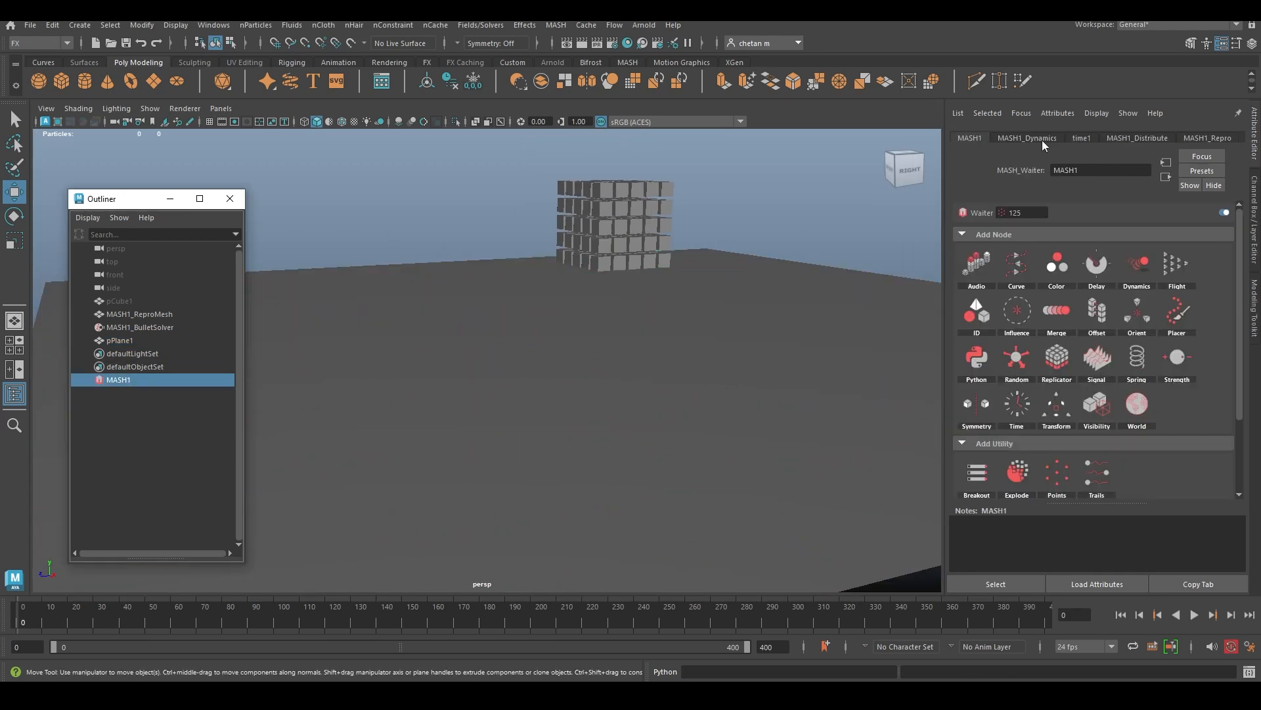
{"action": "left_click", "coordinate": [1041, 138]}
{"action": "left_click", "coordinate": [1146, 138]}
{"action": "left_click_drag", "start_coordinate": [1126, 333], "coordinate": [1138, 334]}
{"action": "key", "text": "ctrl+z"}
Turn on Wireframe on Shaded display in the perspective view.
{"action": "scroll", "coordinate": [713, 316], "scroll_direction": "up", "scroll_amount": 3}
{"action": "left_click_drag", "start_coordinate": [707, 311], "coordinate": [762, 342], "text": "alt"}
{"action": "left_click", "coordinate": [74, 108]}
{"action": "left_click", "coordinate": [115, 239]}
Set the Distribute distances to about 12.35 in X, 11.77 in Y and 8.68 in Z, with a 9 x 11 x 9 grid.
{"action": "left_click_drag", "start_coordinate": [697, 394], "coordinate": [664, 413], "text": "alt"}
{"action": "left_click_drag", "start_coordinate": [1124, 285], "coordinate": [1157, 285]}
{"action": "mouse_move", "coordinate": [1124, 302]}
{"action": "left_mouse_down"}
{"action": "mouse_move", "coordinate": [1154, 302]}
{"action": "mouse_move", "coordinate": [1140, 318]}
{"action": "left_mouse_up"}
{"action": "left_click_drag", "start_coordinate": [683, 316], "coordinate": [717, 331], "text": "alt"}
{"action": "left_click_drag", "start_coordinate": [1124, 352], "coordinate": [1163, 352]}
{"action": "left_click_drag", "start_coordinate": [1124, 368], "coordinate": [1146, 335]}
{"action": "left_click_drag", "start_coordinate": [660, 315], "coordinate": [570, 345], "text": "alt"}
{"action": "scroll", "coordinate": [622, 316], "scroll_direction": "up", "scroll_amount": 4}
{"action": "scroll", "coordinate": [608, 354], "scroll_direction": "down", "scroll_amount": 4}
{"action": "left_click_drag", "start_coordinate": [1162, 354], "coordinate": [1158, 354]}
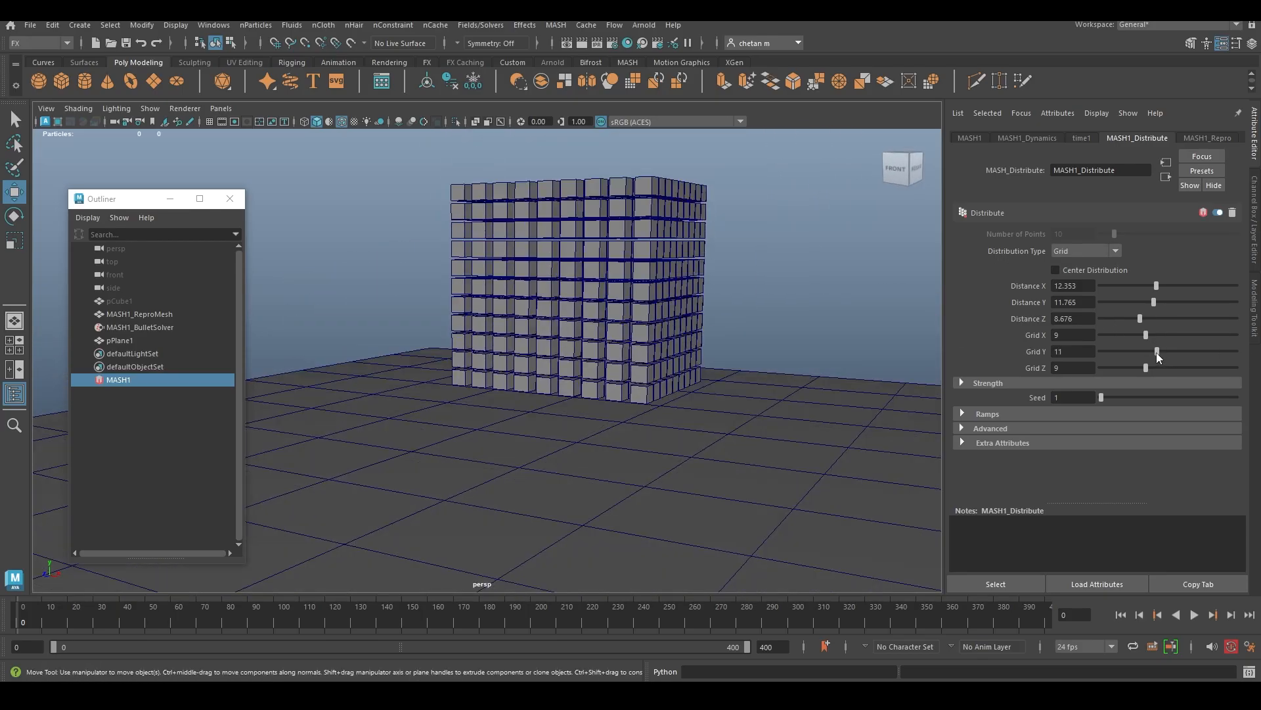
Move pPlane1 vertically in the side view until it meets the underside of the lowest row of cubes.
{"action": "scroll", "coordinate": [679, 370], "scroll_direction": "down", "scroll_amount": 2}
{"action": "left_click_drag", "start_coordinate": [679, 371], "coordinate": [641, 358], "text": "alt"}
{"action": "left_click", "coordinate": [624, 454]}
{"action": "left_click_drag", "start_coordinate": [560, 372], "coordinate": [557, 320]}
{"action": "key", "text": "space"}
{"action": "left_click_drag", "start_coordinate": [715, 353], "coordinate": [781, 358]}
{"action": "left_click_drag", "start_coordinate": [490, 324], "coordinate": [488, 318]}
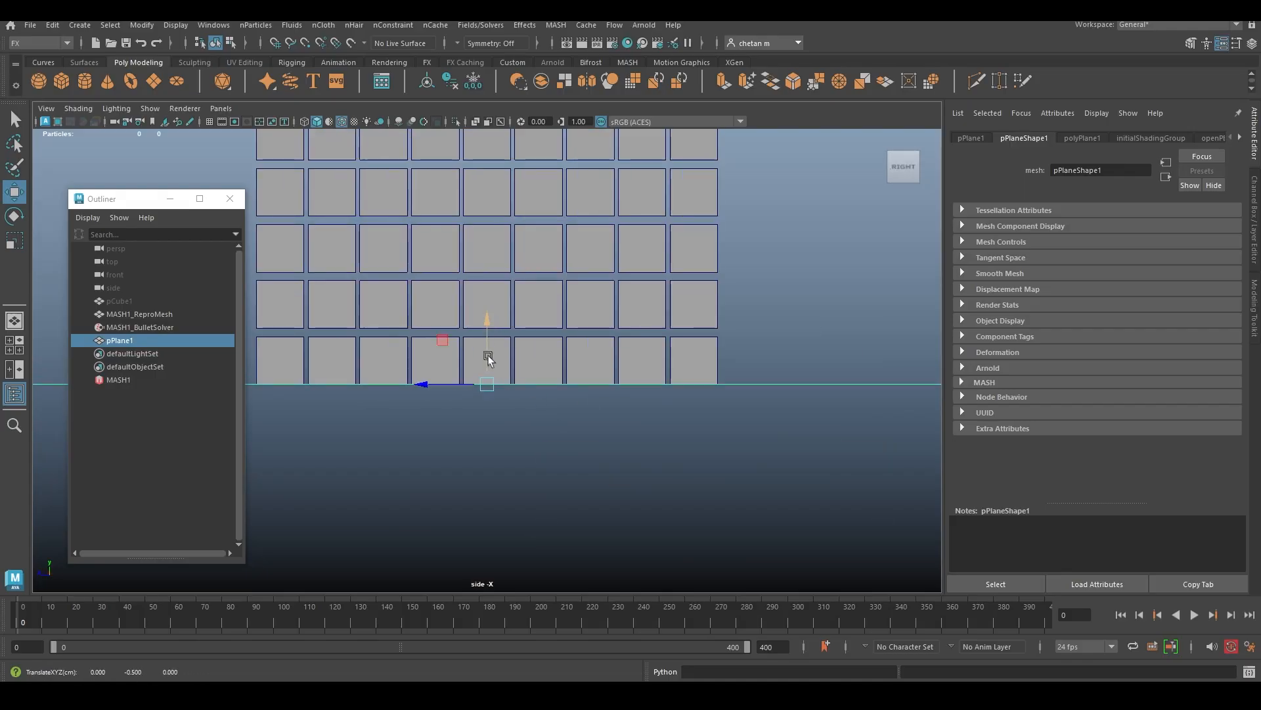
{"action": "scroll", "coordinate": [522, 426], "scroll_direction": "up", "scroll_amount": 4}
{"action": "scroll", "coordinate": [523, 426], "scroll_direction": "up", "scroll_amount": 3}
{"action": "middle_click_drag", "start_coordinate": [614, 446], "coordinate": [650, 375], "text": "alt"}
{"action": "left_click_drag", "start_coordinate": [523, 353], "coordinate": [530, 355]}
Play the simulation in the perspective view to frame 46 to check how the enlarged grid of cubes rests on the plane.
{"action": "scroll", "coordinate": [701, 354], "scroll_direction": "down", "scroll_amount": 10}
{"action": "key", "text": "space"}
{"action": "left_click_drag", "start_coordinate": [705, 350], "coordinate": [602, 402]}
{"action": "scroll", "coordinate": [642, 399], "scroll_direction": "up", "scroll_amount": 3}
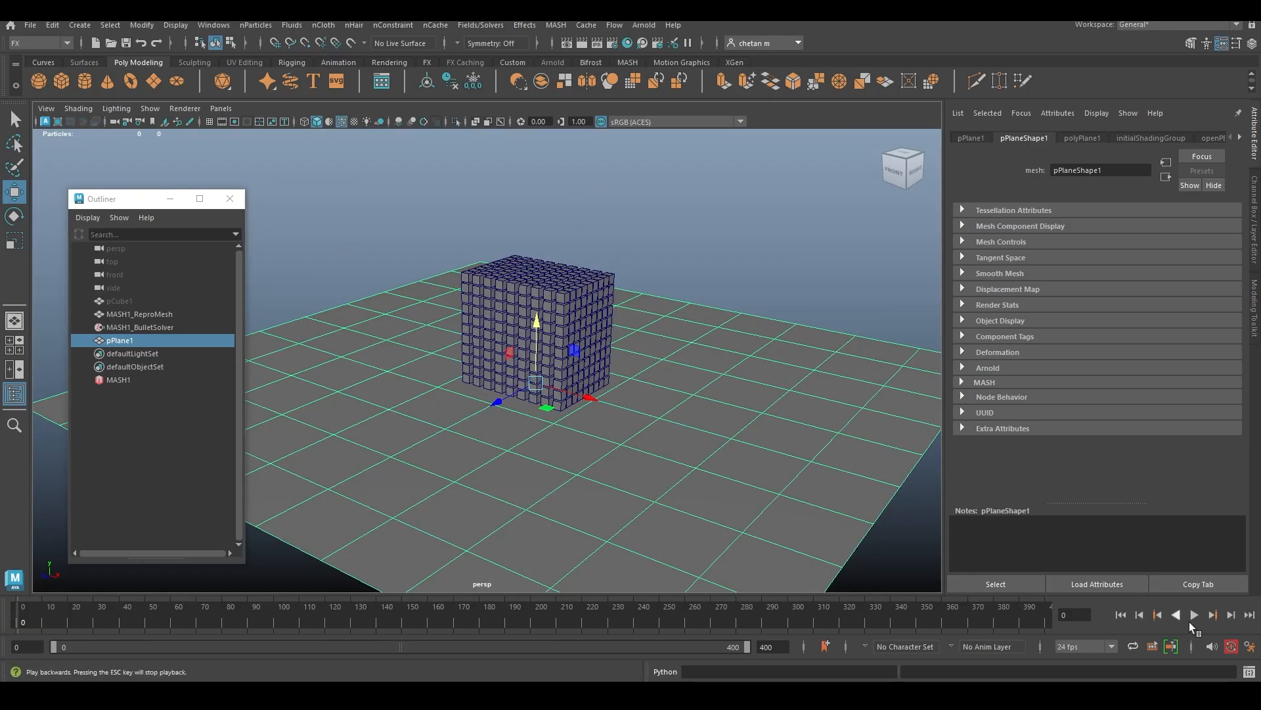
{"action": "left_click", "coordinate": [1196, 616]}
{"action": "left_click", "coordinate": [1196, 617]}
{"action": "left_click_drag", "start_coordinate": [555, 473], "coordinate": [614, 456], "text": "alt"}
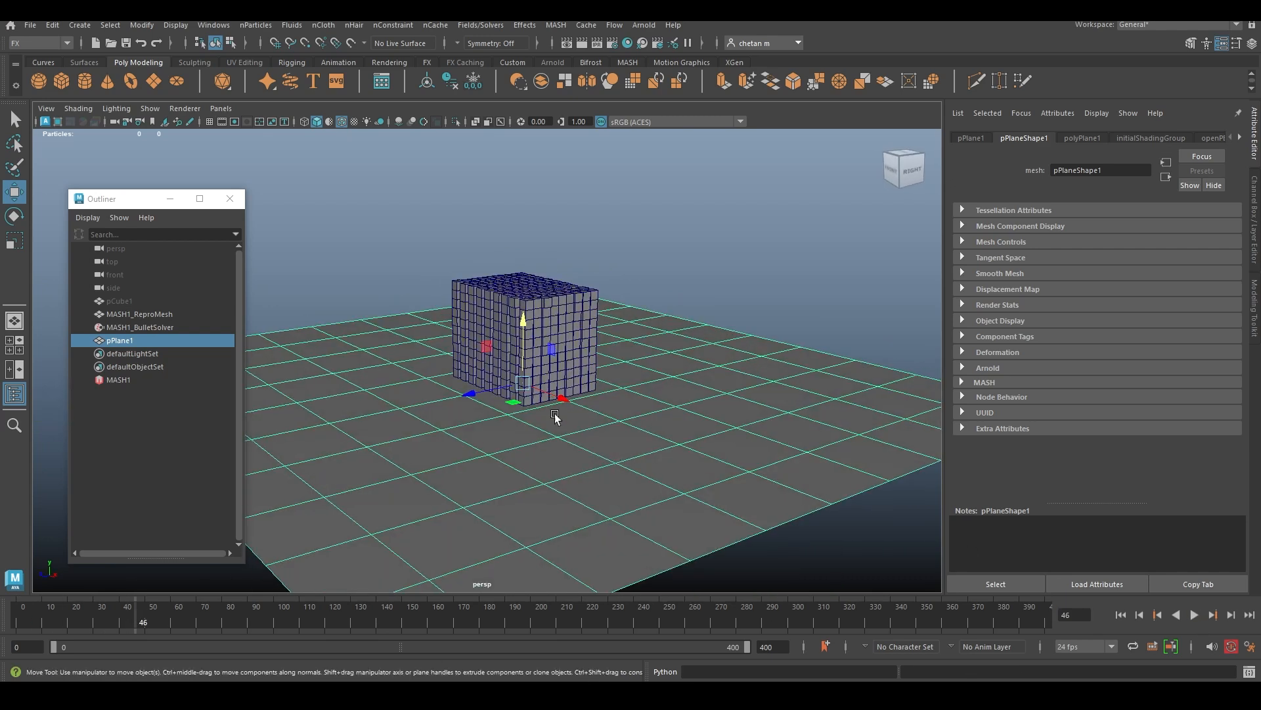
Create a polygon sphere, scale it uniformly to about 1.78 and place it beside the cubes at Y 4.762, Z 17.342.
{"action": "left_click_drag", "start_coordinate": [555, 417], "coordinate": [569, 397], "text": "alt"}
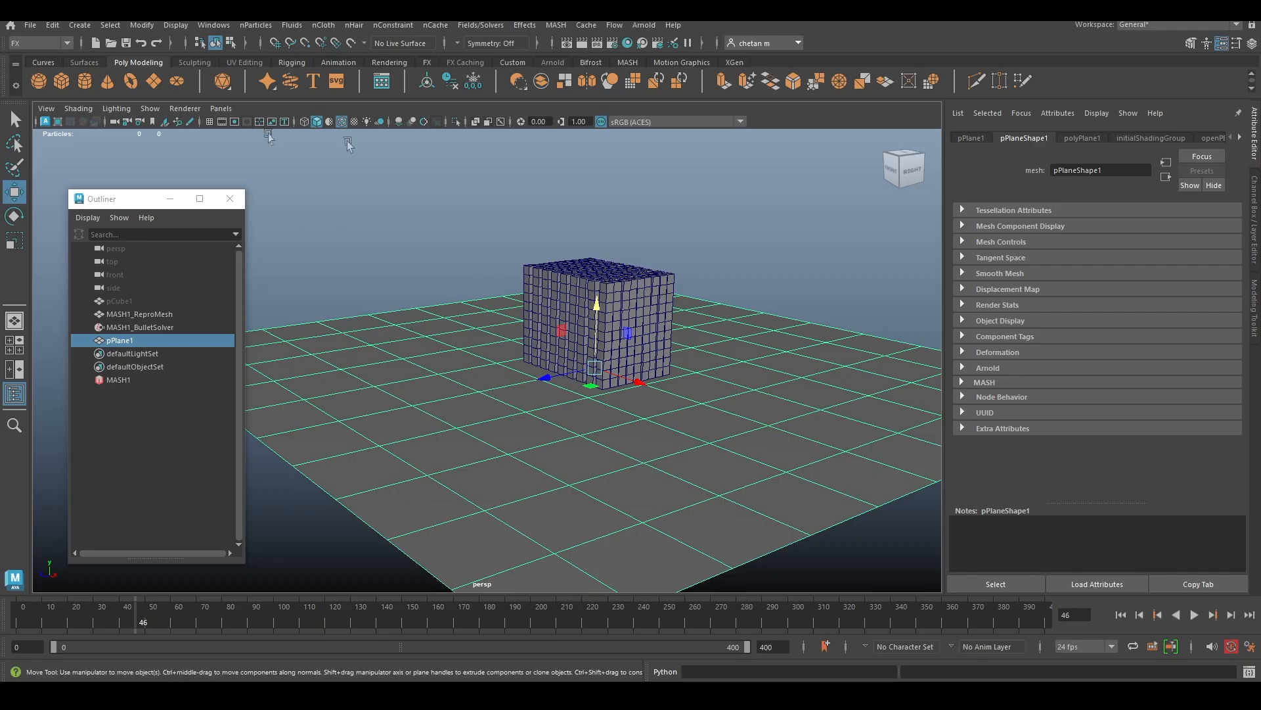
{"action": "left_click", "coordinate": [40, 82]}
{"action": "left_click_drag", "start_coordinate": [593, 314], "coordinate": [436, 352]}
{"action": "scroll", "coordinate": [426, 362], "scroll_direction": "up", "scroll_amount": 3}
{"action": "key", "text": "r"}
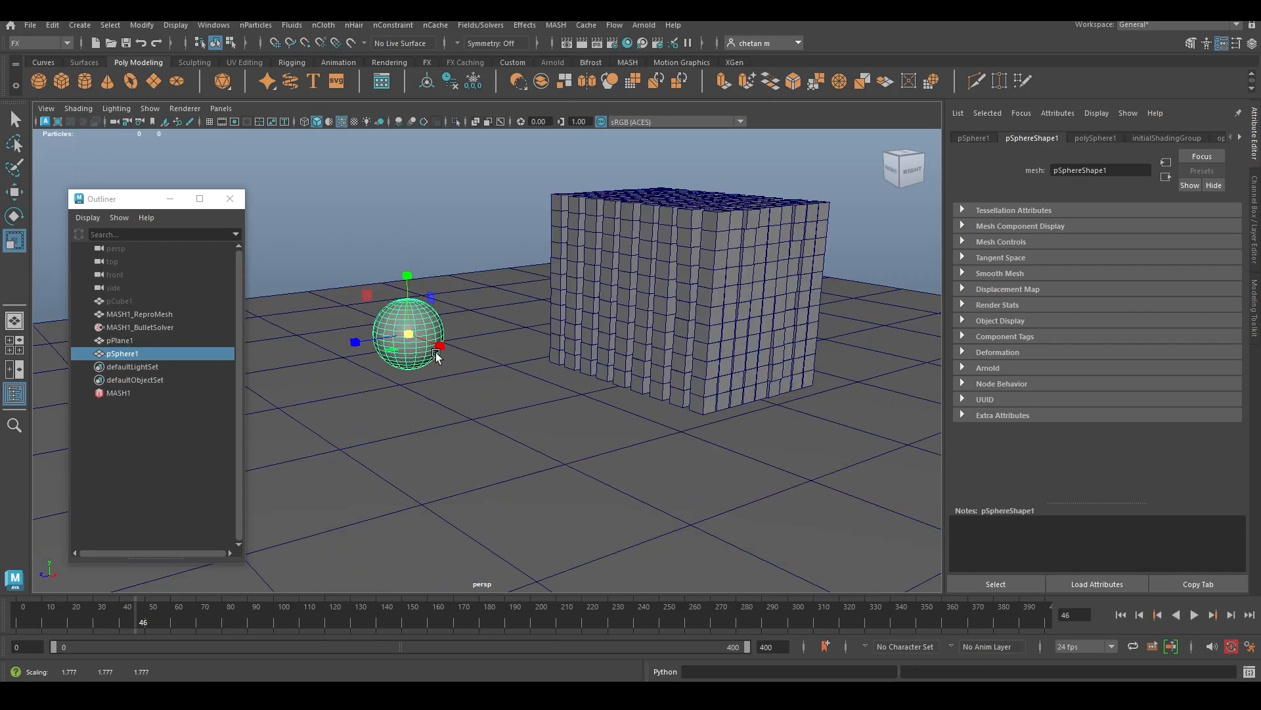
{"action": "key", "text": "ctrl+a"}
{"action": "left_click_drag", "start_coordinate": [480, 401], "coordinate": [423, 402], "text": "alt"}
{"action": "middle_click_drag", "start_coordinate": [423, 381], "coordinate": [597, 395], "text": "alt"}
{"action": "key", "text": "w"}
{"action": "left_click_drag", "start_coordinate": [371, 332], "coordinate": [402, 332]}
Key pSphere1's Translate Z at 17.342 on frame 30 and at -18.112 on frame 70, past the cubes.
{"action": "left_click", "coordinate": [1166, 171]}
{"action": "left_click_drag", "start_coordinate": [120, 616], "coordinate": [95, 616]}
{"action": "right_click", "coordinate": [1109, 174]}
{"action": "left_click", "coordinate": [1138, 198]}
{"action": "left_click_drag", "start_coordinate": [478, 394], "coordinate": [464, 383], "text": "alt"}
{"action": "scroll", "coordinate": [464, 384], "scroll_direction": "down", "scroll_amount": 6}
{"action": "key", "text": "alt+v"}
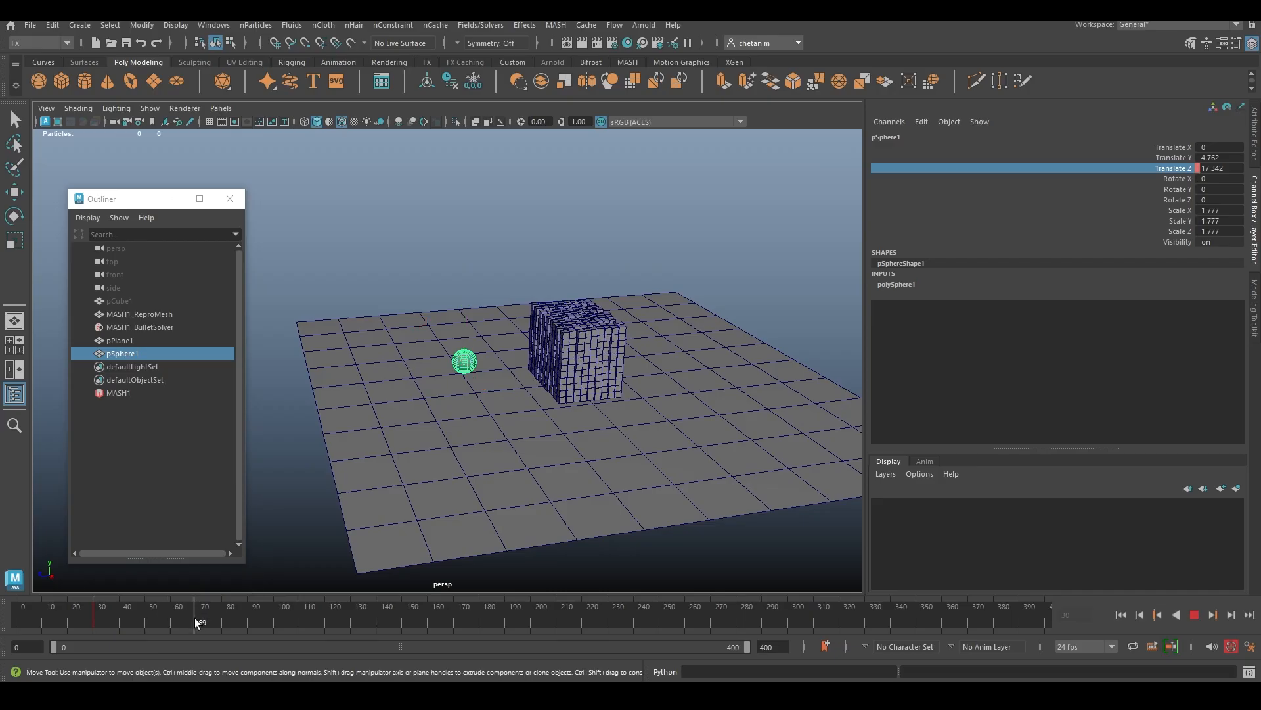
{"action": "key", "text": "alt+v"}
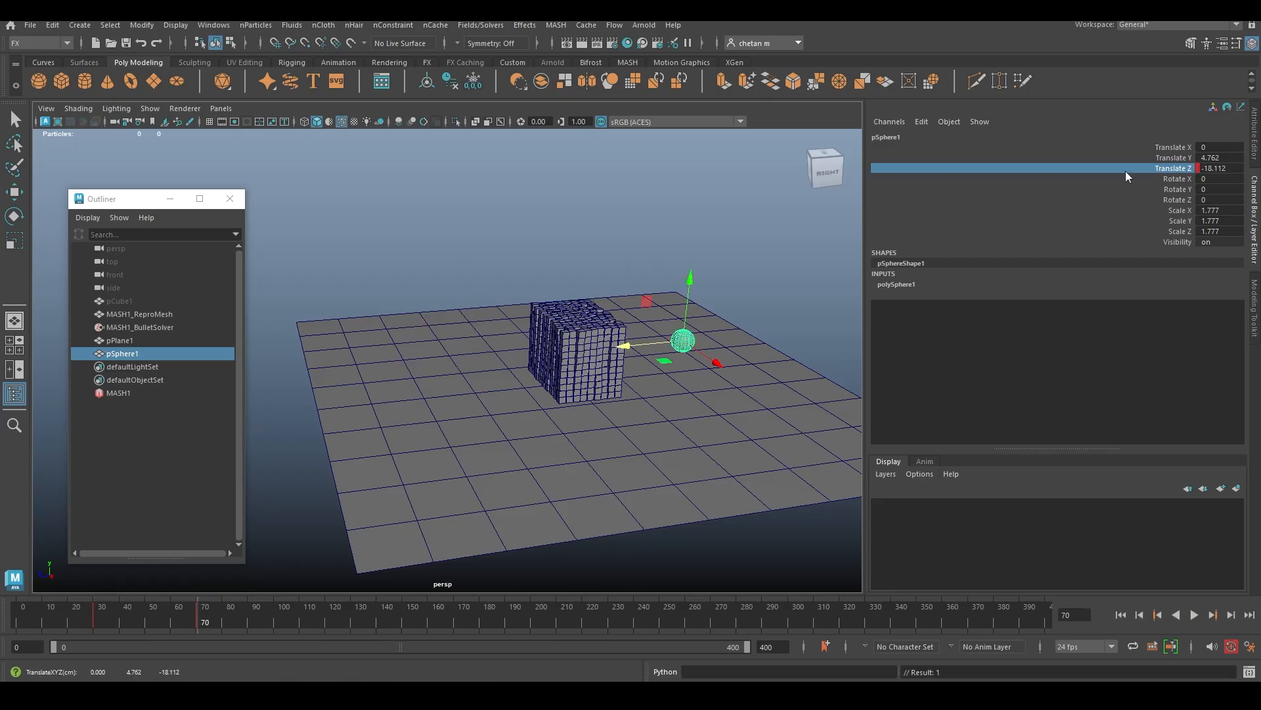
Play from frame 0 to frame 100 to check whether the animated sphere affects the cubes.
{"action": "left_click_drag", "start_coordinate": [617, 456], "coordinate": [574, 439], "text": "alt"}
{"action": "left_click", "coordinate": [1121, 615]}
{"action": "left_click", "coordinate": [1195, 615]}
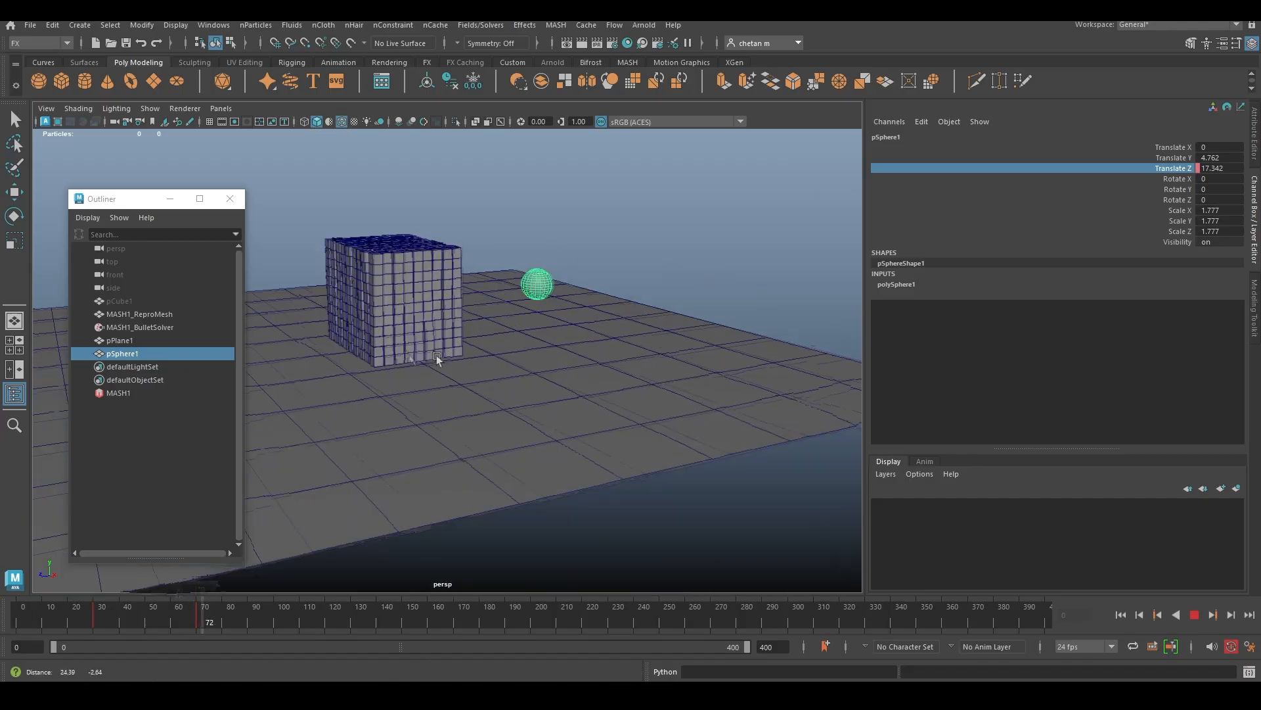
{"action": "left_click", "coordinate": [1195, 613]}
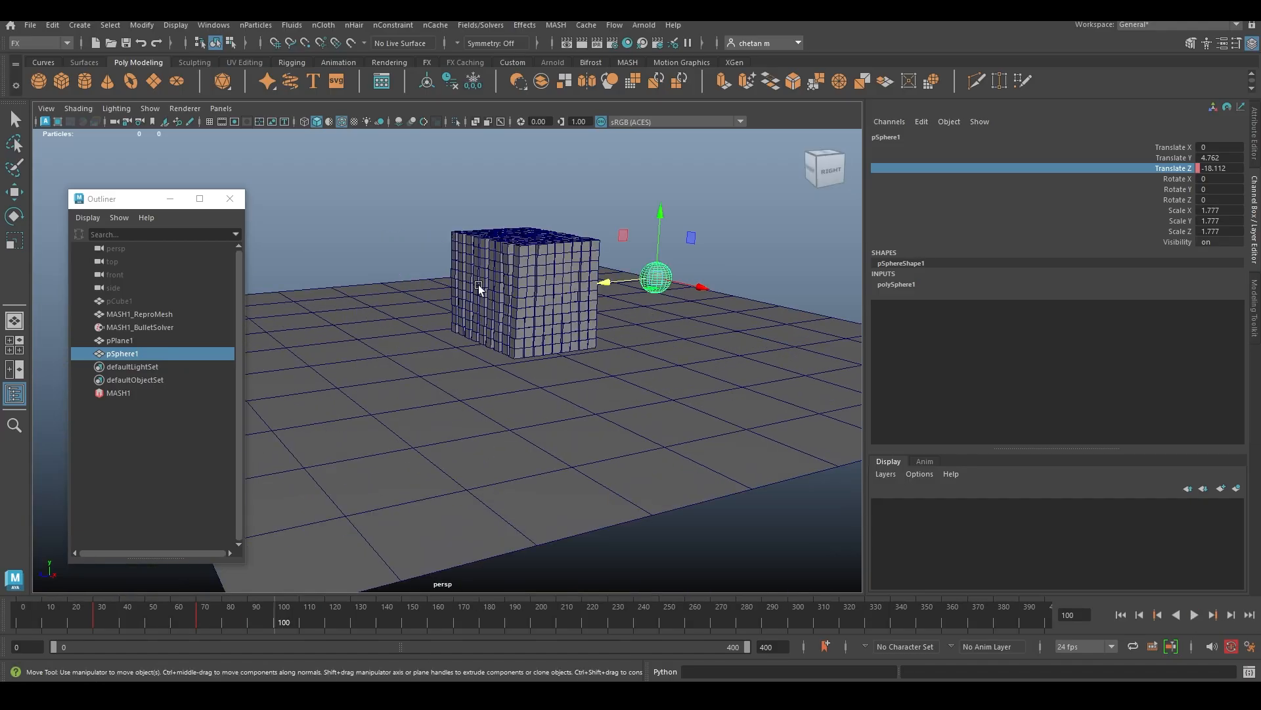
Add pSphere1 to the Collider Objects of MASH1_BulletSolver.
{"action": "left_click", "coordinate": [135, 327]}
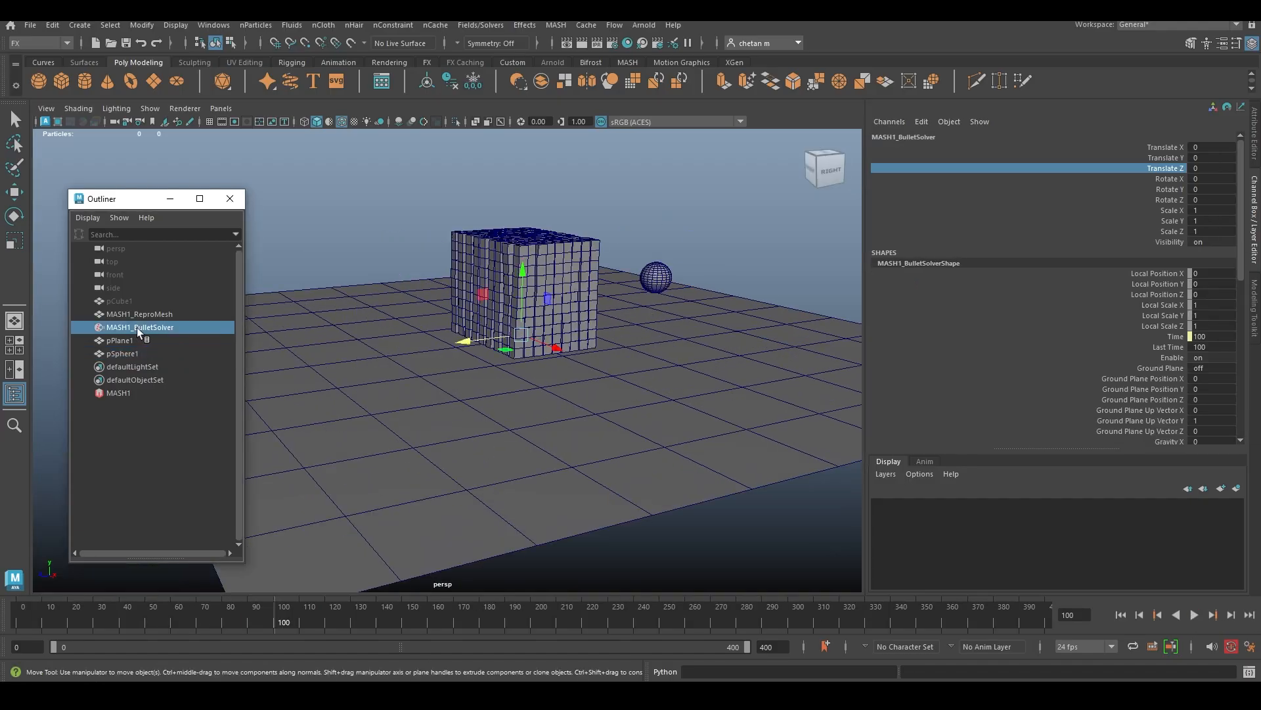
{"action": "key", "text": "ctrl+a"}
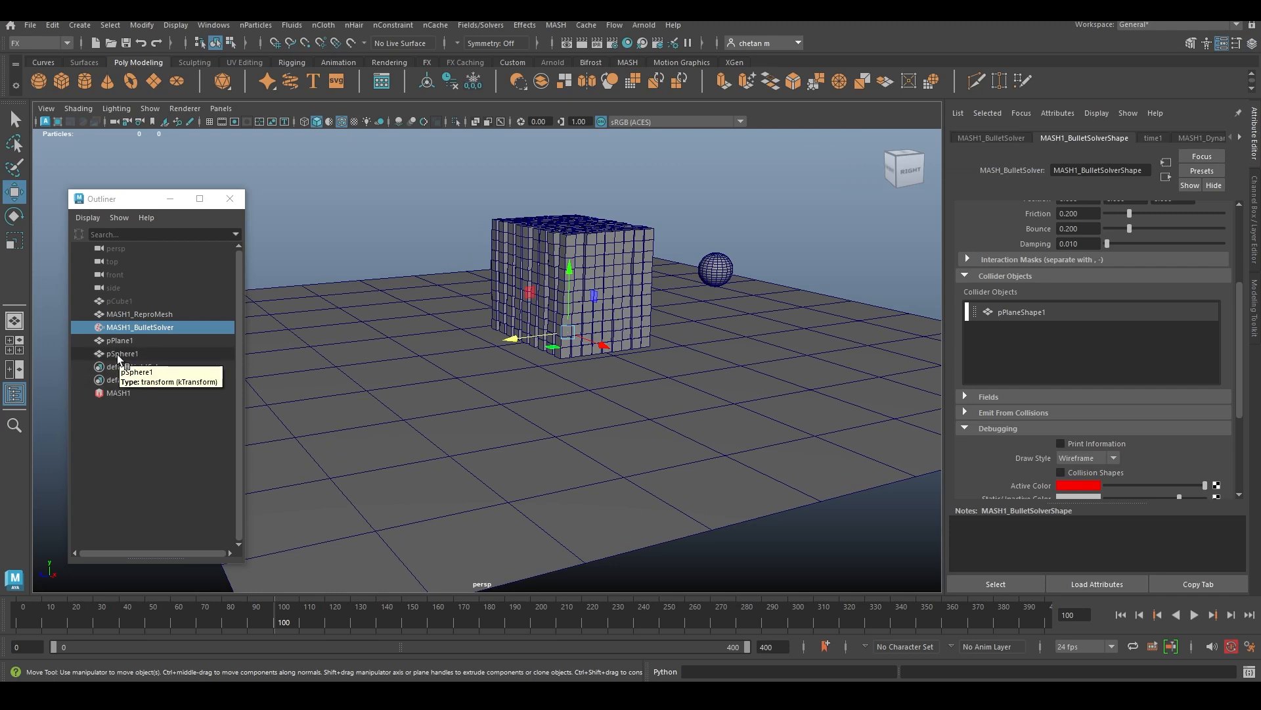
{"action": "middle_click_drag", "start_coordinate": [561, 239], "coordinate": [1035, 337]}
{"action": "scroll", "coordinate": [618, 357], "scroll_direction": "down", "scroll_amount": 2}
{"action": "left_click_drag", "start_coordinate": [619, 361], "coordinate": [610, 359], "text": "alt"}
{"action": "left_click", "coordinate": [796, 225]}
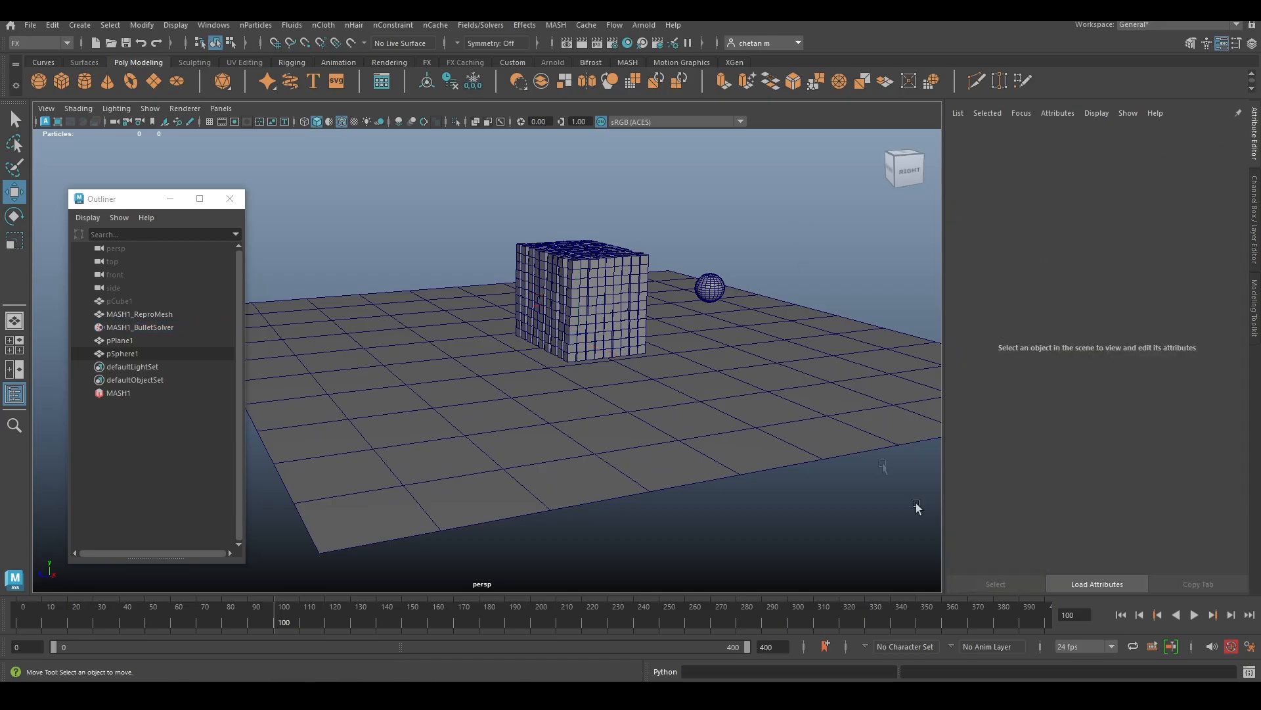
Replay the simulation from frame 0 to examine the sphere's collision with the cubes, and return to frame 0.
{"action": "left_click", "coordinate": [1121, 615]}
{"action": "left_click", "coordinate": [1195, 616]}
{"action": "scroll", "coordinate": [588, 388], "scroll_direction": "up", "scroll_amount": 3}
{"action": "middle_click_drag", "start_coordinate": [588, 389], "coordinate": [513, 383], "text": "alt"}
{"action": "left_click_drag", "start_coordinate": [646, 360], "coordinate": [562, 358], "text": "alt"}
{"action": "left_click_drag", "start_coordinate": [634, 424], "coordinate": [698, 406], "text": "alt"}
{"action": "left_click", "coordinate": [1195, 616]}
{"action": "left_click", "coordinate": [1122, 614]}
{"action": "middle_click_drag", "start_coordinate": [696, 397], "coordinate": [687, 414], "text": "alt"}
{"action": "left_click_drag", "start_coordinate": [687, 414], "coordinate": [704, 410], "text": "alt"}
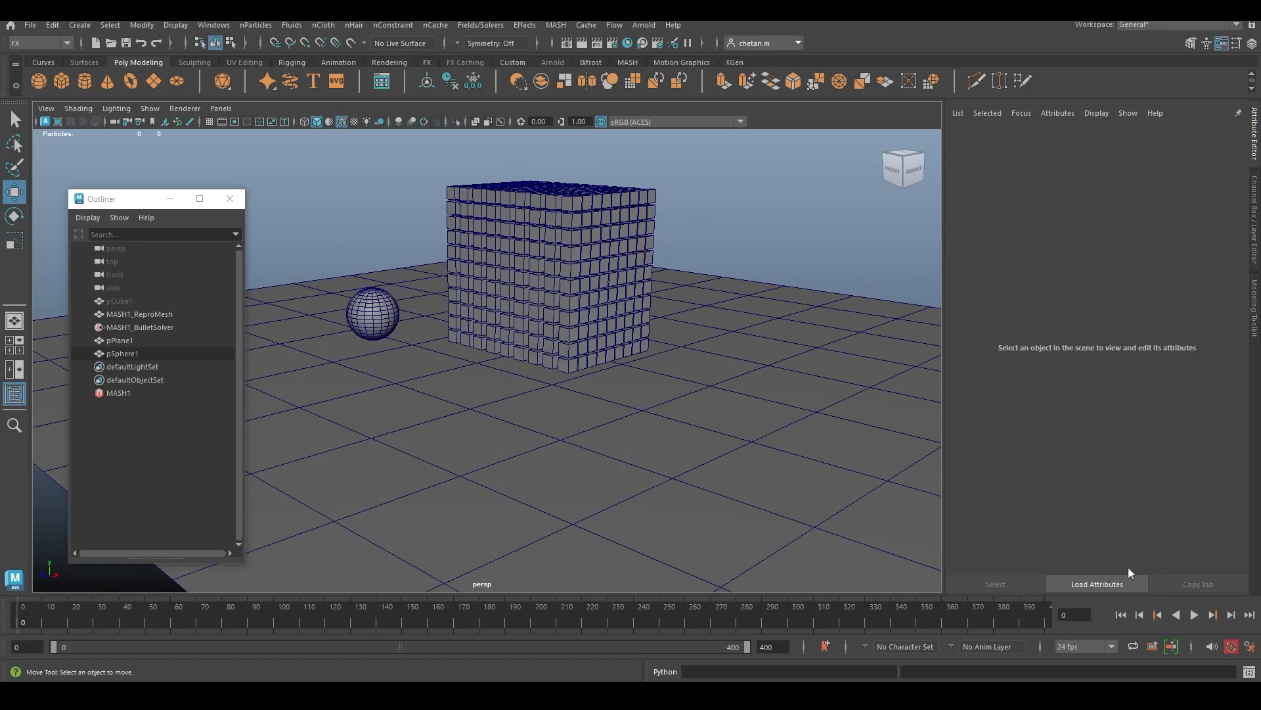
{"action": "left_click", "coordinate": [1193, 615]}
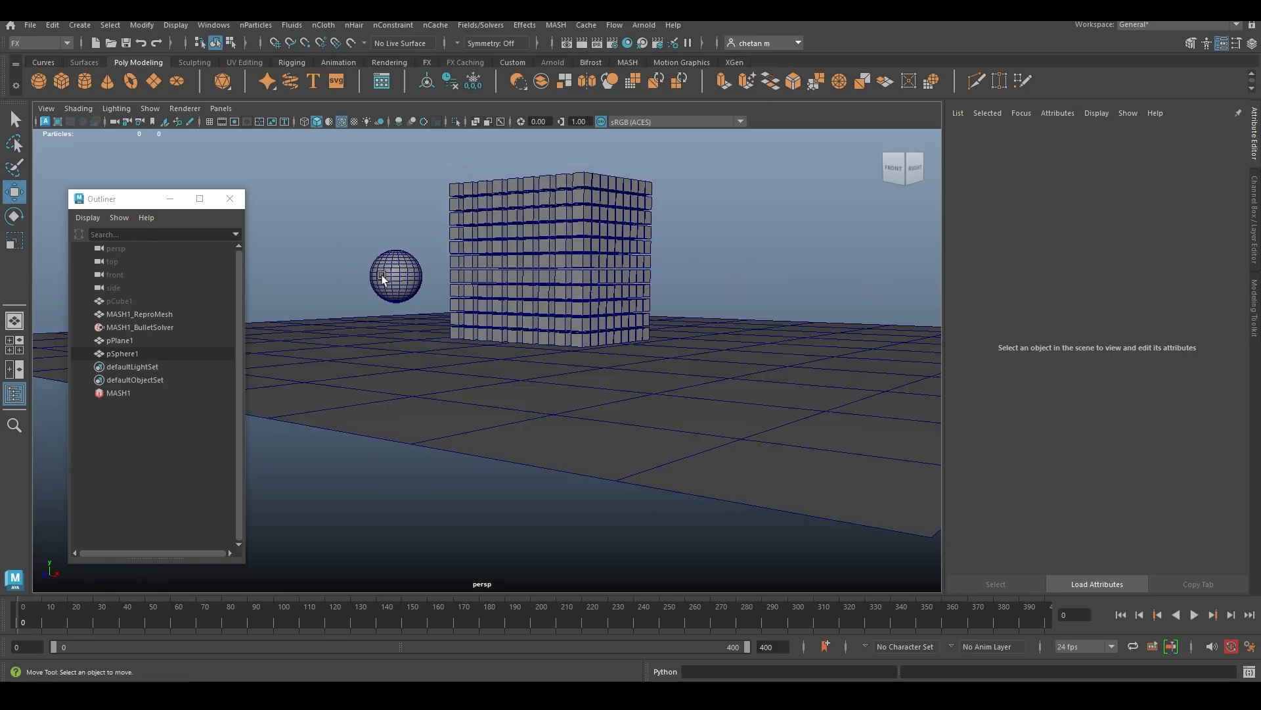
Scale pSphere1 up uniformly to roughly twice its size.
{"action": "left_click", "coordinate": [383, 276]}
{"action": "left_click_drag", "start_coordinate": [385, 278], "coordinate": [421, 313], "text": "alt"}
{"action": "key", "text": "r"}
{"action": "left_click_drag", "start_coordinate": [590, 347], "coordinate": [533, 354], "text": "alt"}
Play the simulation to frame 177 with the enlarged sphere and return to frame 0.
{"action": "left_click", "coordinate": [1193, 614]}
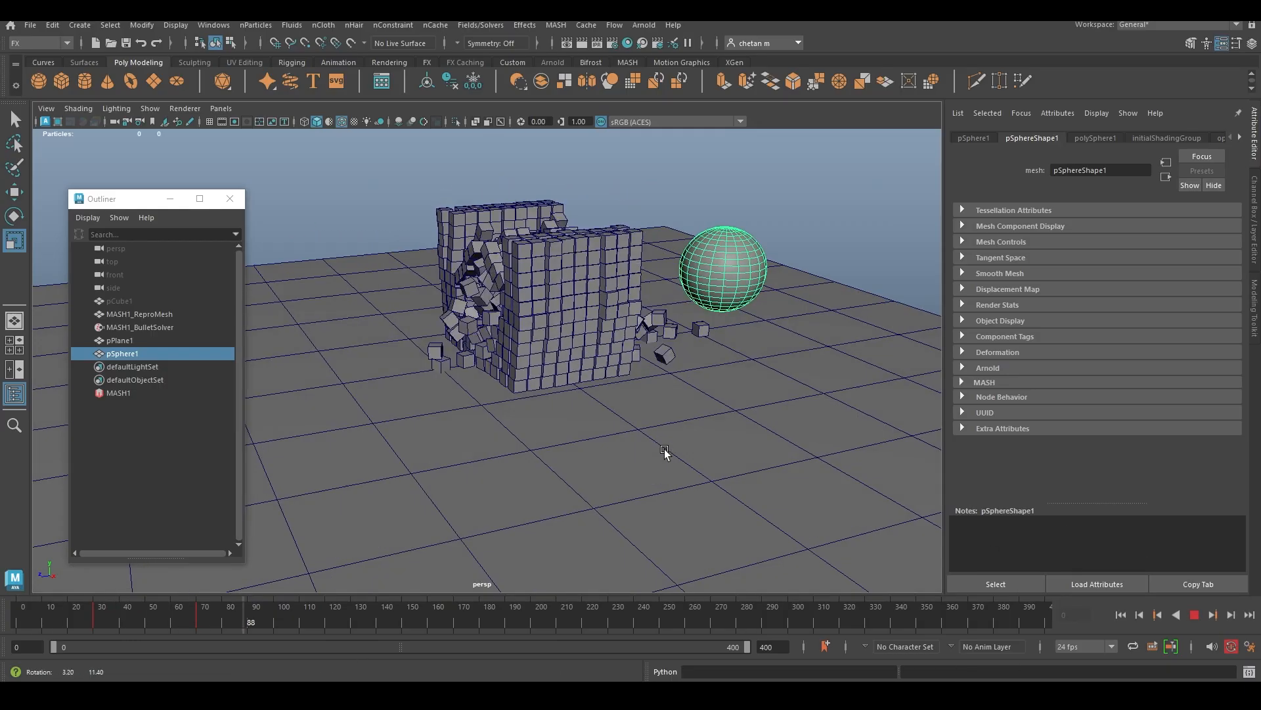
{"action": "left_click", "coordinate": [1195, 614]}
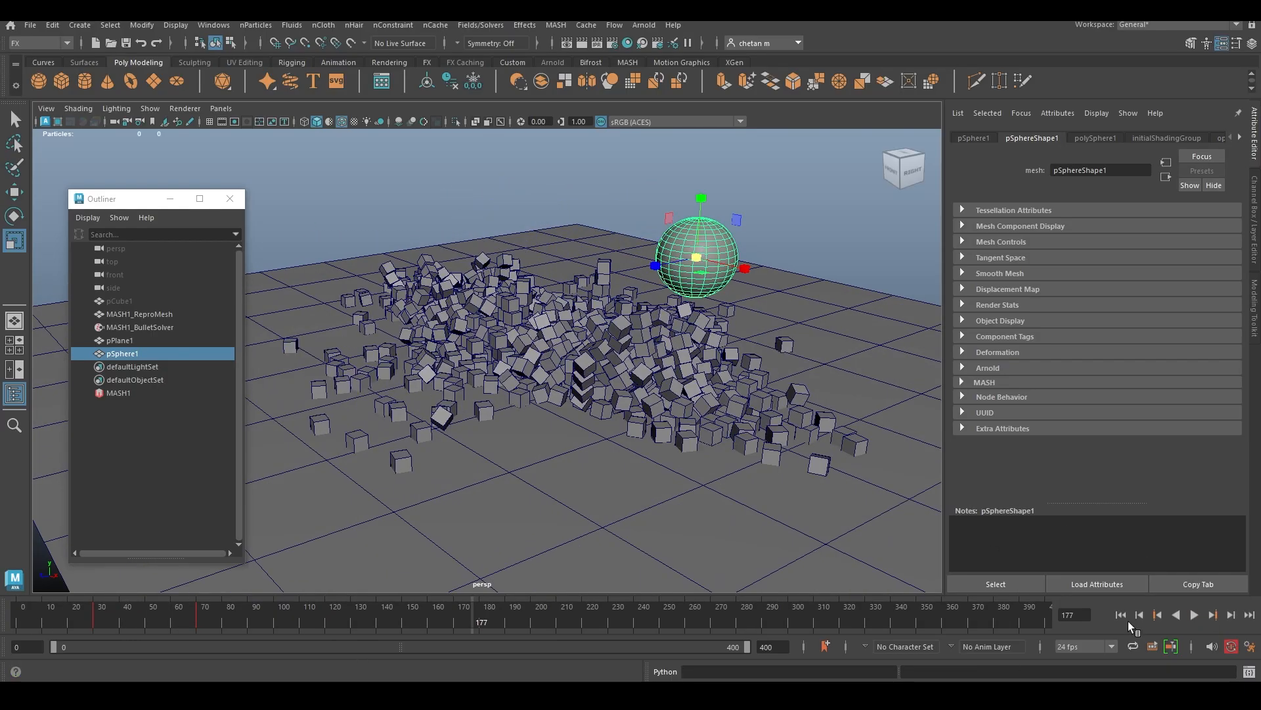
{"action": "left_click", "coordinate": [1121, 615]}
{"action": "left_click_drag", "start_coordinate": [560, 432], "coordinate": [578, 431], "text": "alt"}
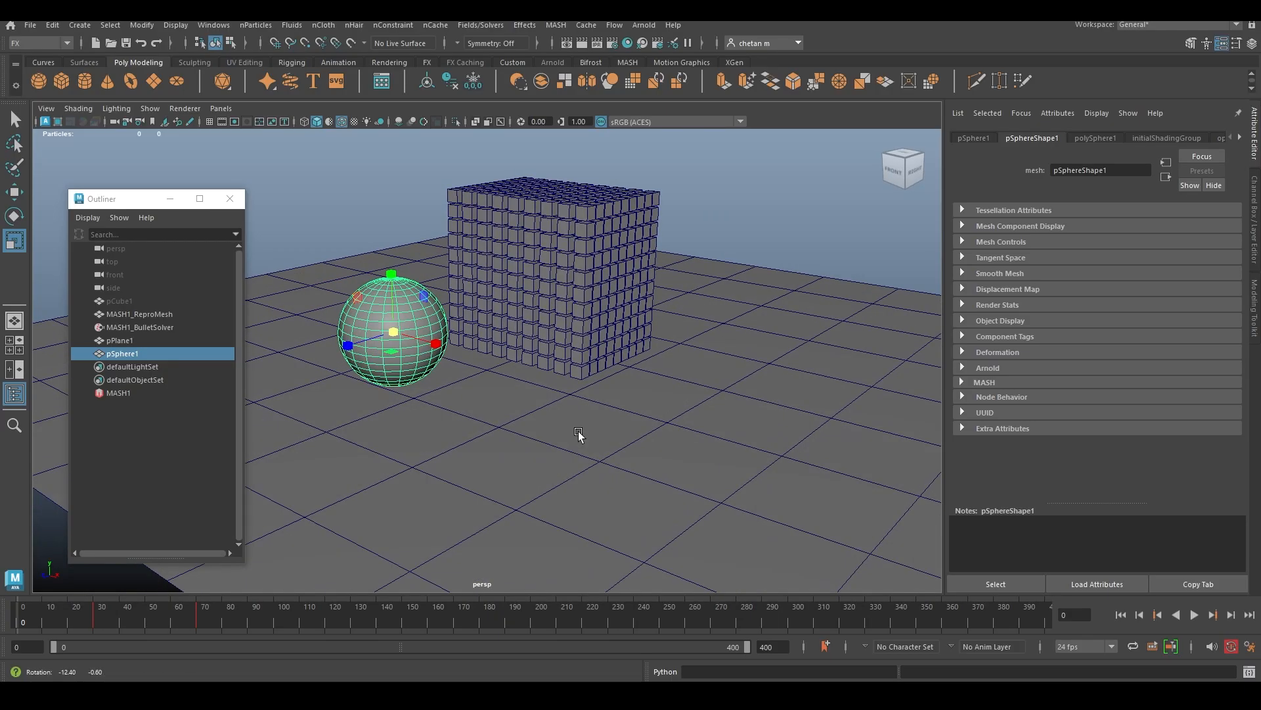
Replay the enlarged sphere's collision, pausing at frame 118 to examine the displaced cubes, and return to frame 0.
{"action": "left_click", "coordinate": [1193, 613]}
{"action": "left_click", "coordinate": [1193, 617]}
{"action": "left_click_drag", "start_coordinate": [540, 407], "coordinate": [617, 345], "text": "alt"}
{"action": "left_click_drag", "start_coordinate": [676, 408], "coordinate": [618, 389], "text": "alt"}
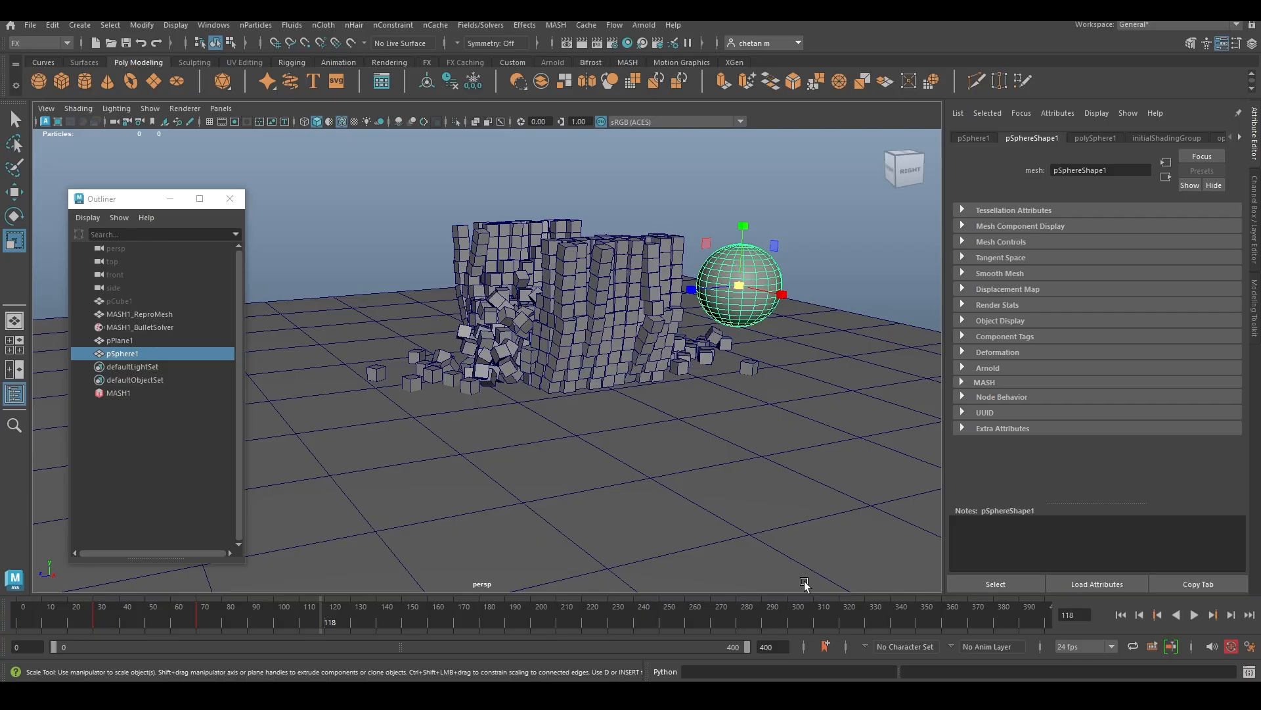
{"action": "left_click", "coordinate": [1194, 614]}
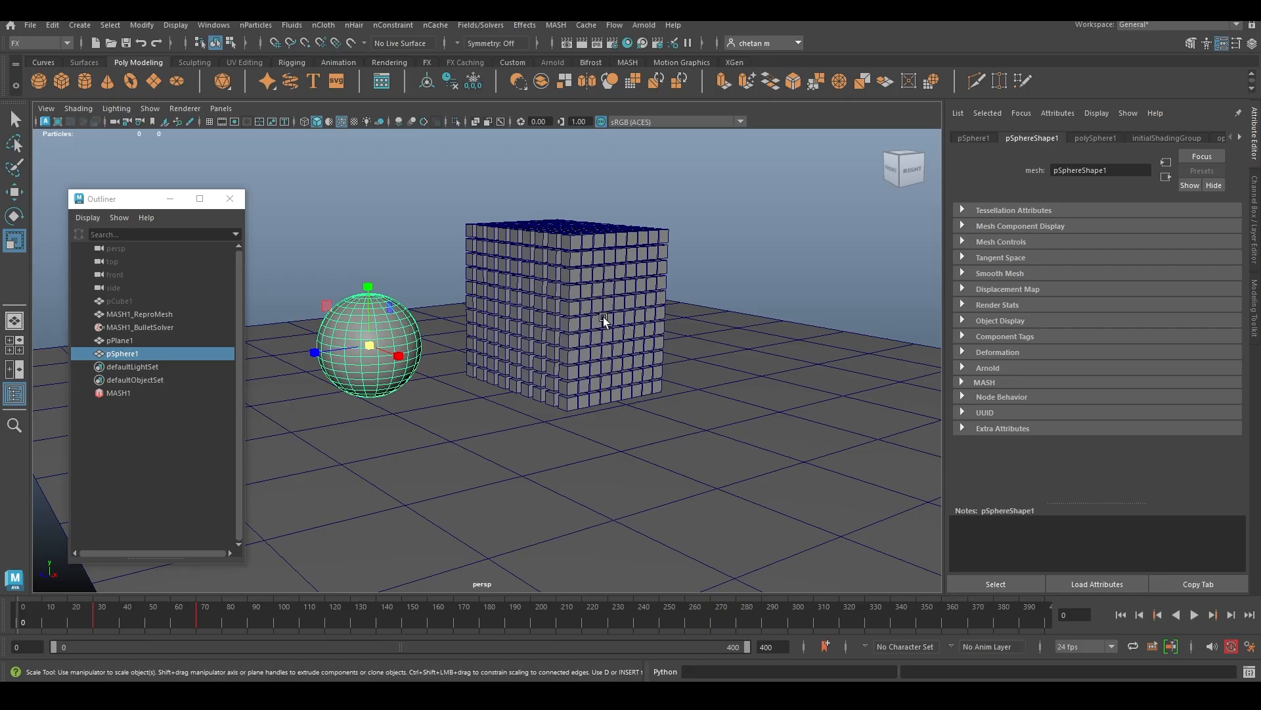
{"action": "left_click_drag", "start_coordinate": [657, 411], "coordinate": [593, 395], "text": "alt"}
{"action": "left_click_drag", "start_coordinate": [371, 324], "coordinate": [413, 372], "text": "alt"}
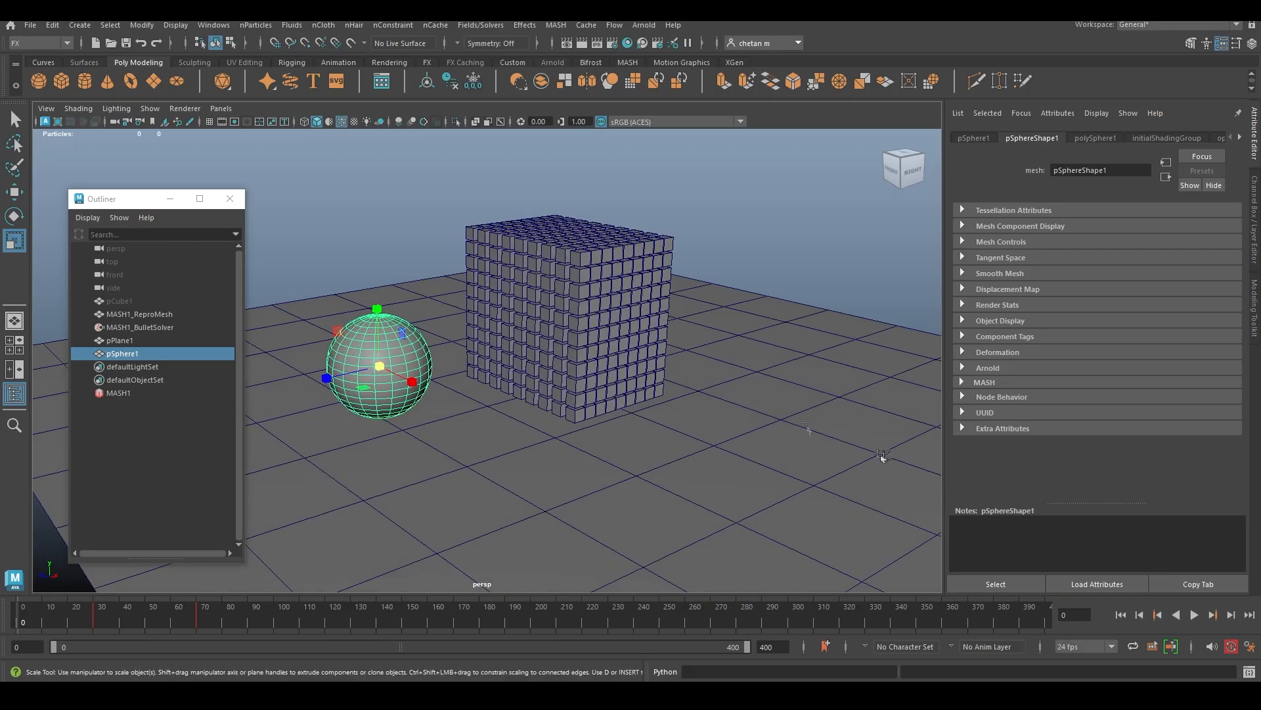
{"action": "left_click", "coordinate": [1194, 615]}
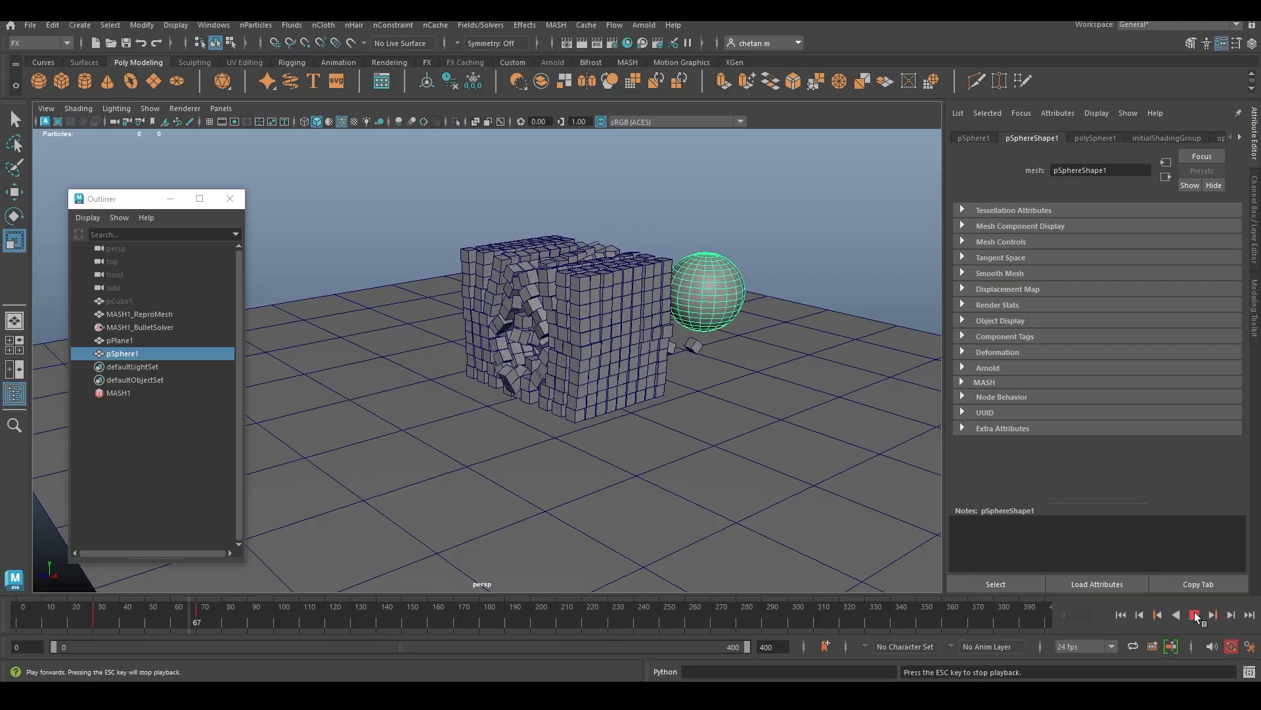
{"action": "left_click", "coordinate": [1194, 615]}
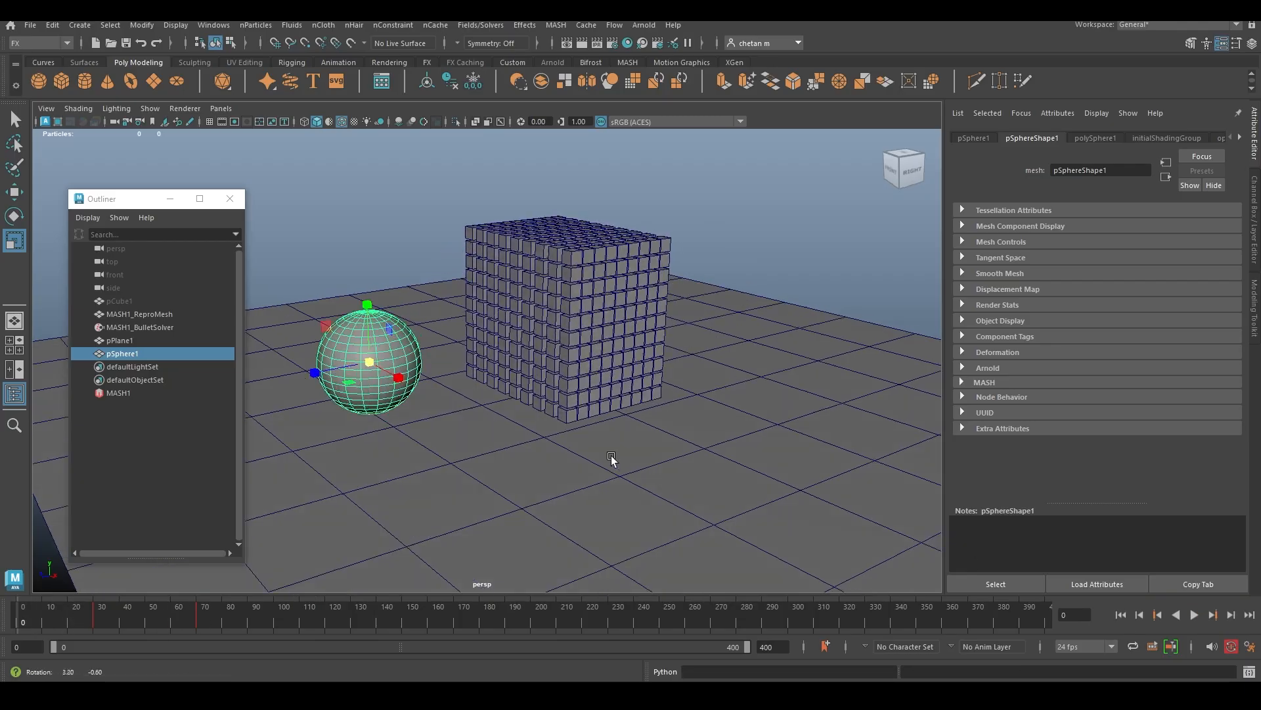
Move the sphere's end key from frame 70 to frame 120 to slow its motion.
{"action": "left_click", "coordinate": [200, 620]}
{"action": "left_click_drag", "start_coordinate": [198, 620], "coordinate": [196, 623]}
{"action": "right_click", "coordinate": [196, 622]}
{"action": "left_click", "coordinate": [226, 352]}
{"action": "left_click", "coordinate": [326, 620]}
{"action": "right_click", "coordinate": [325, 620]}
{"action": "mouse_move", "coordinate": [394, 369]}
{"action": "left_click", "coordinate": [506, 369]}
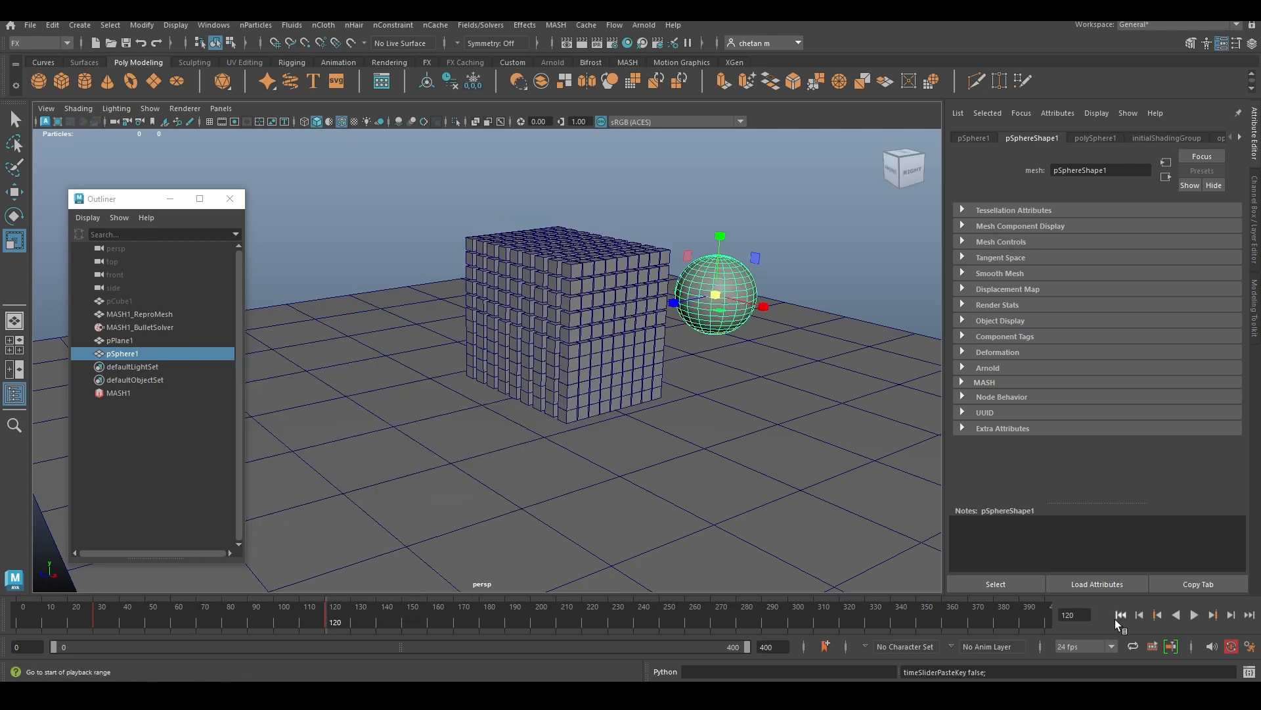
Play the simulation from frame 0 to check the slower sphere's effect on the cubes, and return to frame 0.
{"action": "left_click", "coordinate": [1121, 615]}
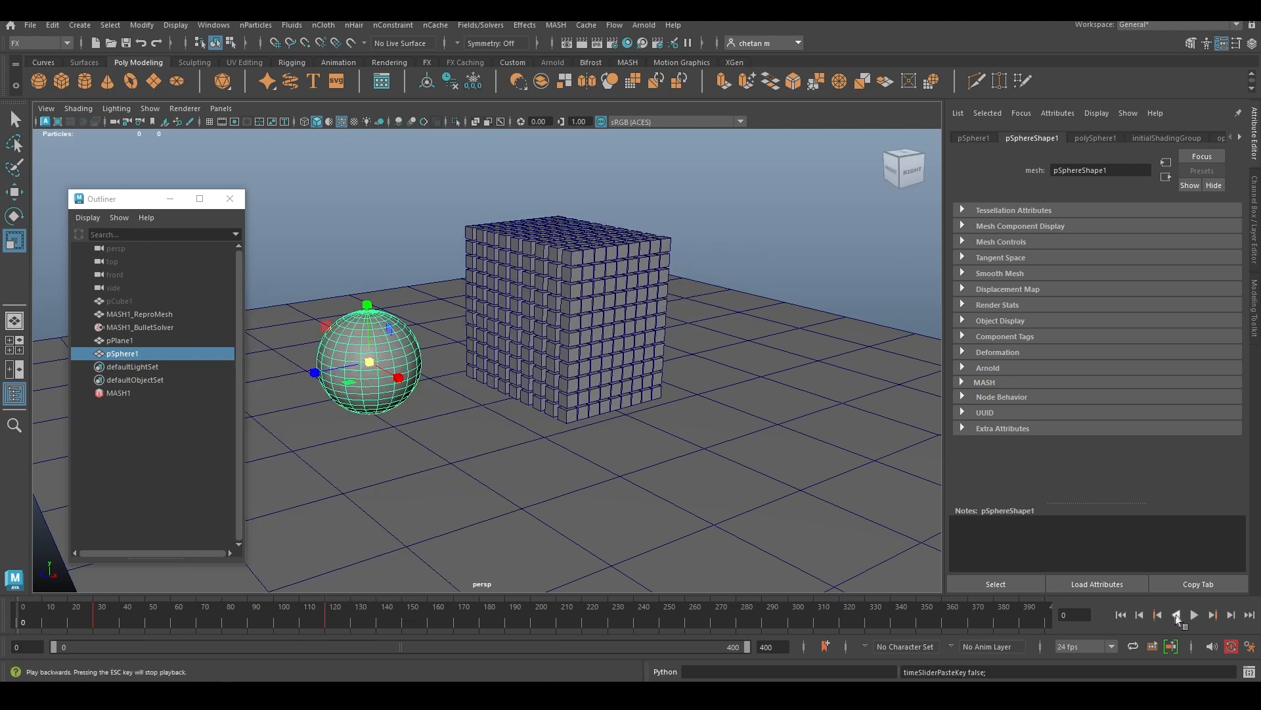
{"action": "left_click", "coordinate": [1195, 614]}
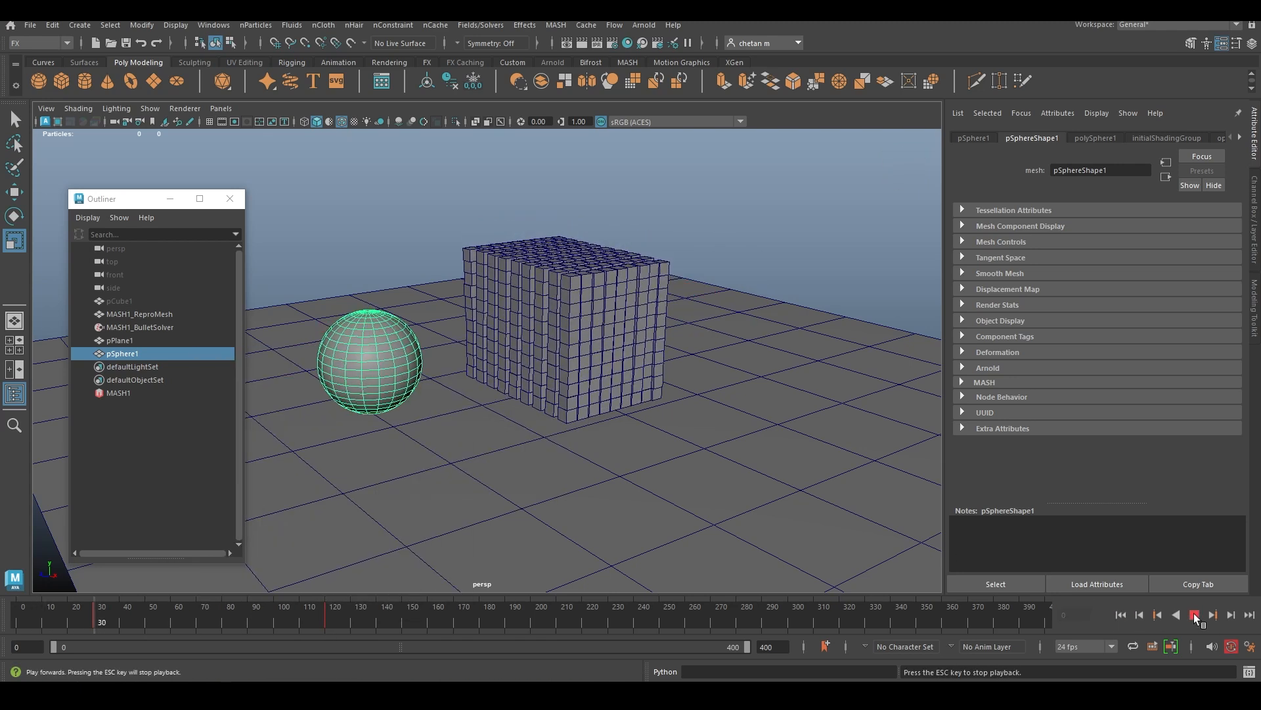
{"action": "left_click_drag", "start_coordinate": [705, 431], "coordinate": [726, 428], "text": "alt"}
{"action": "left_click_drag", "start_coordinate": [640, 447], "coordinate": [594, 456], "text": "alt"}
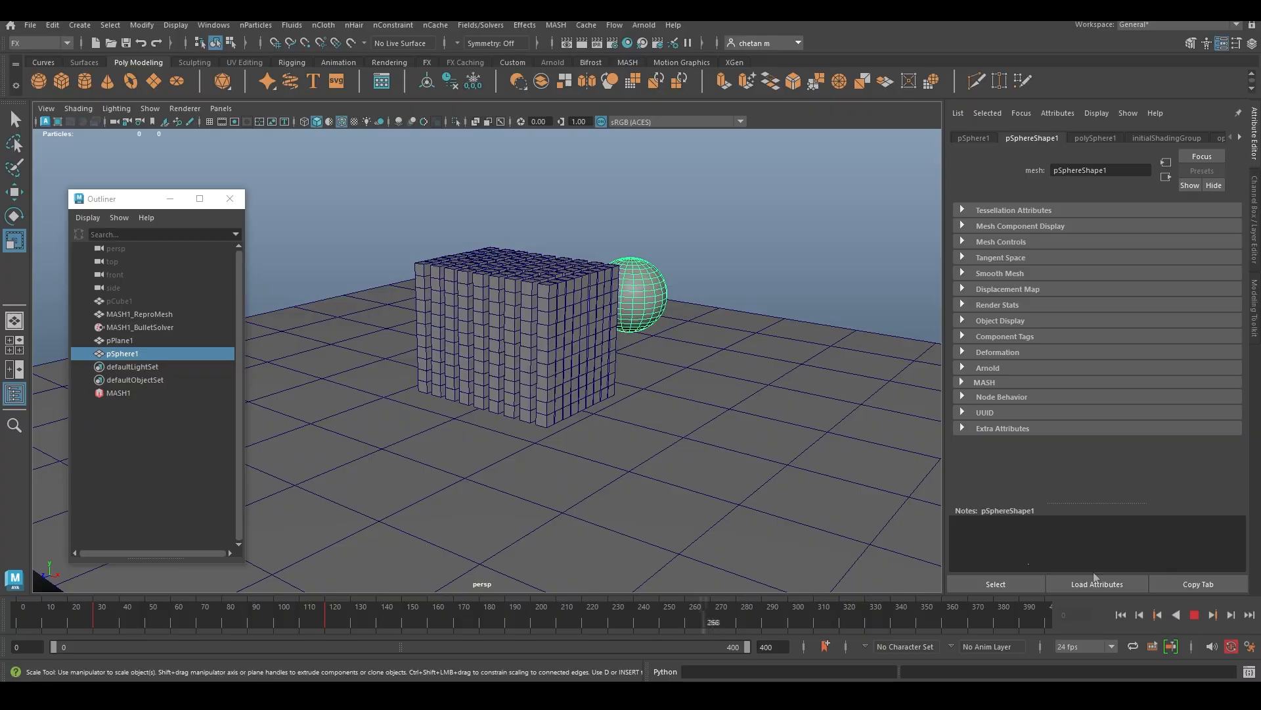
{"action": "left_click", "coordinate": [1194, 614]}
{"action": "left_click", "coordinate": [1121, 614]}
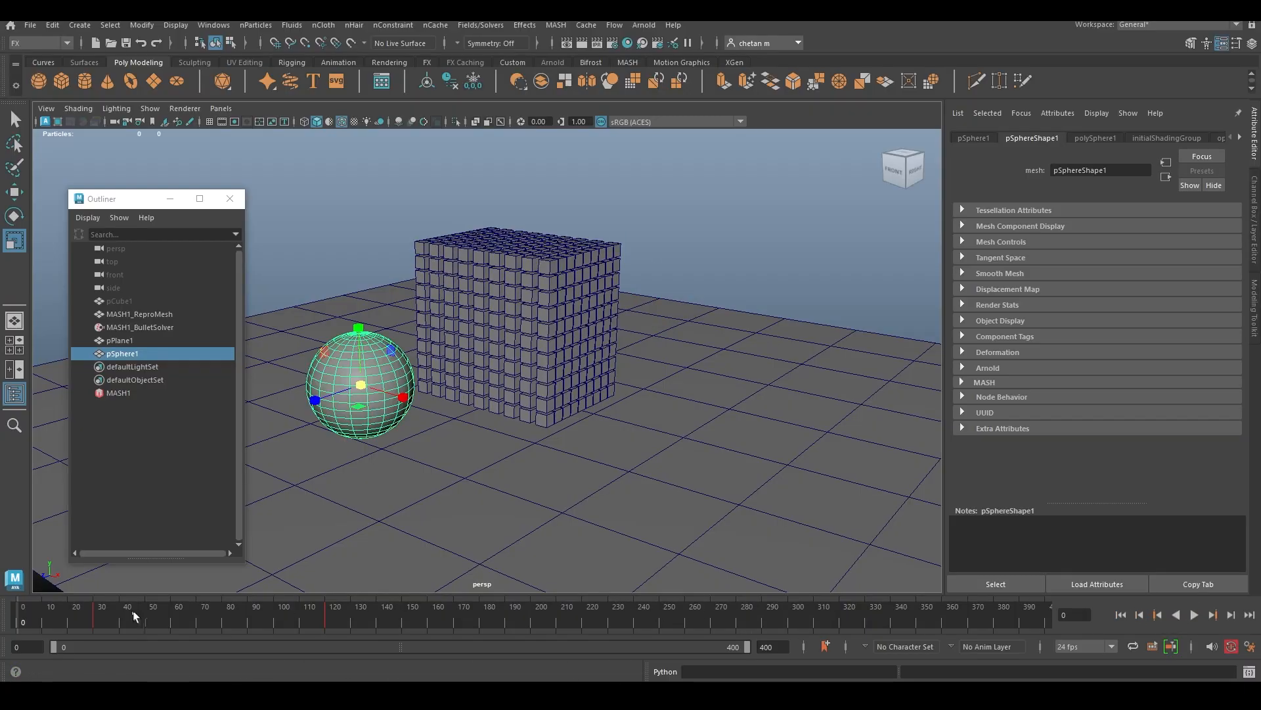
Move the sphere's end key from frame 120 to frame 150.
{"action": "left_click", "coordinate": [326, 619]}
{"action": "right_click", "coordinate": [326, 619]}
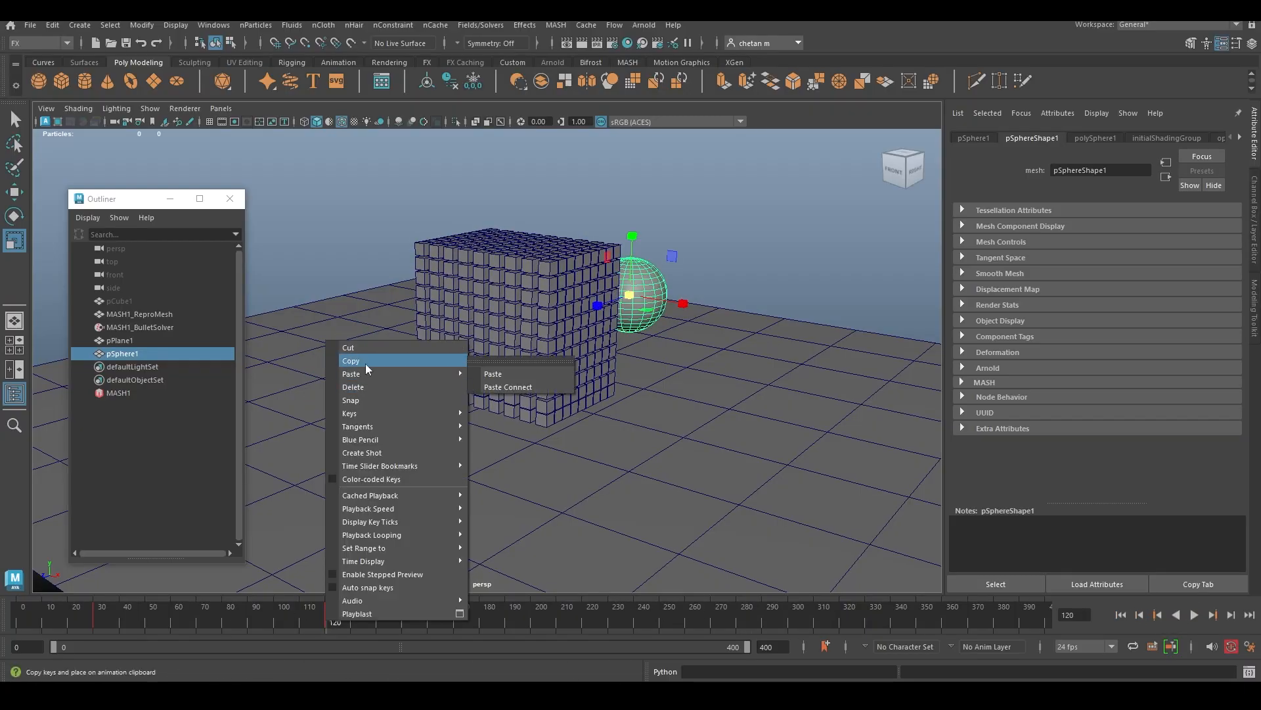
{"action": "left_click", "coordinate": [363, 349]}
{"action": "left_click", "coordinate": [403, 623]}
{"action": "right_click", "coordinate": [404, 625]}
{"action": "left_click", "coordinate": [571, 380]}
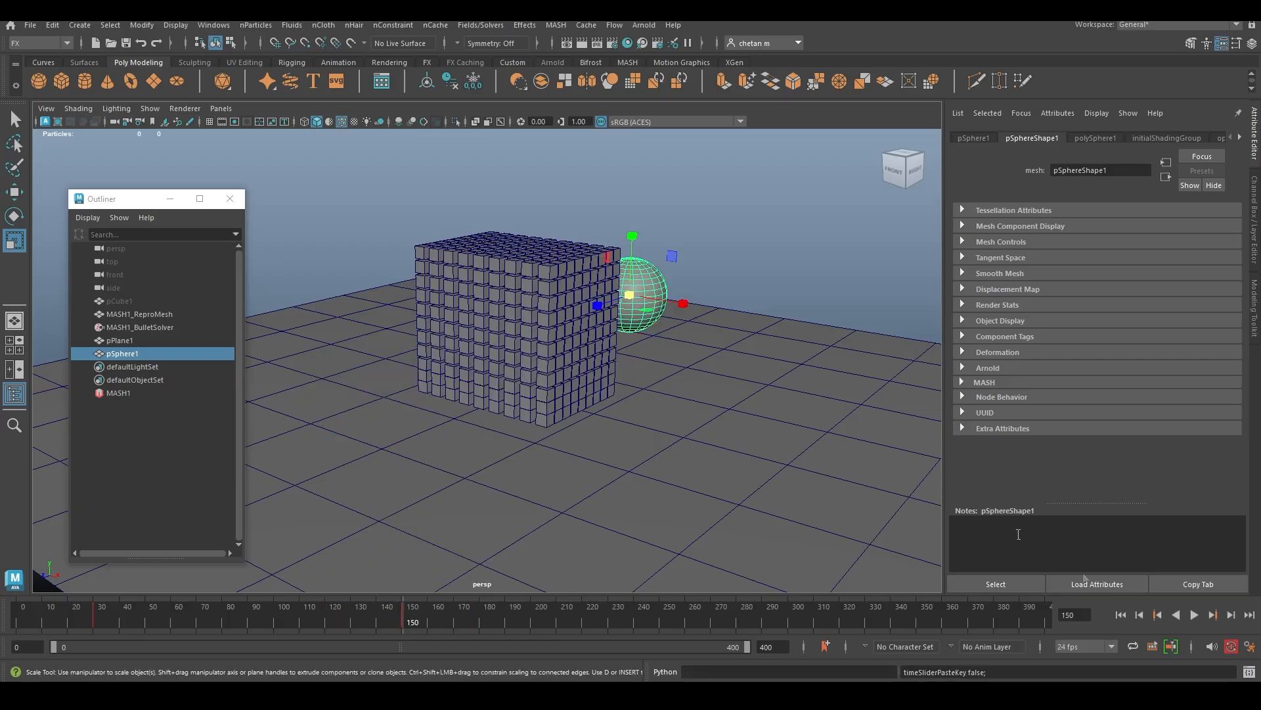
Replay the simulation from frame 0 with the end key on frame 150, and select MASH1_BulletSolver to show its collider settings.
{"action": "left_click", "coordinate": [1121, 615]}
{"action": "left_click", "coordinate": [1195, 615]}
{"action": "left_click_drag", "start_coordinate": [725, 324], "coordinate": [644, 314], "text": "alt"}
{"action": "left_click", "coordinate": [1177, 615]}
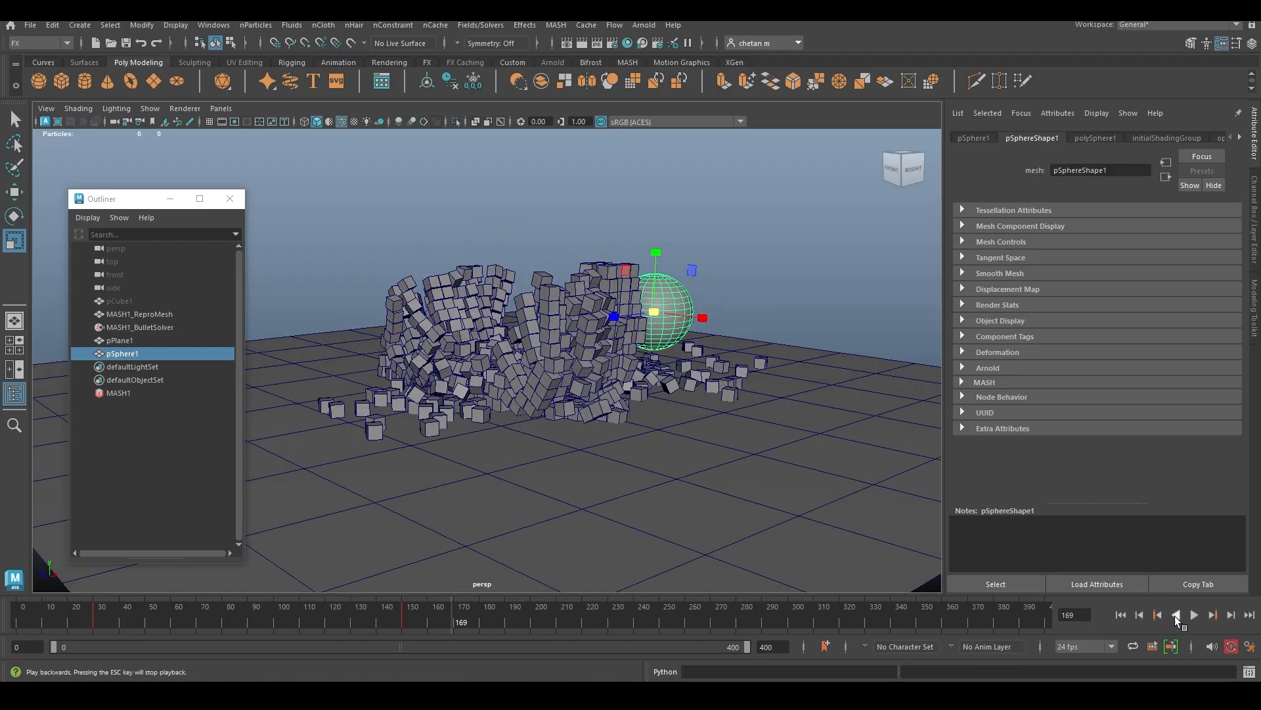
{"action": "left_click", "coordinate": [140, 327]}
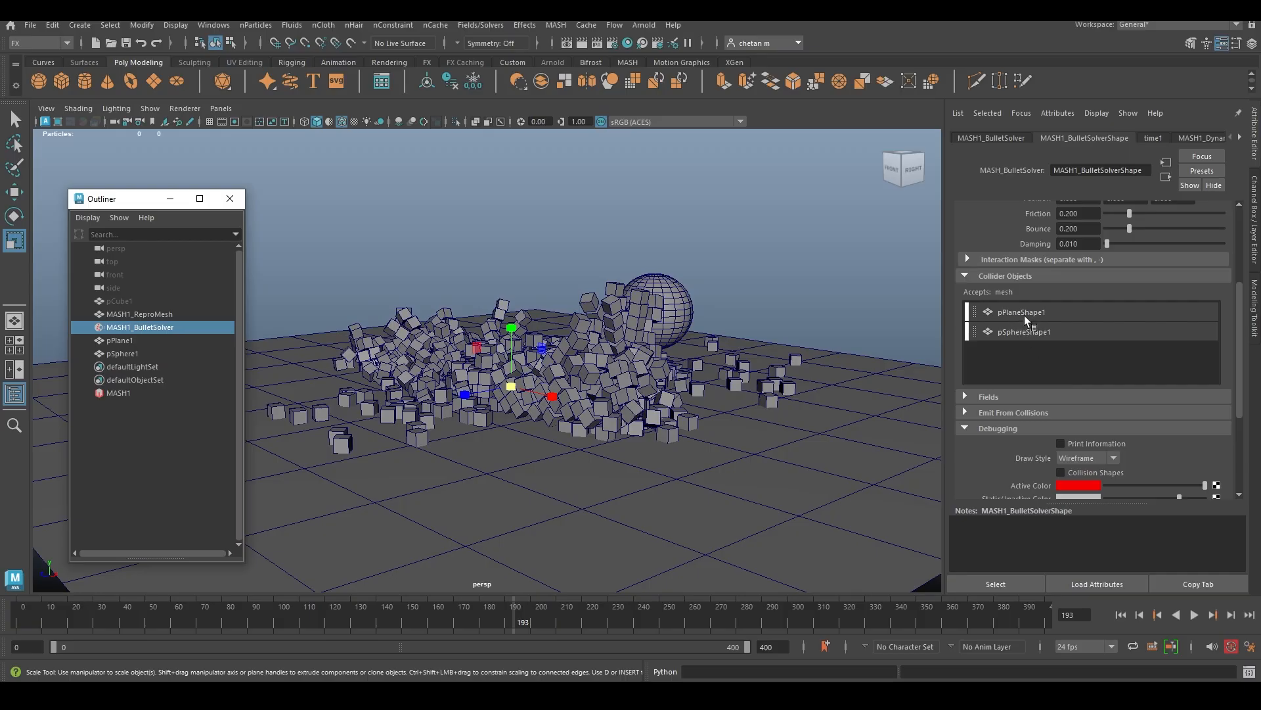
Break the connections of pPlaneShape1 and pSphereShape1 in the Bullet solver's Collider Objects.
{"action": "right_click", "coordinate": [1019, 309]}
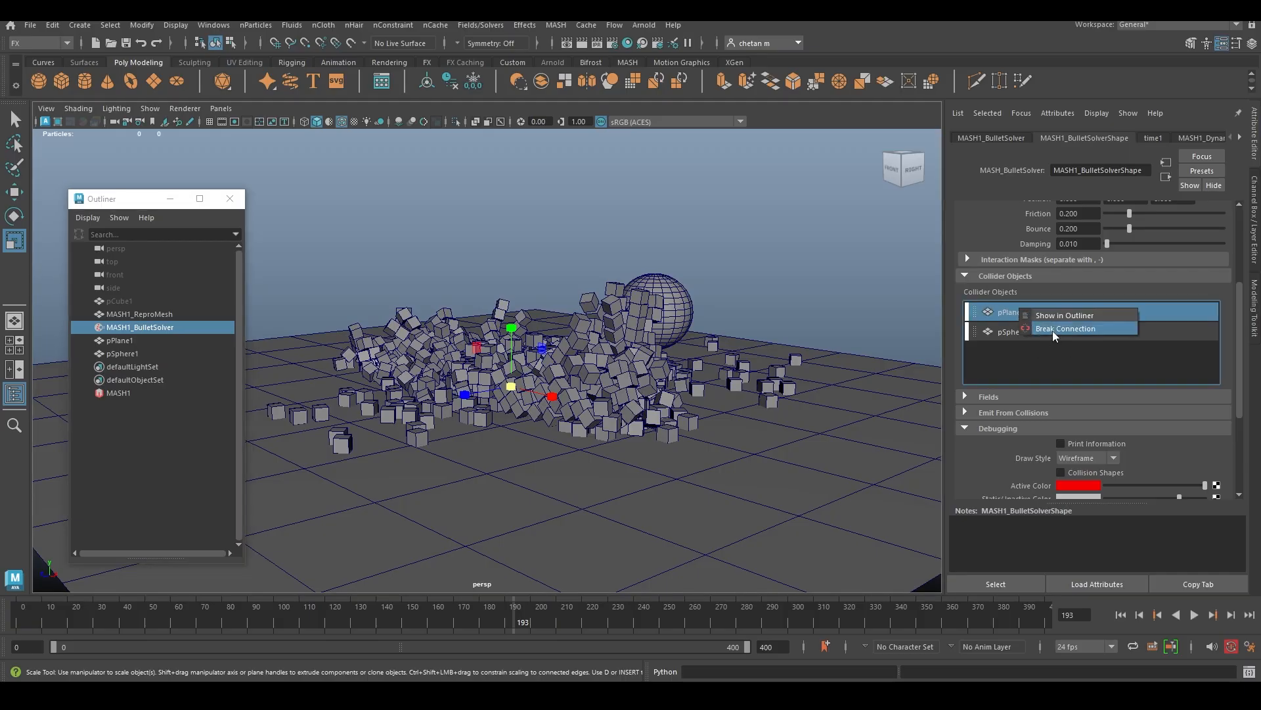
{"action": "left_click", "coordinate": [1053, 330]}
{"action": "right_click", "coordinate": [1033, 314]}
{"action": "left_click", "coordinate": [1061, 334]}
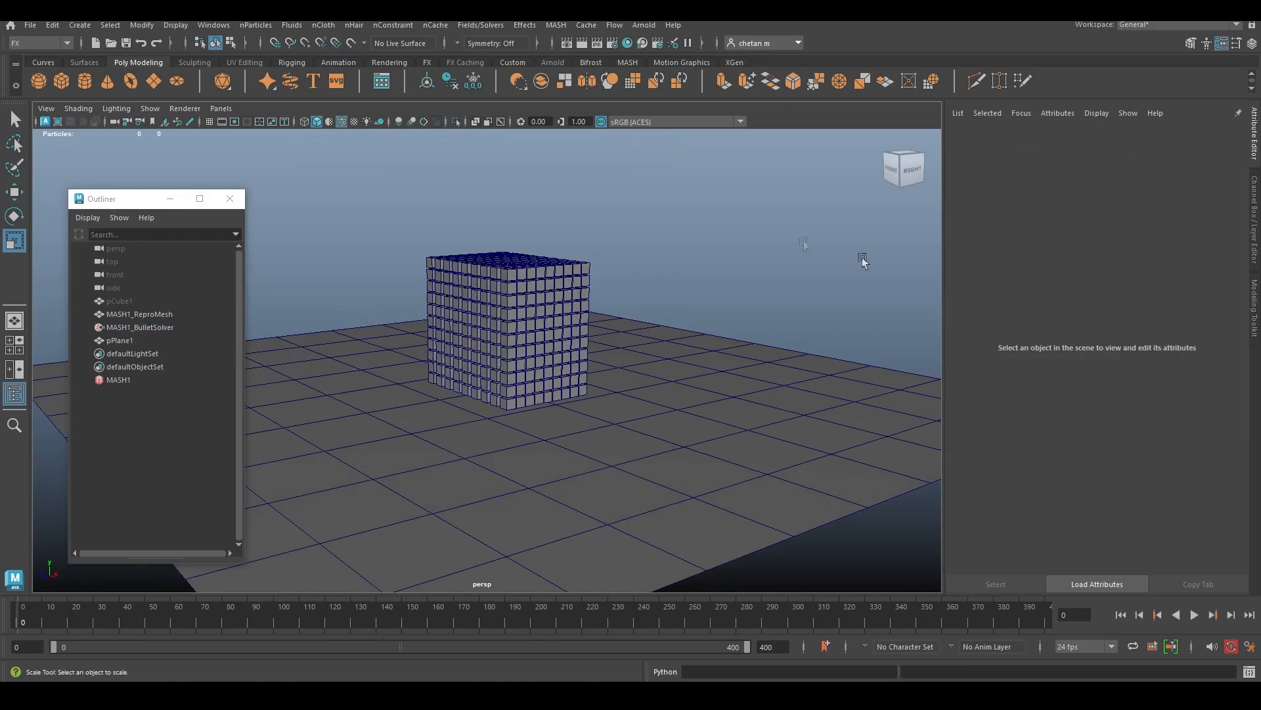
{"action": "left_click_drag", "start_coordinate": [613, 421], "coordinate": [600, 422], "text": "alt"}
{"action": "middle_click_drag", "start_coordinate": [763, 546], "coordinate": [779, 567], "text": "alt"}
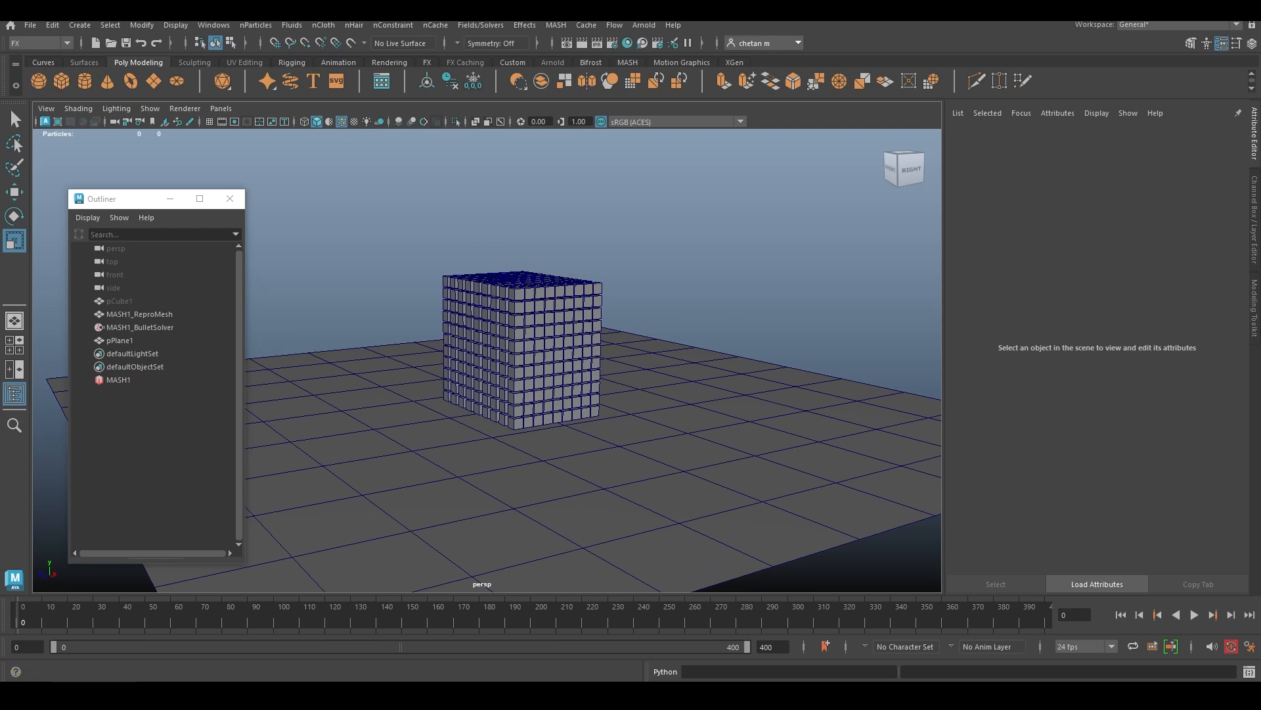
Show the Fields list of MASH1_BulletSolver and check its options.
{"action": "left_click", "coordinate": [146, 329]}
{"action": "left_click", "coordinate": [969, 277]}
{"action": "left_click", "coordinate": [970, 449]}
{"action": "scroll", "coordinate": [1051, 407], "scroll_direction": "down", "scroll_amount": 3}
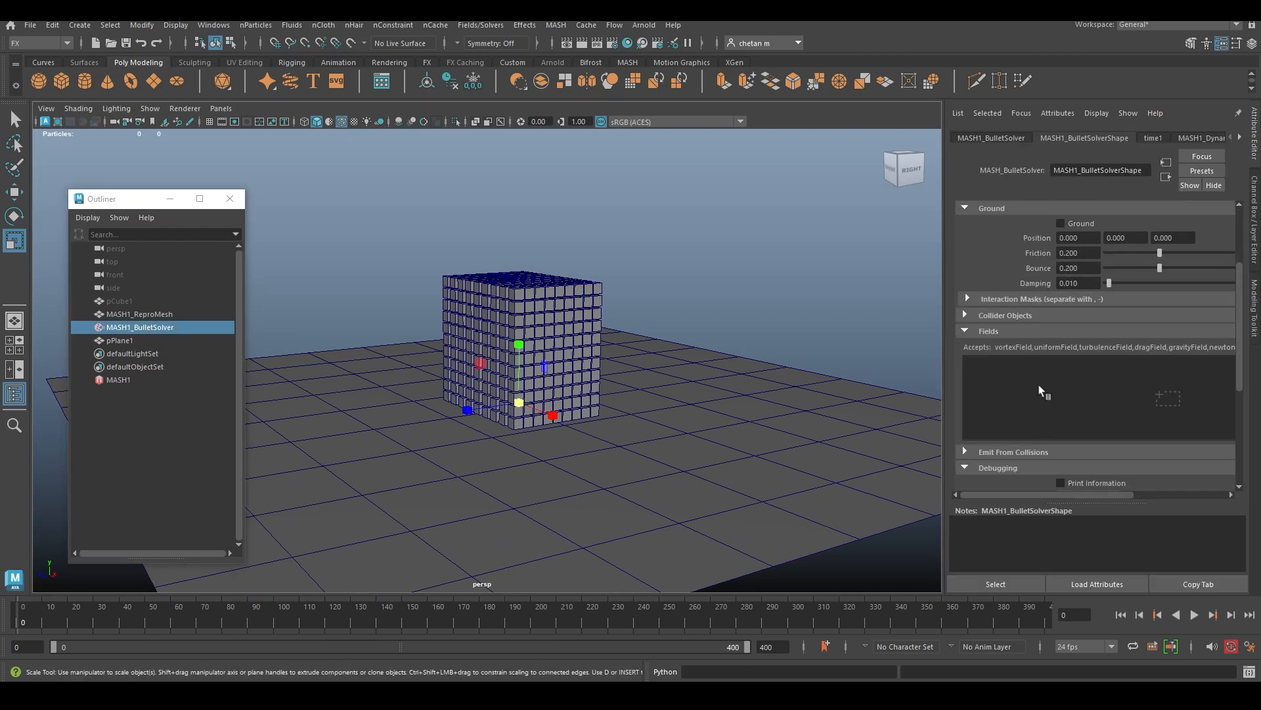
{"action": "left_click_drag", "start_coordinate": [674, 419], "coordinate": [700, 427], "text": "alt"}
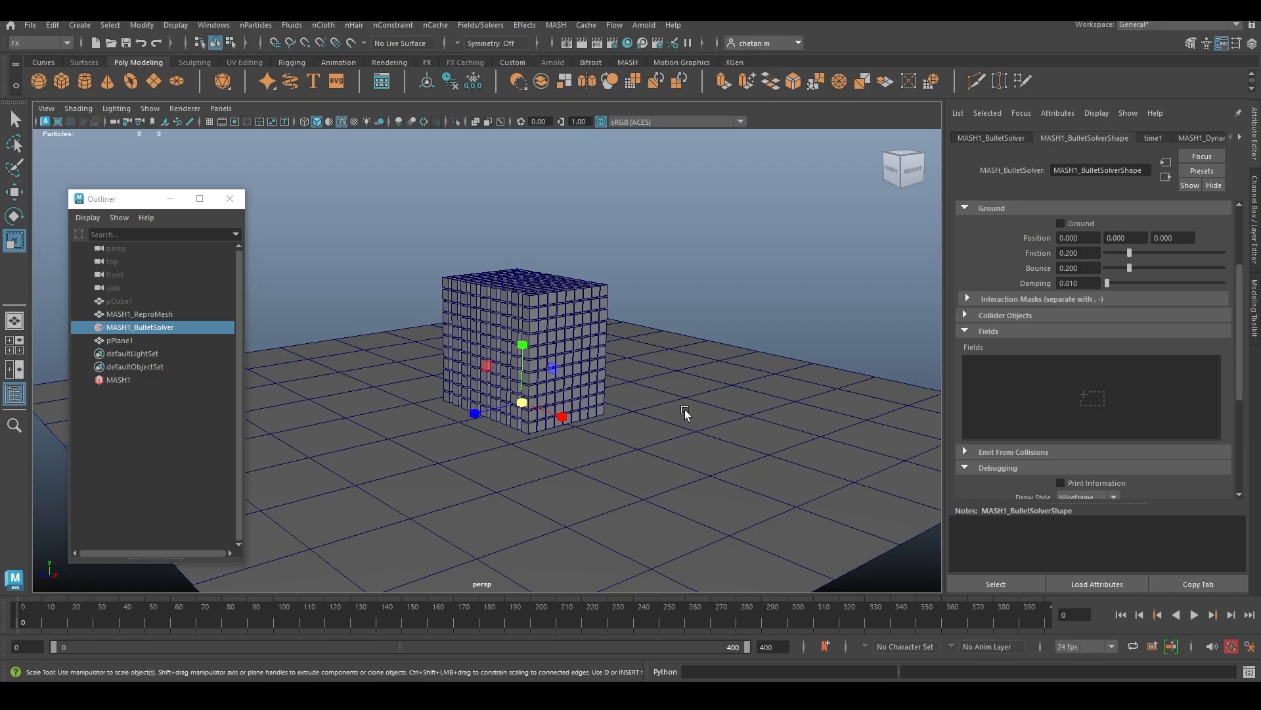
{"action": "left_click_drag", "start_coordinate": [684, 409], "coordinate": [697, 376], "text": "alt"}
{"action": "right_click", "coordinate": [1067, 376]}
{"action": "left_click", "coordinate": [1092, 387]}
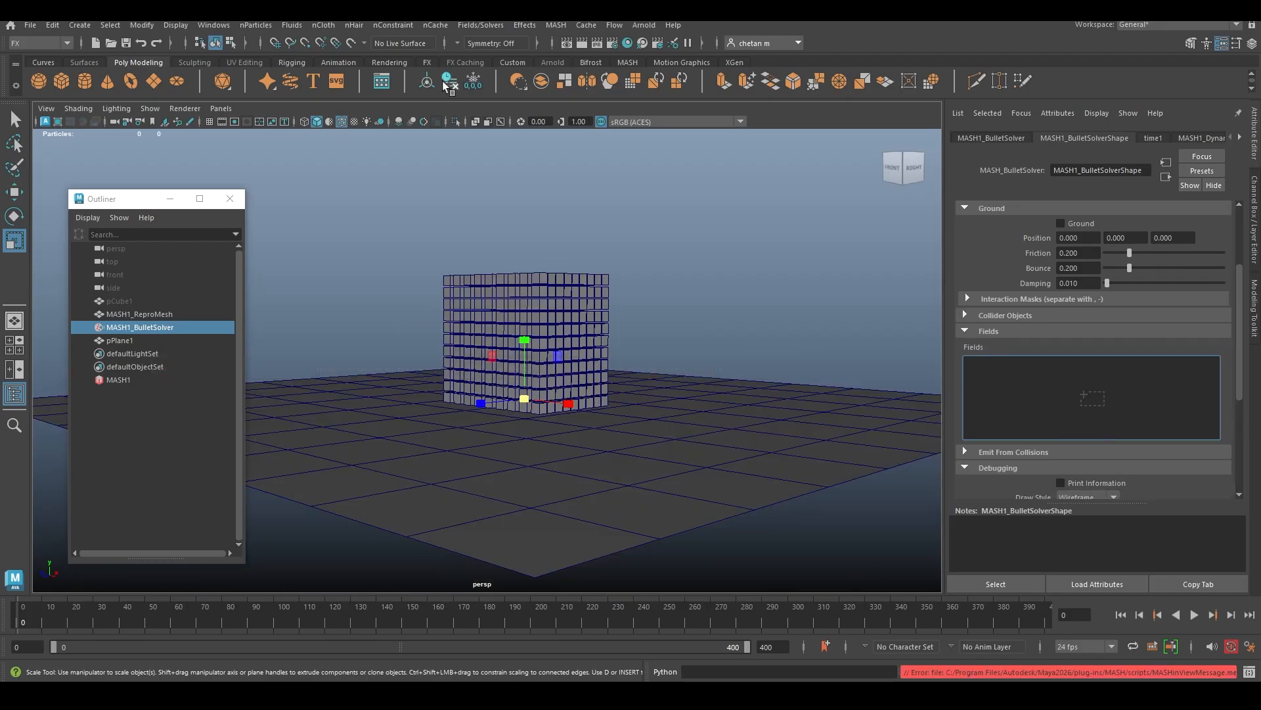
Create a turbulence field with Magnitude about 22.8 and Attenuation 0.
{"action": "left_click", "coordinate": [487, 28]}
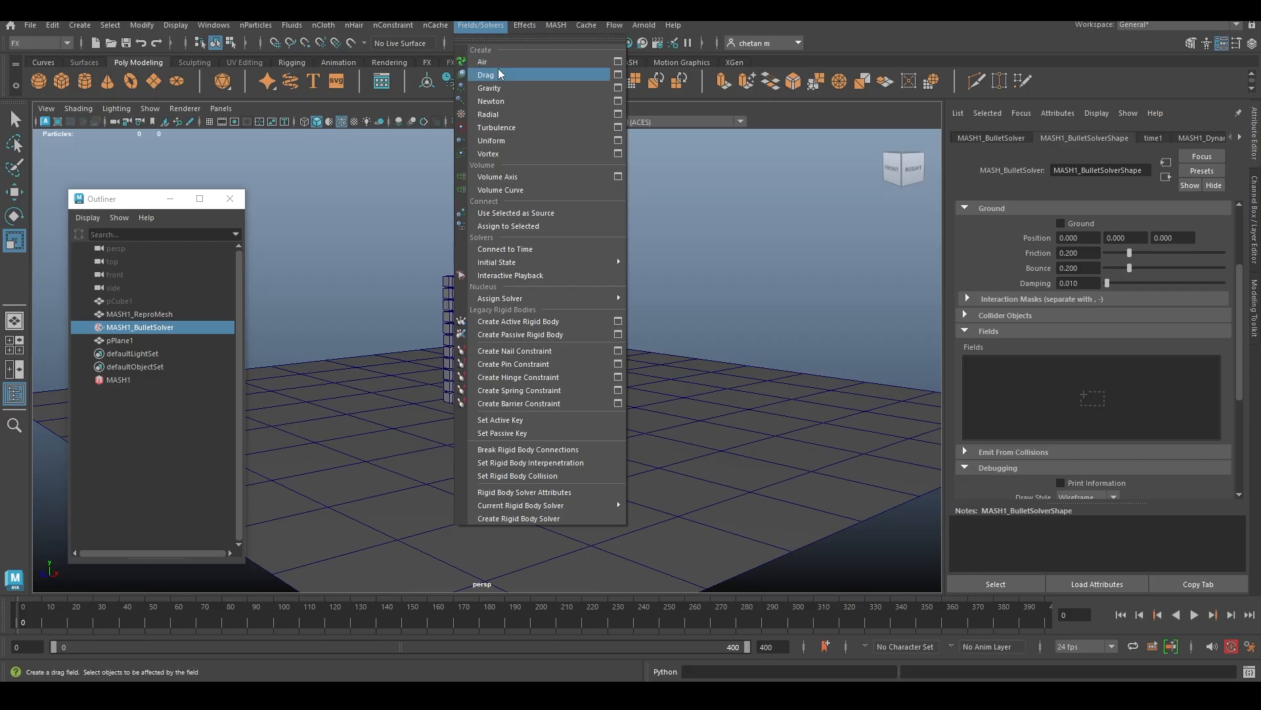
{"action": "left_click", "coordinate": [502, 127]}
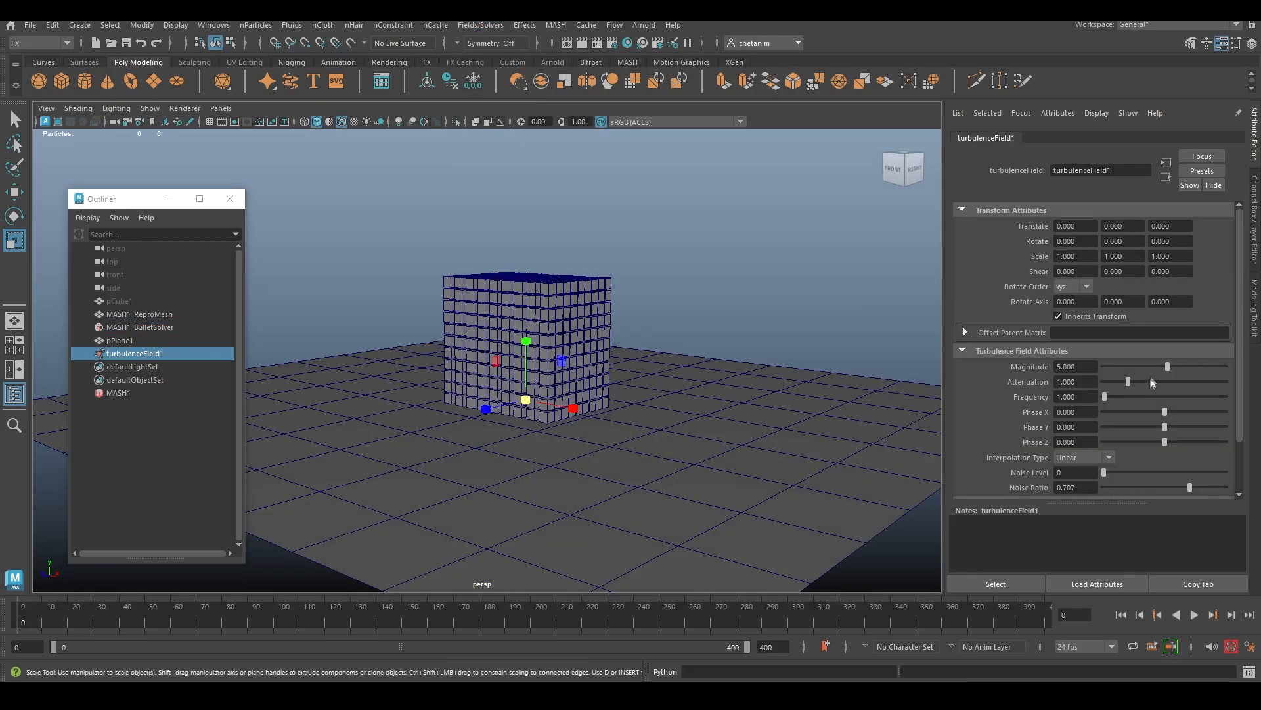
{"action": "left_click_drag", "start_coordinate": [1172, 368], "coordinate": [1178, 369]}
Play the simulation with the turbulence field in the scene, and return to frame 0.
{"action": "left_click", "coordinate": [1195, 614]}
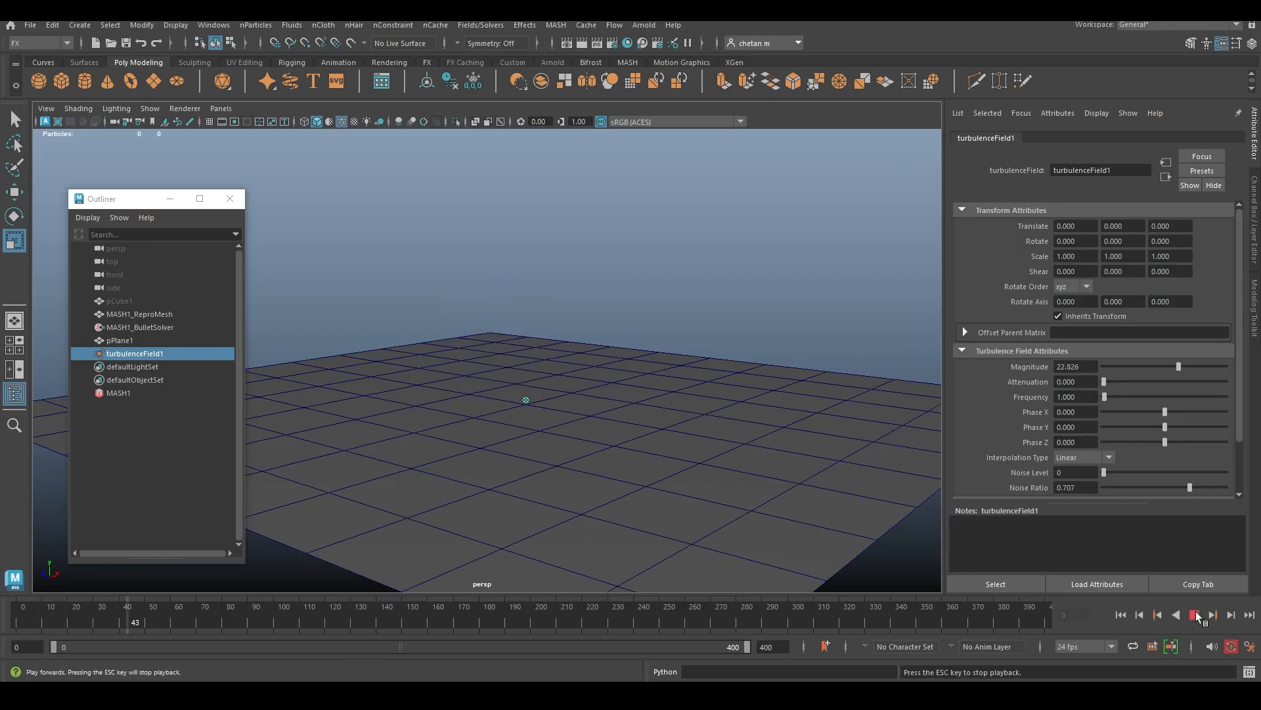
{"action": "left_click", "coordinate": [1196, 615]}
{"action": "left_click", "coordinate": [1121, 615]}
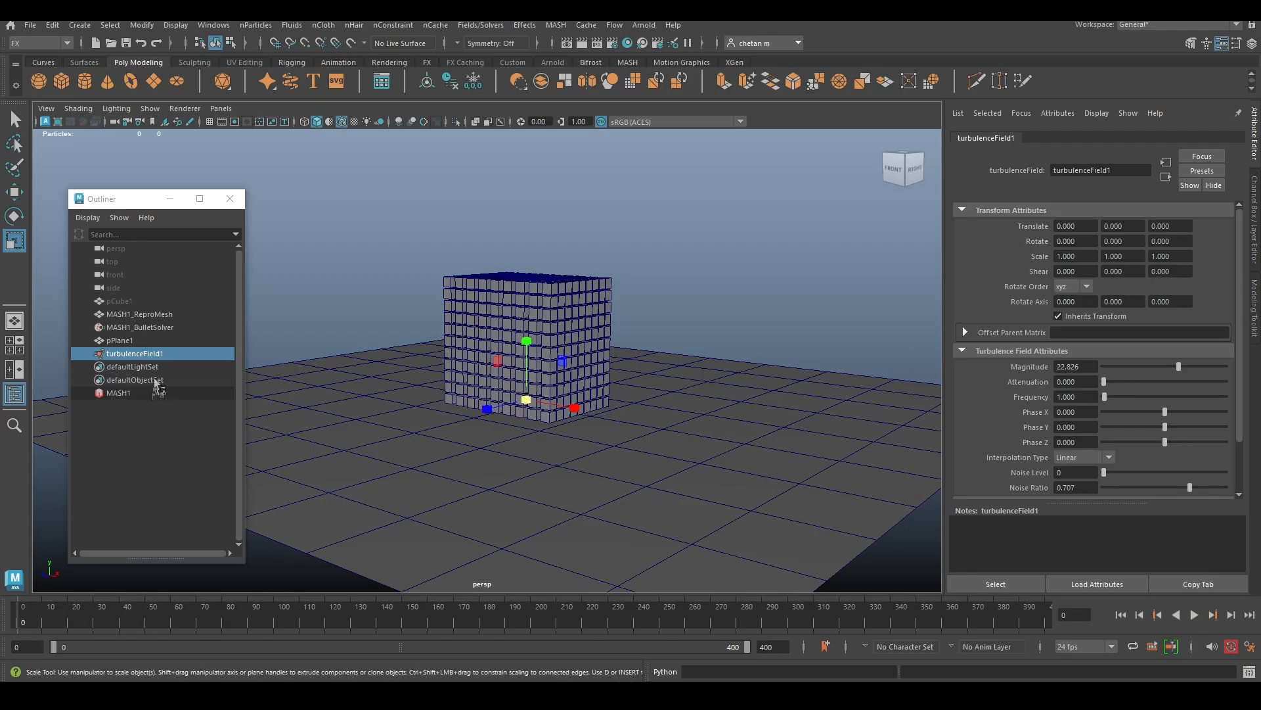
Add pPlane1 to the Collider Objects of MASH1_BulletSolver and play the simulation to frame 49.
{"action": "left_click", "coordinate": [147, 328]}
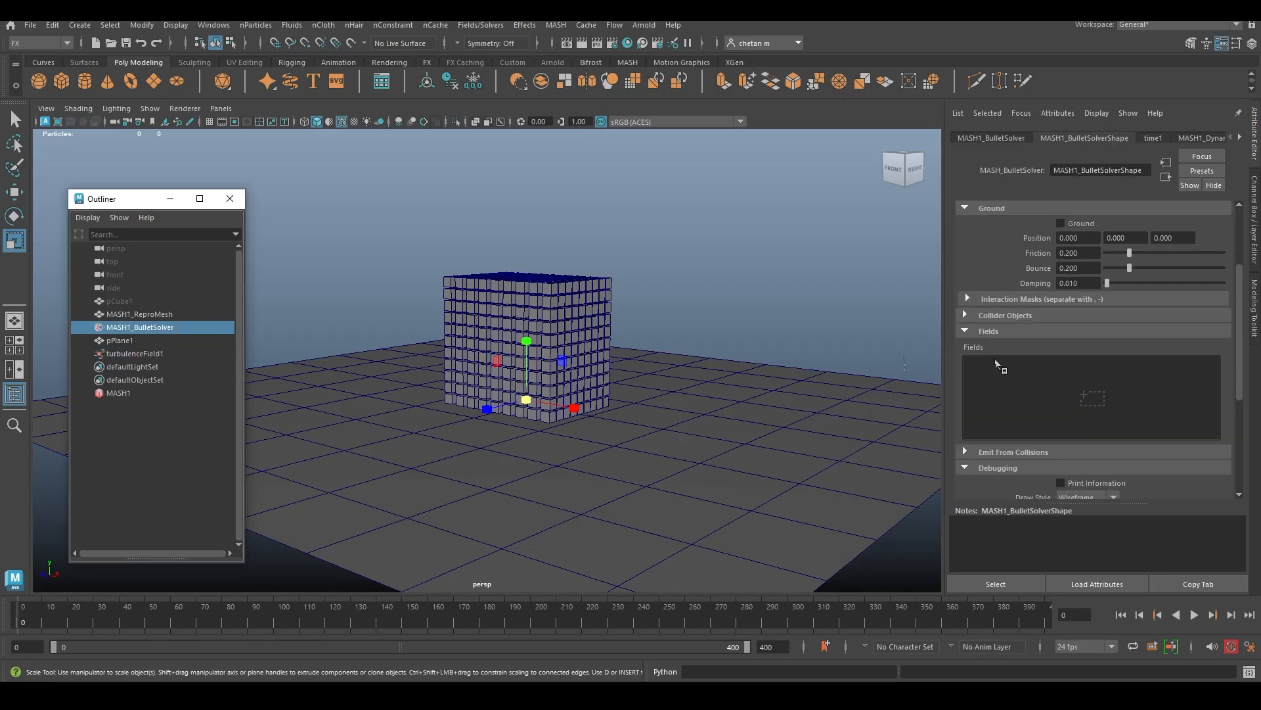
{"action": "middle_click_drag", "start_coordinate": [124, 341], "coordinate": [984, 392]}
{"action": "left_click", "coordinate": [992, 317]}
{"action": "middle_click_drag", "start_coordinate": [125, 340], "coordinate": [1100, 368]}
{"action": "left_click", "coordinate": [1195, 616]}
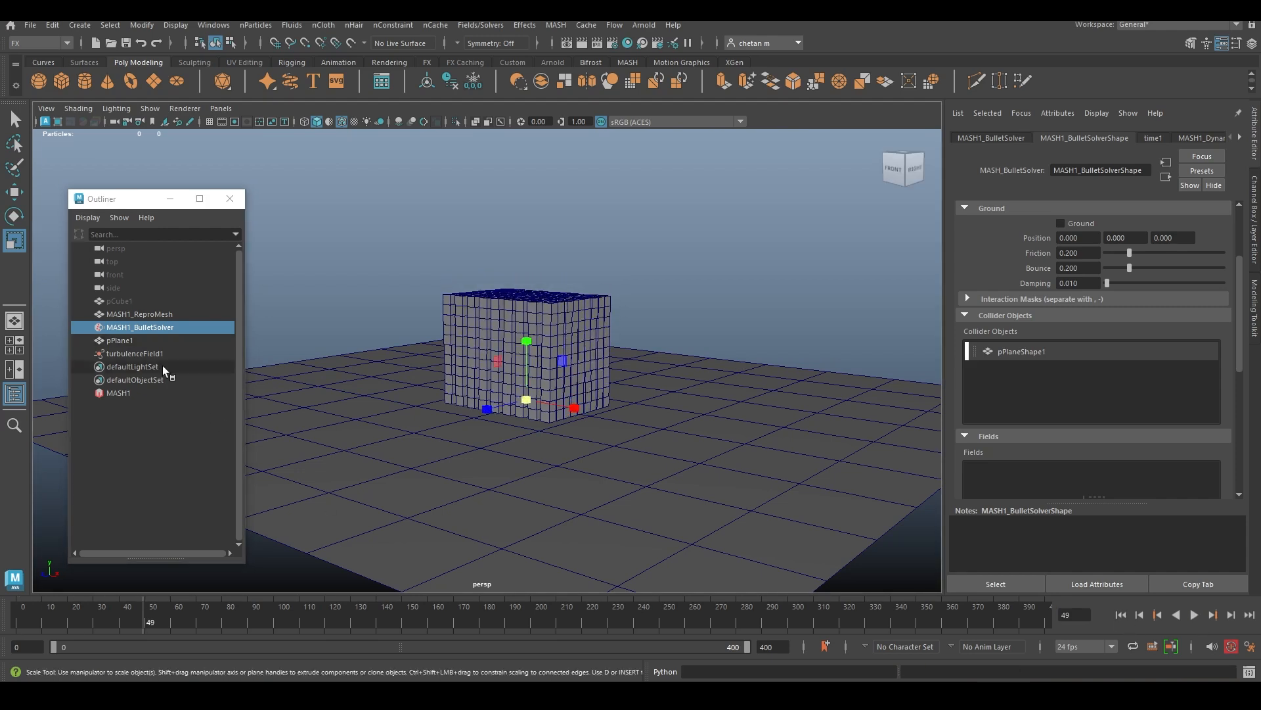
Connect turbulenceField1 to the Fields of MASH1_BulletSolver and play the simulation.
{"action": "scroll", "coordinate": [1028, 399], "scroll_direction": "down", "scroll_amount": 3}
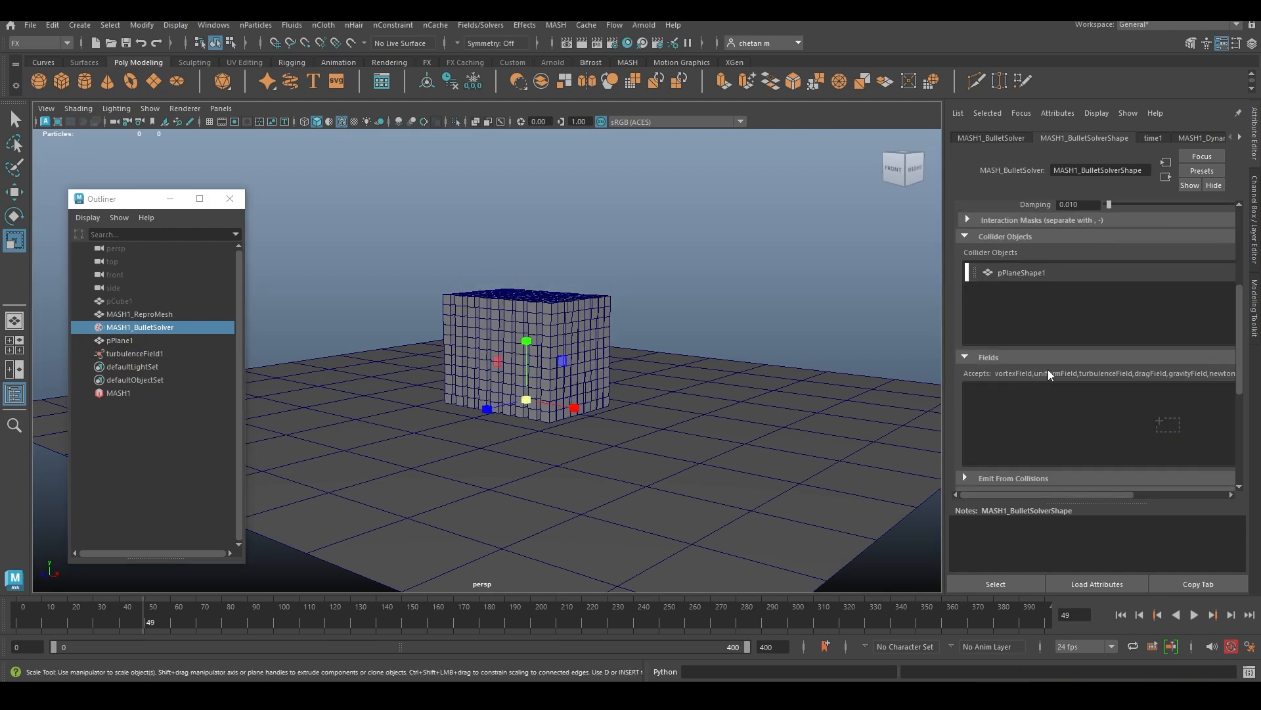
{"action": "middle_click_drag", "start_coordinate": [124, 356], "coordinate": [589, 251]}
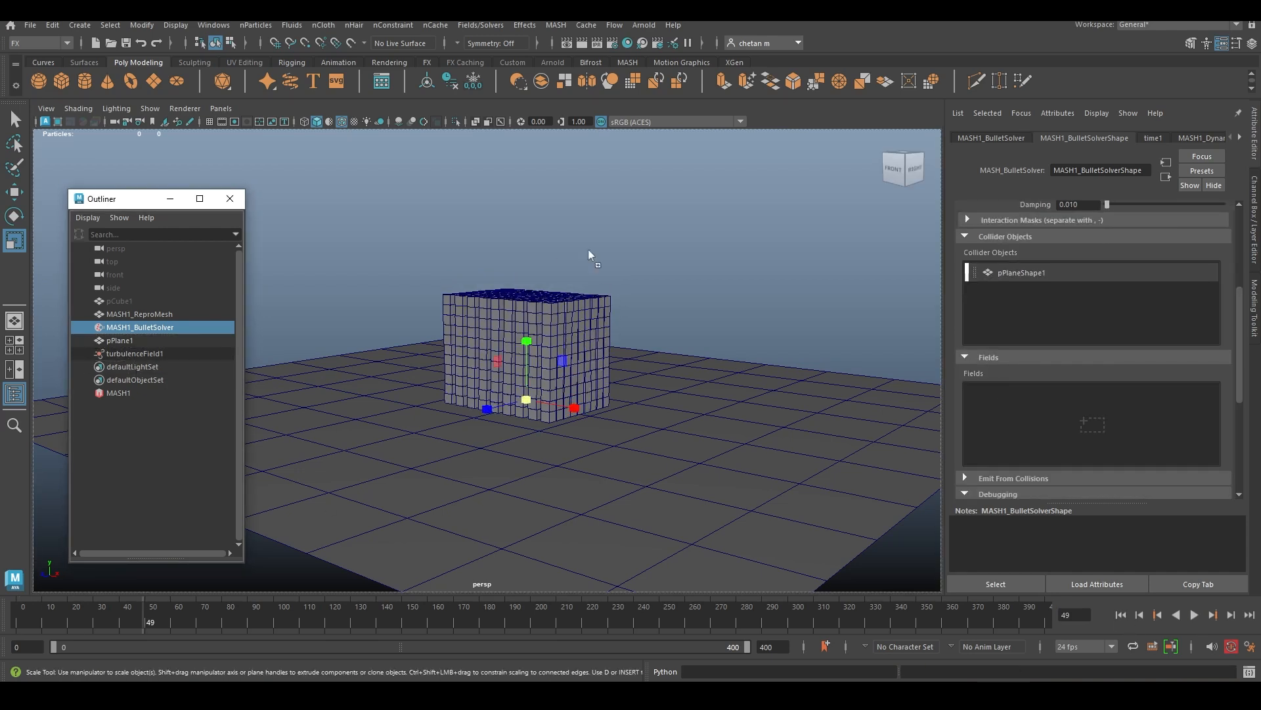
{"action": "middle_click_drag", "start_coordinate": [1014, 413], "coordinate": [1016, 416]}
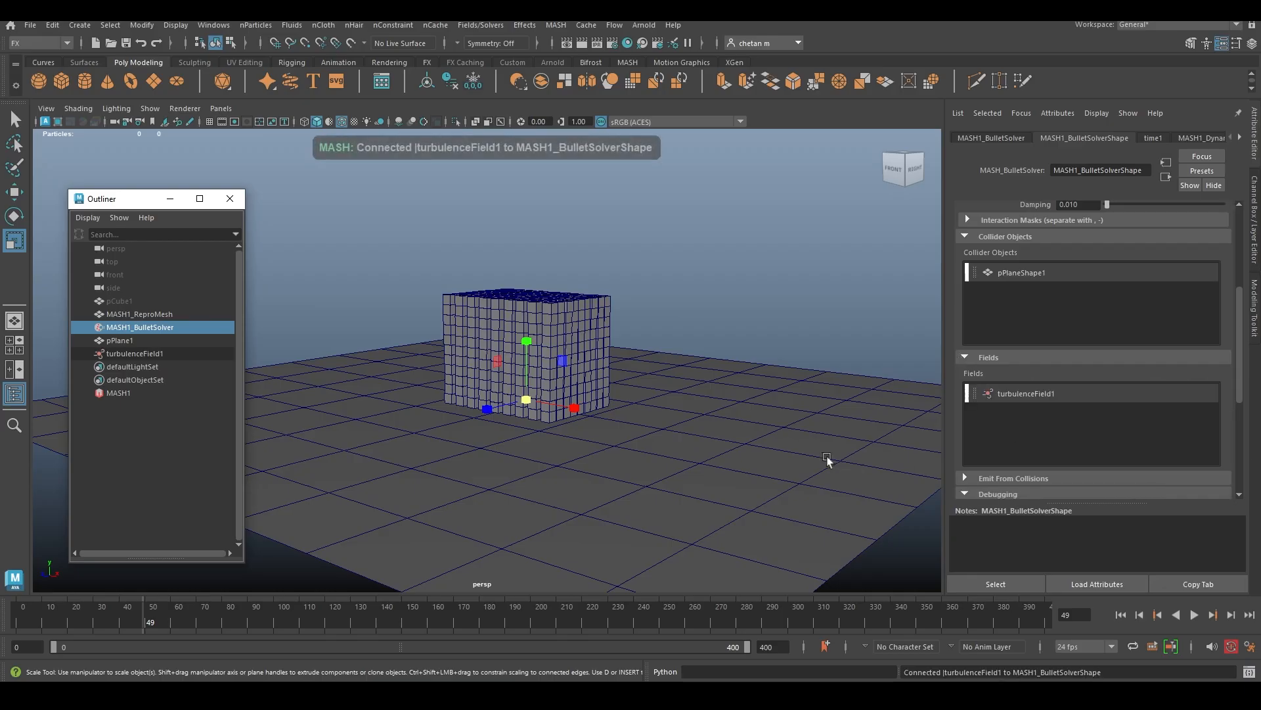
{"action": "left_click", "coordinate": [1196, 615]}
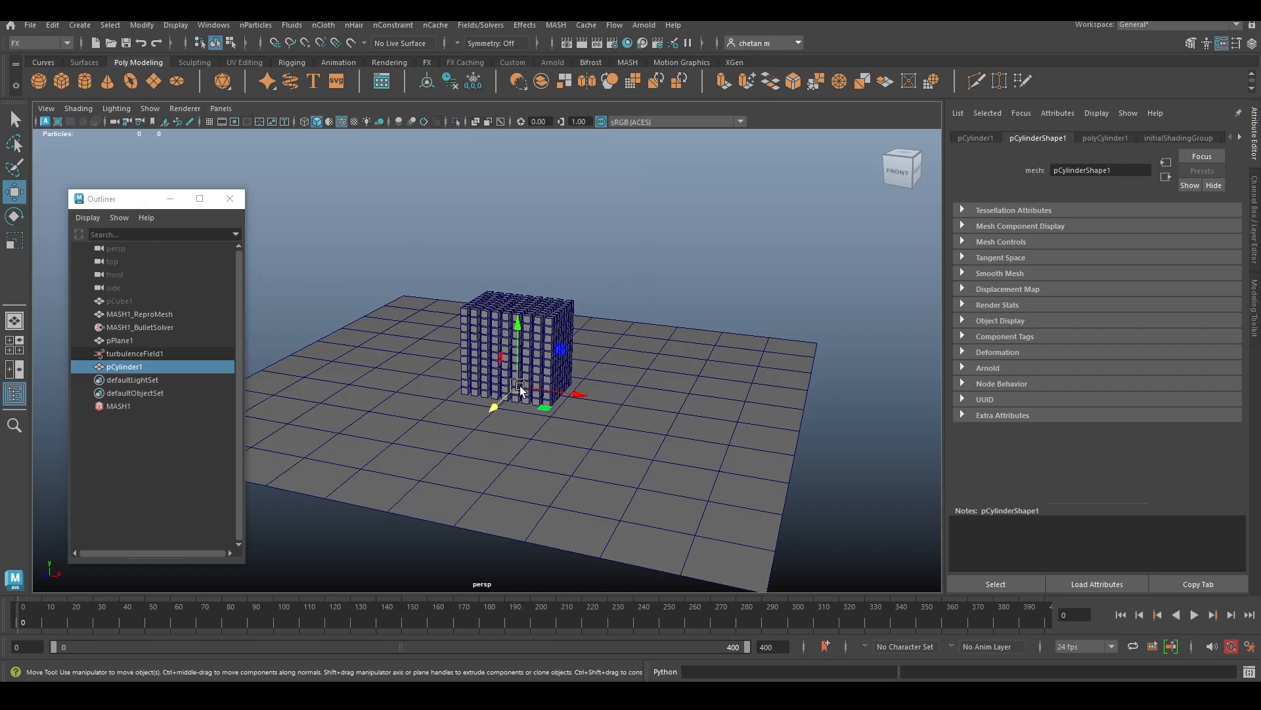
Scale the cylinder uniformly to about 11.2 and raise it so that it encloses the cube grid.
{"action": "key", "text": "r"}
{"action": "left_click_drag", "start_coordinate": [520, 384], "coordinate": [633, 432]}
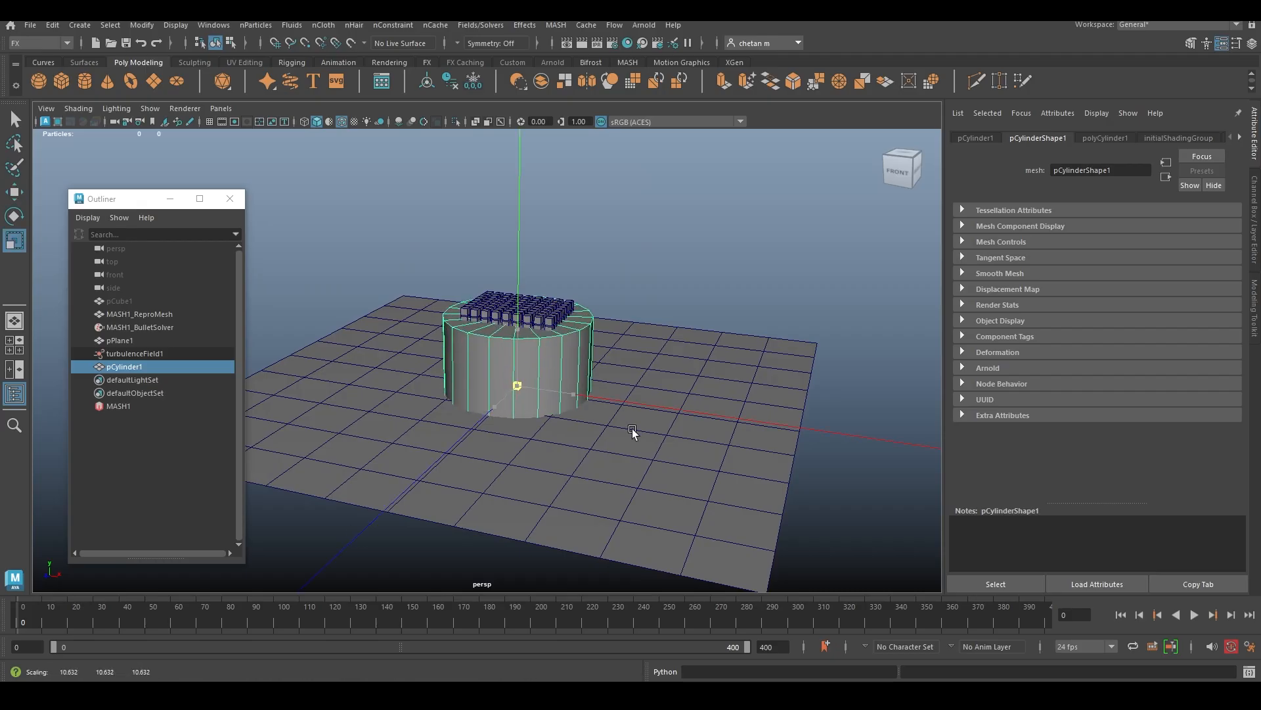
{"action": "key", "text": "w"}
{"action": "left_click_drag", "start_coordinate": [516, 330], "coordinate": [490, 267]}
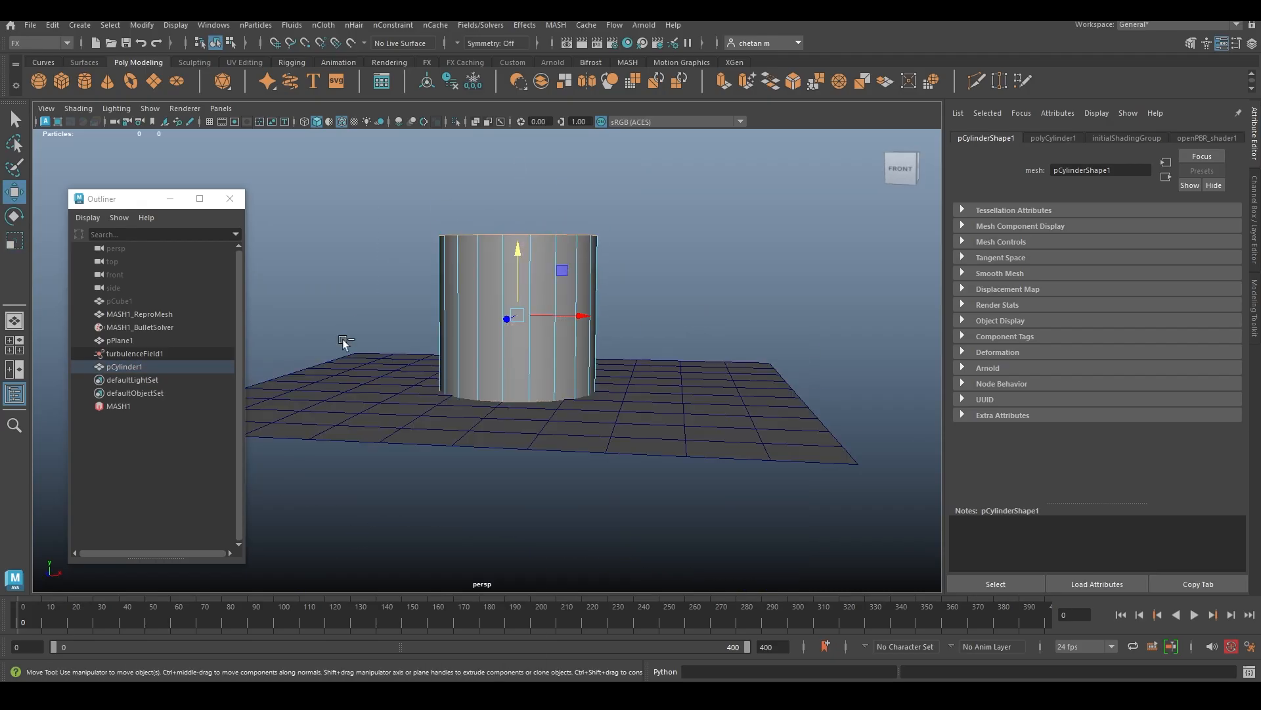
Extrude the open-topped cylinder's faces to give its wall thickness, and delete the ground plane.
{"action": "left_click_drag", "start_coordinate": [322, 198], "coordinate": [748, 461]}
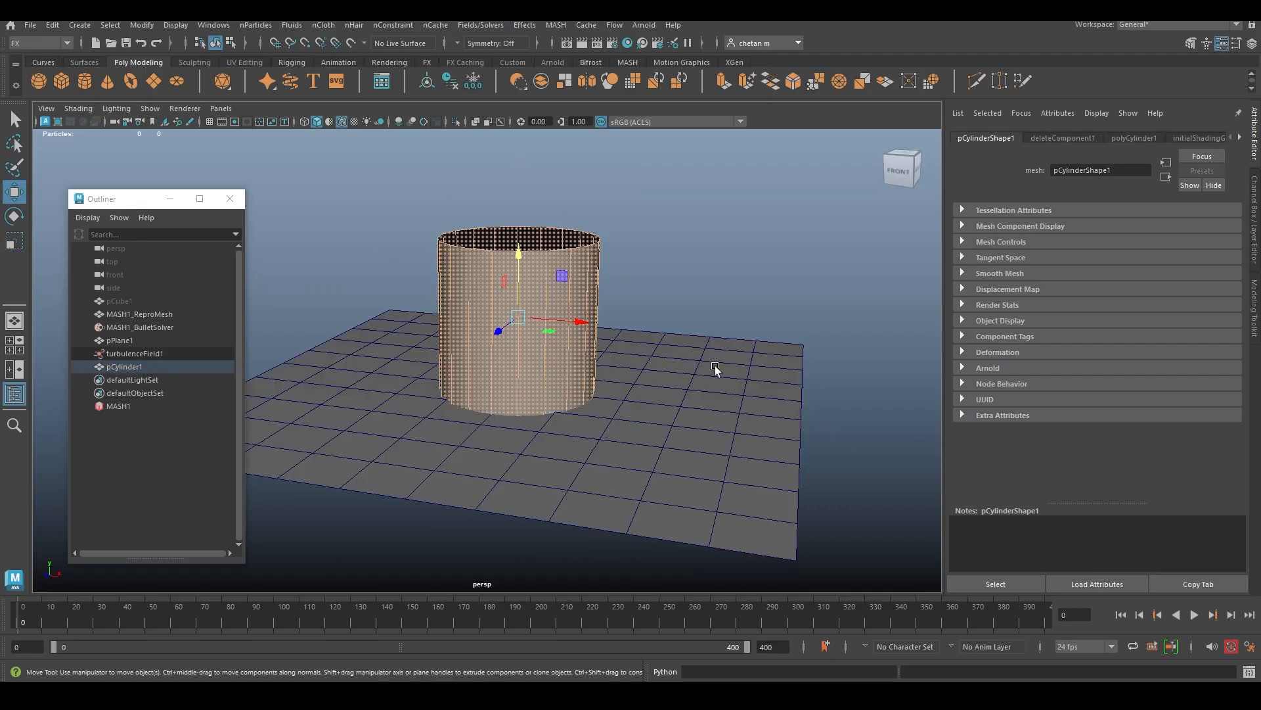
{"action": "right_click_drag", "start_coordinate": [516, 264], "coordinate": [589, 248]}
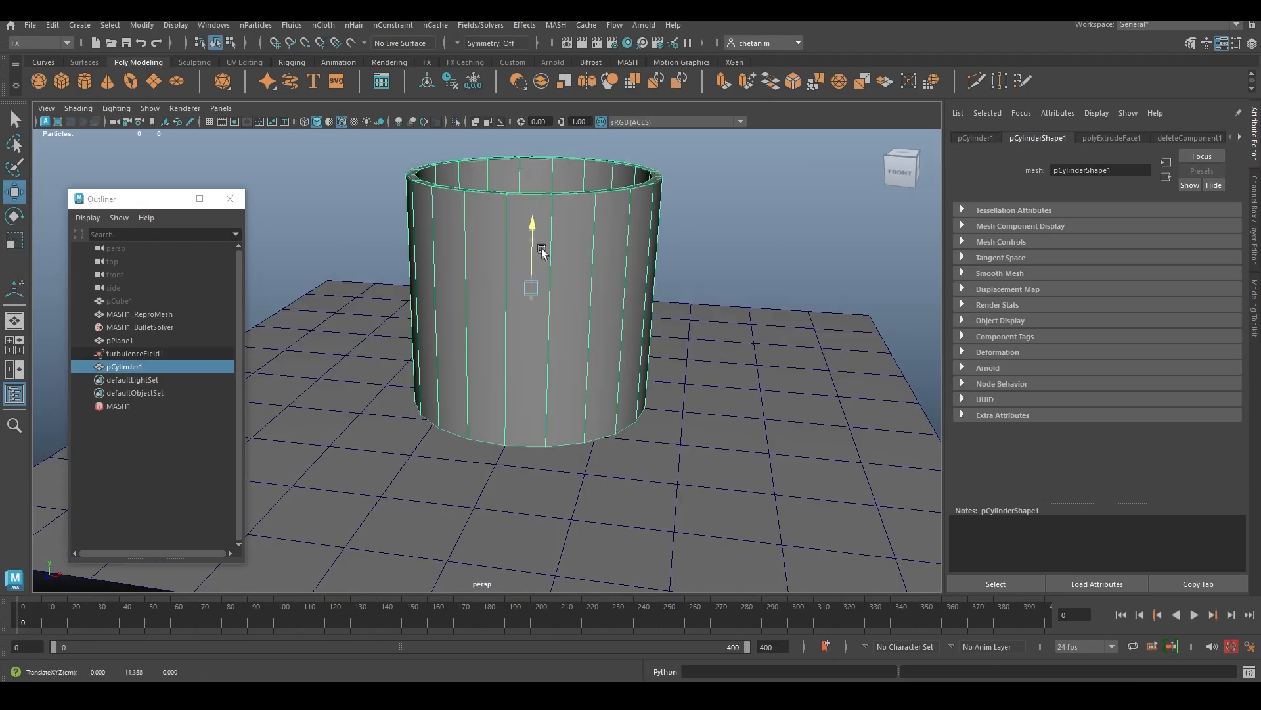
{"action": "left_click", "coordinate": [663, 467]}
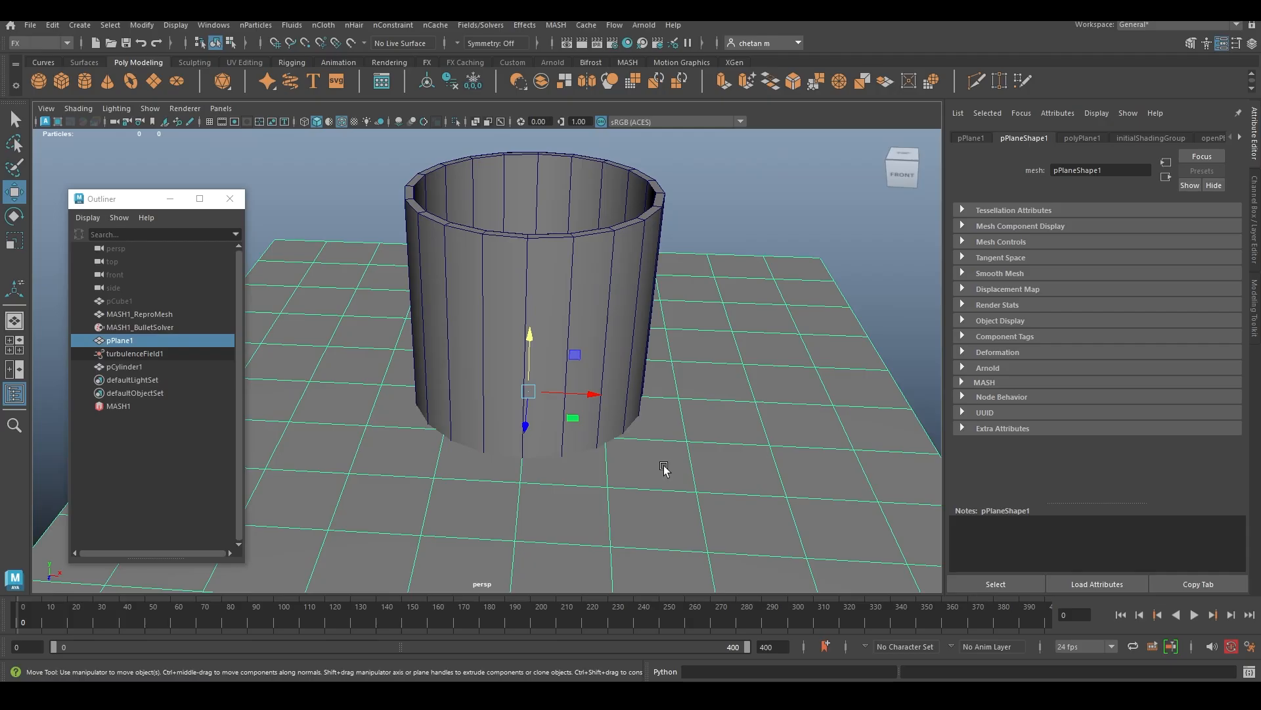
{"action": "key", "text": "Delete"}
Put the cylinder on a new display layer and set the layer to template display.
{"action": "left_click", "coordinate": [578, 355]}
{"action": "left_click", "coordinate": [1254, 220]}
{"action": "left_click", "coordinate": [1236, 489]}
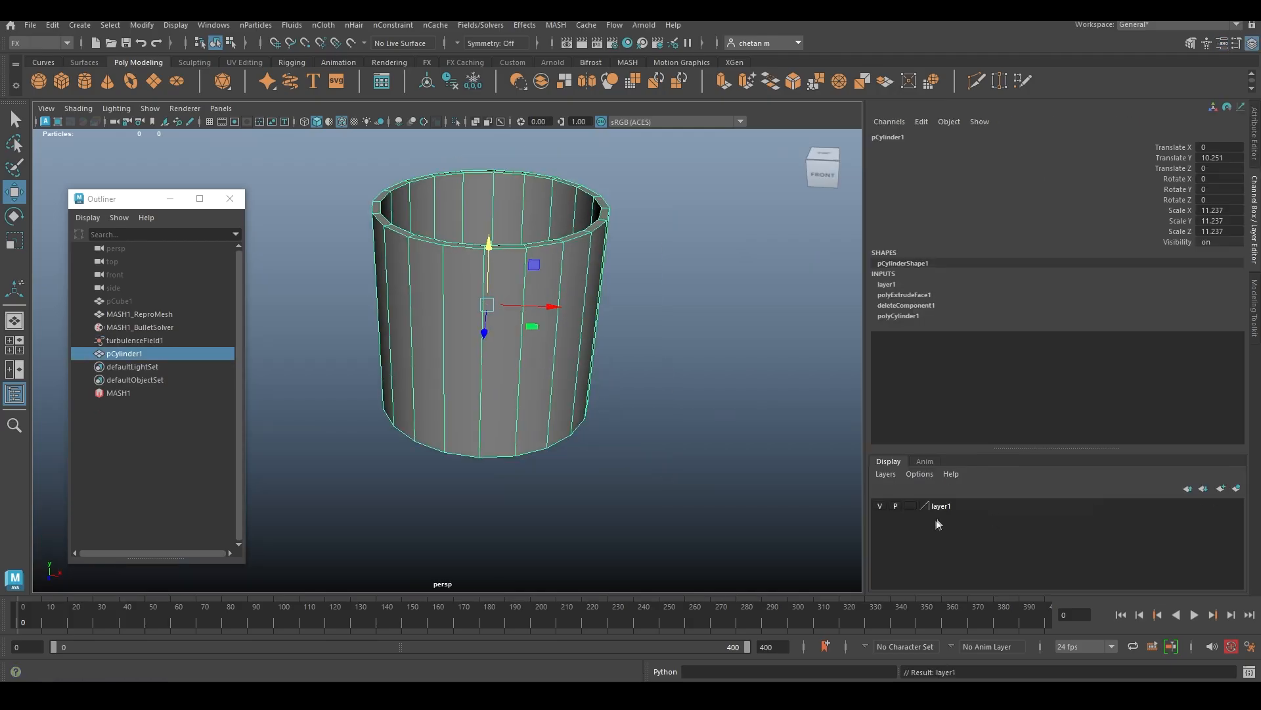
{"action": "left_click_drag", "start_coordinate": [639, 466], "coordinate": [619, 457], "text": "alt"}
{"action": "left_click", "coordinate": [910, 506]}
Switch the viewport to a light grey background and add pCylinder1 to the Collider Objects of MASH1_BulletSolver.
{"action": "left_click_drag", "start_coordinate": [490, 456], "coordinate": [484, 413], "text": "alt"}
{"action": "scroll", "coordinate": [490, 419], "scroll_direction": "up", "scroll_amount": 4}
{"action": "middle_click_drag", "start_coordinate": [496, 427], "coordinate": [502, 462], "text": "alt"}
{"action": "left_click", "coordinate": [127, 341]}
{"action": "key", "text": "alt+b"}
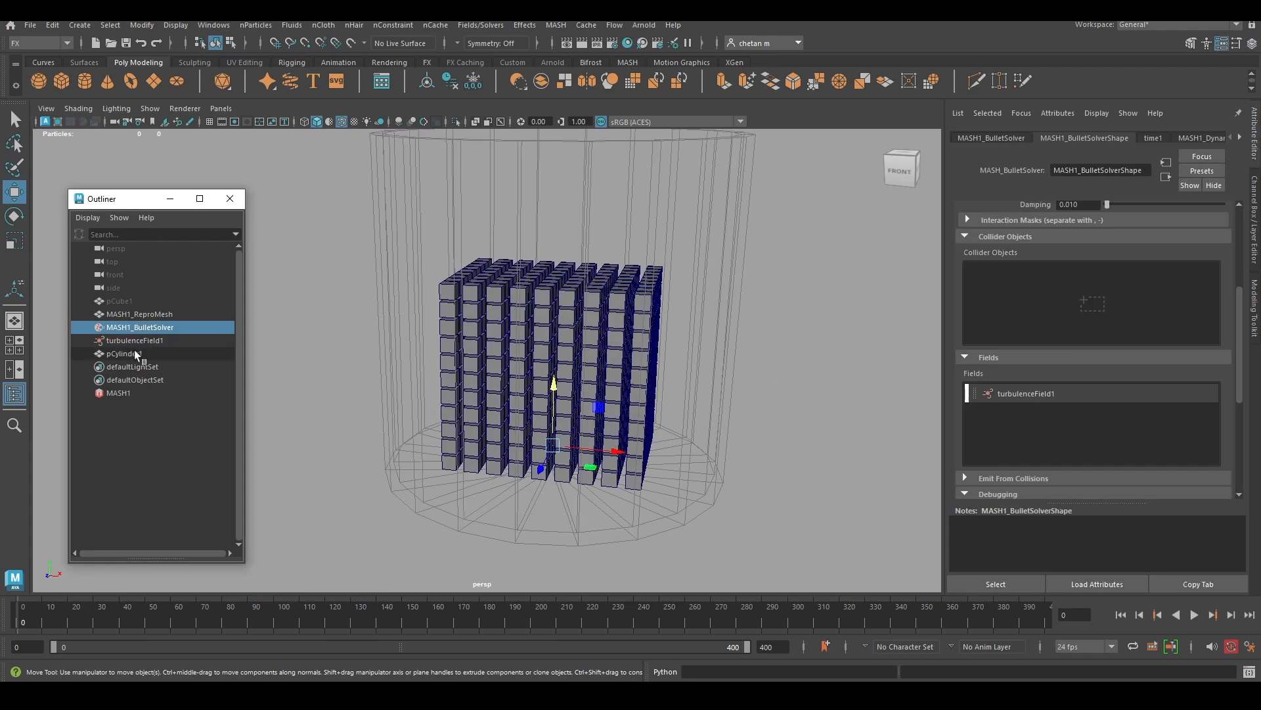
{"action": "left_click_drag", "start_coordinate": [134, 350], "coordinate": [1026, 283]}
{"action": "scroll", "coordinate": [690, 384], "scroll_direction": "down", "scroll_amount": 3}
Play the simulation of the cubes inside the cylinder, restore the blue gradient background, and return to frame 0.
{"action": "left_click", "coordinate": [1194, 614]}
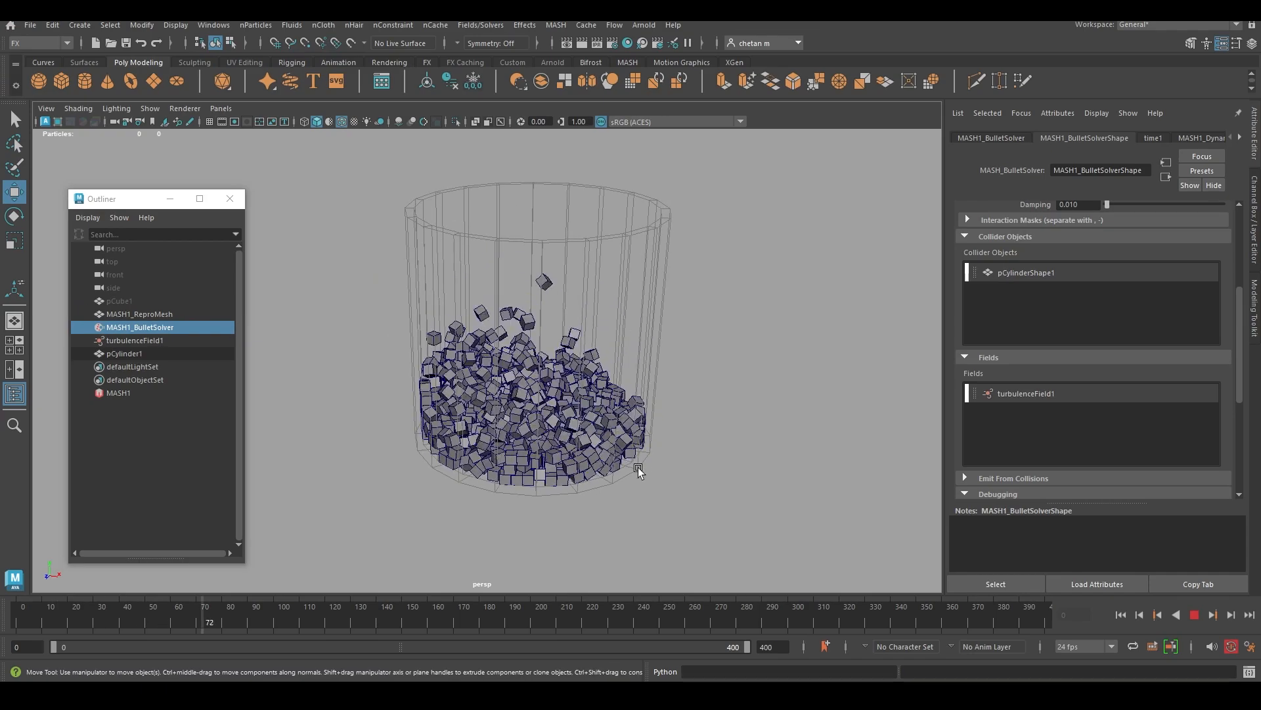
{"action": "key", "text": "alt+b"}
{"action": "left_click_drag", "start_coordinate": [692, 448], "coordinate": [663, 431], "text": "alt"}
{"action": "right_click_drag", "start_coordinate": [663, 432], "coordinate": [685, 442], "text": "alt"}
{"action": "left_click", "coordinate": [1194, 615]}
{"action": "left_click", "coordinate": [1121, 614]}
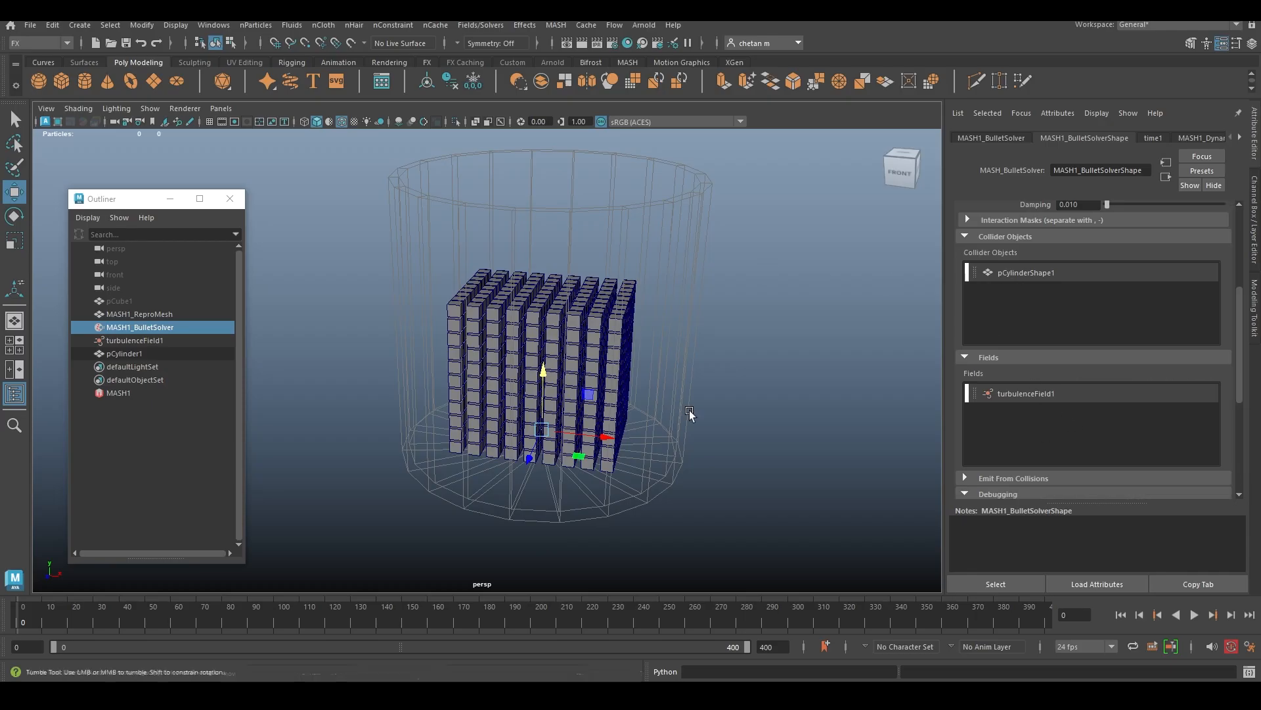
{"action": "left_click_drag", "start_coordinate": [689, 411], "coordinate": [677, 414], "text": "alt"}
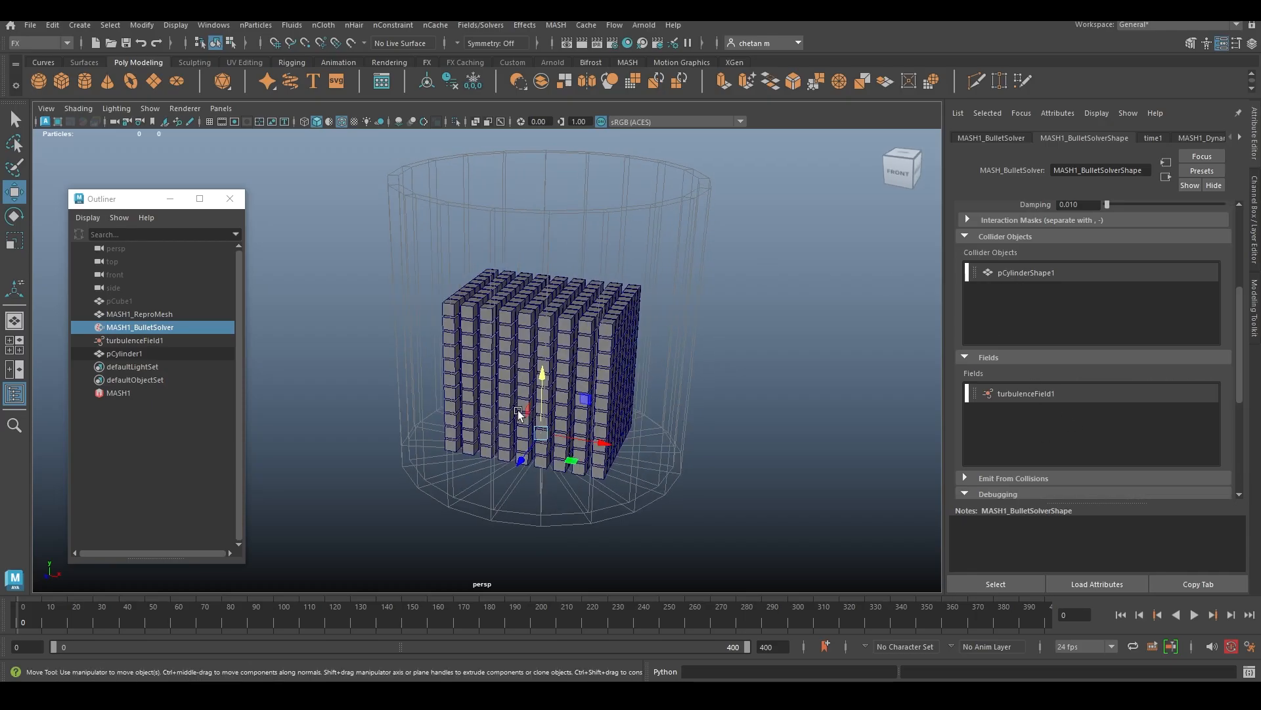
Create a vortex field with Magnitude about 33.7 and connect it to the Fields of MASH1_BulletSolver.
{"action": "left_click", "coordinate": [483, 25]}
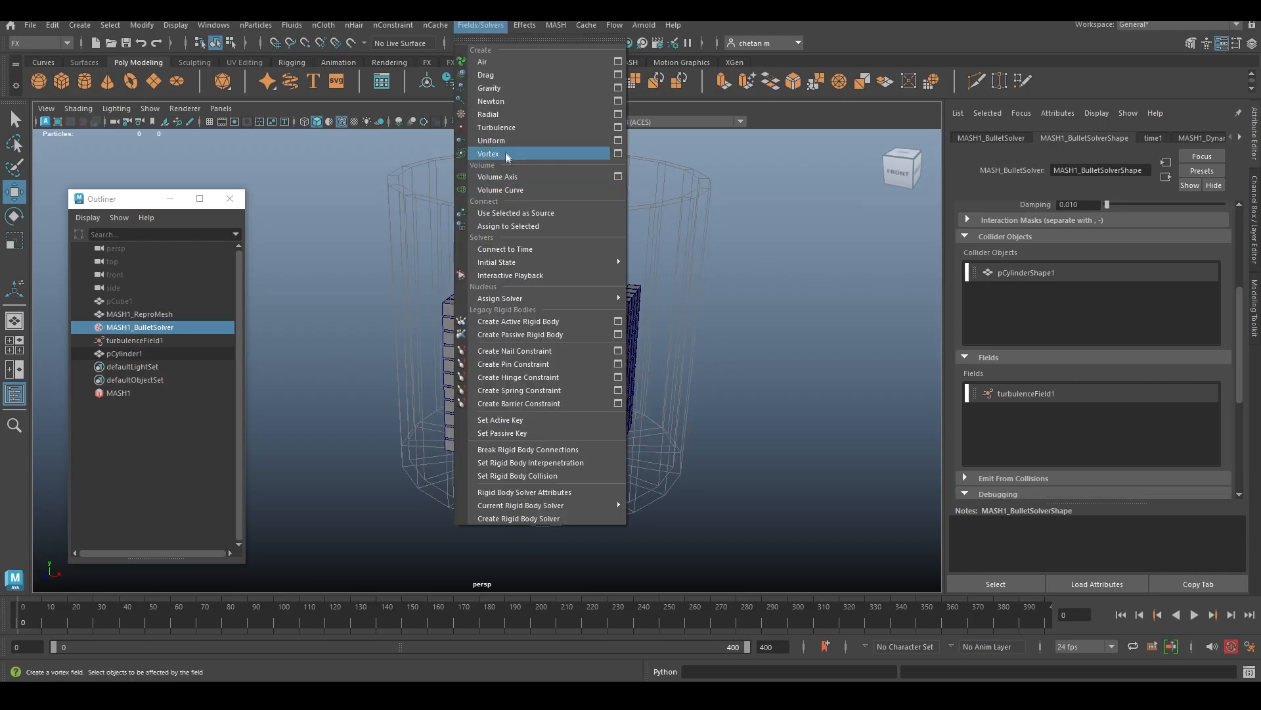
{"action": "left_click", "coordinate": [496, 156]}
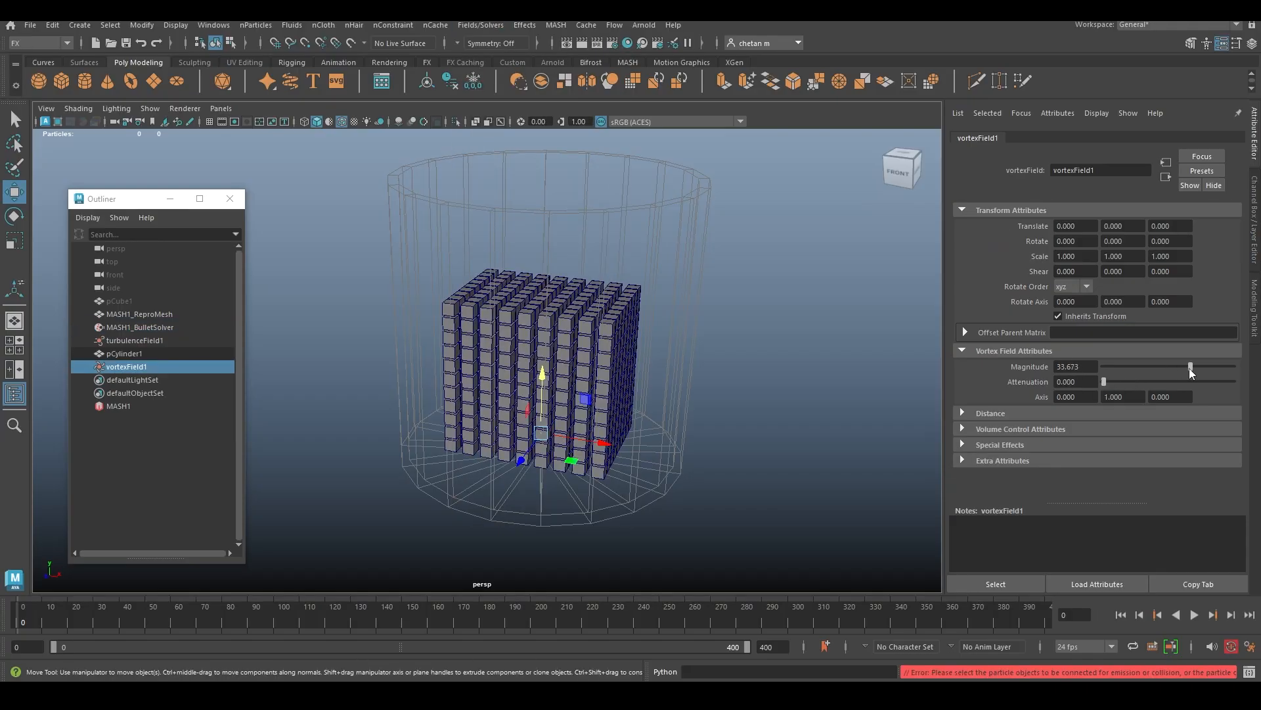
{"action": "left_click", "coordinate": [153, 327]}
{"action": "middle_click_drag", "start_coordinate": [126, 369], "coordinate": [1118, 441]}
Play the simulation with the vortex field to frame 133 and examine how the cubes spread around the cylinder.
{"action": "left_click", "coordinate": [1195, 614]}
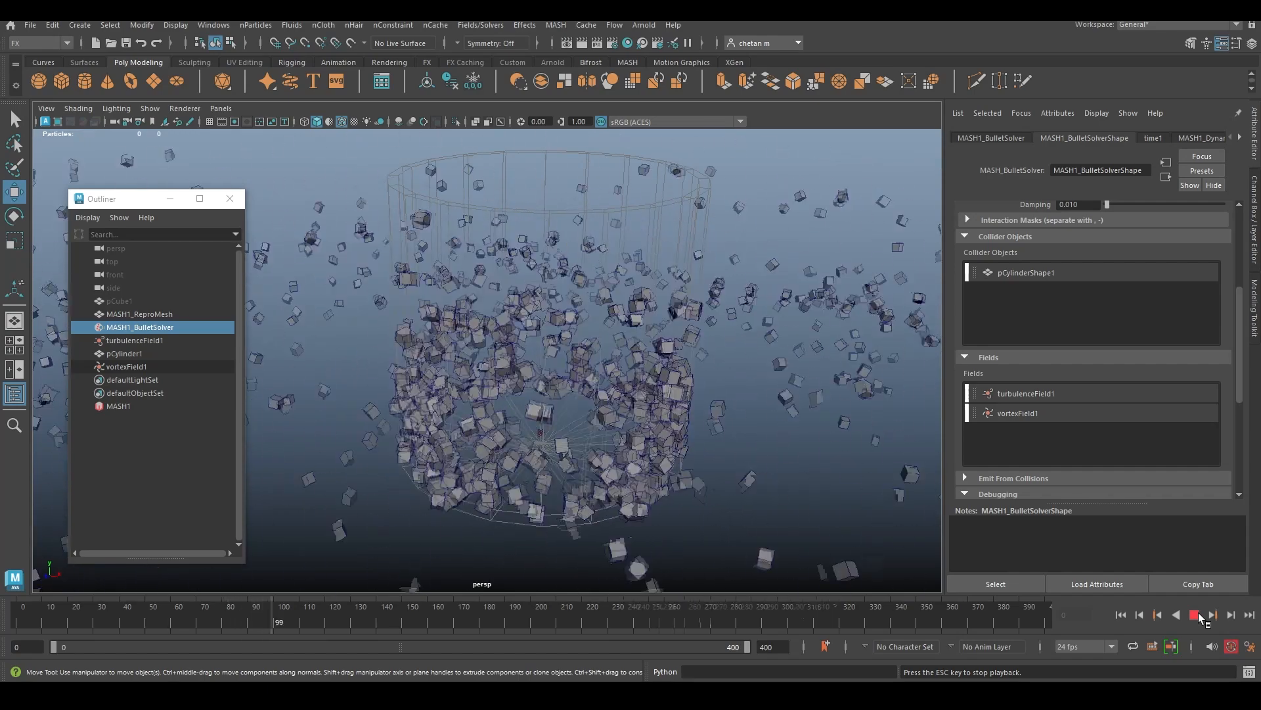
{"action": "left_click", "coordinate": [1195, 614]}
{"action": "scroll", "coordinate": [536, 386], "scroll_direction": "down", "scroll_amount": 5}
{"action": "left_click_drag", "start_coordinate": [535, 385], "coordinate": [447, 387], "text": "alt"}
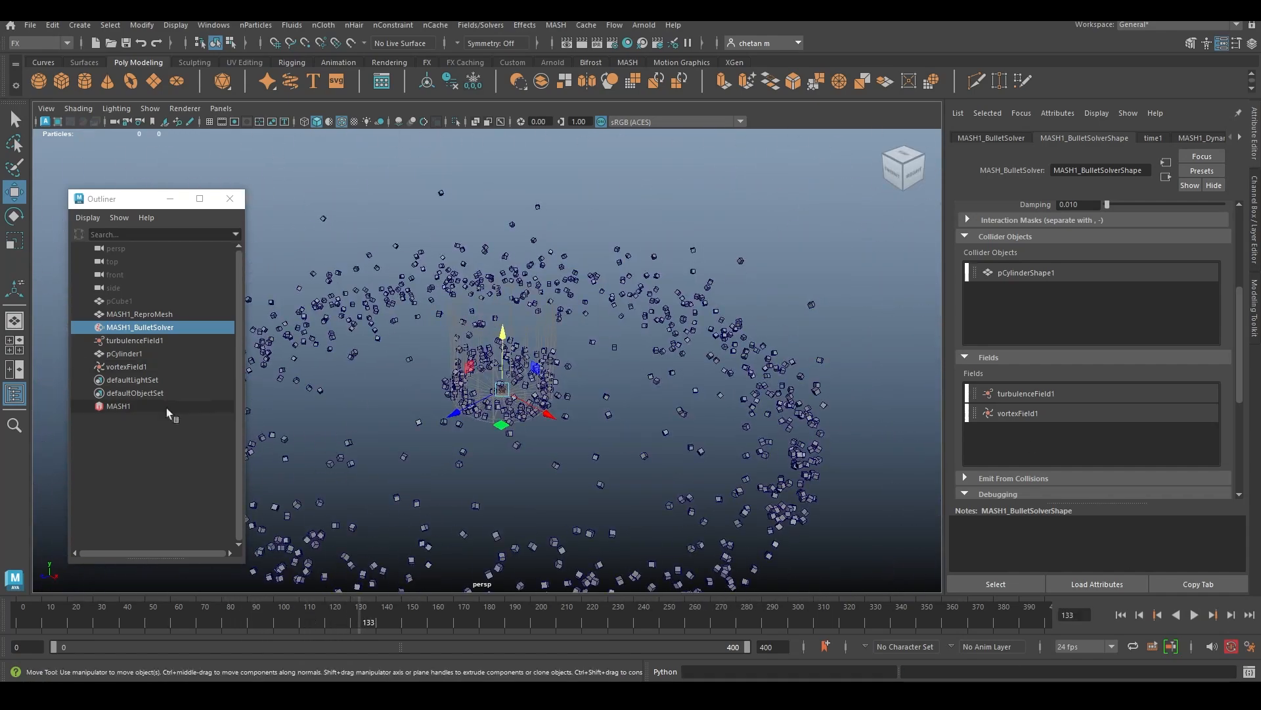
Set vortexField1's Magnitude to 1 and replay the simulation from frame 0.
{"action": "left_click", "coordinate": [124, 367]}
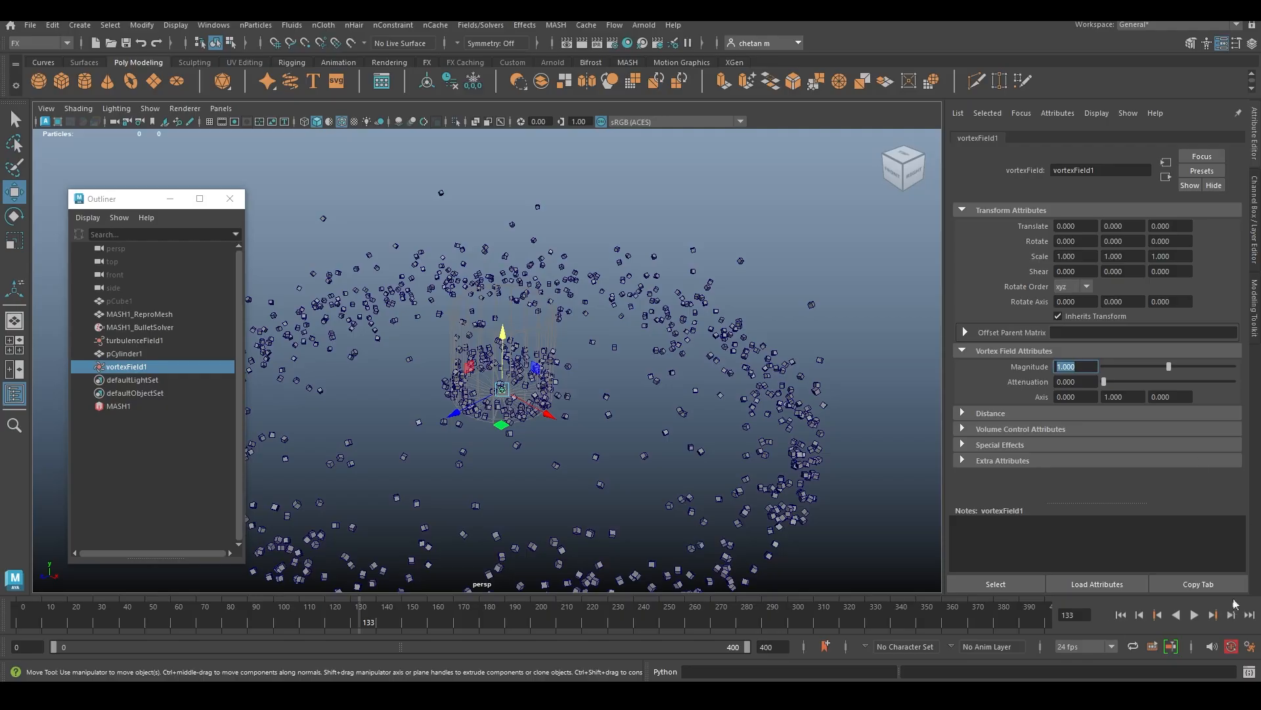
{"action": "left_click", "coordinate": [1121, 615]}
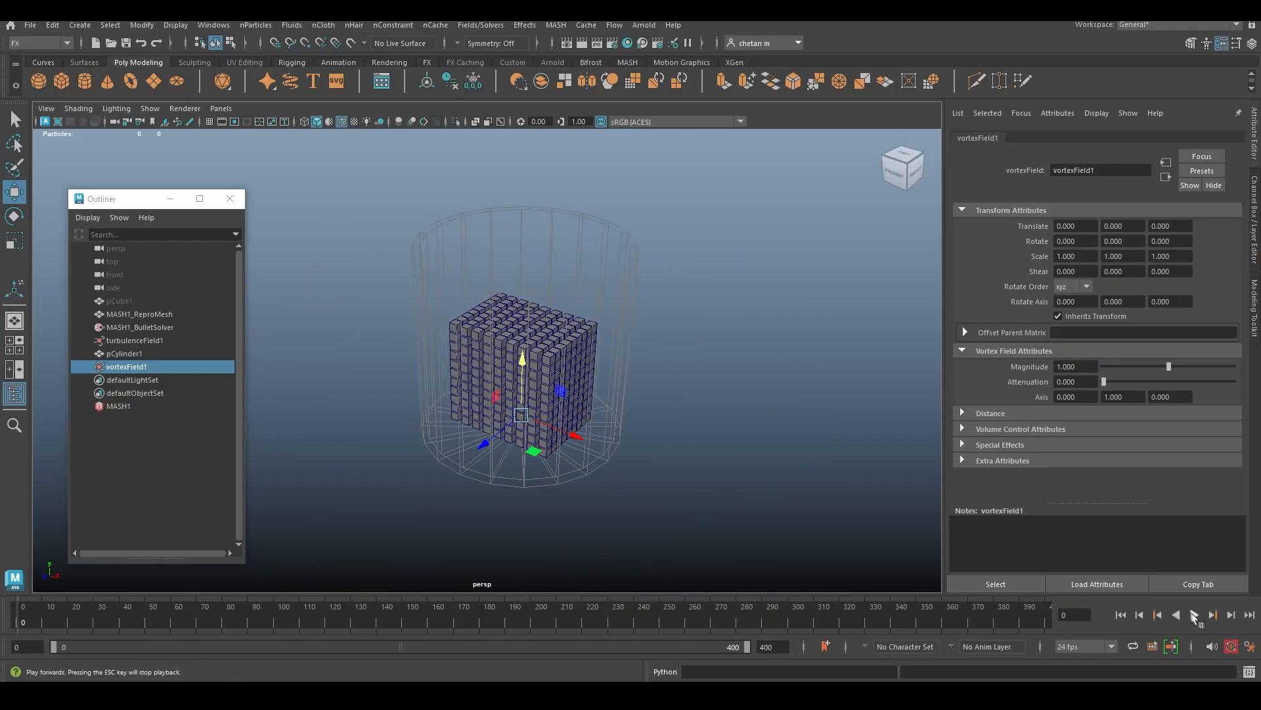
{"action": "left_click", "coordinate": [1194, 615]}
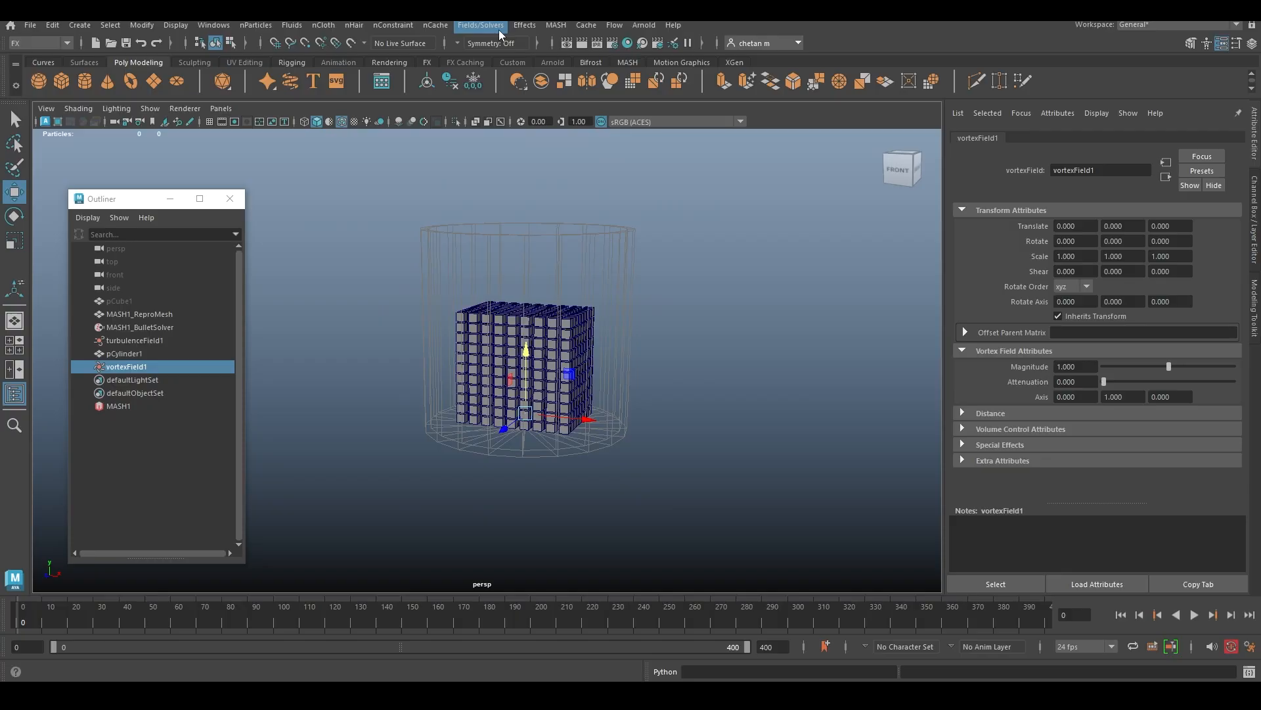
Review the available field types without creating another field.
{"action": "left_click", "coordinate": [498, 28]}
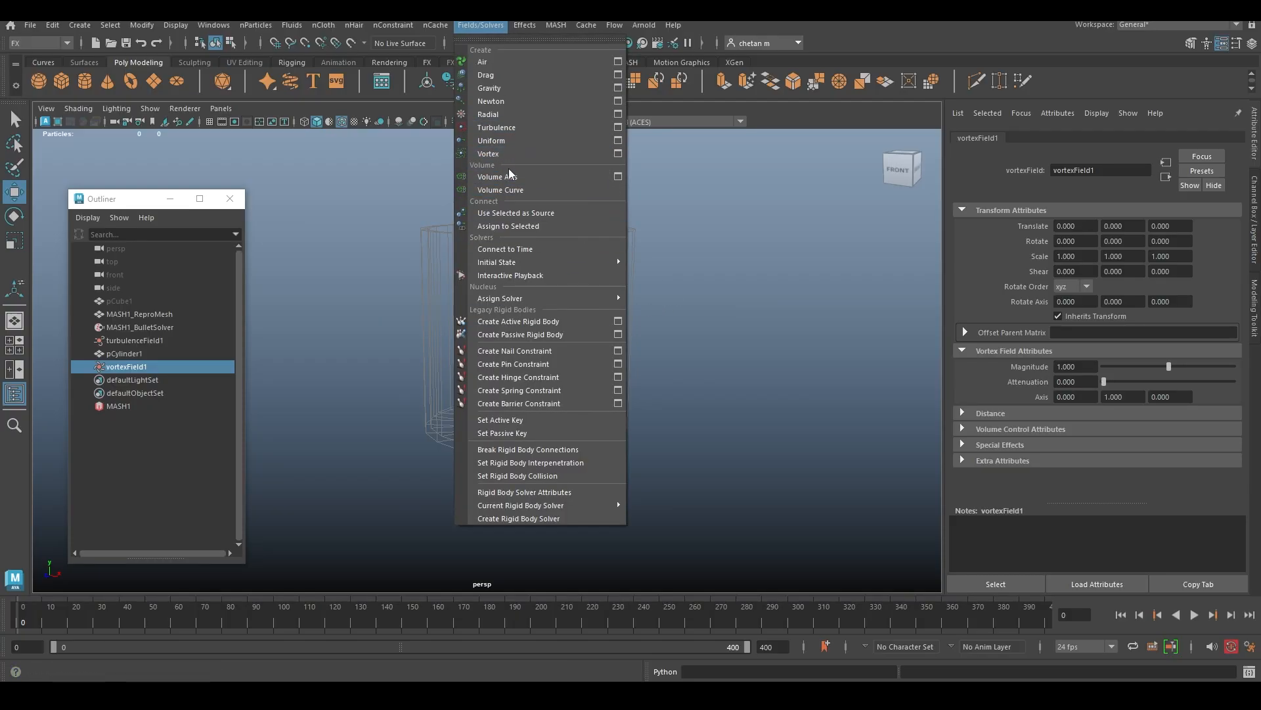
{"action": "left_click", "coordinate": [591, 341]}
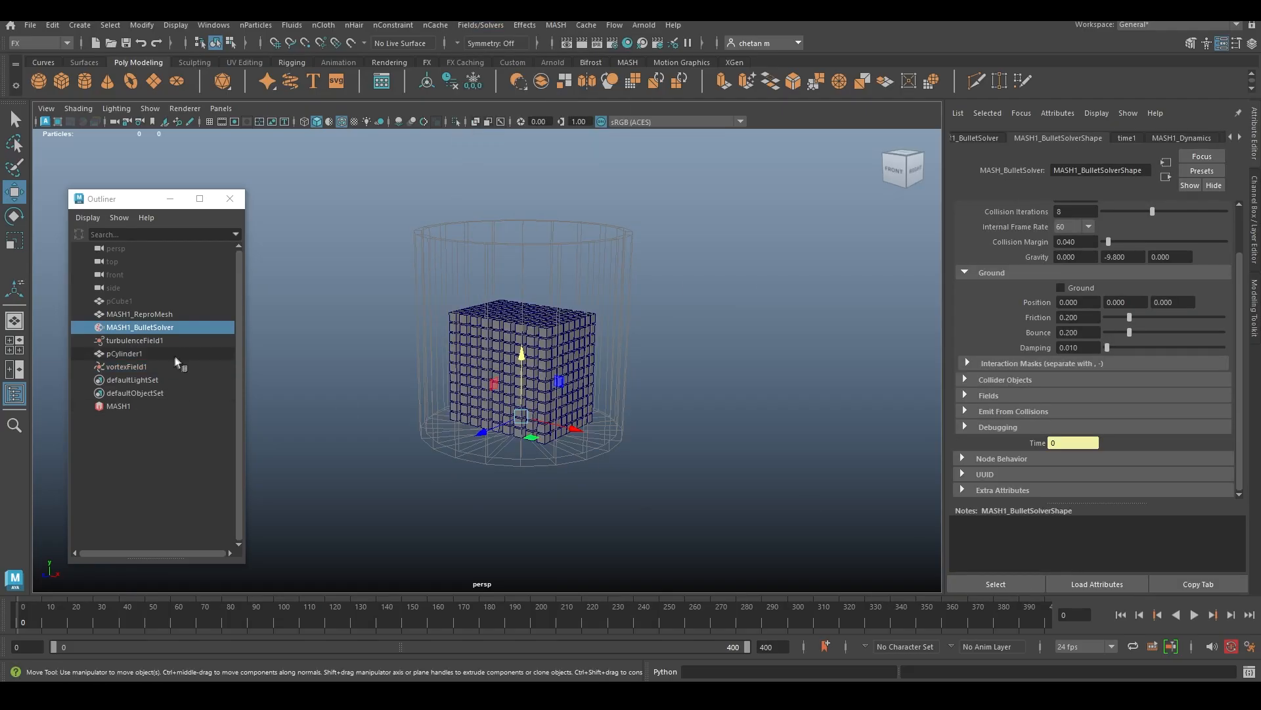
Open the MASH1_Dynamics attributes, collapse Physical Properties and bring up the Constraints section.
{"action": "left_click", "coordinate": [1186, 137]}
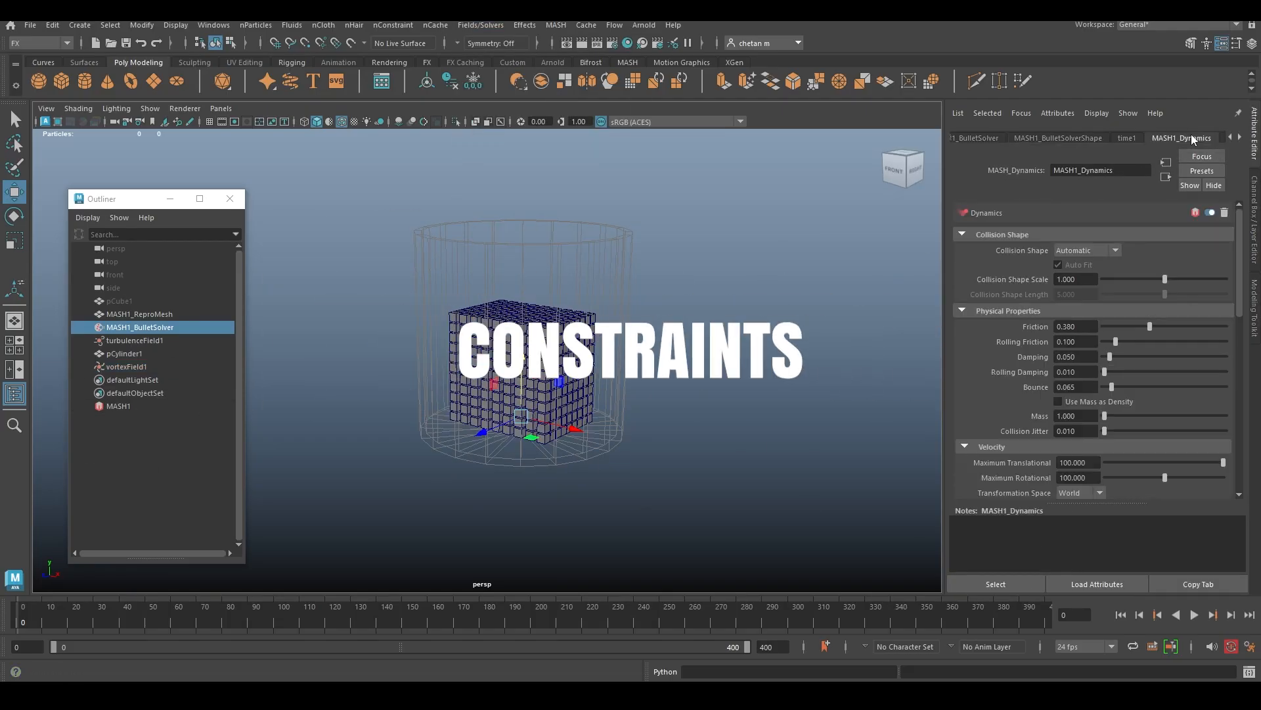
{"action": "left_click", "coordinate": [963, 311]}
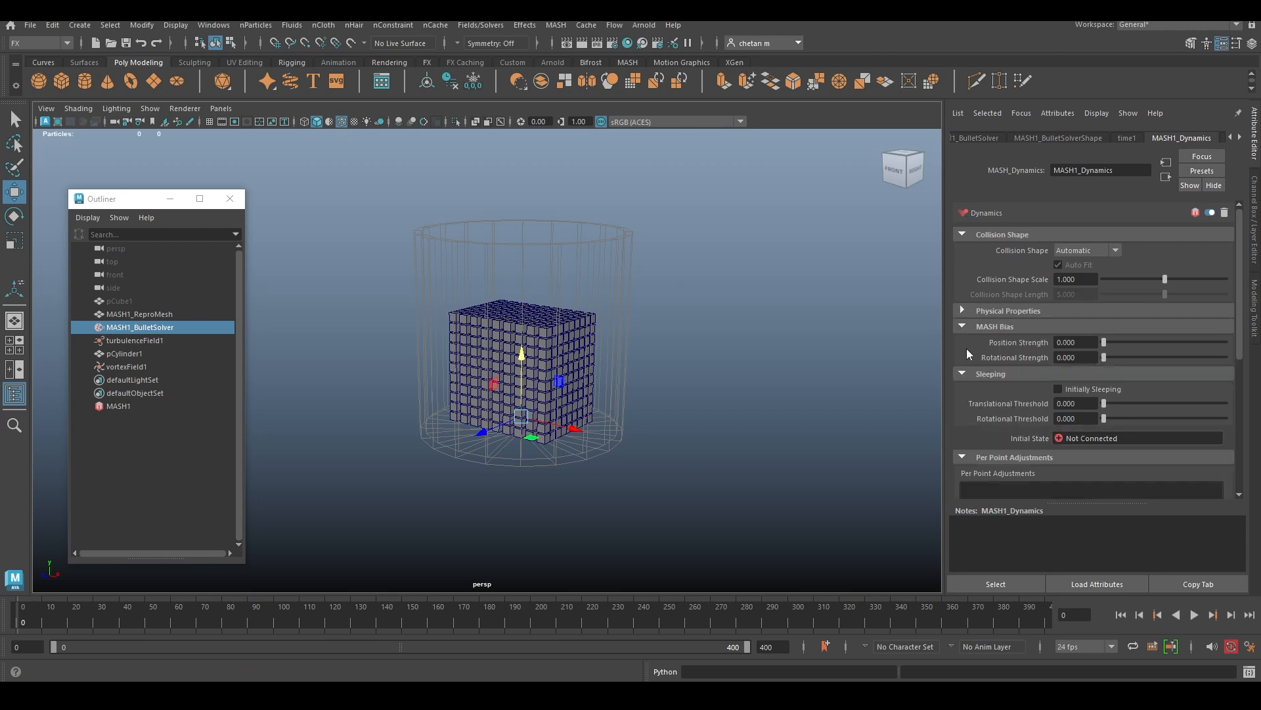
{"action": "scroll", "coordinate": [967, 349], "scroll_direction": "down", "scroll_amount": 1}
{"action": "scroll", "coordinate": [989, 358], "scroll_direction": "down", "scroll_amount": 5}
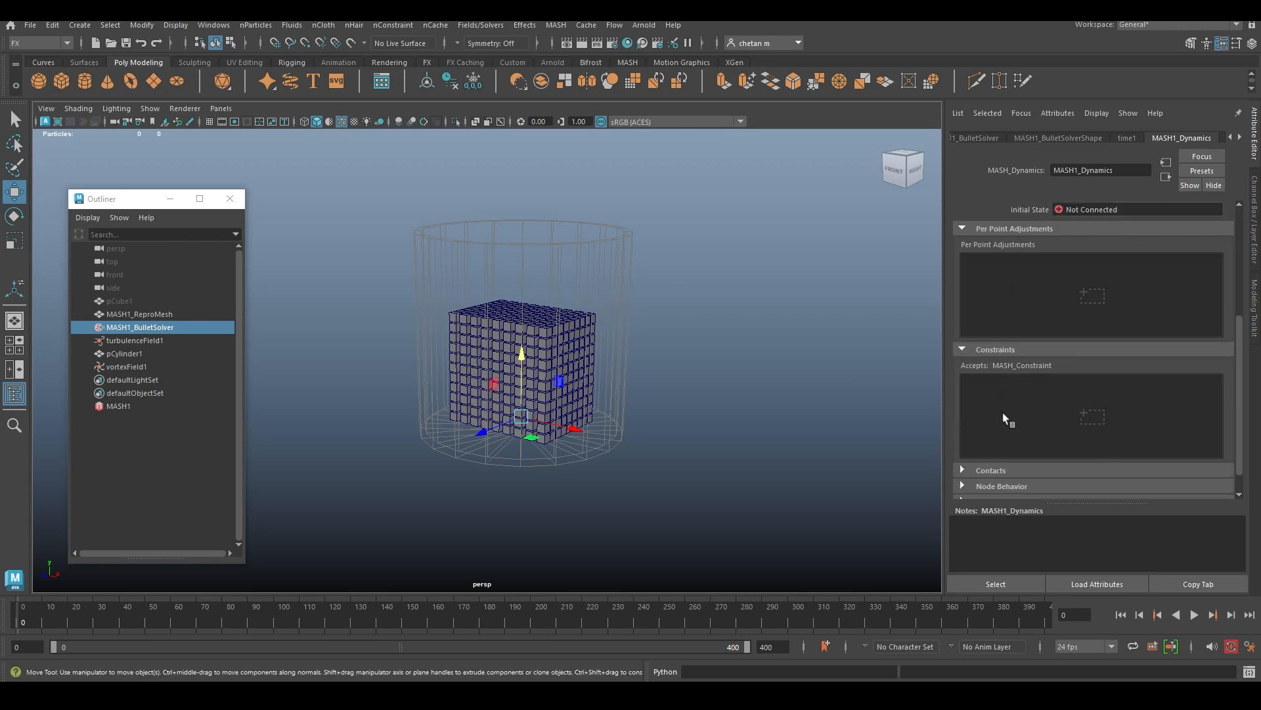
Play the unconstrained simulation briefly, examine how the cubes separate, and return to frame 0.
{"action": "left_click_drag", "start_coordinate": [620, 414], "coordinate": [603, 417], "text": "alt"}
{"action": "right_click_drag", "start_coordinate": [602, 417], "coordinate": [653, 402], "text": "alt"}
{"action": "middle_click_drag", "start_coordinate": [653, 402], "coordinate": [618, 409], "text": "alt"}
{"action": "left_click_drag", "start_coordinate": [522, 406], "coordinate": [505, 354], "text": "alt"}
{"action": "scroll", "coordinate": [525, 363], "scroll_direction": "up", "scroll_amount": 3}
{"action": "scroll", "coordinate": [536, 350], "scroll_direction": "up", "scroll_amount": 3}
{"action": "scroll", "coordinate": [535, 351], "scroll_direction": "down", "scroll_amount": 3}
{"action": "left_click", "coordinate": [1194, 613]}
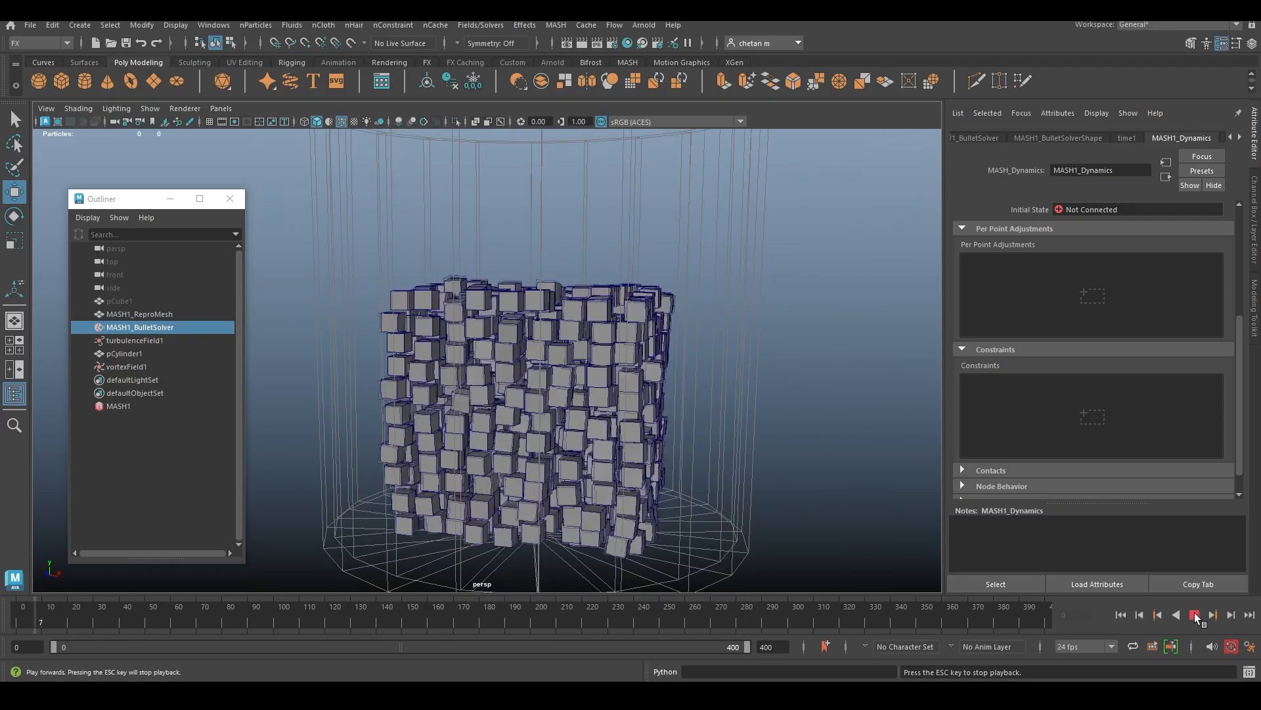
{"action": "left_click", "coordinate": [1195, 612]}
{"action": "left_click", "coordinate": [1125, 615]}
{"action": "left_click_drag", "start_coordinate": [503, 396], "coordinate": [563, 373], "text": "alt"}
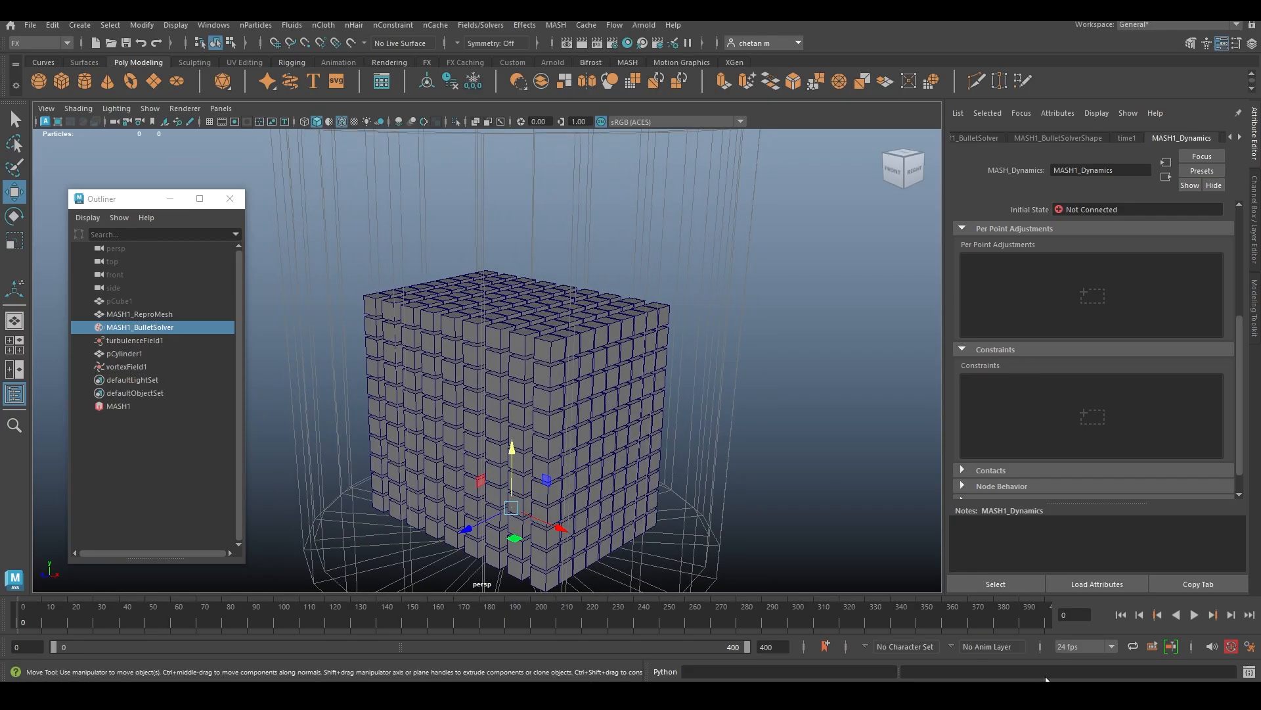
Create a MASH constraint on MASH1_Dynamics, open its attributes and inspect the connections between the cubes.
{"action": "right_click", "coordinate": [1005, 392]}
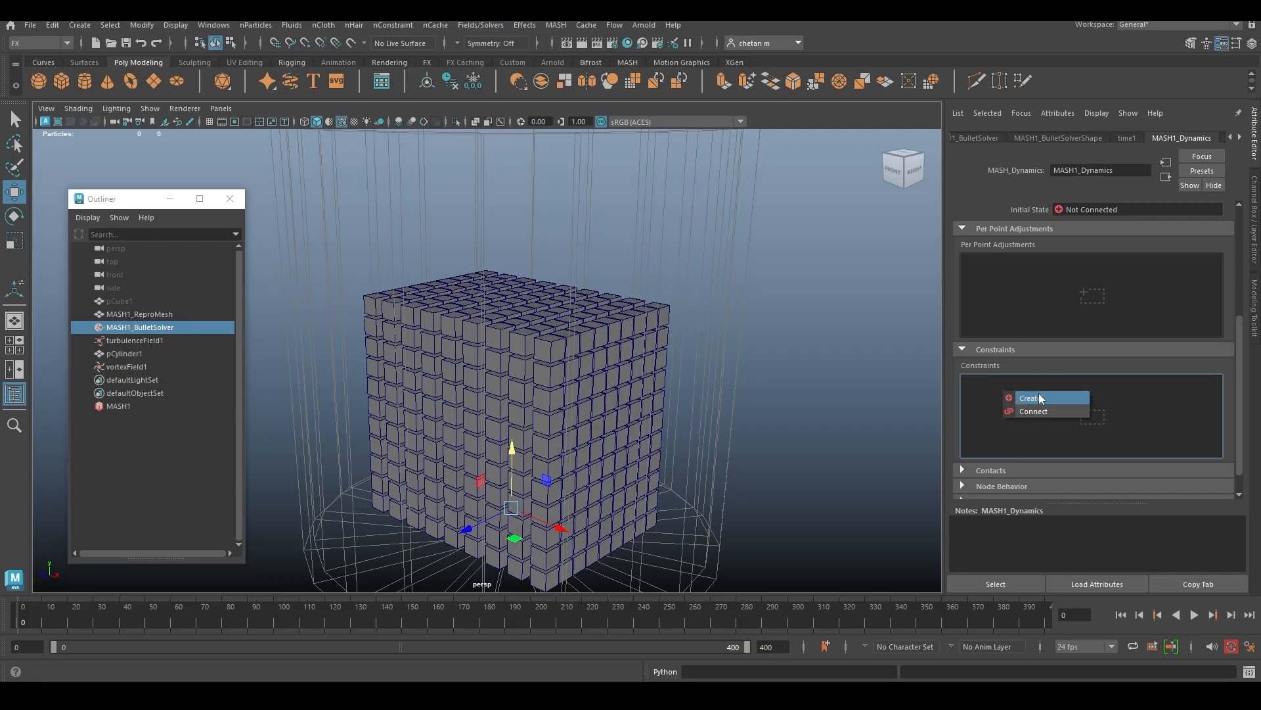
{"action": "left_click", "coordinate": [1034, 397]}
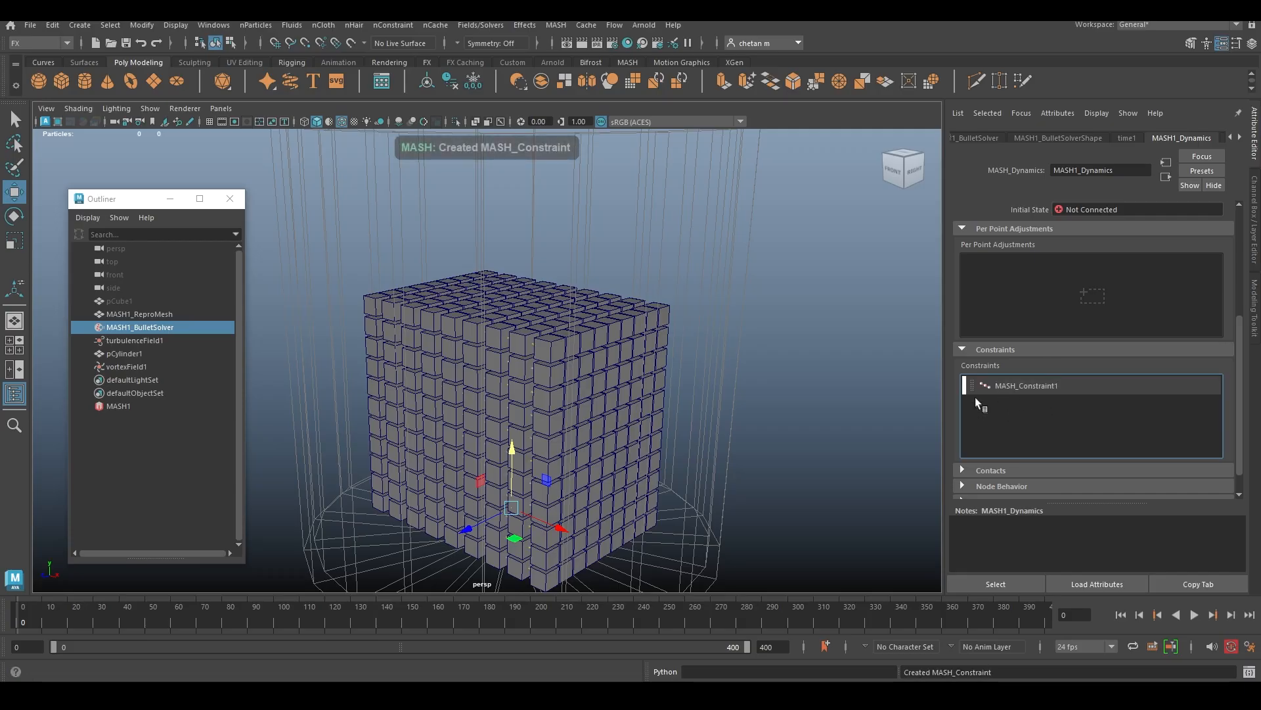
{"action": "double_click", "coordinate": [1037, 385]}
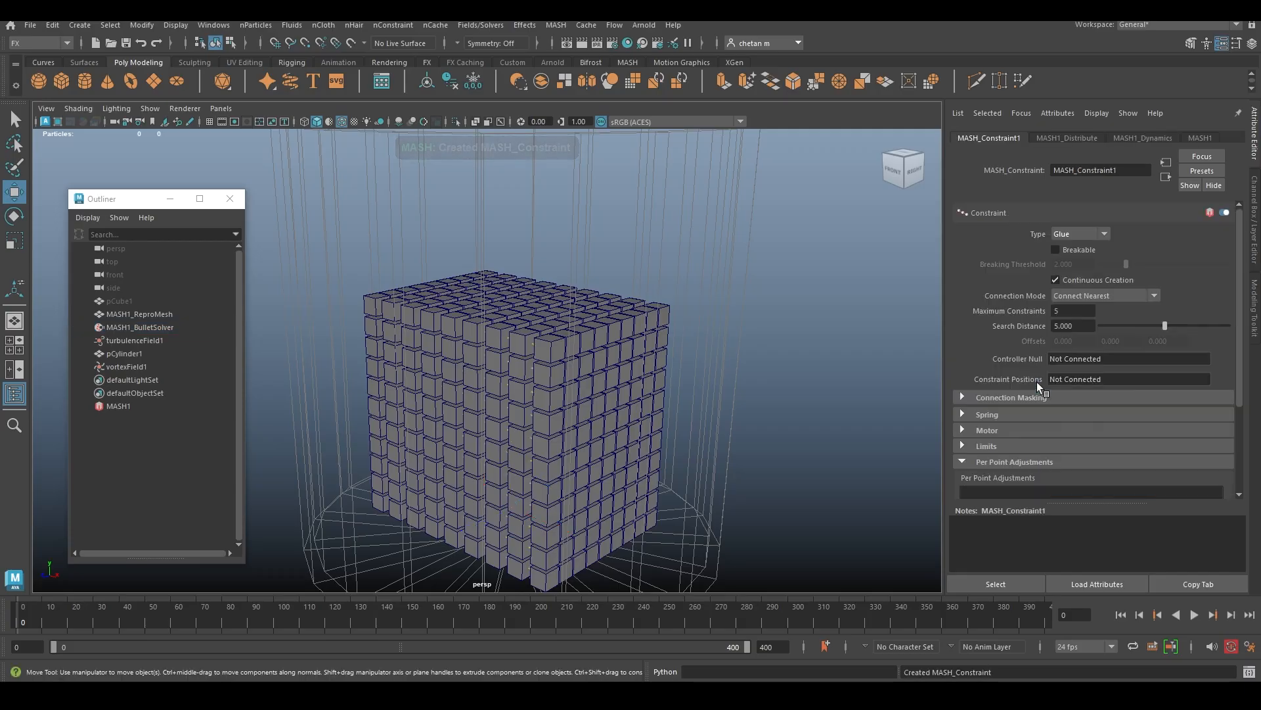
{"action": "left_click_drag", "start_coordinate": [663, 417], "coordinate": [727, 394], "text": "alt"}
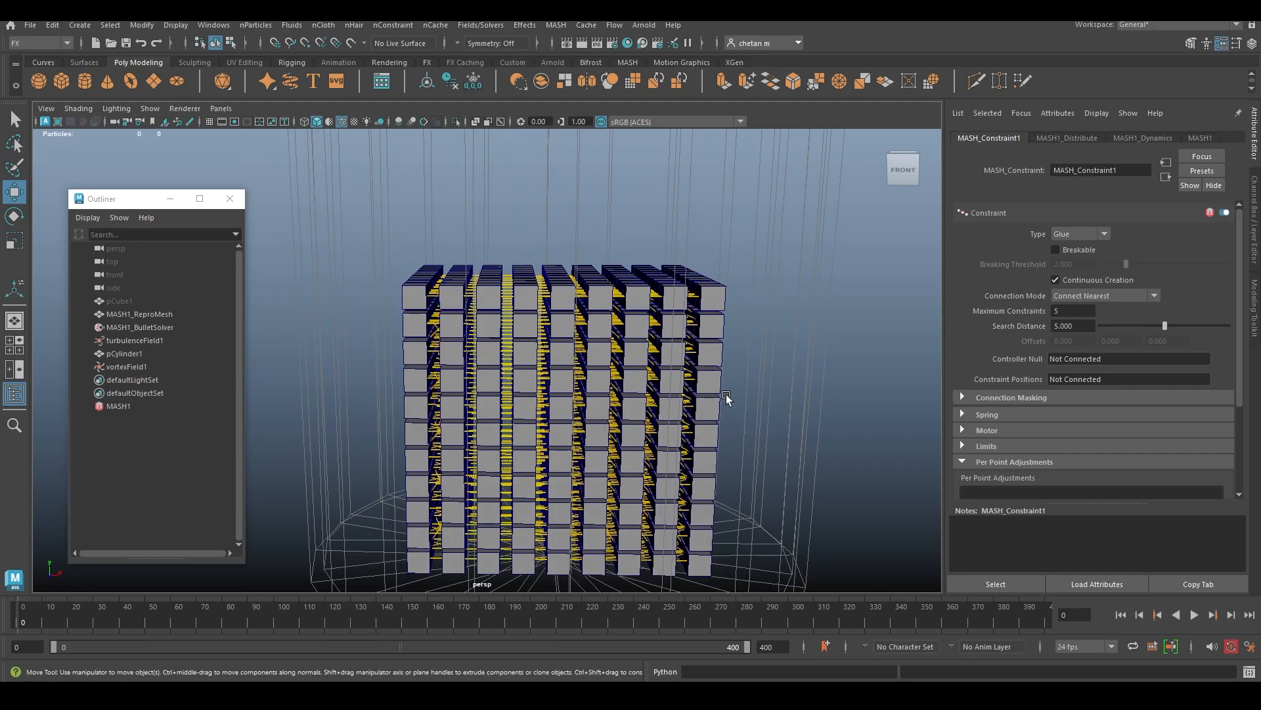
{"action": "scroll", "coordinate": [610, 383], "scroll_direction": "up", "scroll_amount": 2}
{"action": "left_click_drag", "start_coordinate": [609, 384], "coordinate": [684, 372], "text": "alt"}
Hide the cylinder by turning off the visibility of display layer1, leaving the constrained cubes in view.
{"action": "key", "text": "ctrl+a"}
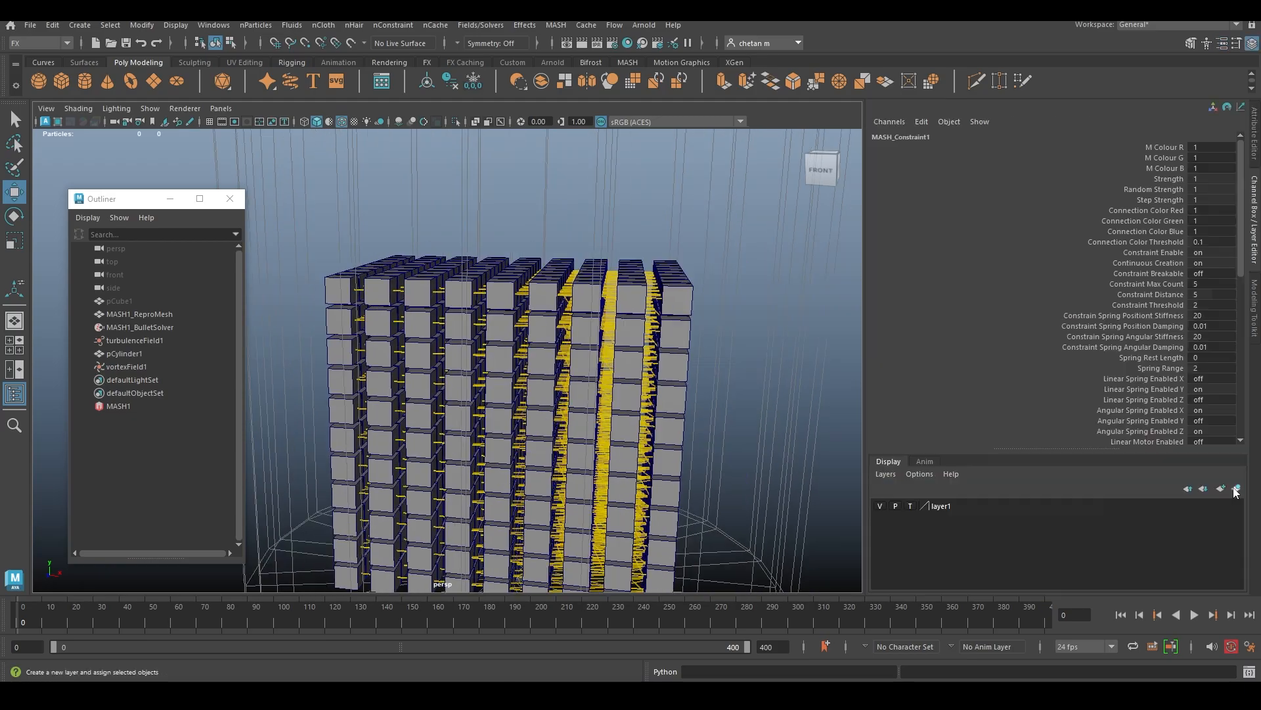
{"action": "left_click", "coordinate": [880, 507]}
{"action": "left_click_drag", "start_coordinate": [624, 399], "coordinate": [593, 392], "text": "alt"}
{"action": "scroll", "coordinate": [581, 389], "scroll_direction": "up", "scroll_amount": 3}
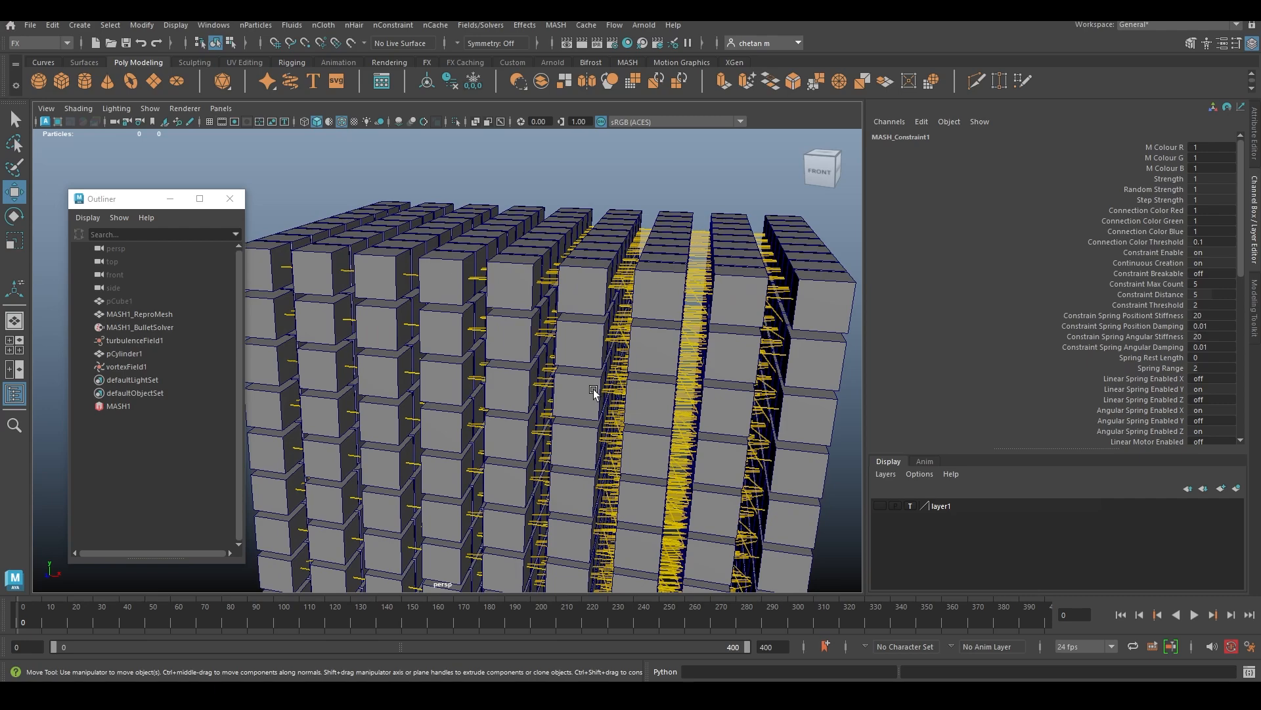
{"action": "scroll", "coordinate": [631, 343], "scroll_direction": "down", "scroll_amount": 3}
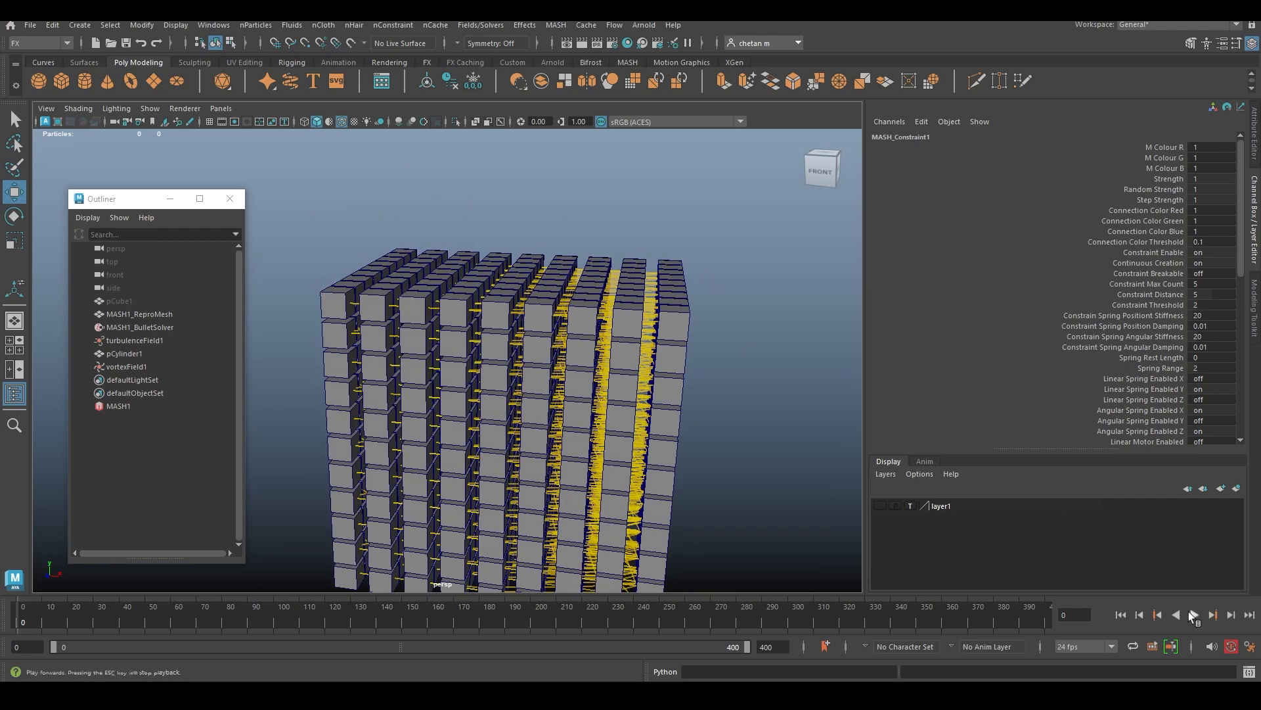
Play the simulation with the Glue constraint to frame 251 and examine how the cubes hold together.
{"action": "left_click", "coordinate": [1194, 614]}
{"action": "scroll", "coordinate": [506, 381], "scroll_direction": "down", "scroll_amount": 3}
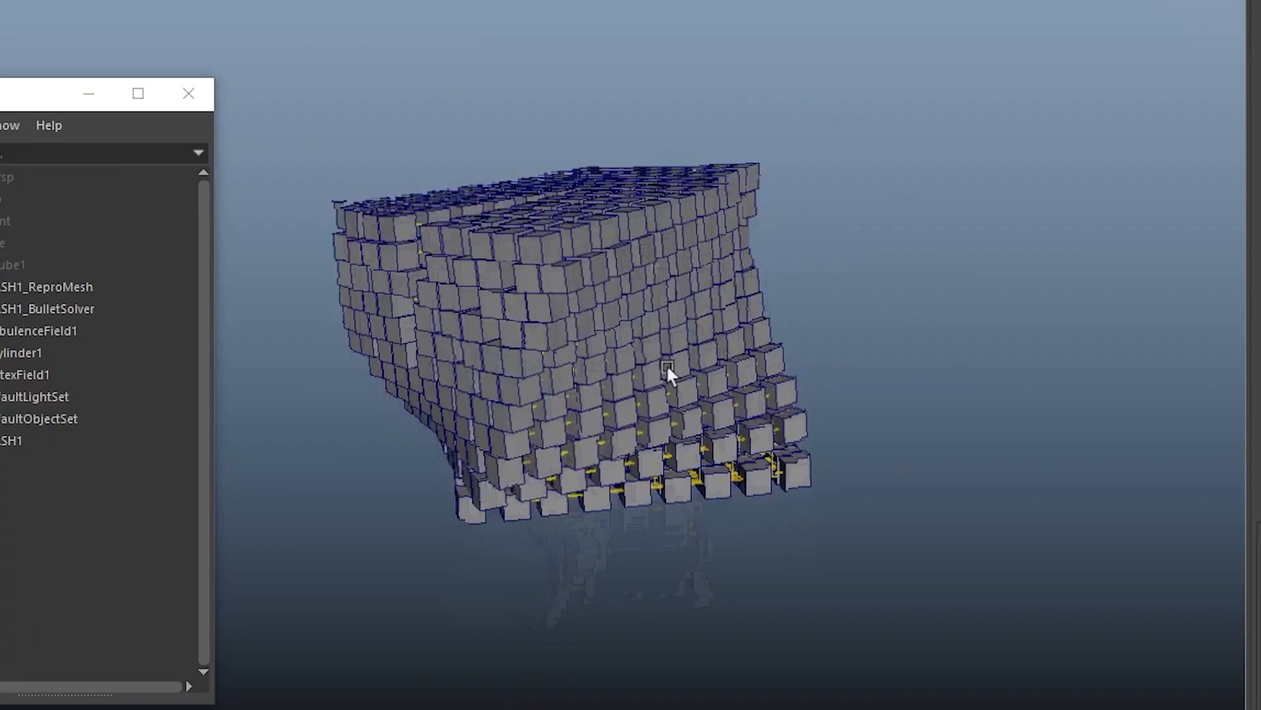
{"action": "left_click_drag", "start_coordinate": [528, 374], "coordinate": [532, 374], "text": "alt"}
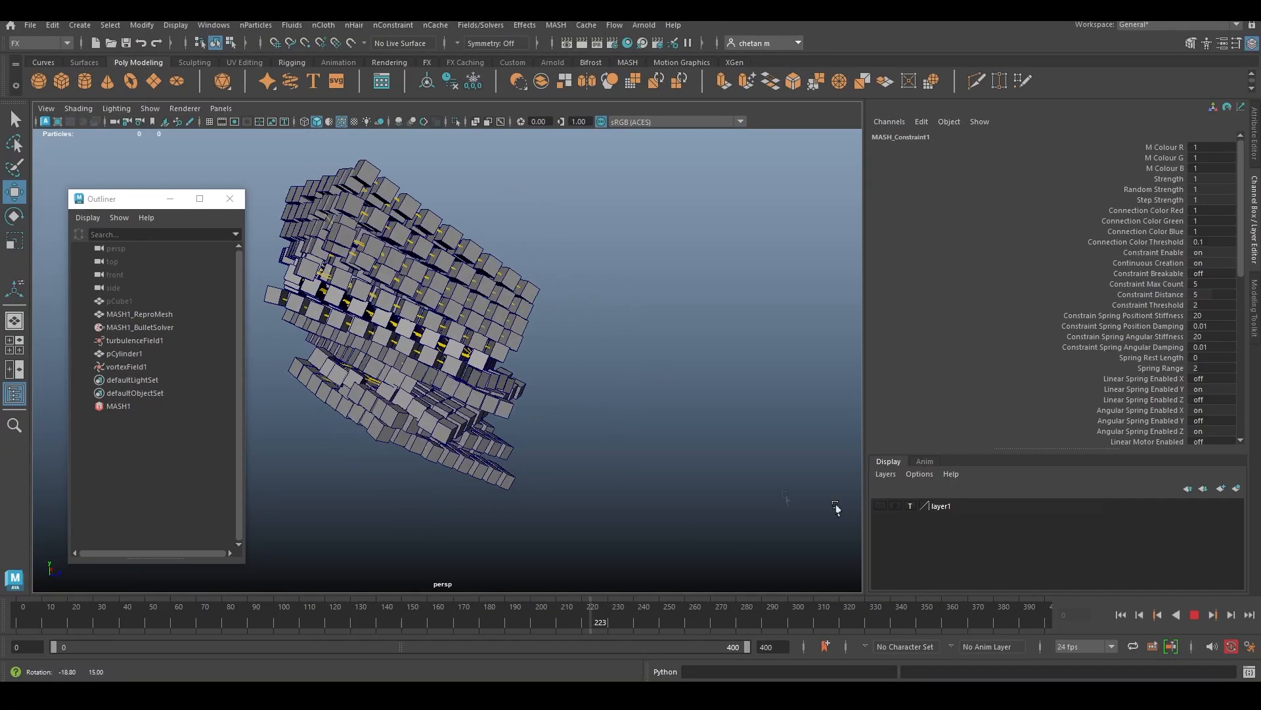
{"action": "key", "text": "Escape"}
{"action": "left_click_drag", "start_coordinate": [501, 414], "coordinate": [437, 435], "text": "alt"}
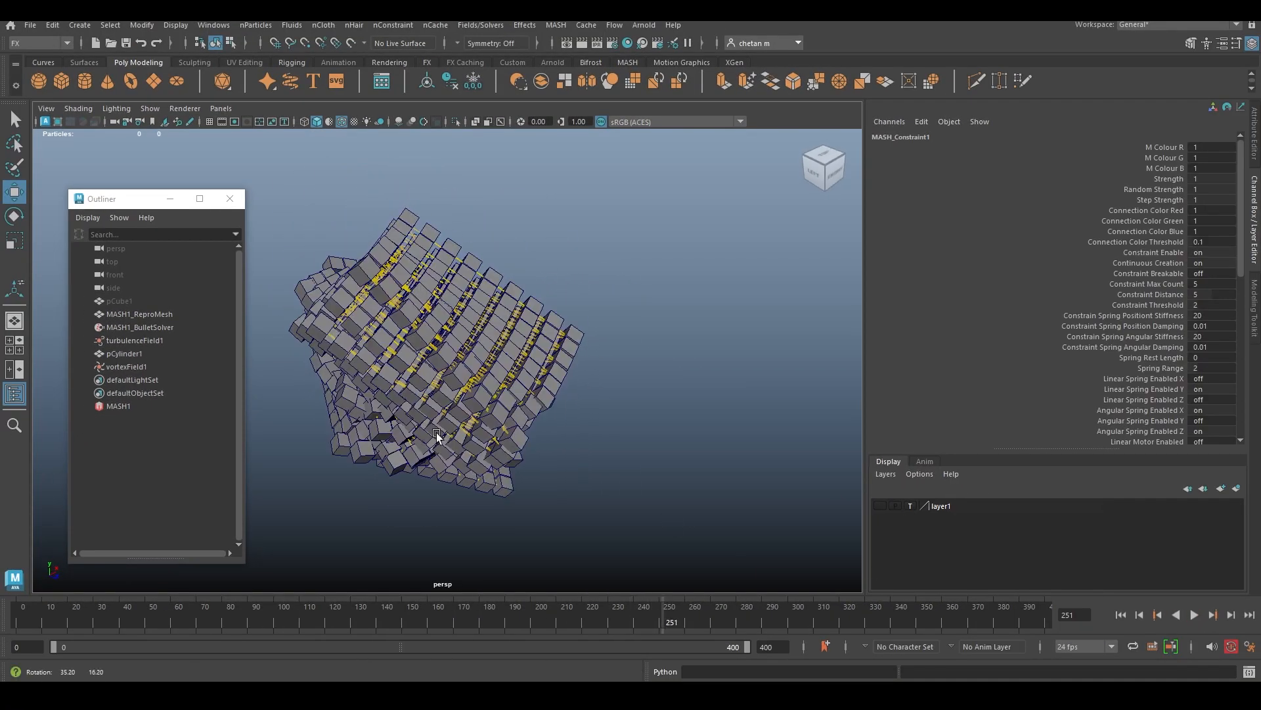
{"action": "scroll", "coordinate": [446, 423], "scroll_direction": "up", "scroll_amount": 3}
{"action": "middle_click_drag", "start_coordinate": [448, 414], "coordinate": [478, 417], "text": "alt"}
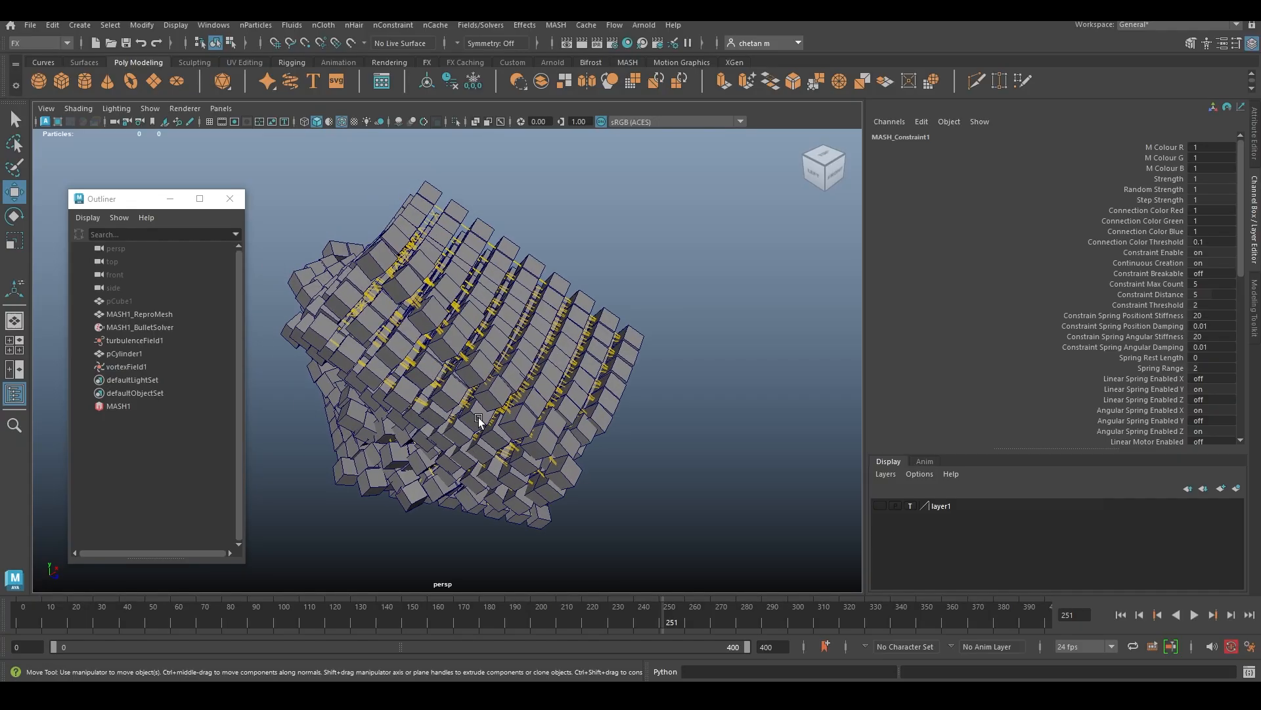
{"action": "scroll", "coordinate": [464, 359], "scroll_direction": "up", "scroll_amount": 2}
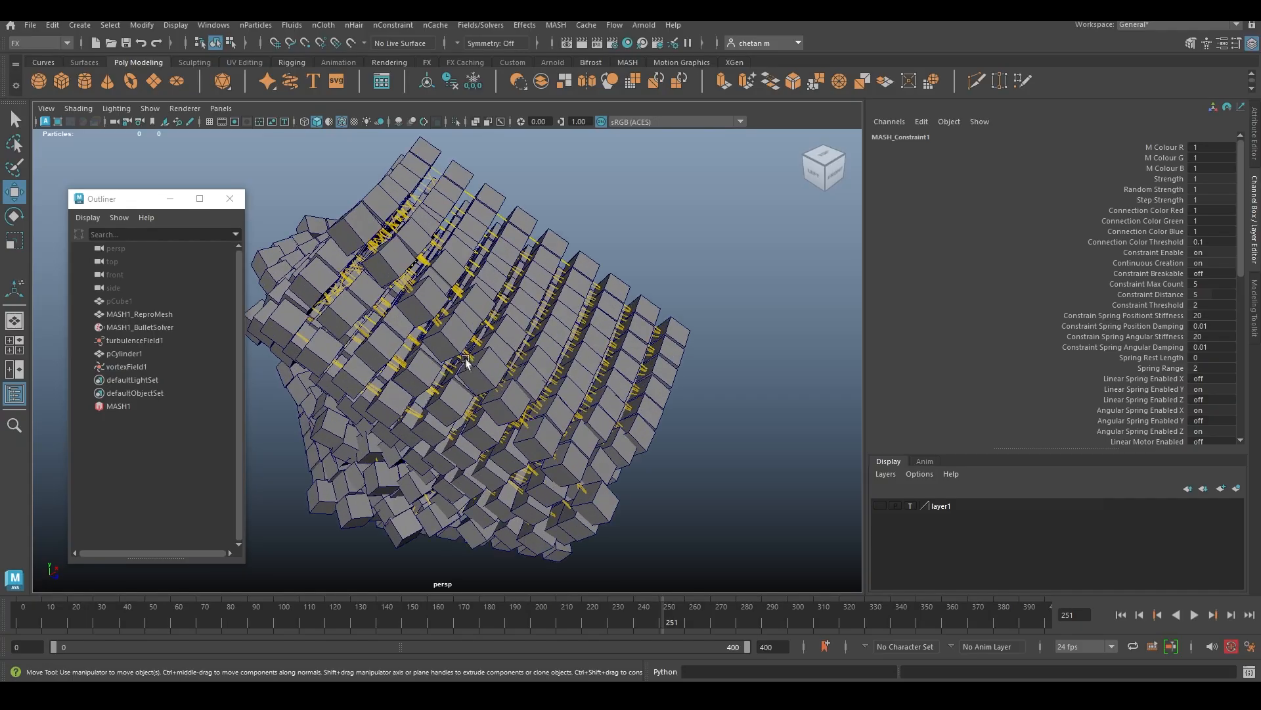
Set MASH_Constraint1's Type to Spring and replay the simulation from frame 0 to frame 152.
{"action": "key", "text": "ctrl+a"}
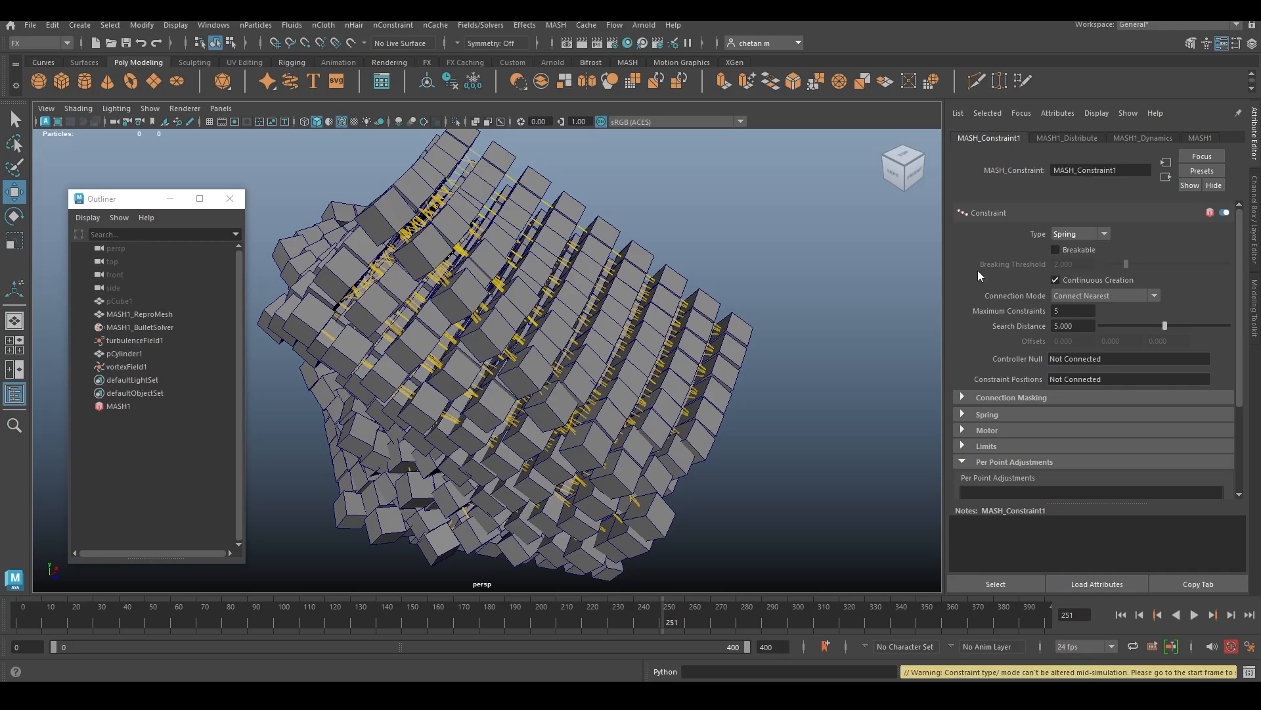
{"action": "left_click", "coordinate": [1074, 261]}
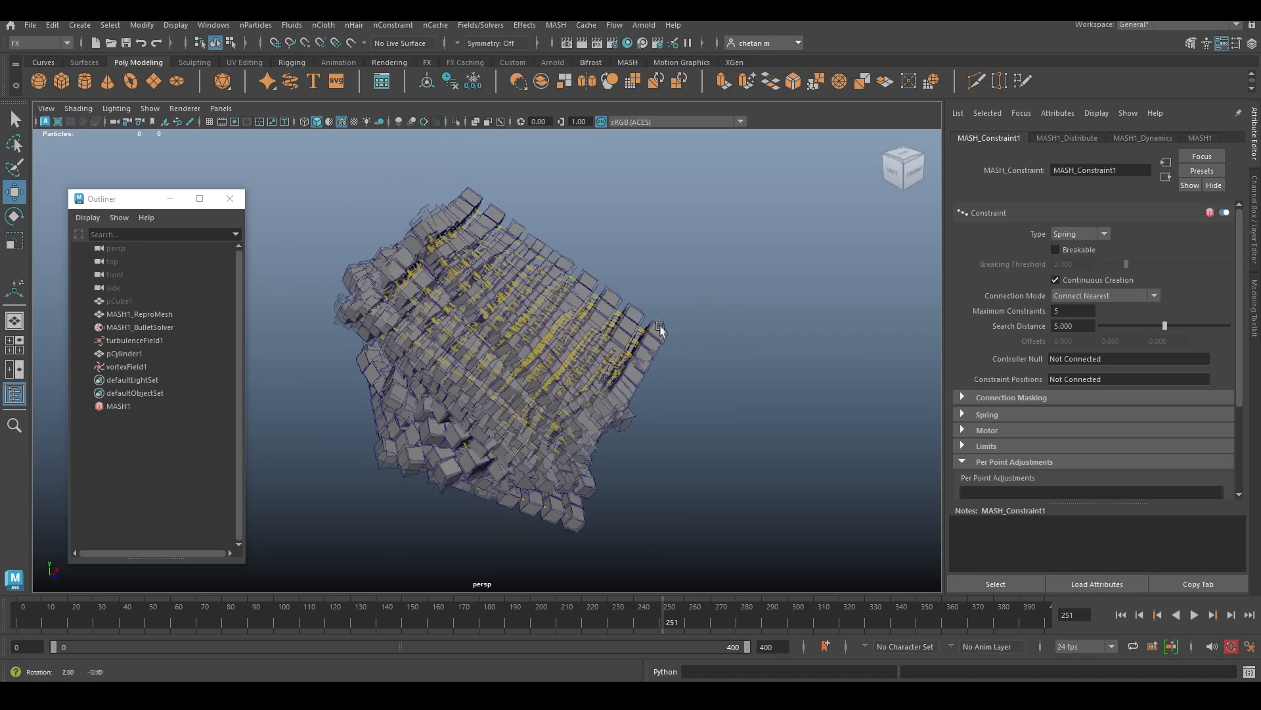
{"action": "left_click", "coordinate": [1117, 616]}
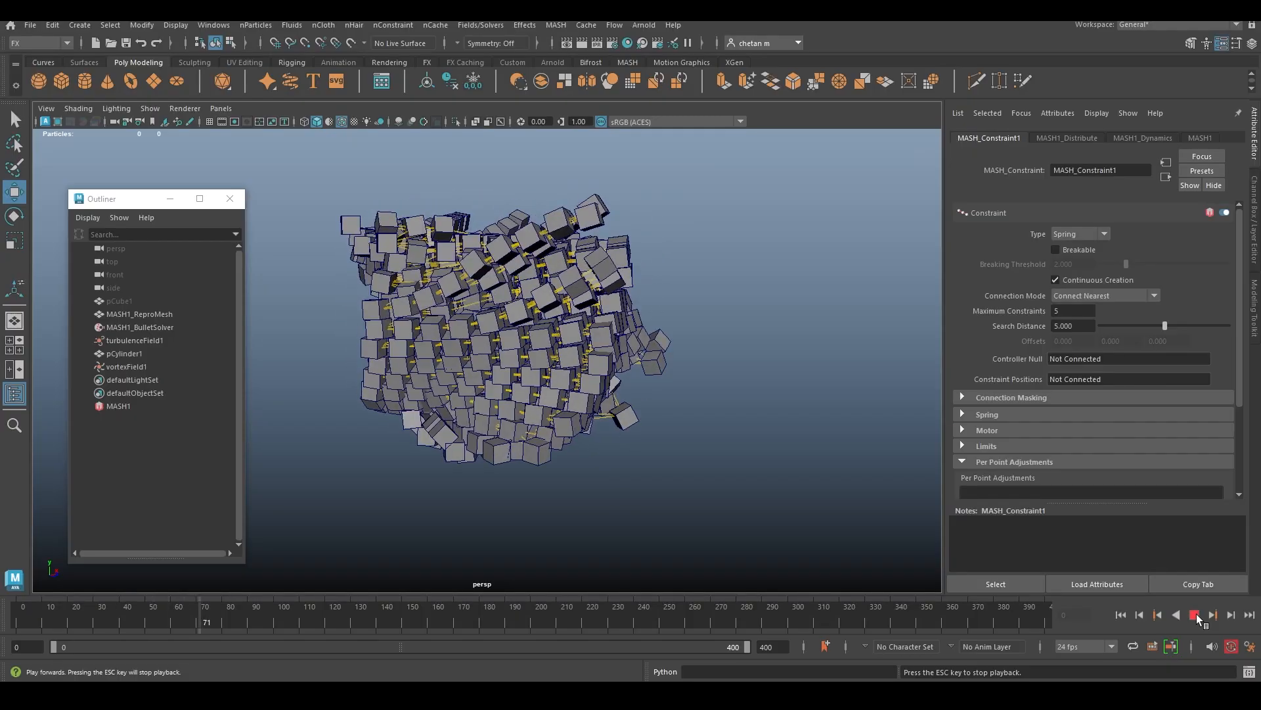
{"action": "left_click", "coordinate": [1196, 616]}
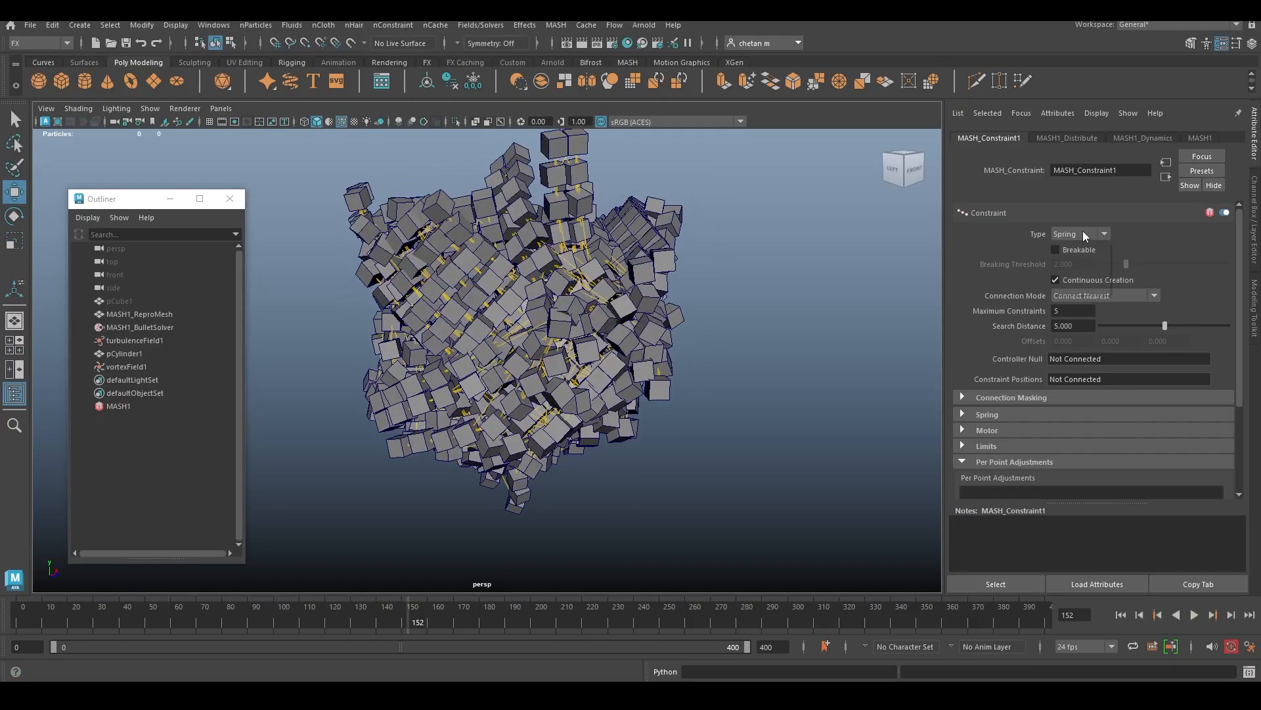
Set MASH_Constraint1's Type to Slider, replay from frame 0 to frame 121 and examine the cubes' connections closely.
{"action": "left_click", "coordinate": [1076, 276]}
{"action": "left_click", "coordinate": [1121, 615]}
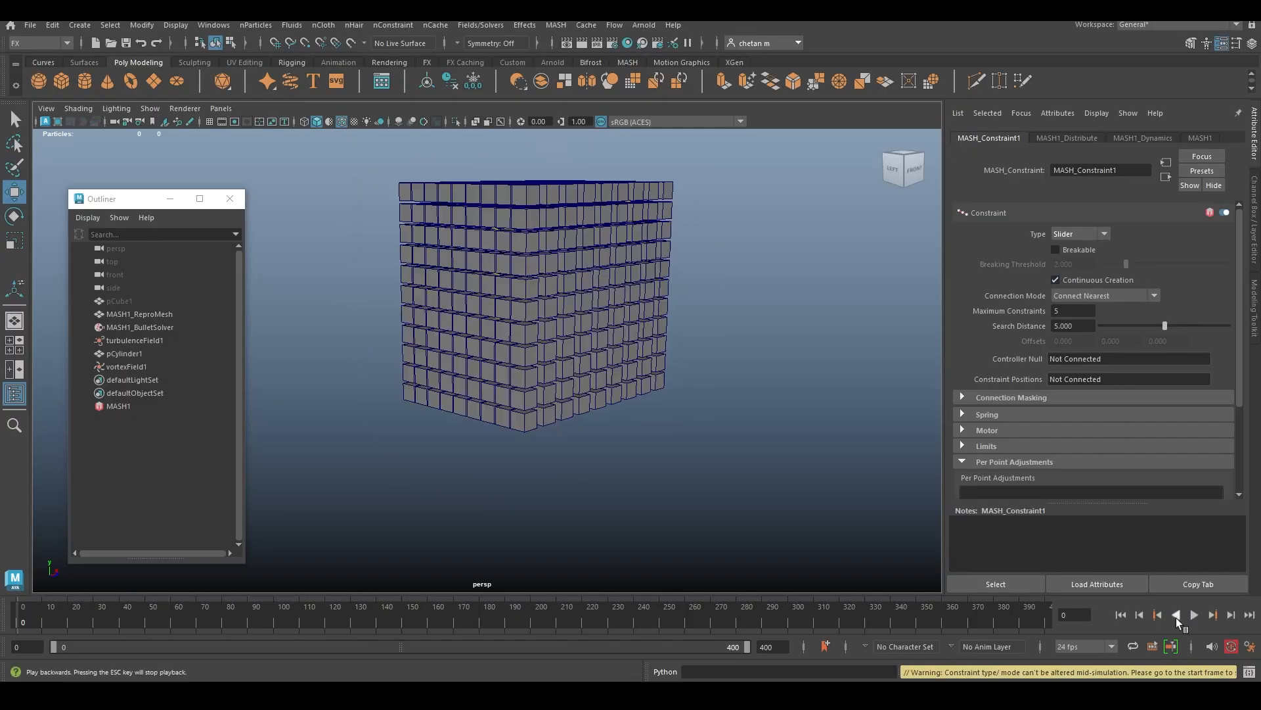
{"action": "left_click", "coordinate": [1196, 614]}
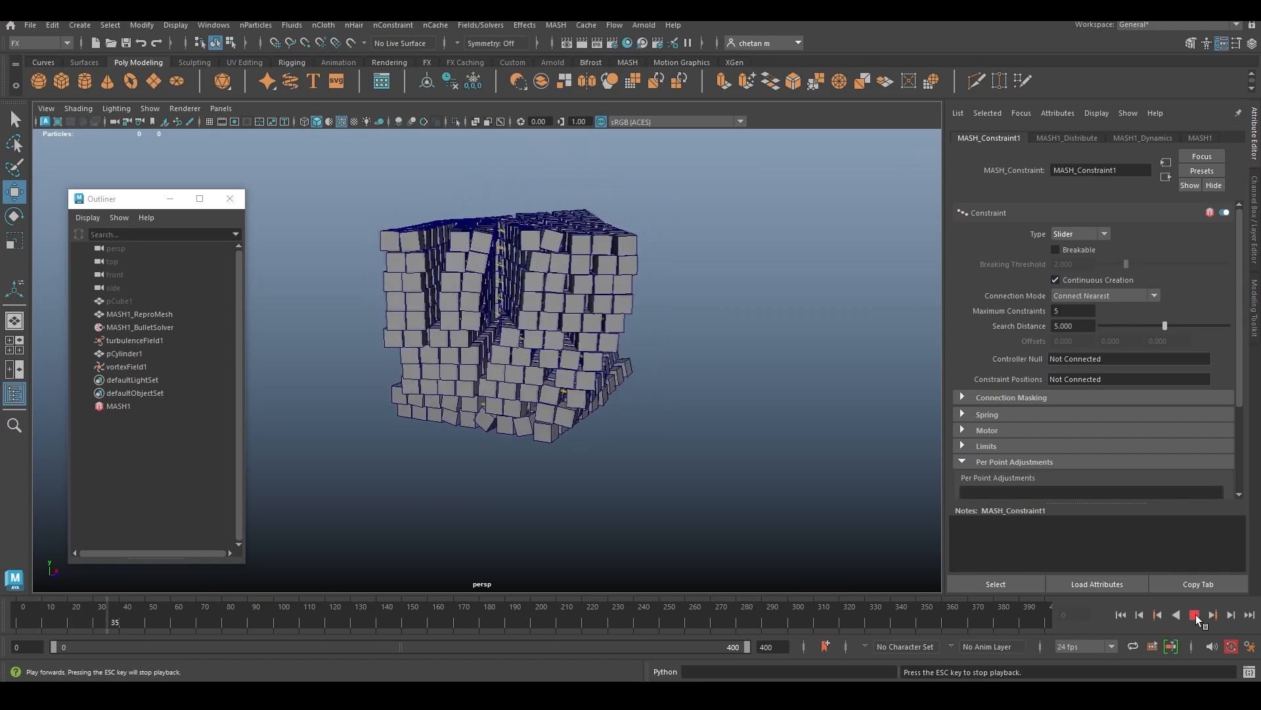
{"action": "left_click_drag", "start_coordinate": [571, 406], "coordinate": [530, 395], "text": "alt"}
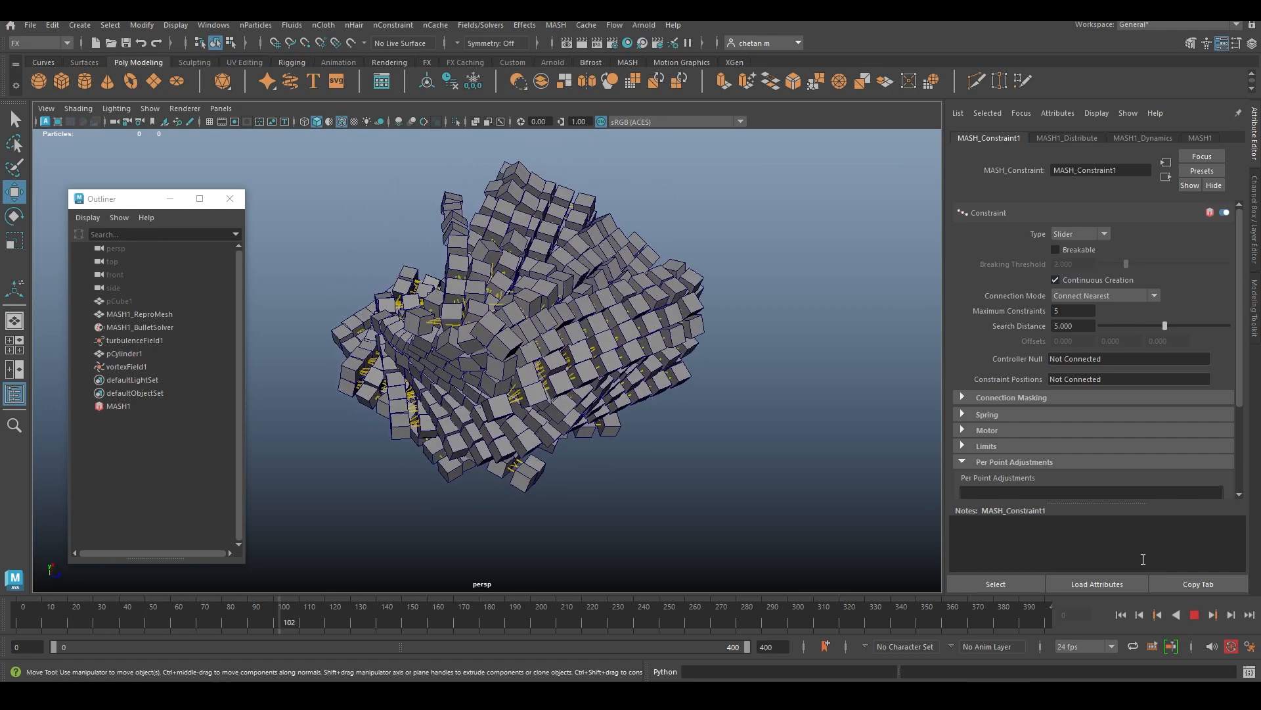
{"action": "left_click", "coordinate": [1195, 614]}
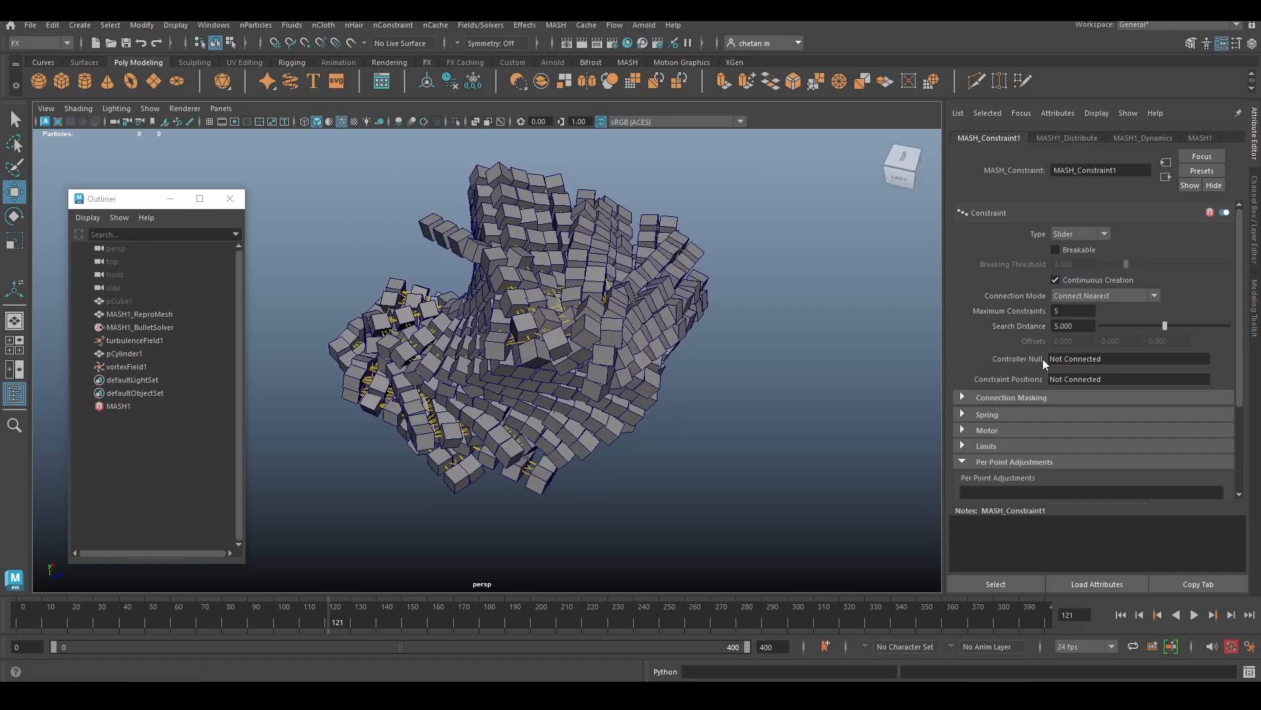
{"action": "left_click", "coordinate": [1095, 295]}
{"action": "left_click_drag", "start_coordinate": [616, 348], "coordinate": [573, 347], "text": "alt"}
{"action": "scroll", "coordinate": [572, 346], "scroll_direction": "up", "scroll_amount": 4}
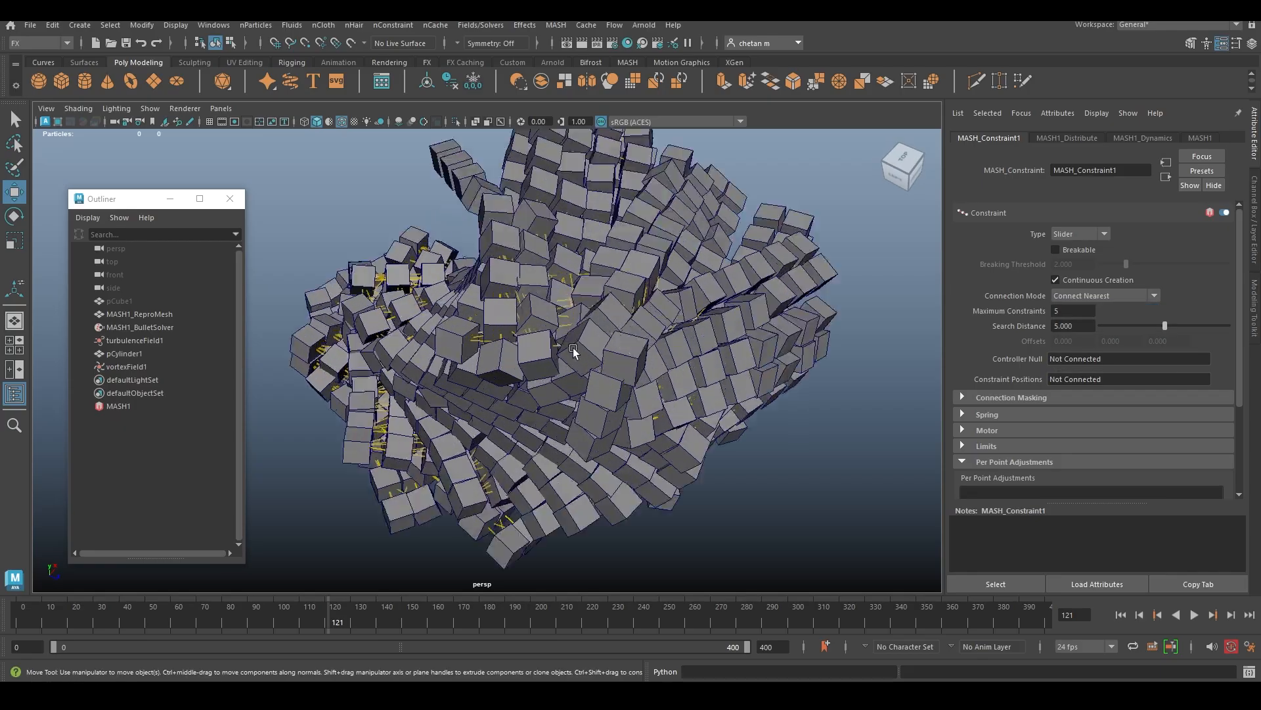
{"action": "scroll", "coordinate": [565, 338], "scroll_direction": "up", "scroll_amount": 4}
{"action": "scroll", "coordinate": [846, 281], "scroll_direction": "down", "scroll_amount": 4}
{"action": "left_click_drag", "start_coordinate": [846, 281], "coordinate": [809, 289], "text": "alt"}
Set the constraint's Connection Mode to Connect To Point and its Type to Glue, with the simulation rewound to frame 0.
{"action": "left_click", "coordinate": [1097, 295]}
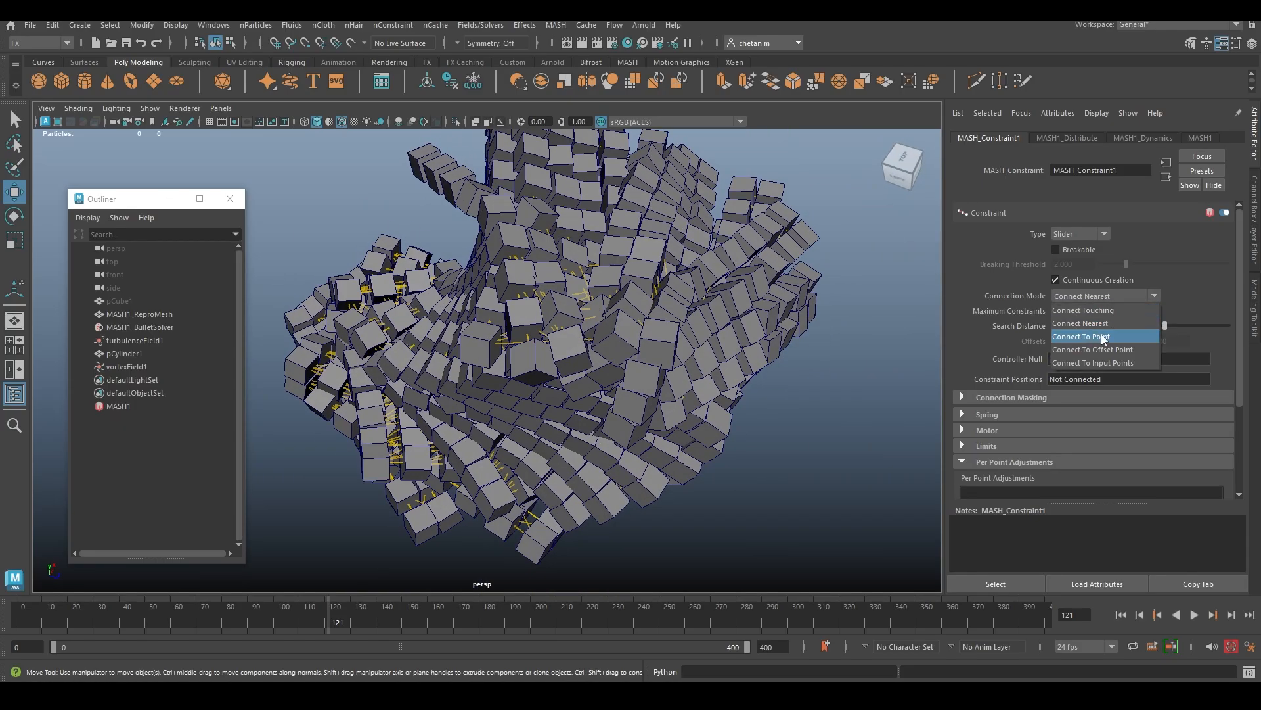
{"action": "left_click", "coordinate": [1096, 336]}
{"action": "key", "text": "alt+shift+v"}
{"action": "left_click", "coordinate": [1074, 235]}
{"action": "left_click", "coordinate": [1071, 251]}
{"action": "left_click_drag", "start_coordinate": [692, 403], "coordinate": [713, 348], "text": "alt"}
Set the Connection Mode to Connect To Input Points and examine the constraint lines in wireframe display.
{"action": "left_click", "coordinate": [1091, 295]}
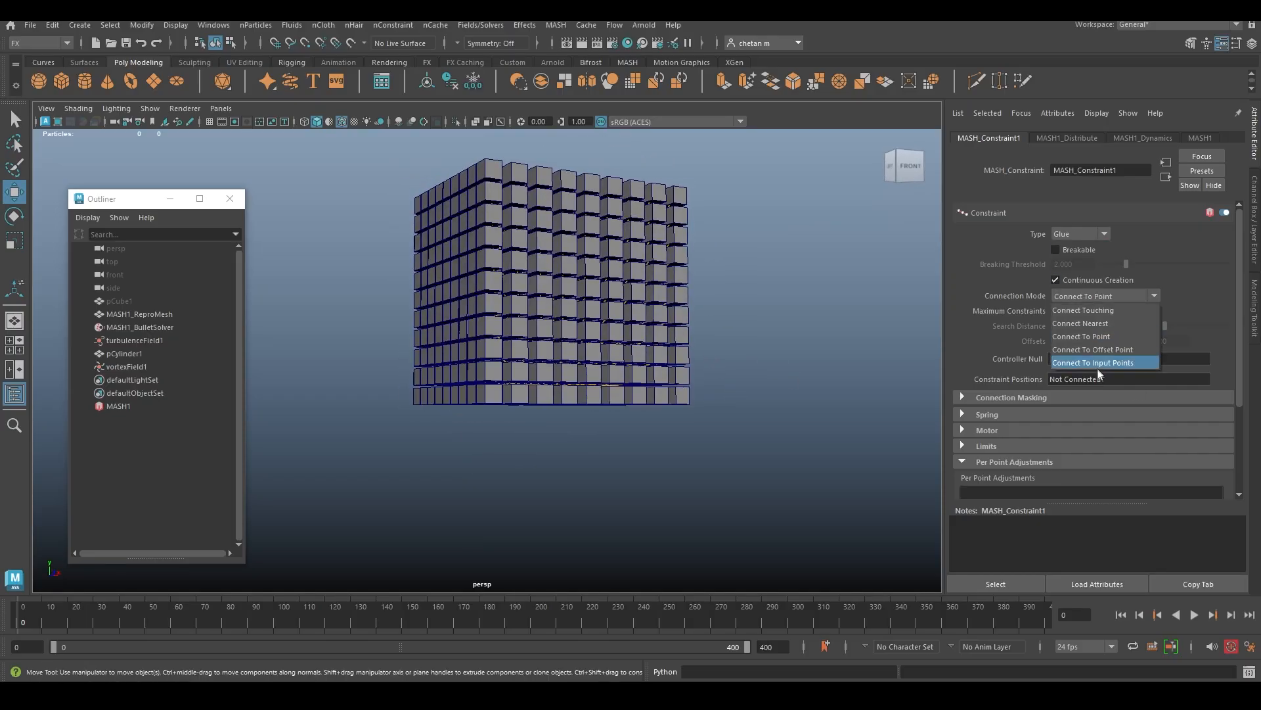
{"action": "left_click", "coordinate": [1090, 360]}
{"action": "left_click_drag", "start_coordinate": [724, 459], "coordinate": [606, 423], "text": "alt"}
{"action": "key", "text": "4"}
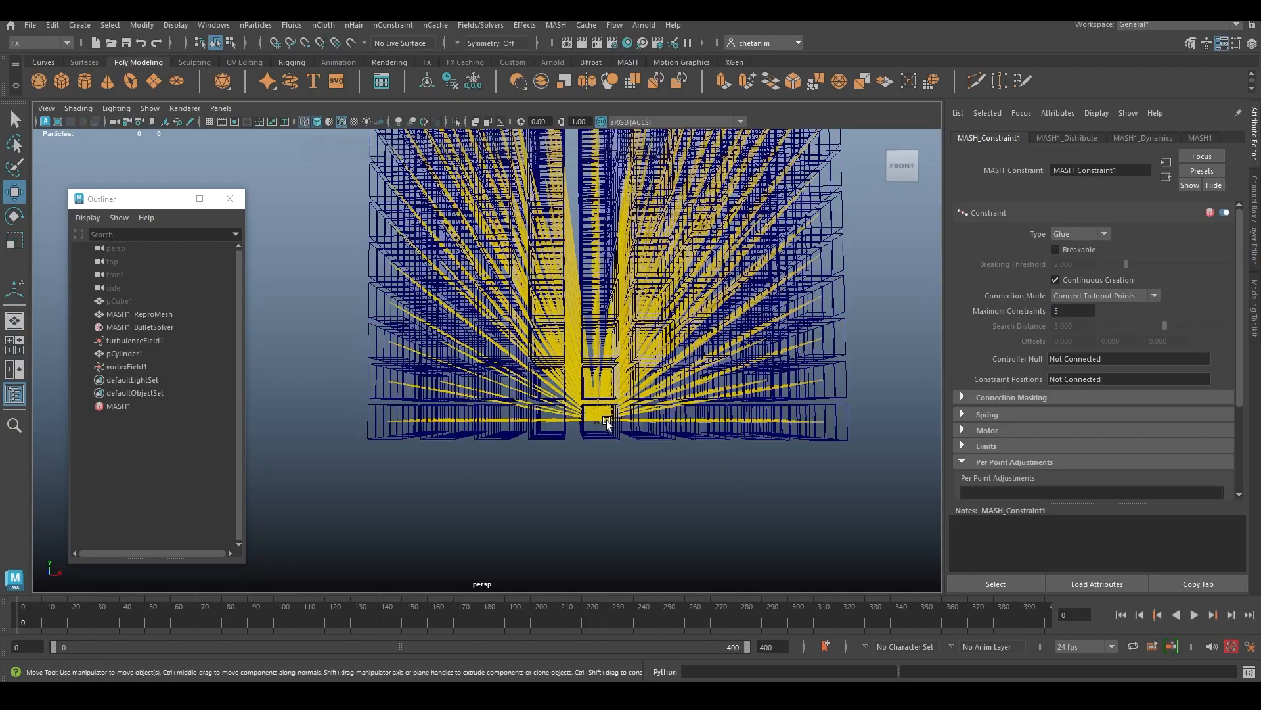
{"action": "left_click_drag", "start_coordinate": [607, 422], "coordinate": [571, 435], "text": "alt"}
Set the Connection Mode to Connect Nearest and examine the links between neighbouring cubes.
{"action": "left_click", "coordinate": [1103, 299]}
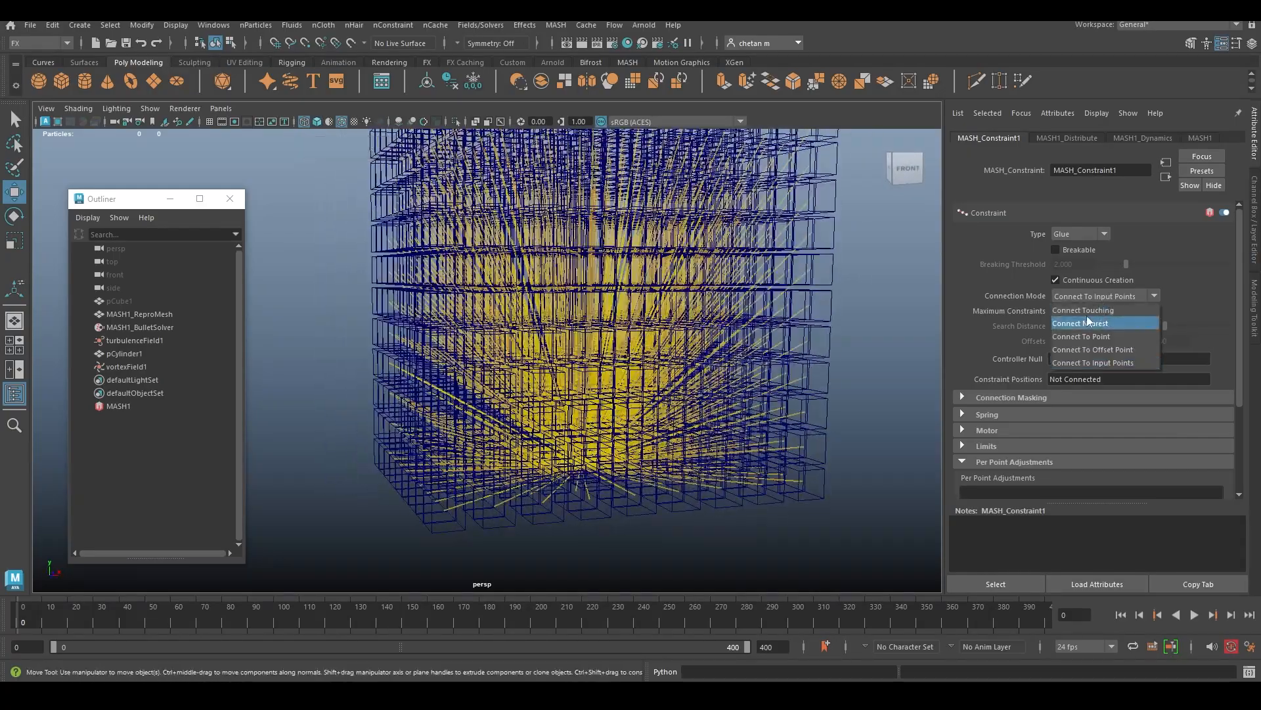
{"action": "left_click", "coordinate": [1093, 323]}
{"action": "left_click_drag", "start_coordinate": [606, 356], "coordinate": [533, 396], "text": "alt"}
Set the Connection Mode to Connect To Point, examine the constraint lines in wireframe, and restore shaded display.
{"action": "left_click", "coordinate": [1113, 295]}
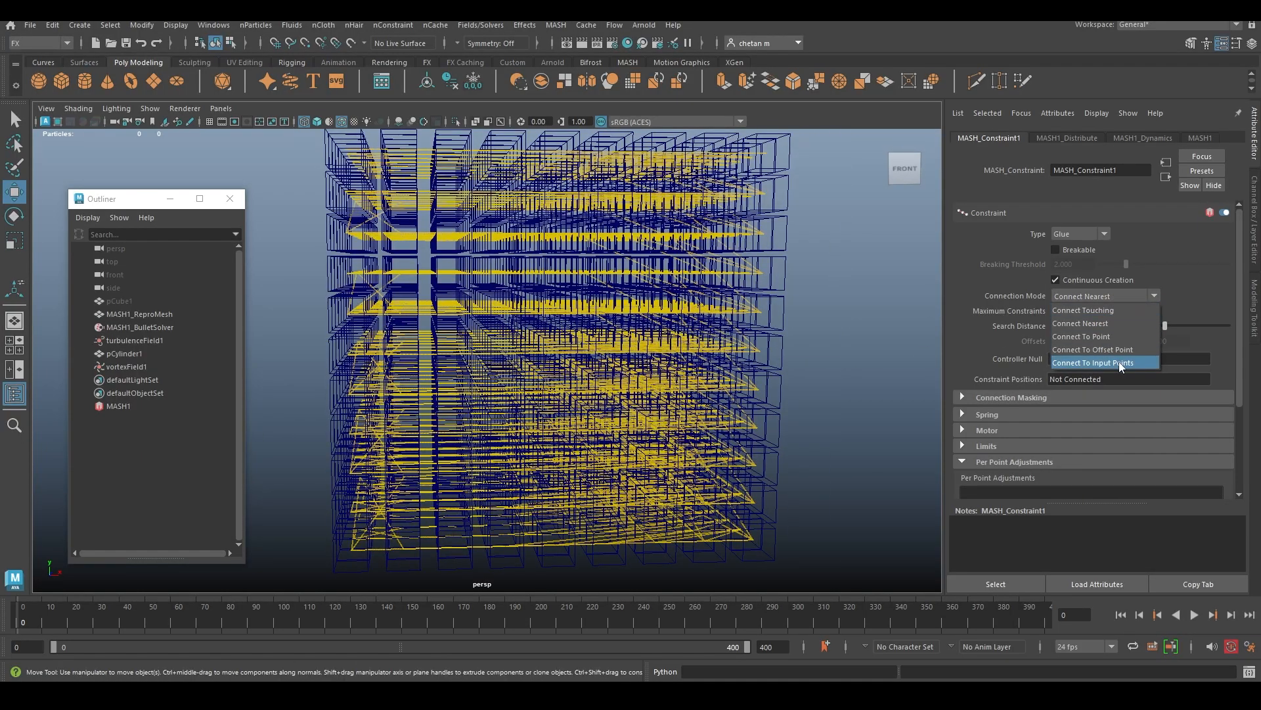
{"action": "left_click", "coordinate": [1105, 335]}
{"action": "left_click_drag", "start_coordinate": [629, 441], "coordinate": [569, 429], "text": "alt"}
{"action": "scroll", "coordinate": [701, 507], "scroll_direction": "down", "scroll_amount": 4}
{"action": "scroll", "coordinate": [453, 455], "scroll_direction": "up", "scroll_amount": 5}
{"action": "middle_click_drag", "start_coordinate": [497, 492], "coordinate": [560, 476], "text": "alt"}
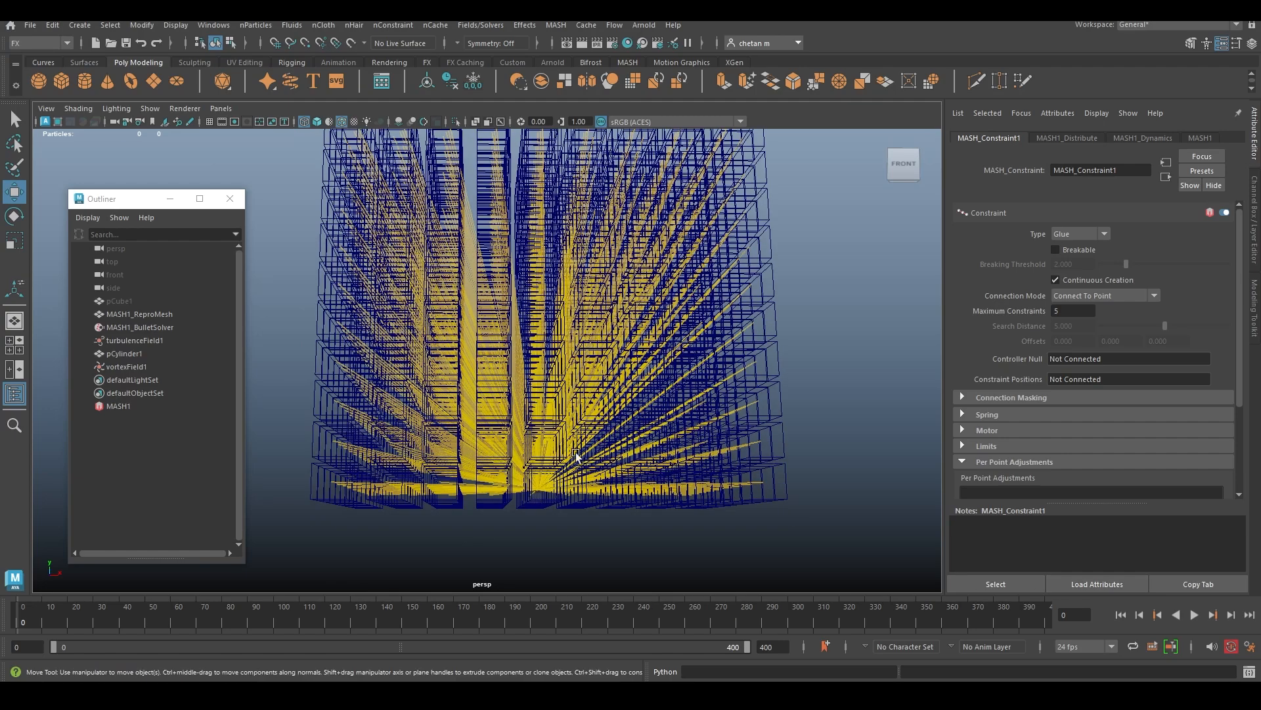
{"action": "scroll", "coordinate": [512, 415], "scroll_direction": "down", "scroll_amount": 5}
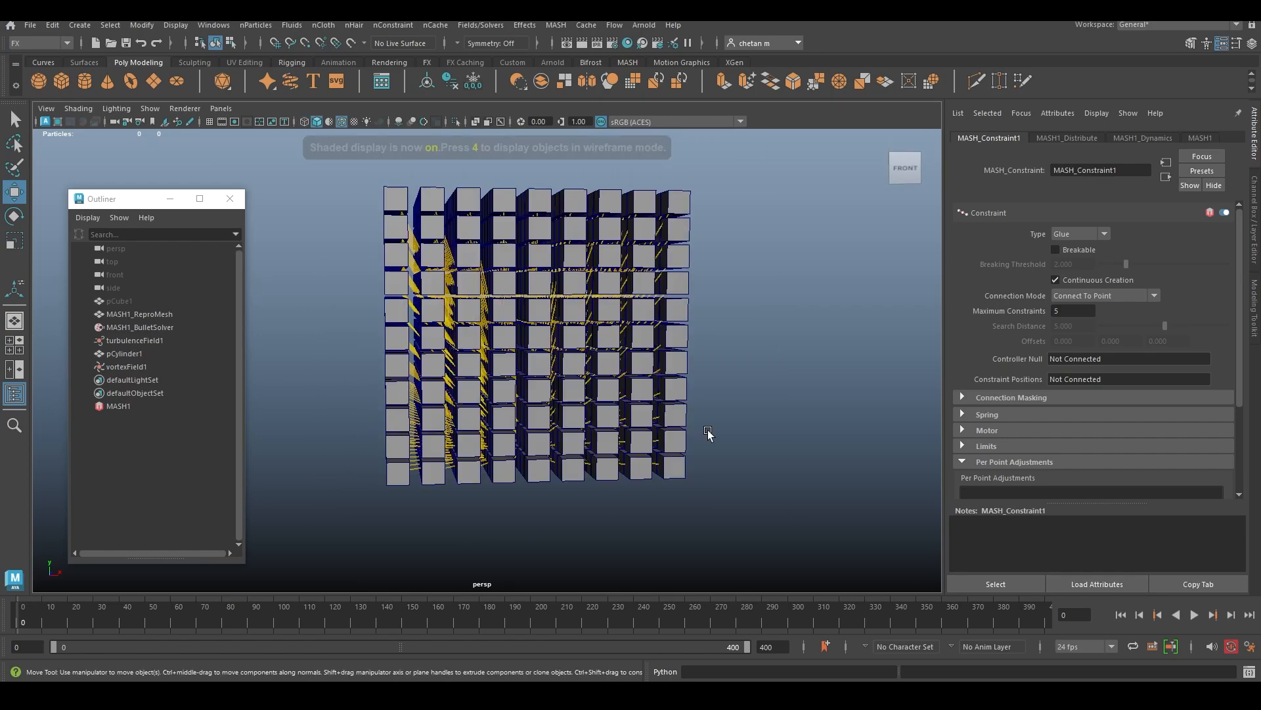
{"action": "left_click_drag", "start_coordinate": [703, 436], "coordinate": [588, 479], "text": "alt"}
{"action": "left_click_drag", "start_coordinate": [713, 355], "coordinate": [563, 417], "text": "alt"}
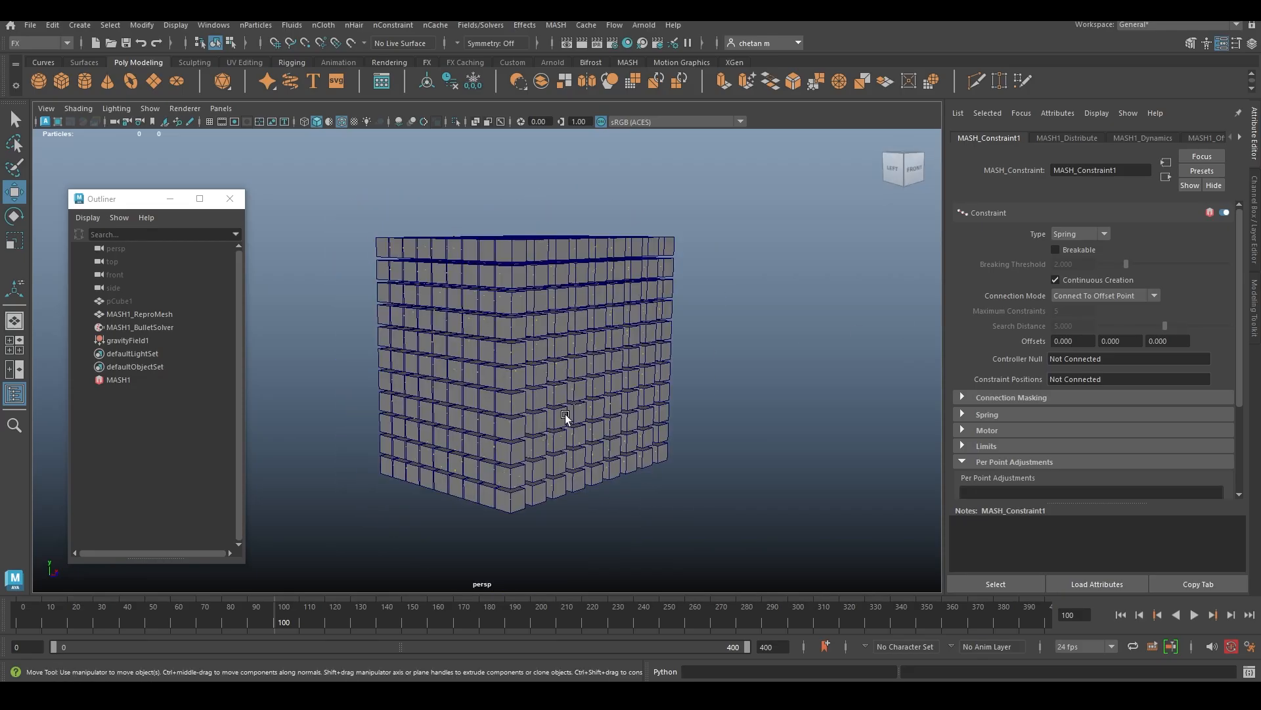
{"action": "left_click_drag", "start_coordinate": [383, 434], "coordinate": [534, 424], "text": "alt"}
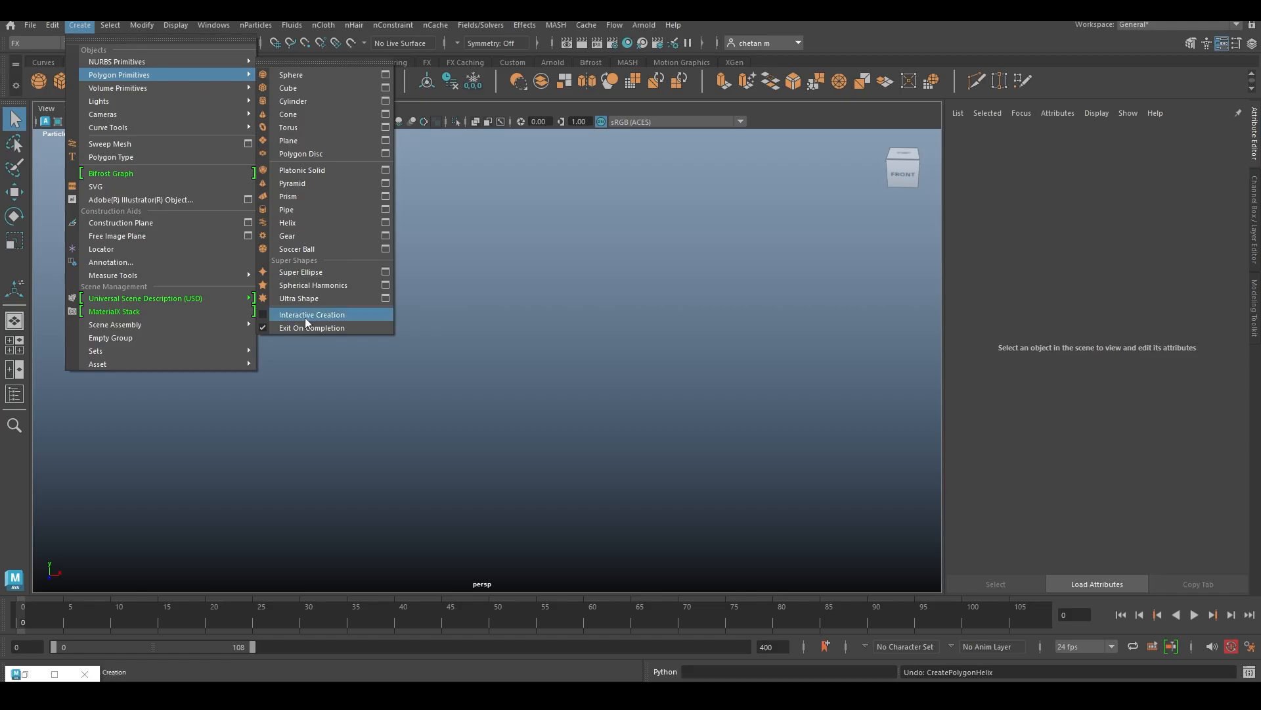
Enable Interactive Creation for polygon primitives and draw a tall polygon helix in the scene.
{"action": "left_click", "coordinate": [326, 318]}
{"action": "right_click", "coordinate": [479, 400], "text": "shift"}
{"action": "left_click", "coordinate": [484, 484]}
{"action": "left_click_drag", "start_coordinate": [485, 484], "coordinate": [540, 453]}
{"action": "left_click_drag", "start_coordinate": [540, 453], "coordinate": [534, 339]}
{"action": "scroll", "coordinate": [533, 340], "scroll_direction": "up", "scroll_amount": 3}
{"action": "left_click_drag", "start_coordinate": [533, 355], "coordinate": [531, 336], "text": "alt"}
Delete the cap faces at both ends of the helix.
{"action": "right_click_drag", "start_coordinate": [531, 339], "coordinate": [528, 391]}
{"action": "left_click", "coordinate": [511, 454]}
{"action": "left_click_drag", "start_coordinate": [512, 414], "coordinate": [583, 430], "text": "alt"}
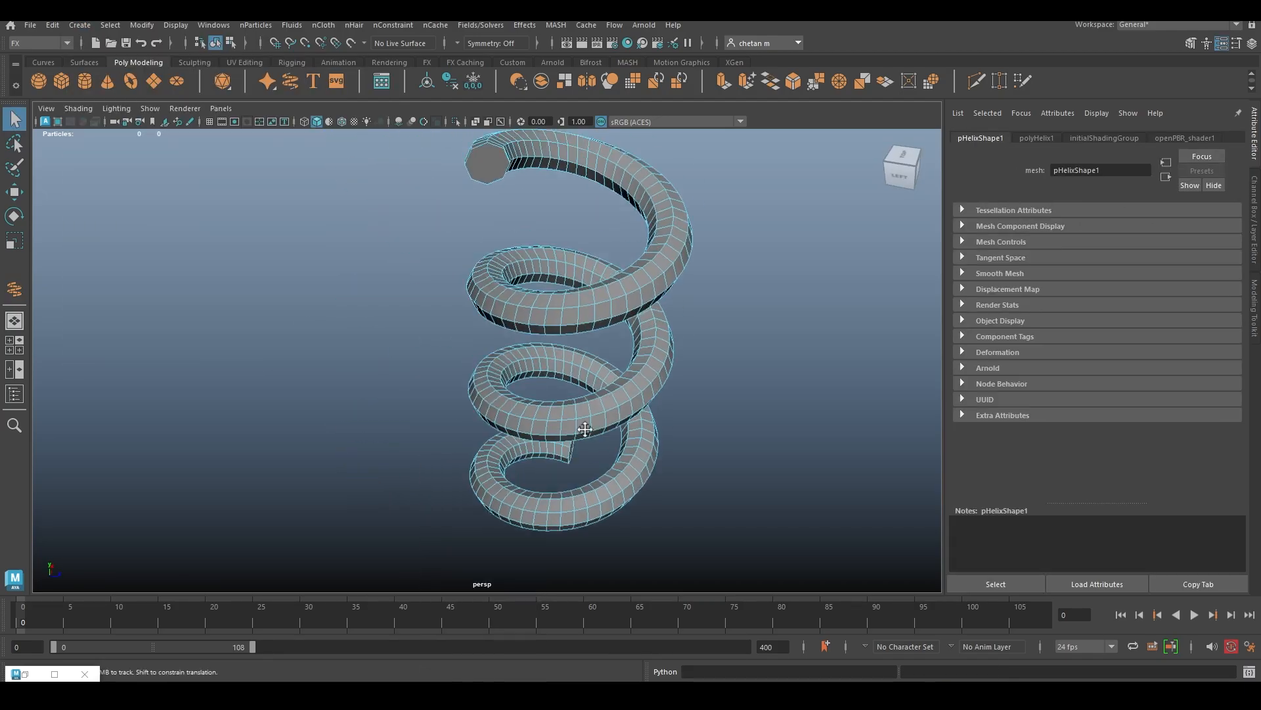
{"action": "middle_click_drag", "start_coordinate": [579, 394], "coordinate": [536, 478], "text": "alt"}
{"action": "left_click", "coordinate": [436, 243], "text": "shift"}
{"action": "key", "text": "Delete"}
Delete the upper face loops along the helix tube, leaving an open spiral channel.
{"action": "left_click_drag", "start_coordinate": [436, 243], "coordinate": [547, 259], "text": "alt"}
{"action": "scroll", "coordinate": [442, 260], "scroll_direction": "up", "scroll_amount": 2}
{"action": "left_click", "coordinate": [450, 297]}
{"action": "double_click", "coordinate": [451, 288], "text": "shift"}
{"action": "left_click", "coordinate": [432, 292], "text": "shift"}
{"action": "double_click", "coordinate": [435, 281], "text": "shift"}
{"action": "left_click", "coordinate": [413, 292], "text": "shift"}
{"action": "double_click", "coordinate": [416, 279], "text": "shift"}
{"action": "left_click", "coordinate": [524, 216], "text": "shift"}
{"action": "double_click", "coordinate": [521, 212], "text": "shift"}
{"action": "key", "text": "Delete"}
{"action": "scroll", "coordinate": [547, 259], "scroll_direction": "down", "scroll_amount": 4}
Extrude all faces of the spiral channel by about 0.3 in Local Translate Z to thicken it, and return to object mode.
{"action": "right_click_drag", "start_coordinate": [543, 262], "coordinate": [568, 241]}
{"action": "right_click_drag", "start_coordinate": [577, 308], "coordinate": [578, 365], "text": "shift"}
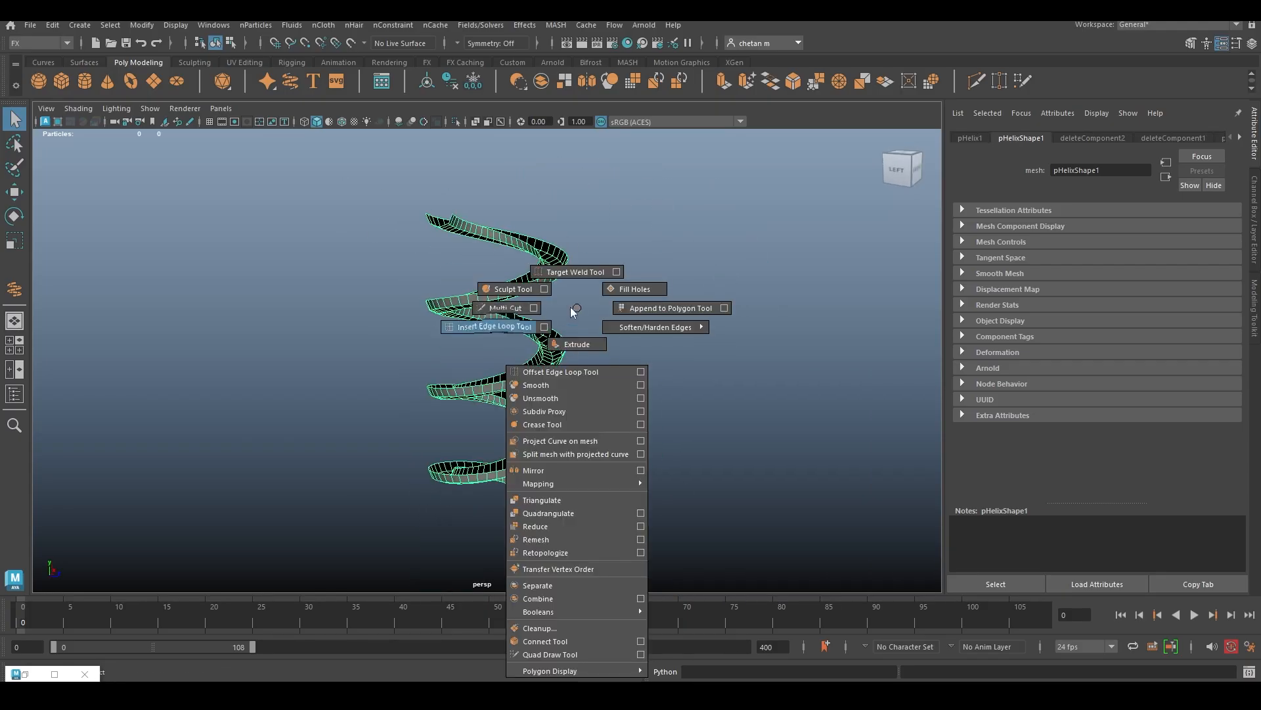
{"action": "right_click_drag", "start_coordinate": [571, 307], "coordinate": [574, 308], "text": "shift"}
{"action": "right_click_drag", "start_coordinate": [516, 247], "coordinate": [510, 285]}
{"action": "double_click", "coordinate": [510, 284]}
{"action": "right_click_drag", "start_coordinate": [680, 346], "coordinate": [688, 398], "text": "shift"}
{"action": "left_click_drag", "start_coordinate": [516, 513], "coordinate": [513, 515]}
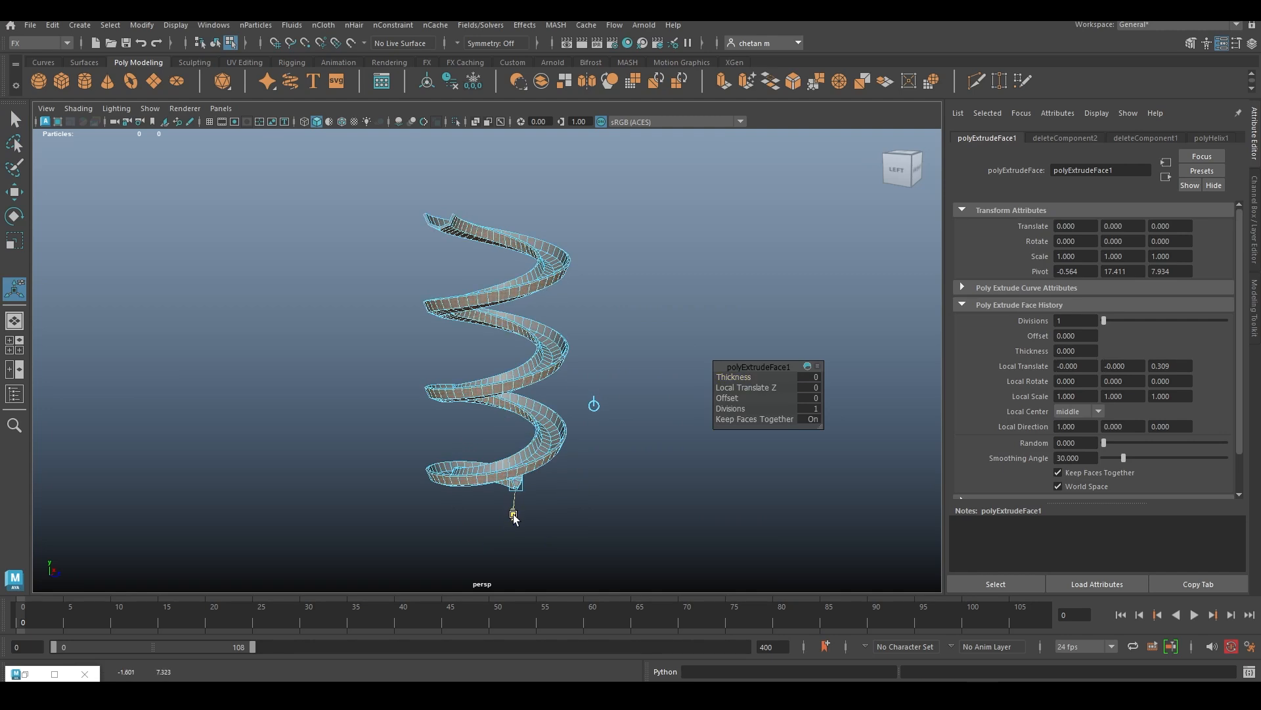
{"action": "key", "text": "q"}
{"action": "right_click_drag", "start_coordinate": [540, 276], "coordinate": [578, 248]}
{"action": "left_click", "coordinate": [584, 313]}
{"action": "left_click_drag", "start_coordinate": [552, 328], "coordinate": [552, 388], "text": "alt"}
Create a small polygon sphere beside the helix and build a MASH network from it.
{"action": "left_click", "coordinate": [476, 252]}
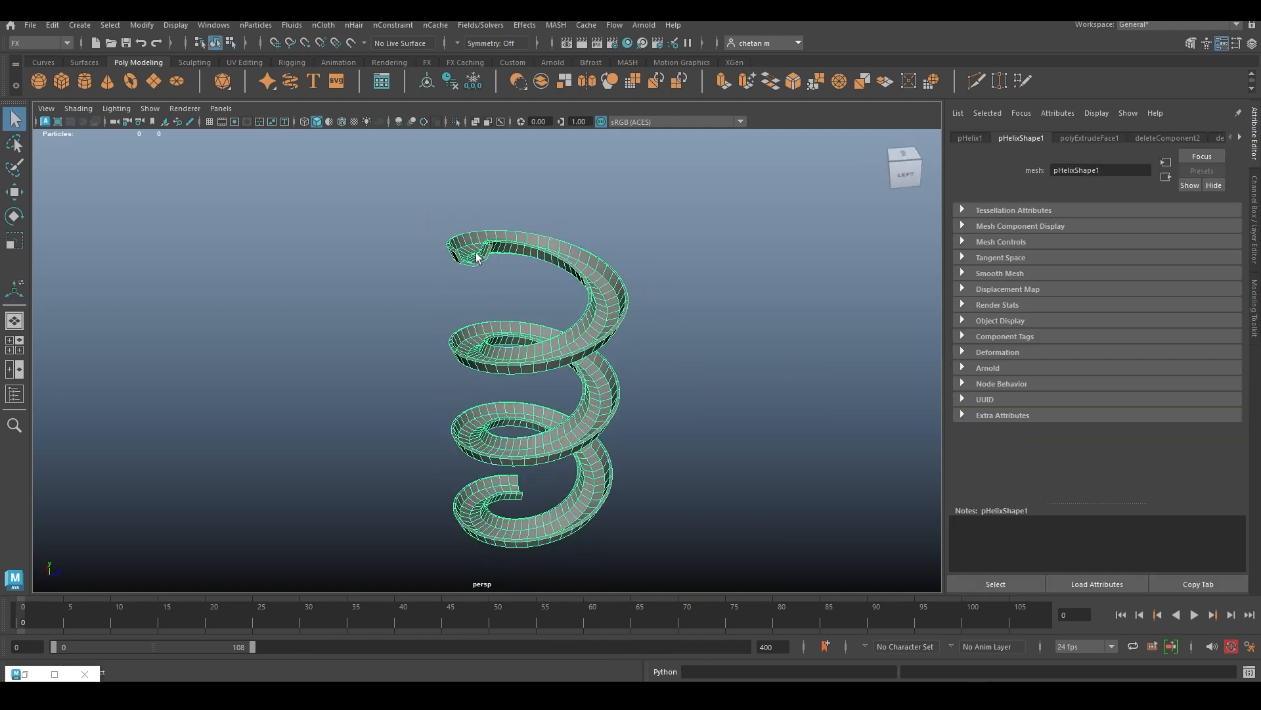
{"action": "left_click_drag", "start_coordinate": [476, 256], "coordinate": [483, 284], "text": "alt"}
{"action": "left_click_drag", "start_coordinate": [421, 355], "coordinate": [567, 511], "text": "alt"}
{"action": "left_click", "coordinate": [39, 80]}
{"action": "left_click_drag", "start_coordinate": [569, 434], "coordinate": [578, 438]}
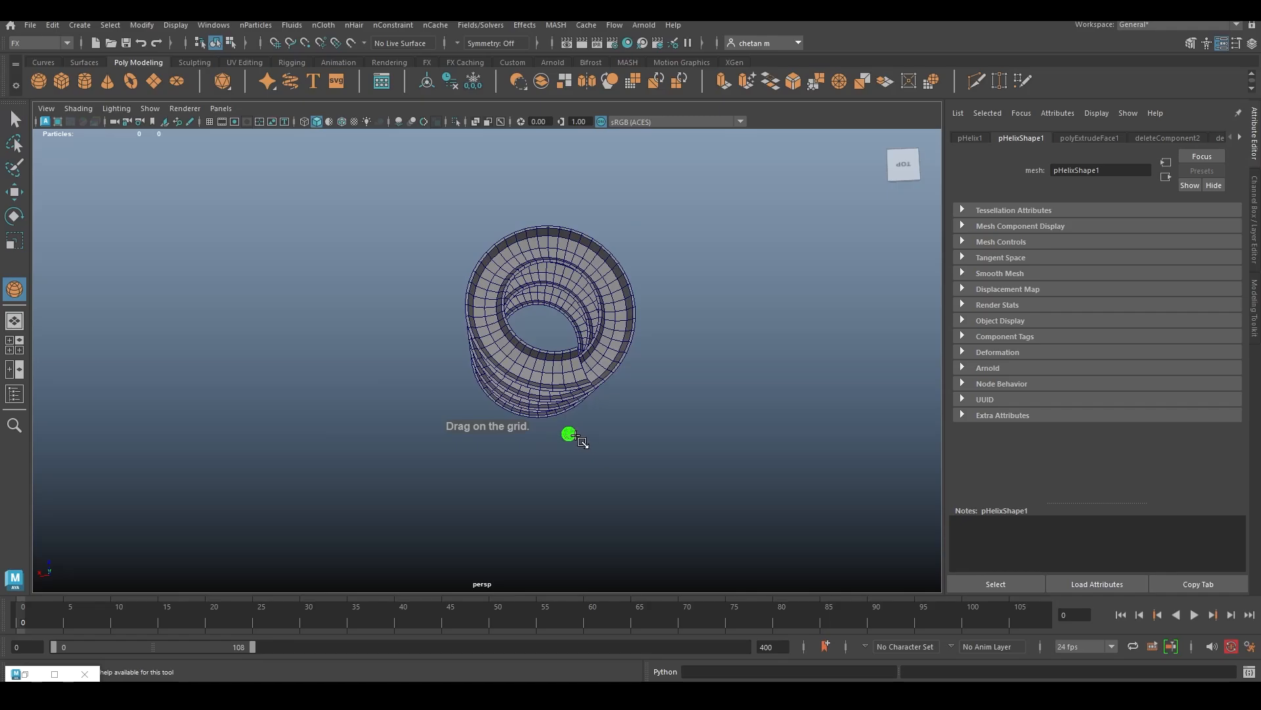
{"action": "key", "text": "space"}
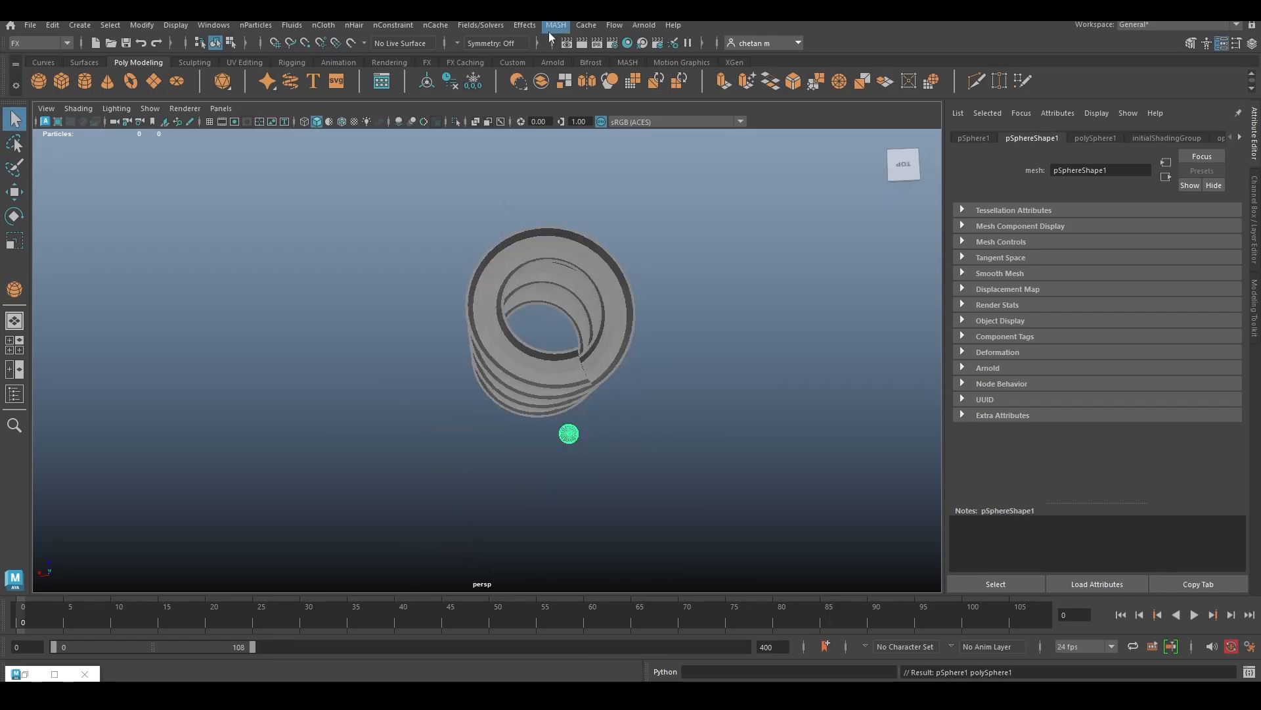
{"action": "left_click", "coordinate": [554, 25]}
{"action": "left_click", "coordinate": [579, 54]}
{"action": "left_click_drag", "start_coordinate": [571, 355], "coordinate": [586, 430], "text": "alt"}
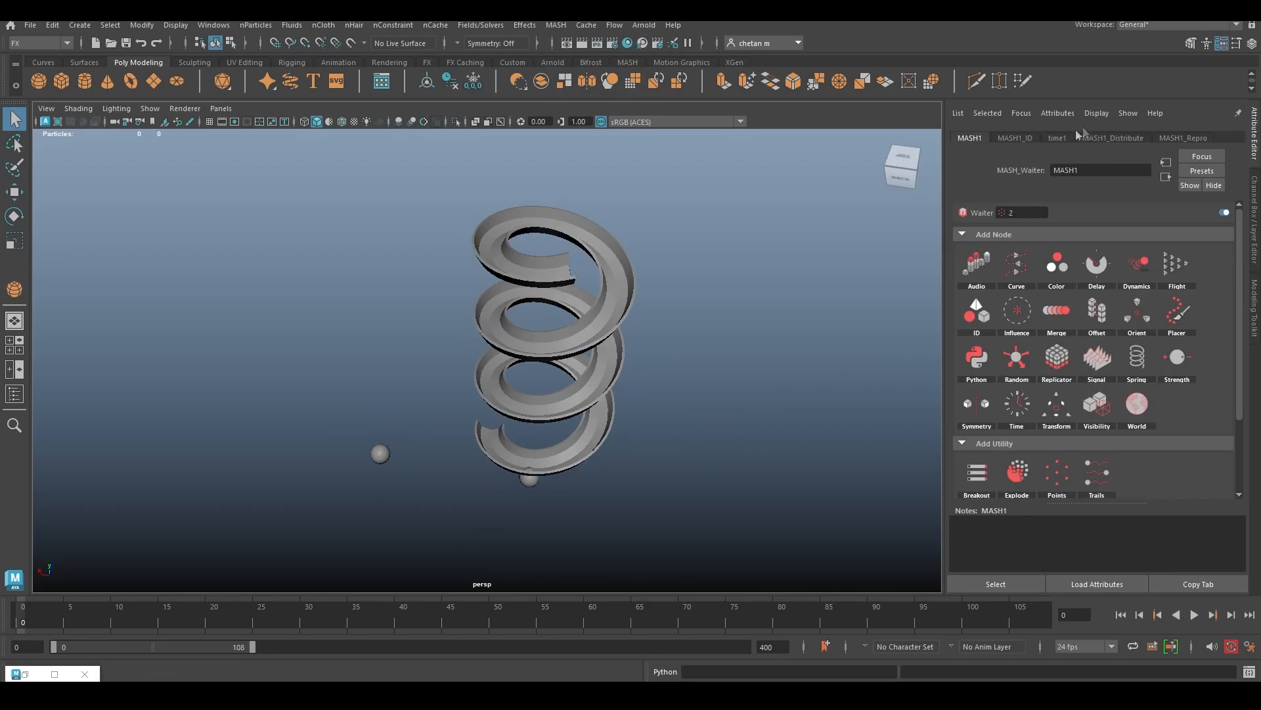
Set the MASH distribution to Radial with 20 points, radius 7.157 and radial axis ZX.
{"action": "left_click", "coordinate": [1114, 136]}
{"action": "left_click", "coordinate": [1097, 251]}
{"action": "left_click", "coordinate": [1080, 277]}
{"action": "left_click_drag", "start_coordinate": [641, 441], "coordinate": [492, 381], "text": "alt"}
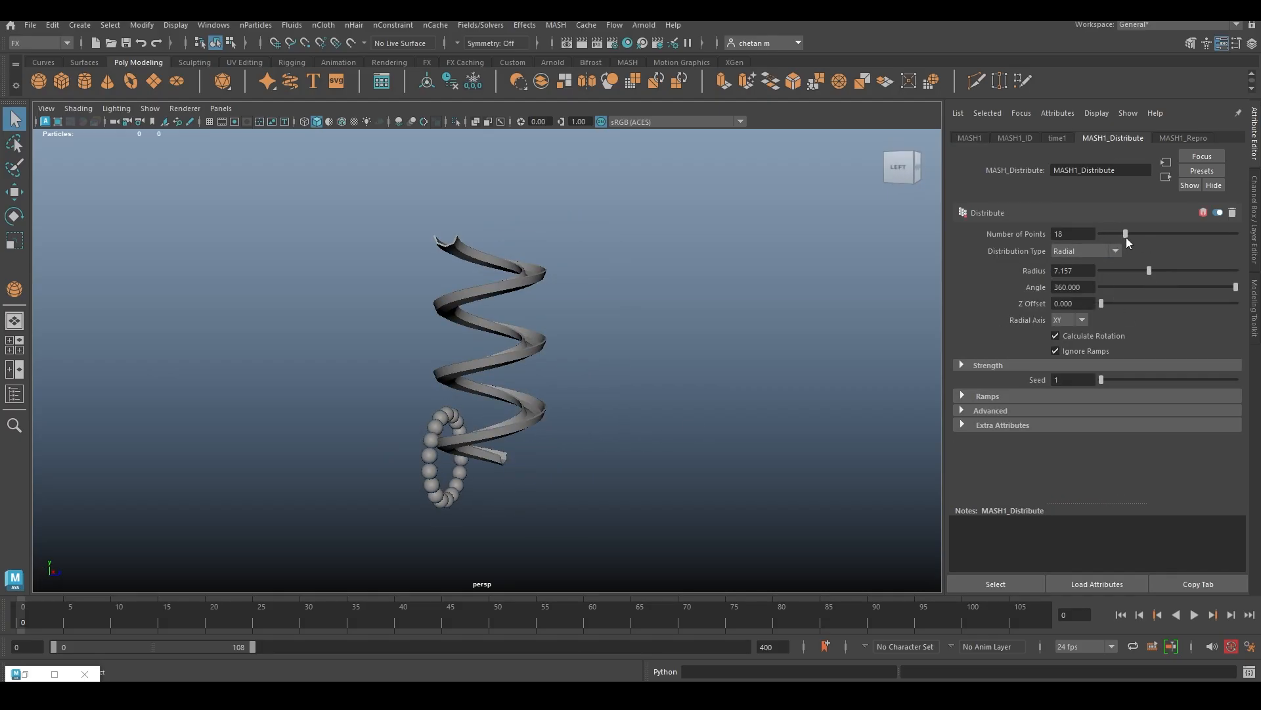
{"action": "left_click", "coordinate": [1069, 347]}
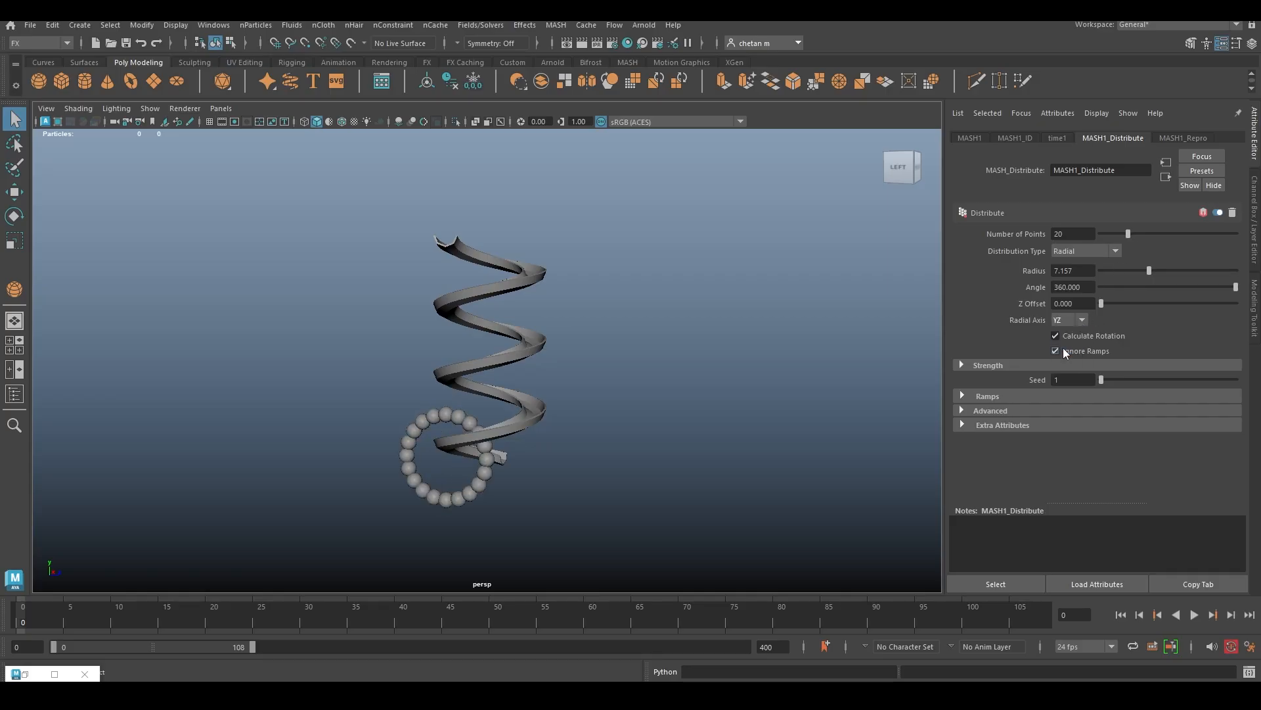
{"action": "left_click", "coordinate": [1065, 360]}
{"action": "left_click_drag", "start_coordinate": [526, 387], "coordinate": [556, 438], "text": "alt"}
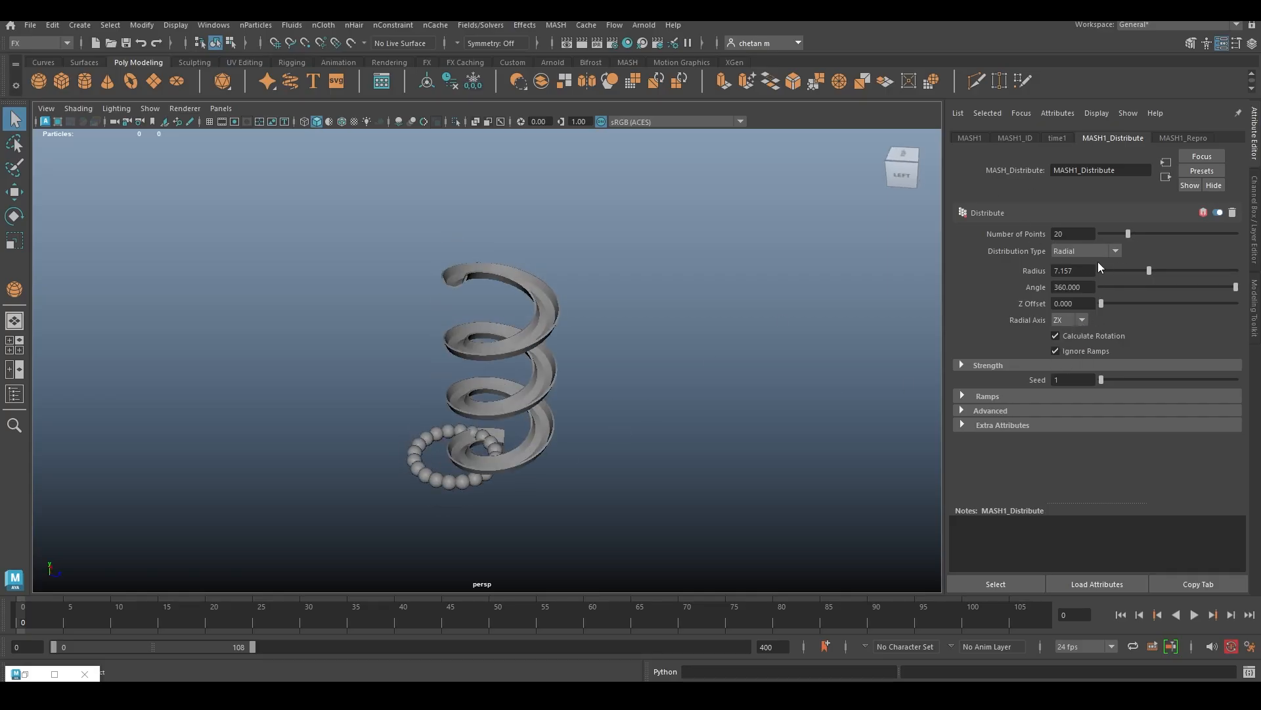
Add a Transform node to the MASH network and create a locator as its Controller Null.
{"action": "left_click", "coordinate": [973, 139]}
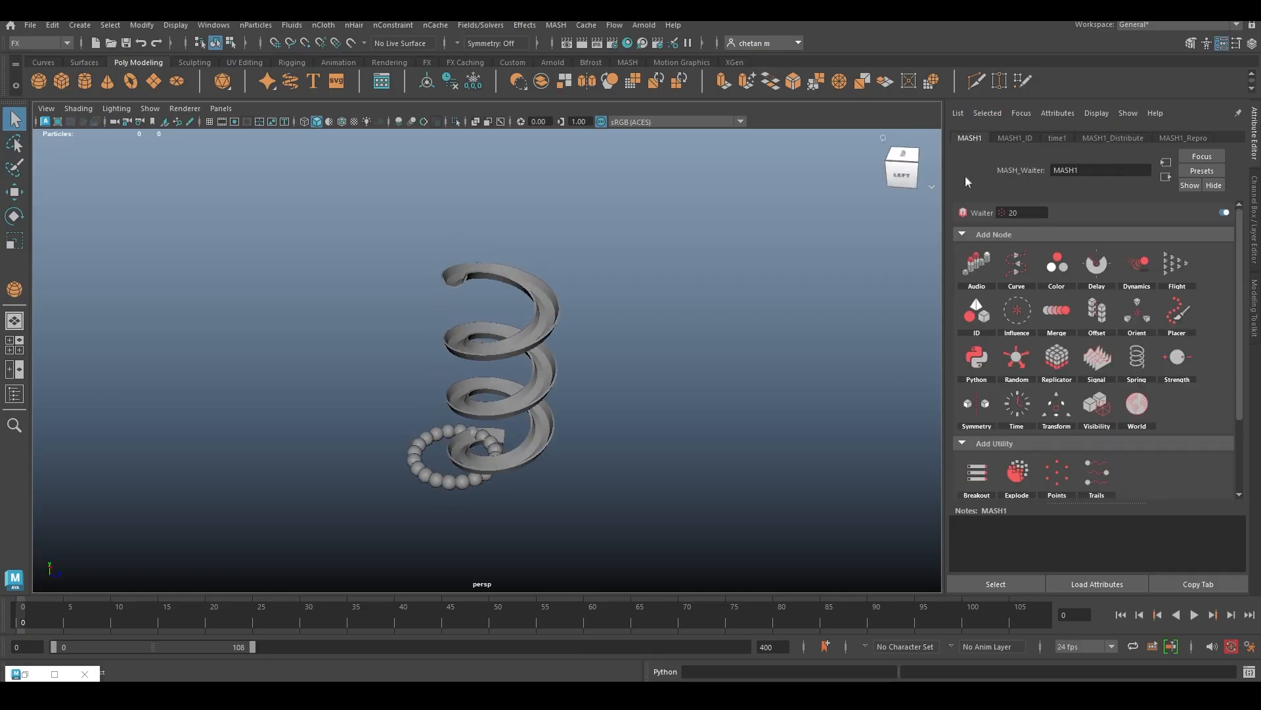
{"action": "left_click", "coordinate": [1057, 404]}
{"action": "left_click_drag", "start_coordinate": [523, 403], "coordinate": [558, 391], "text": "alt"}
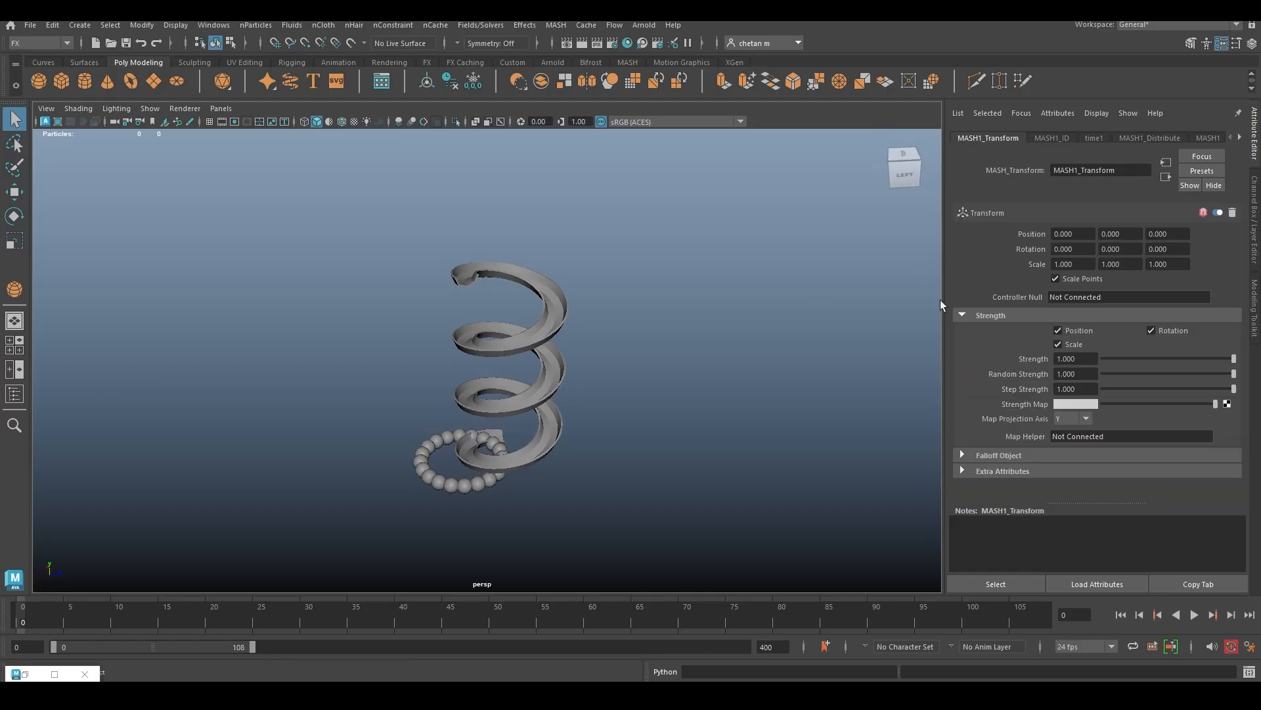
{"action": "right_click", "coordinate": [1066, 299]}
{"action": "left_click", "coordinate": [1083, 313]}
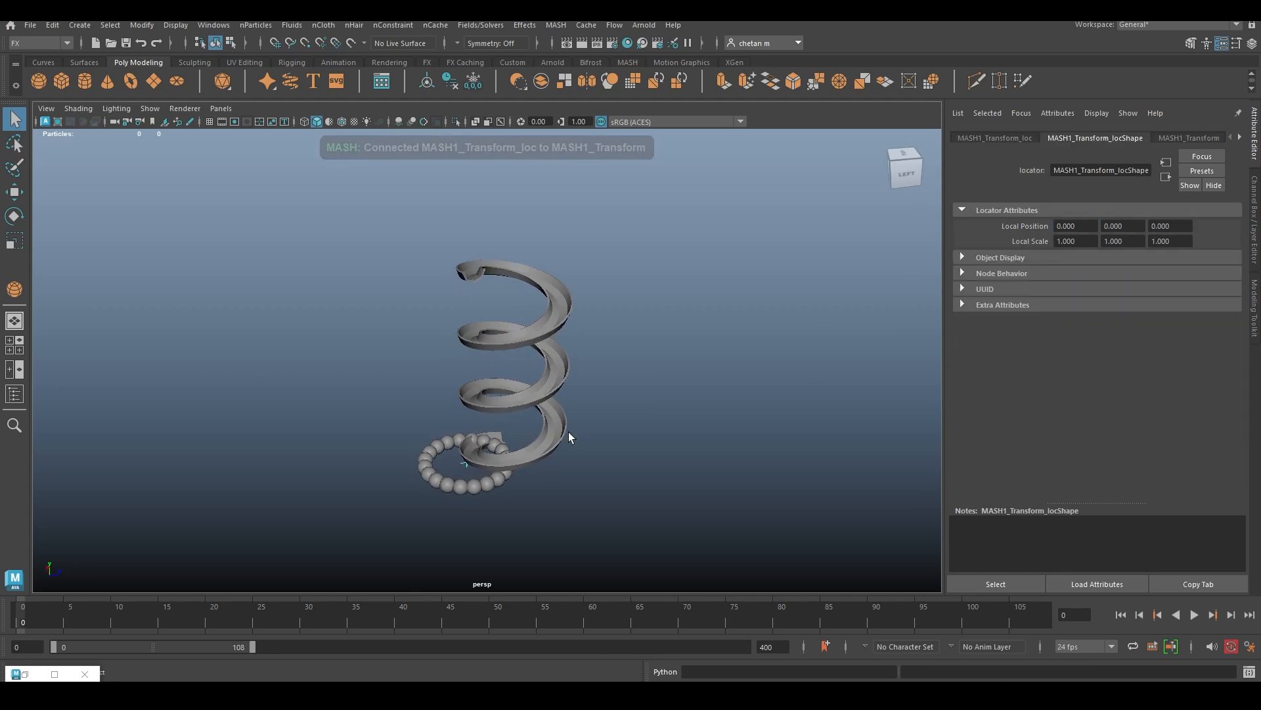
Raise the Transform locator to about 36.2 in Y, keeping it selected.
{"action": "key", "text": "w"}
{"action": "left_click_drag", "start_coordinate": [464, 418], "coordinate": [486, 343]}
{"action": "left_click", "coordinate": [569, 348]}
{"action": "key", "text": "ctrl+z"}
Centre the locator over the helix in the top view so the ring of spheres lines up with the channel.
{"action": "key", "text": "space"}
{"action": "middle_click_drag", "start_coordinate": [511, 404], "coordinate": [490, 312], "text": "alt"}
{"action": "scroll", "coordinate": [503, 394], "scroll_direction": "down", "scroll_amount": 2}
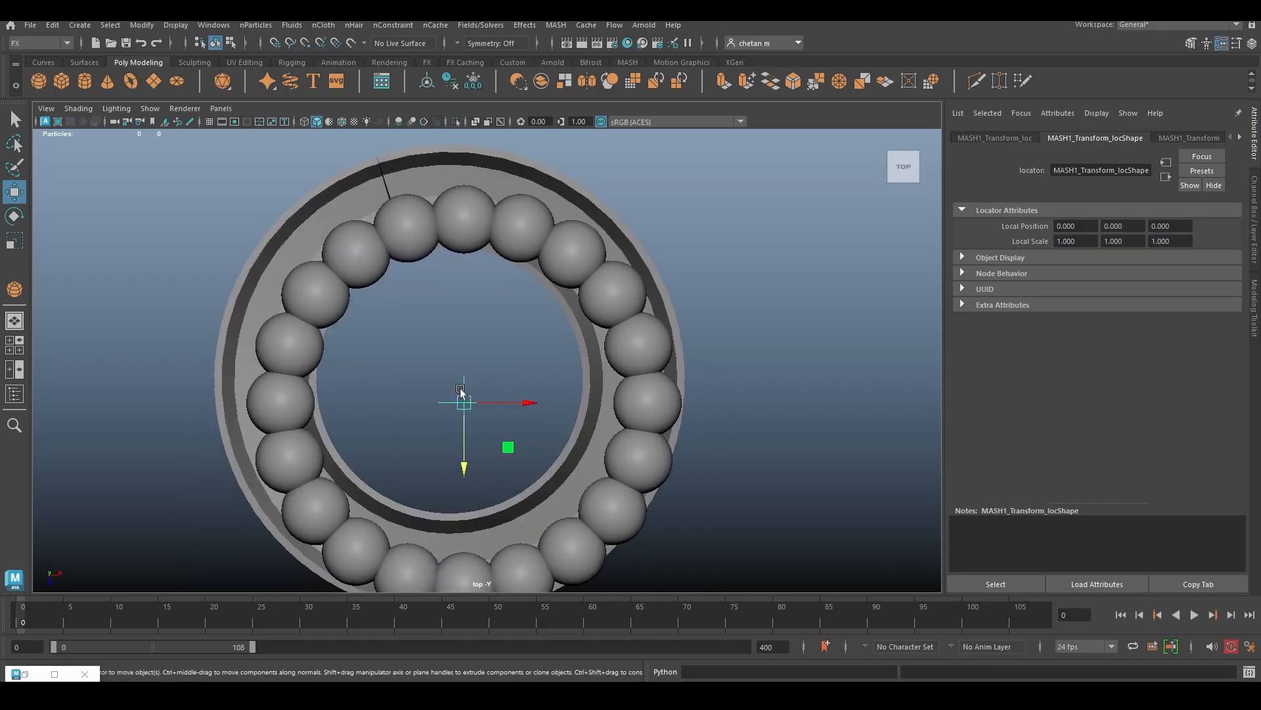
{"action": "left_click_drag", "start_coordinate": [470, 404], "coordinate": [454, 382]}
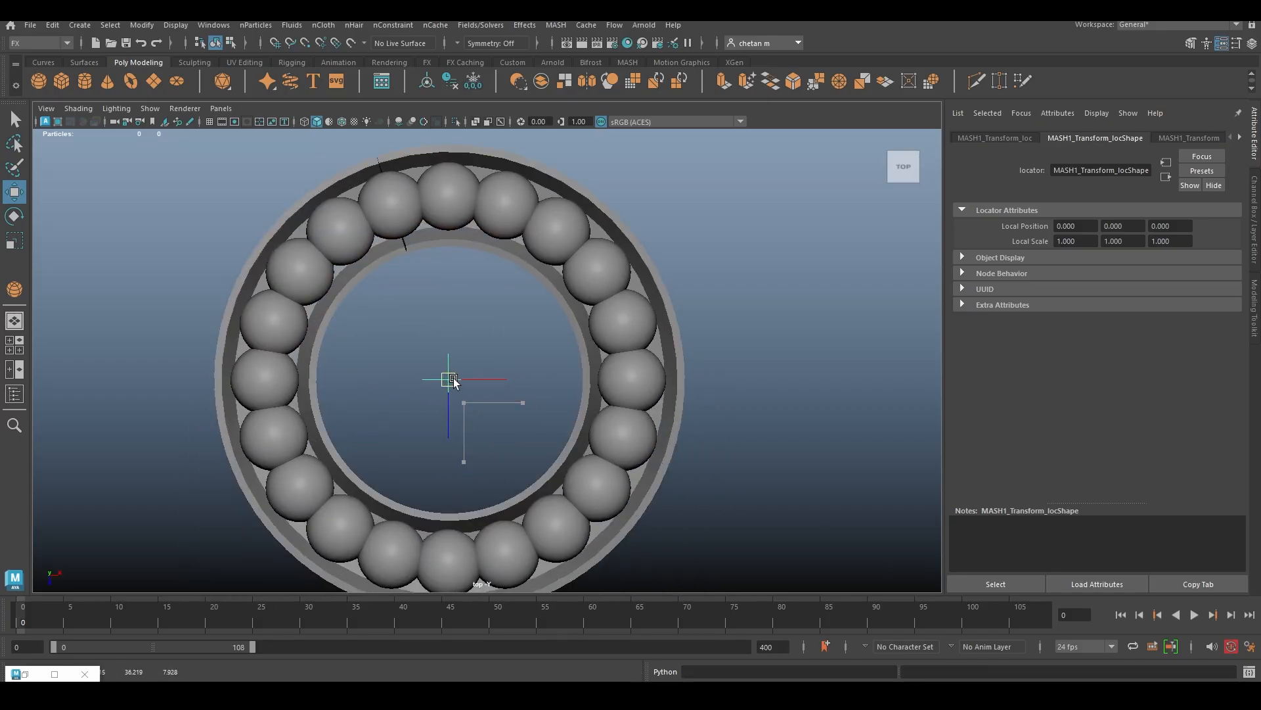
Adjust the locator's height in the perspective view to about 37.2 in Y, just above the channel's upper end.
{"action": "key", "text": "space"}
{"action": "left_click_drag", "start_coordinate": [557, 333], "coordinate": [568, 293]}
{"action": "left_click_drag", "start_coordinate": [608, 353], "coordinate": [606, 308], "text": "alt"}
{"action": "middle_click_drag", "start_coordinate": [606, 307], "coordinate": [601, 374], "text": "alt"}
{"action": "left_click_drag", "start_coordinate": [503, 267], "coordinate": [501, 315]}
{"action": "scroll", "coordinate": [534, 345], "scroll_direction": "up", "scroll_amount": 5}
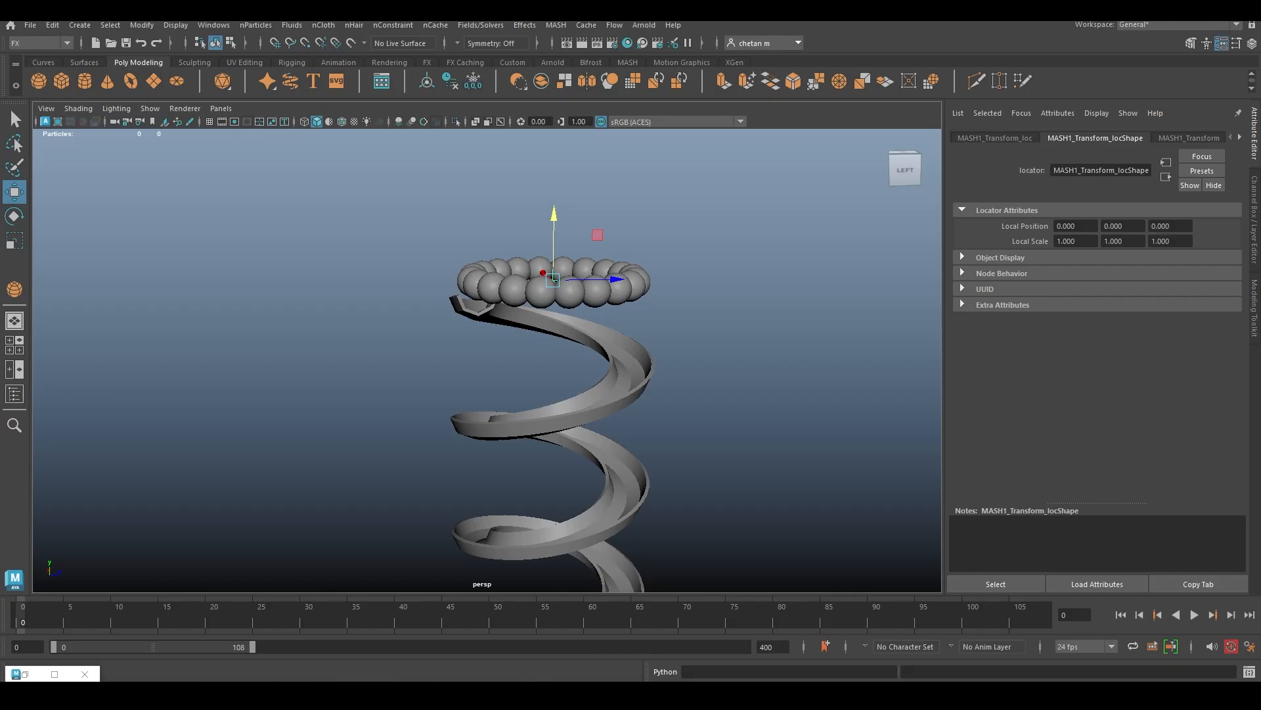
Open the Outliner and select the hidden source sphere pSphere1.
{"action": "left_click", "coordinate": [215, 26]}
{"action": "left_click", "coordinate": [238, 187]}
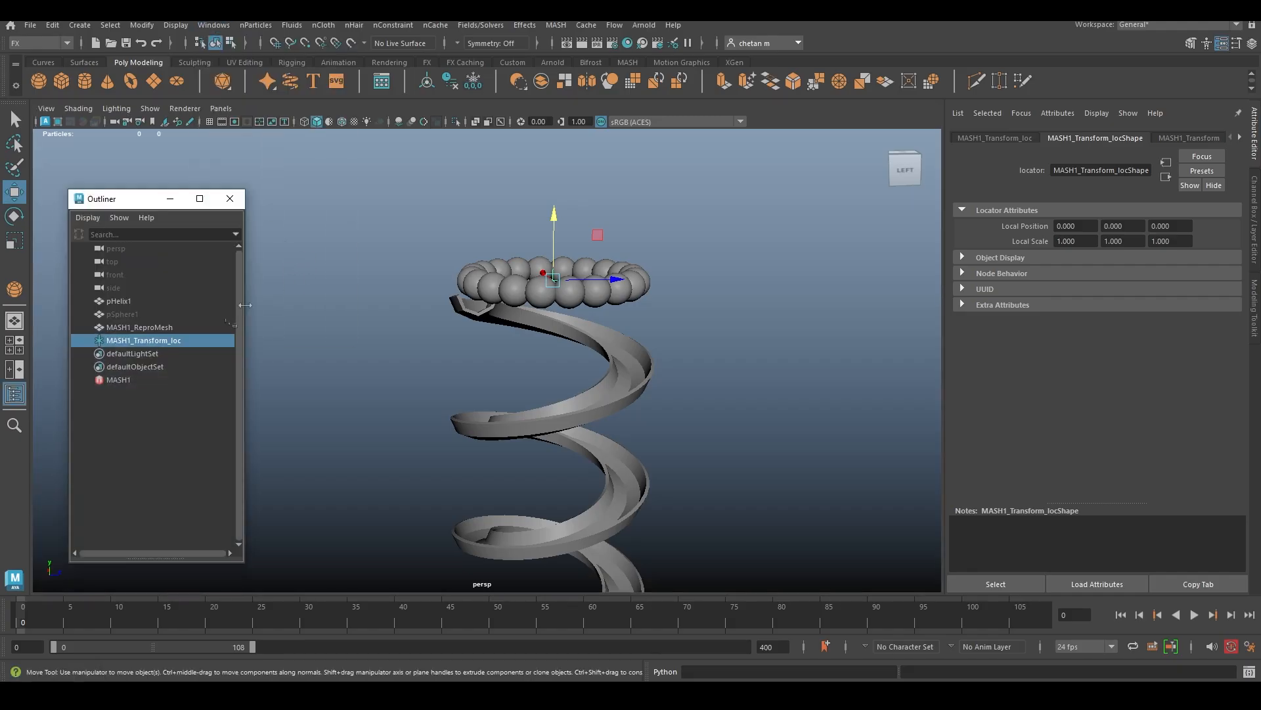
{"action": "left_click", "coordinate": [125, 314]}
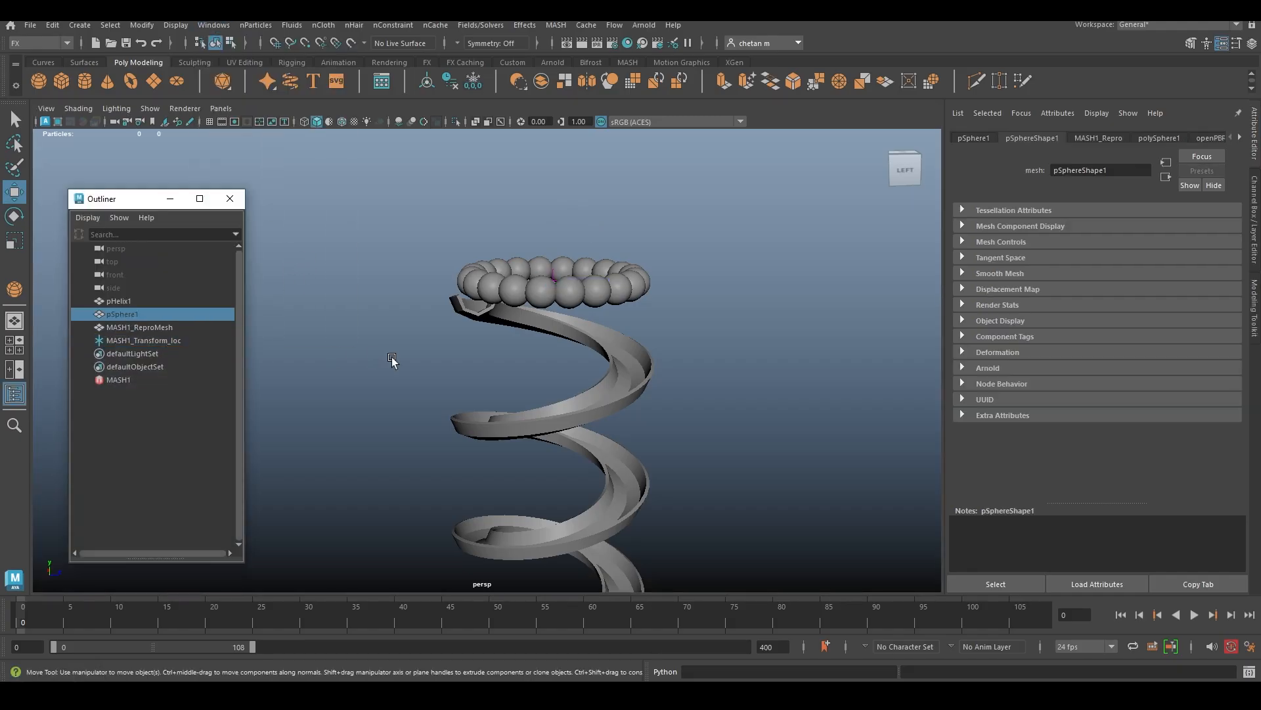
{"action": "key", "text": "r"}
{"action": "left_click_drag", "start_coordinate": [504, 309], "coordinate": [415, 480], "text": "alt"}
{"action": "middle_click_drag", "start_coordinate": [459, 376], "coordinate": [478, 459], "text": "alt"}
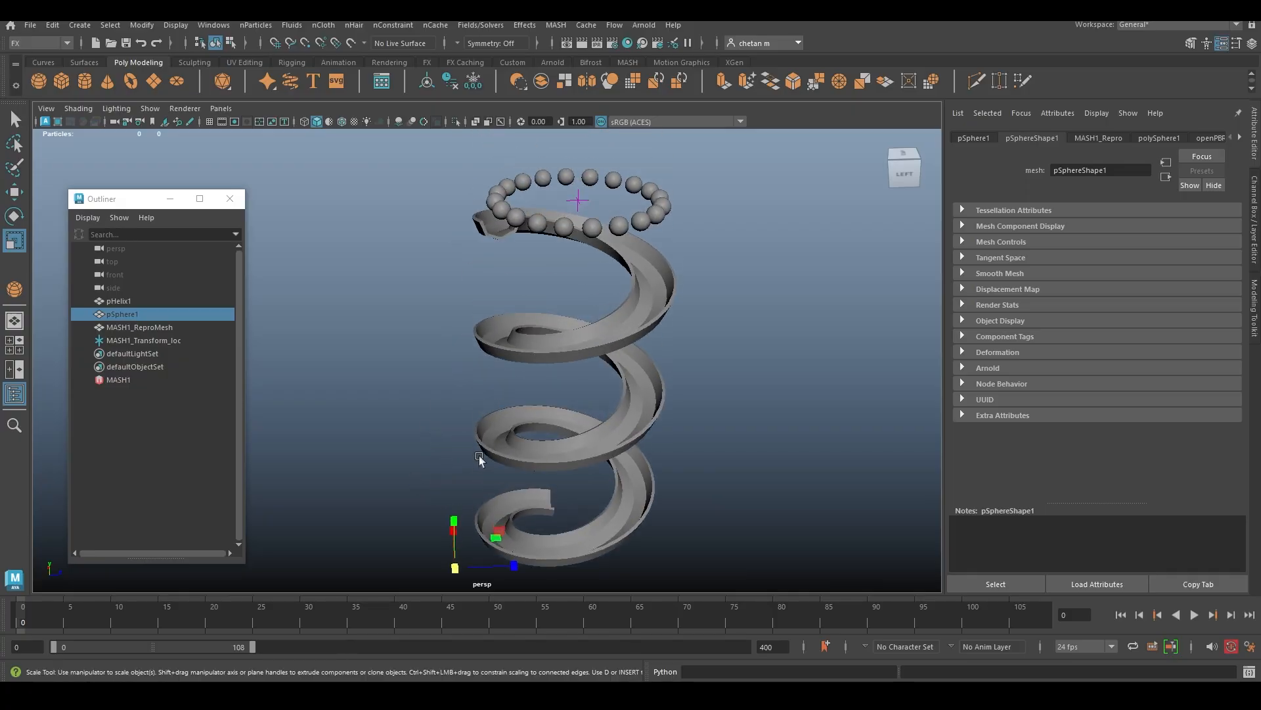
{"action": "key", "text": "ctrl+z"}
Set pSphere1's Scale X, Y and Z to 0.7 after trying 0.5 and 0.8.
{"action": "key", "text": "ctrl+a"}
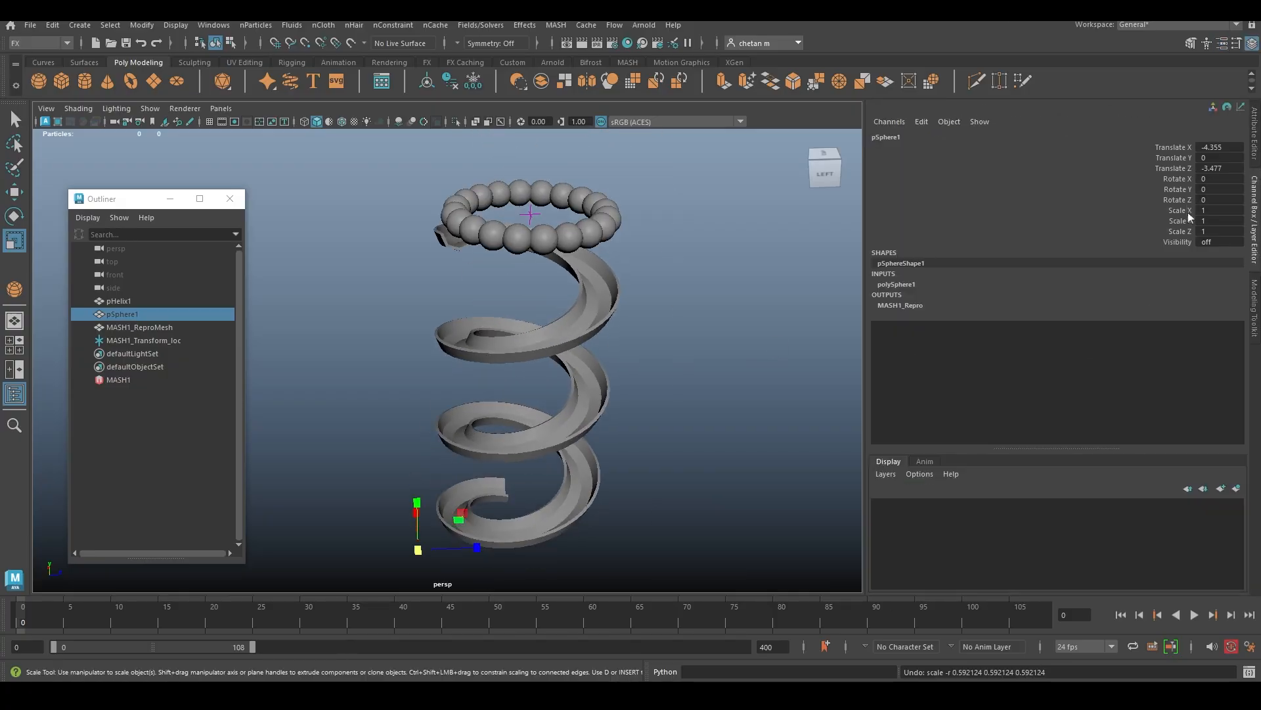
{"action": "left_click_drag", "start_coordinate": [1188, 212], "coordinate": [1208, 229]}
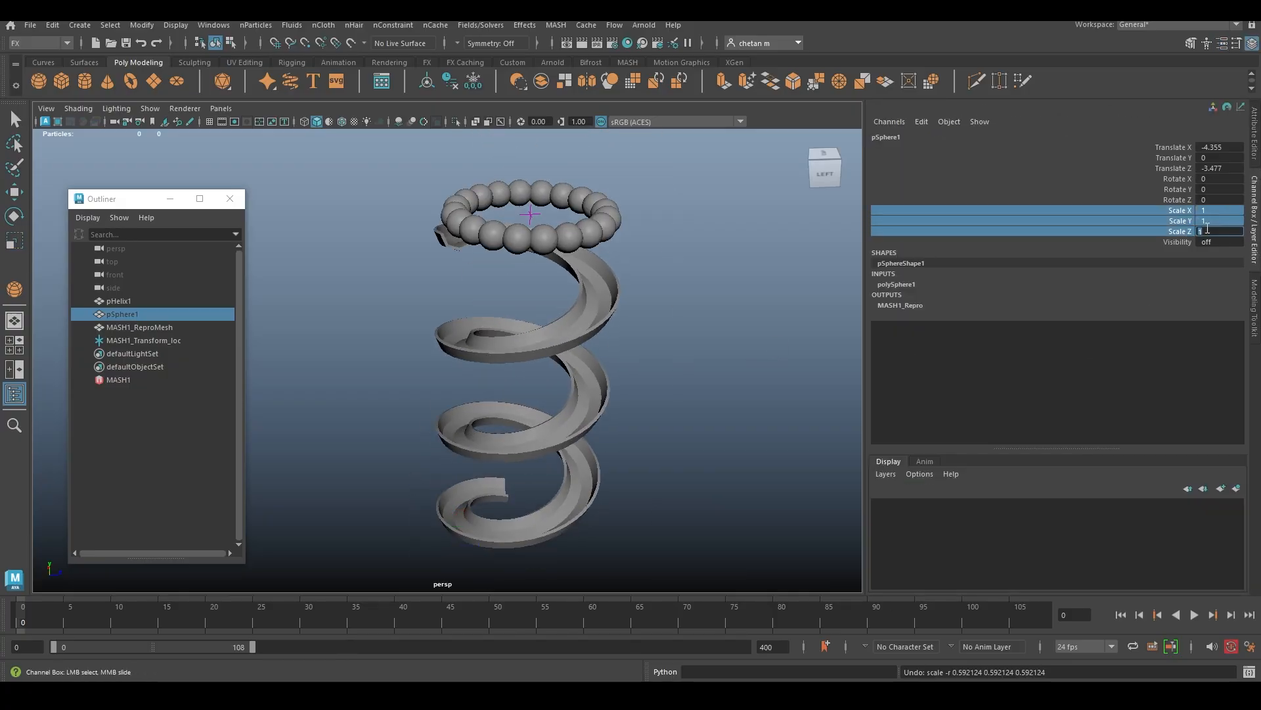
{"action": "key", "text": "Return"}
{"action": "left_click_drag", "start_coordinate": [669, 276], "coordinate": [660, 319], "text": "alt"}
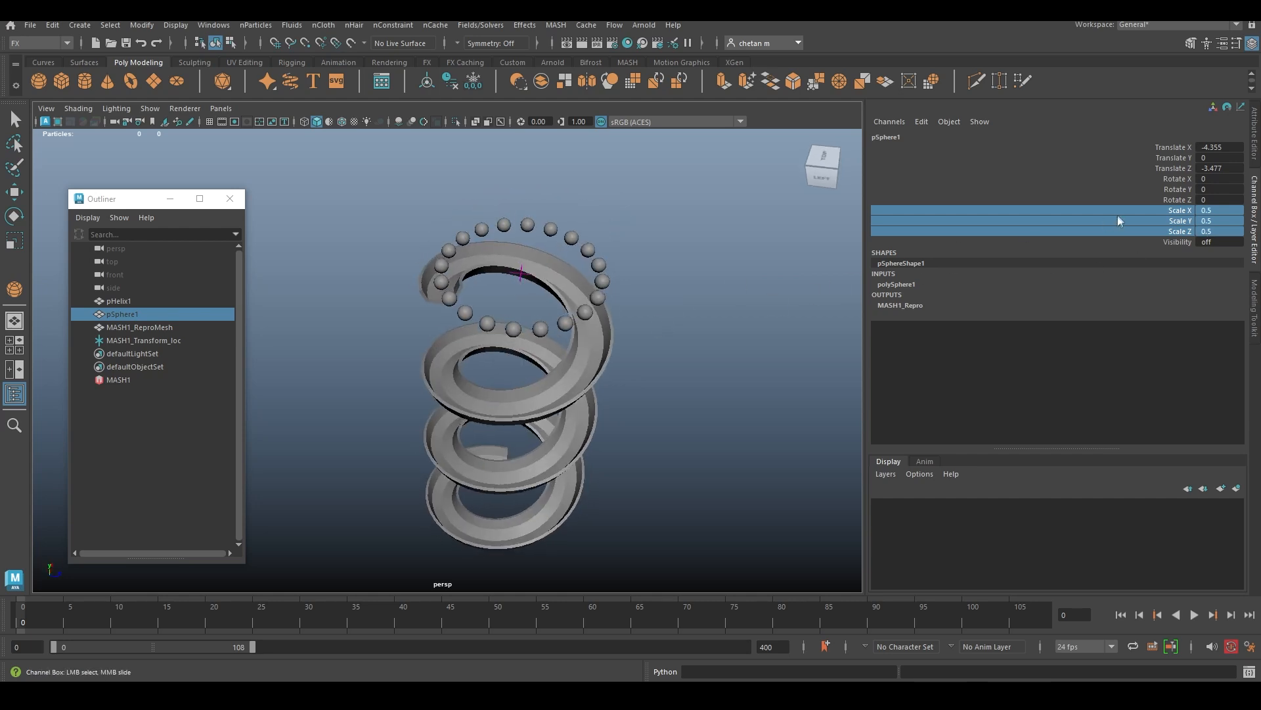
{"action": "left_click", "coordinate": [1208, 230]}
{"action": "type", "text": ".8"}
{"action": "key", "text": "Return"}
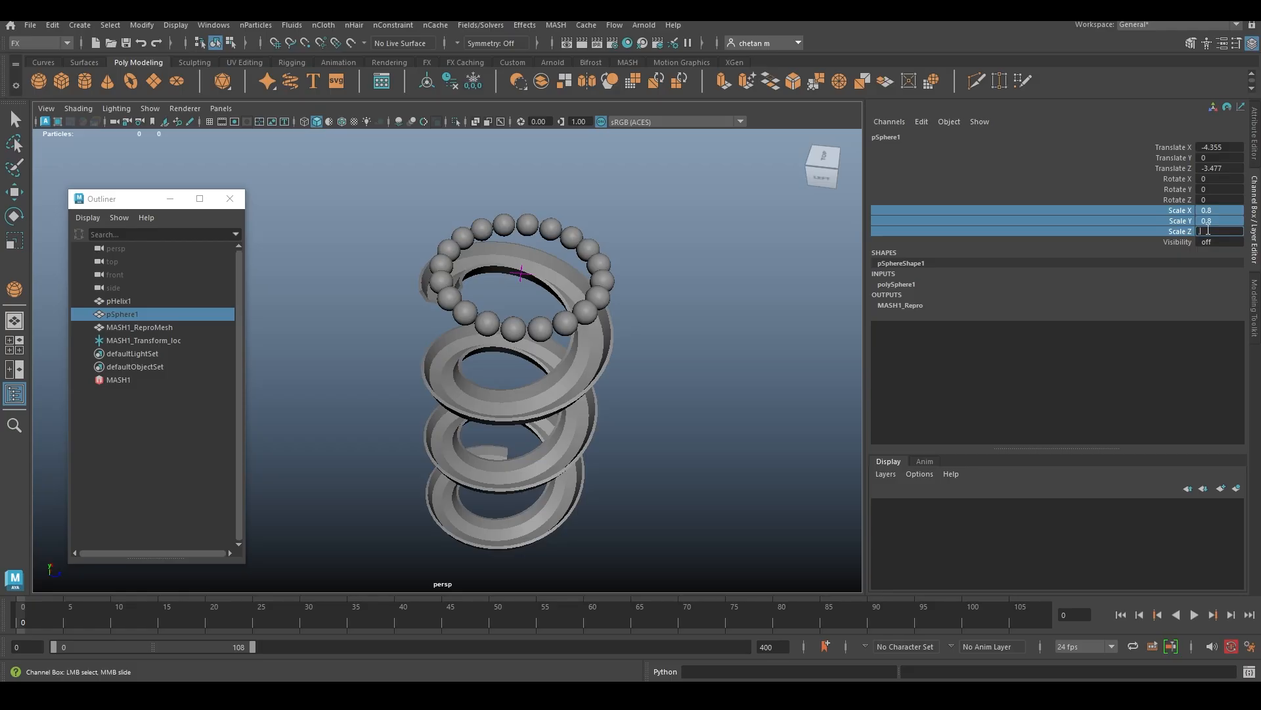
{"action": "key", "text": "Return"}
{"action": "left_click_drag", "start_coordinate": [614, 335], "coordinate": [604, 291], "text": "alt"}
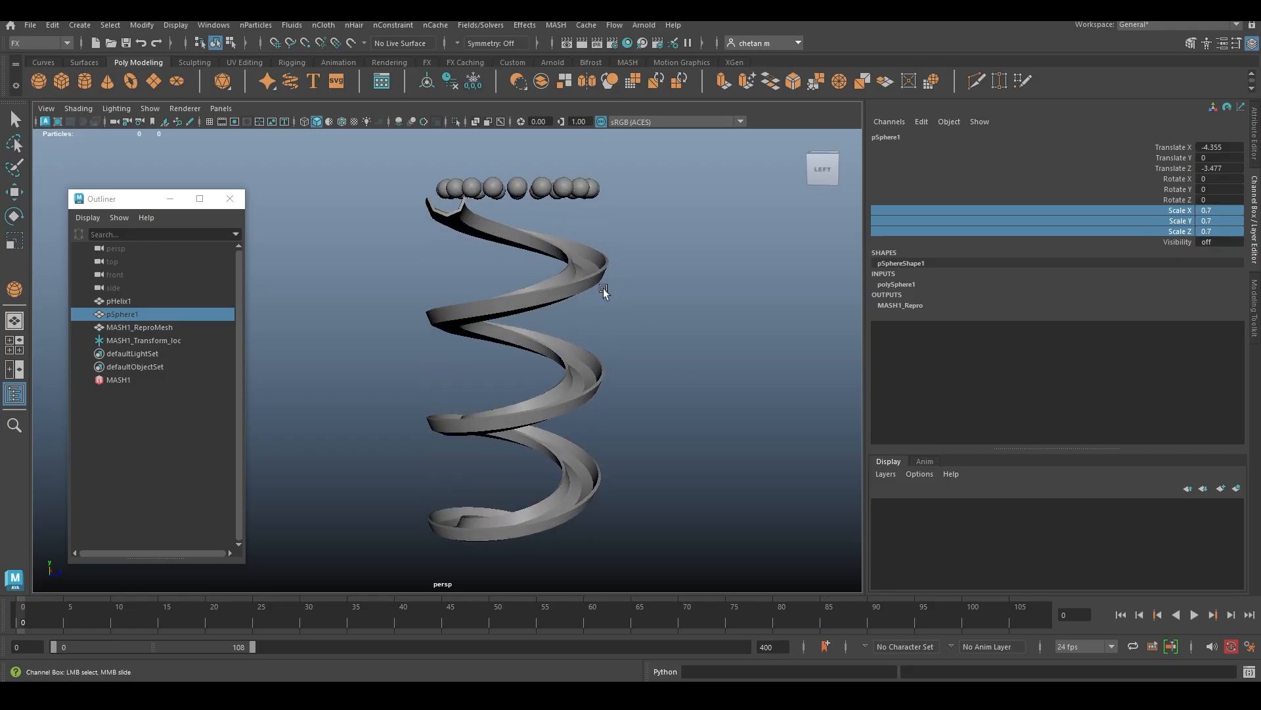
Raise MASH1_Transform_loc to about 39.06 in Y so the sphere ring clears the top of the channel.
{"action": "middle_click_drag", "start_coordinate": [603, 289], "coordinate": [625, 387], "text": "alt"}
{"action": "left_click", "coordinate": [145, 341]}
{"action": "left_click_drag", "start_coordinate": [565, 309], "coordinate": [569, 294], "text": "alt"}
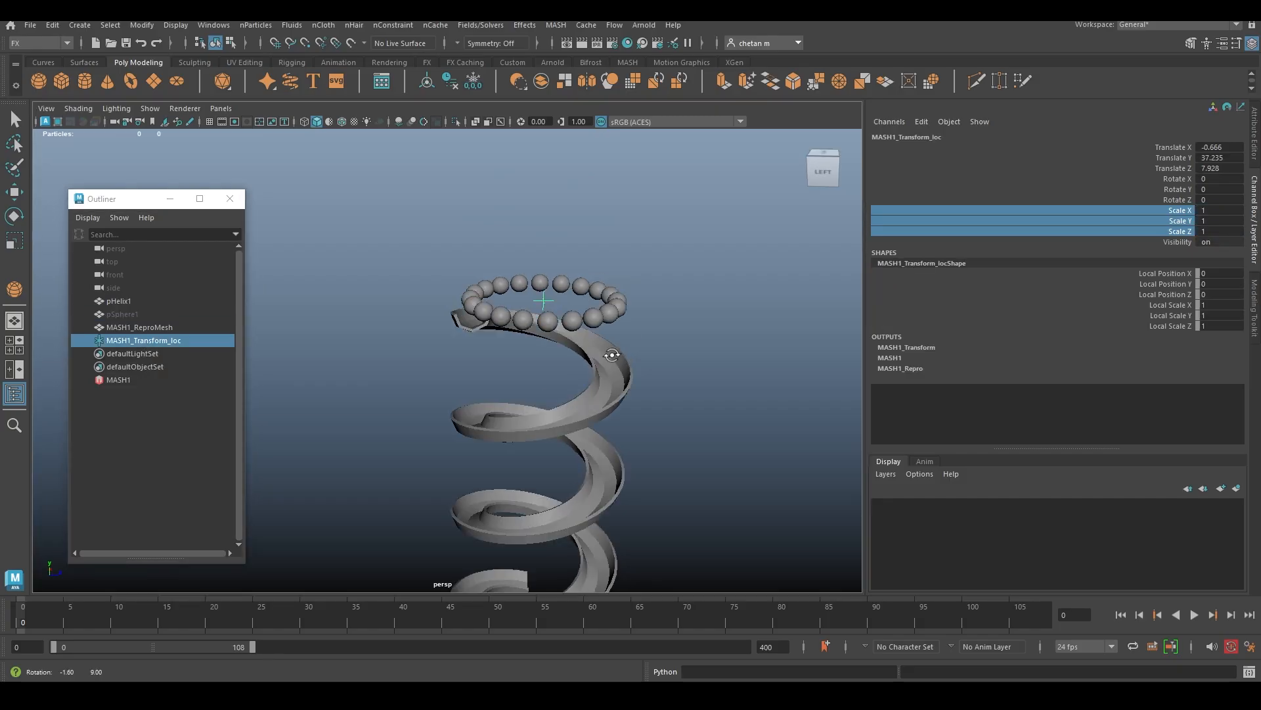
{"action": "key", "text": "w"}
{"action": "left_click_drag", "start_coordinate": [539, 247], "coordinate": [533, 230]}
{"action": "left_click_drag", "start_coordinate": [559, 289], "coordinate": [492, 397], "text": "alt"}
{"action": "middle_click_drag", "start_coordinate": [493, 396], "coordinate": [499, 378], "text": "alt"}
{"action": "key", "text": "e"}
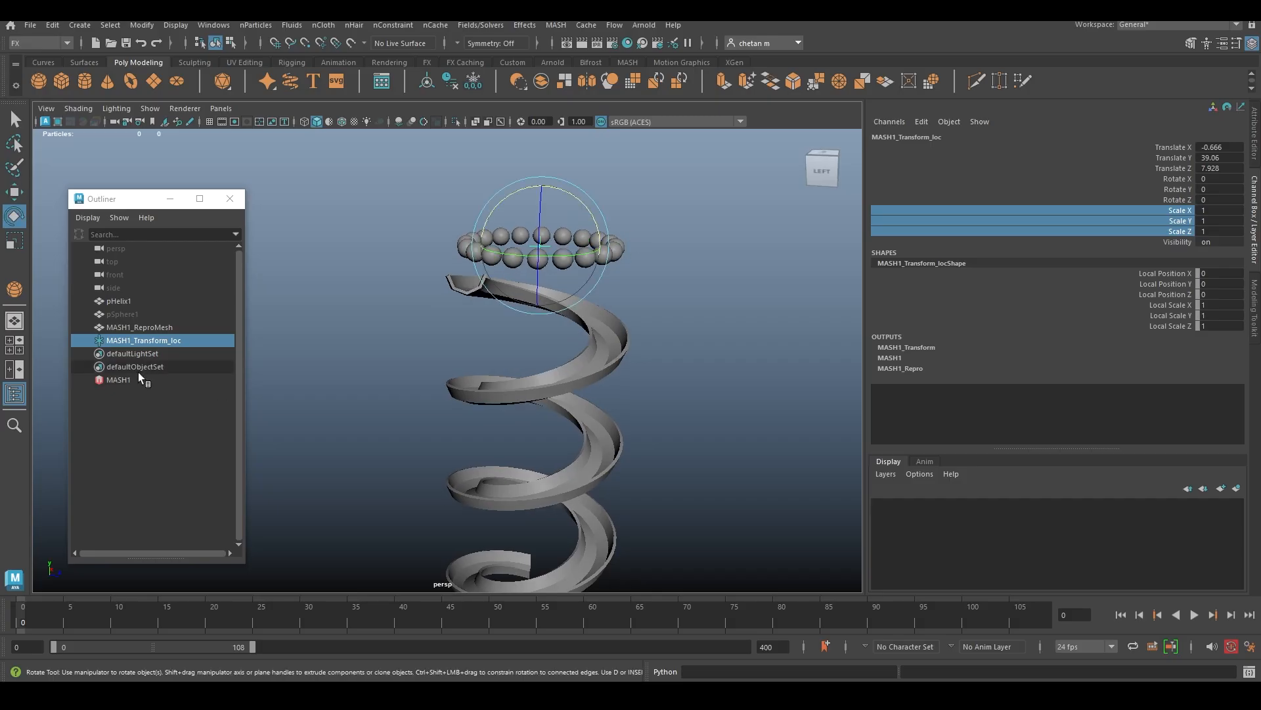
Add a Dynamics node to MASH1, play the simulation, and rewind to frame 0.
{"action": "left_click", "coordinate": [131, 379]}
{"action": "key", "text": "ctrl+a"}
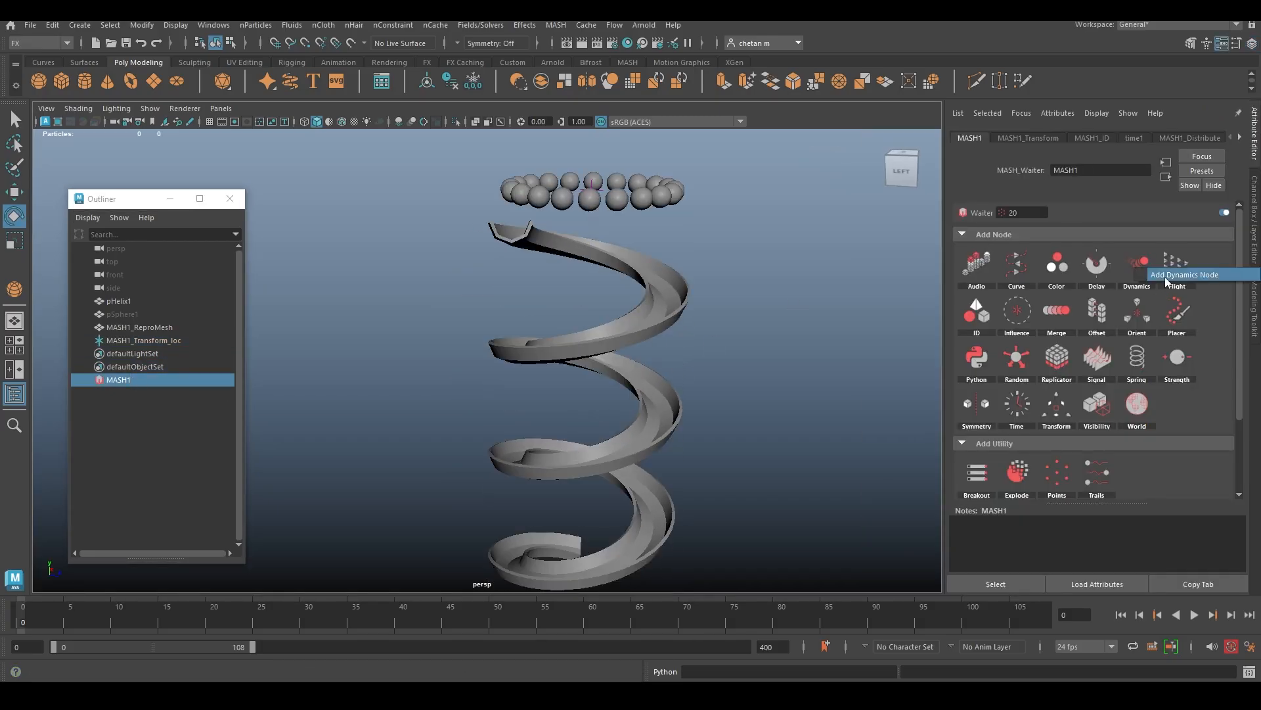
{"action": "left_click", "coordinate": [1166, 279]}
{"action": "left_click", "coordinate": [1193, 614]}
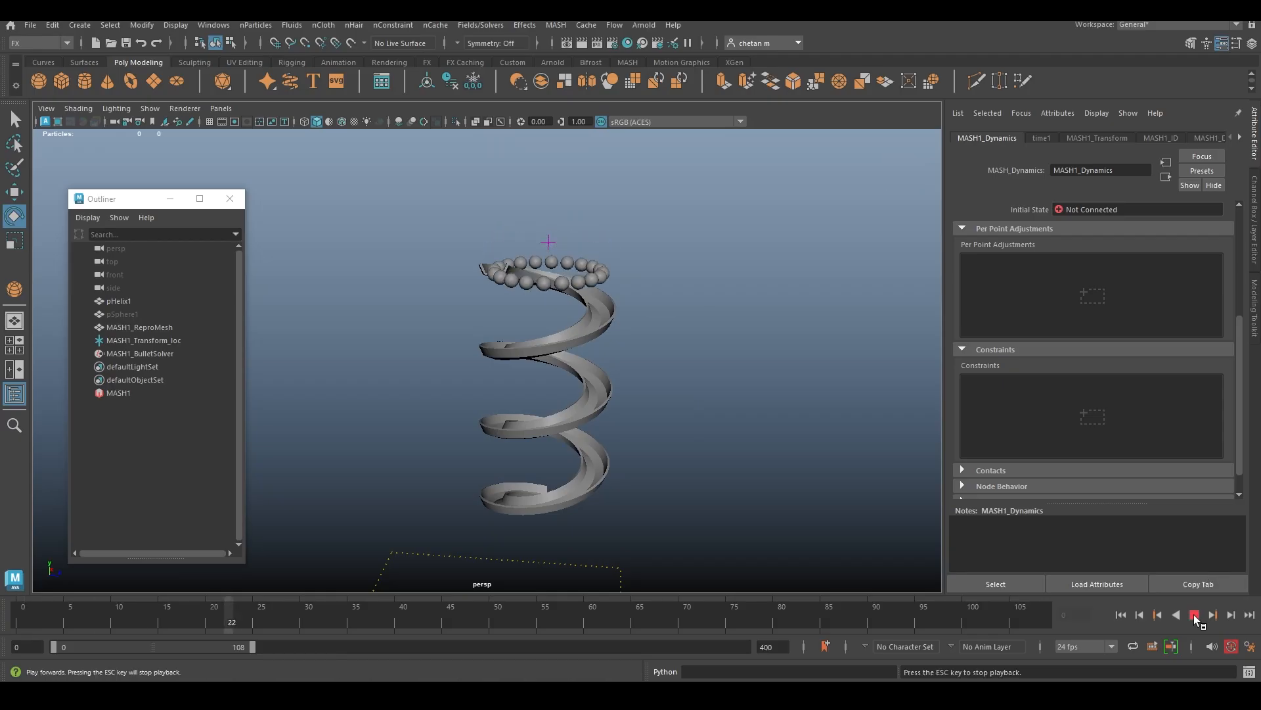
{"action": "left_click", "coordinate": [1193, 614]}
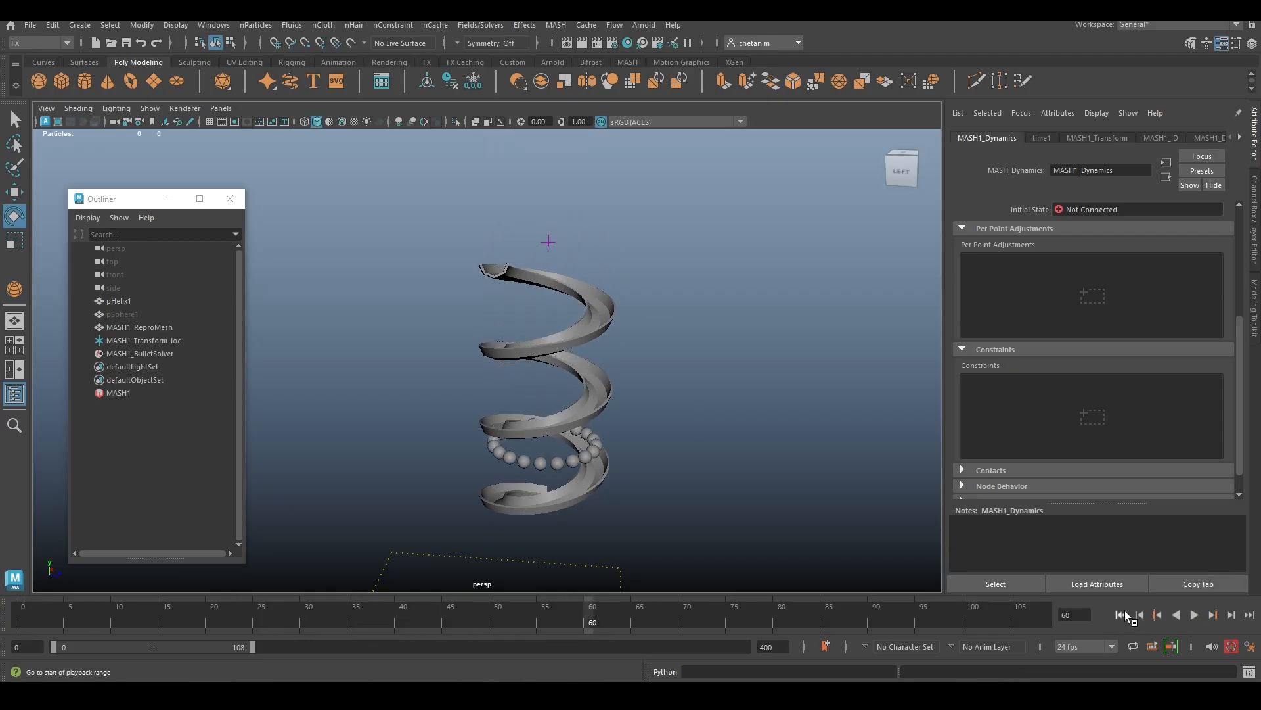
{"action": "left_click", "coordinate": [1121, 613]}
Add pHelix1 as a collider object of MASH1_BulletSolver and play the simulation to examine the spheres on the channel.
{"action": "mouse_move", "coordinate": [552, 332]}
{"action": "left_mouse_down", "text": "alt"}
{"action": "mouse_move", "coordinate": [562, 338]}
{"action": "mouse_move", "coordinate": [560, 324]}
{"action": "left_mouse_up", "text": "alt"}
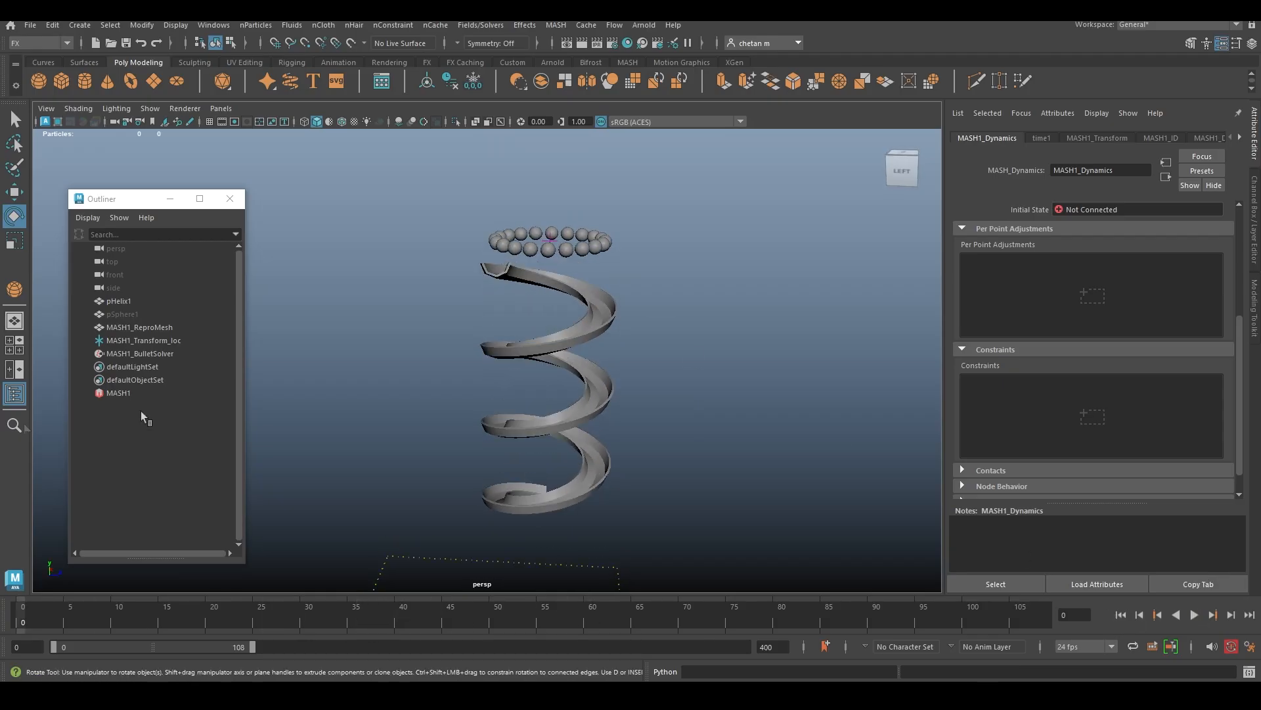
{"action": "right_click_drag", "start_coordinate": [557, 412], "coordinate": [611, 419], "text": "alt"}
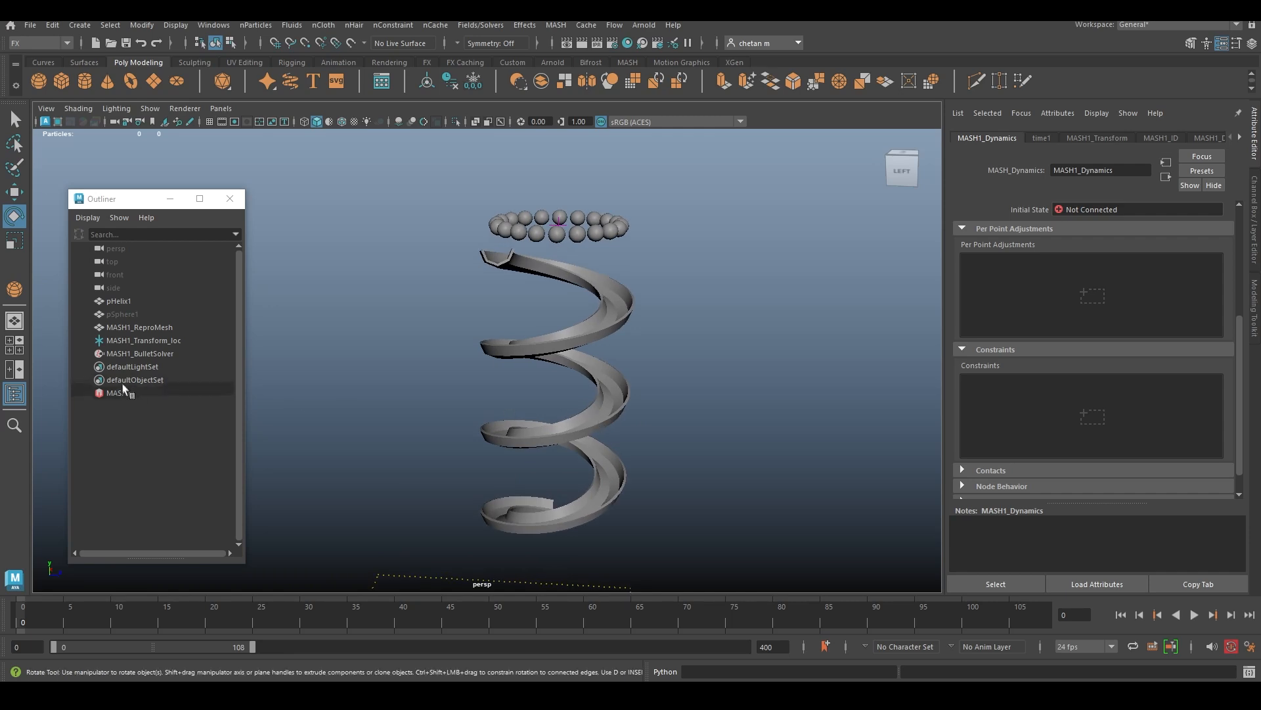
{"action": "left_click", "coordinate": [140, 354]}
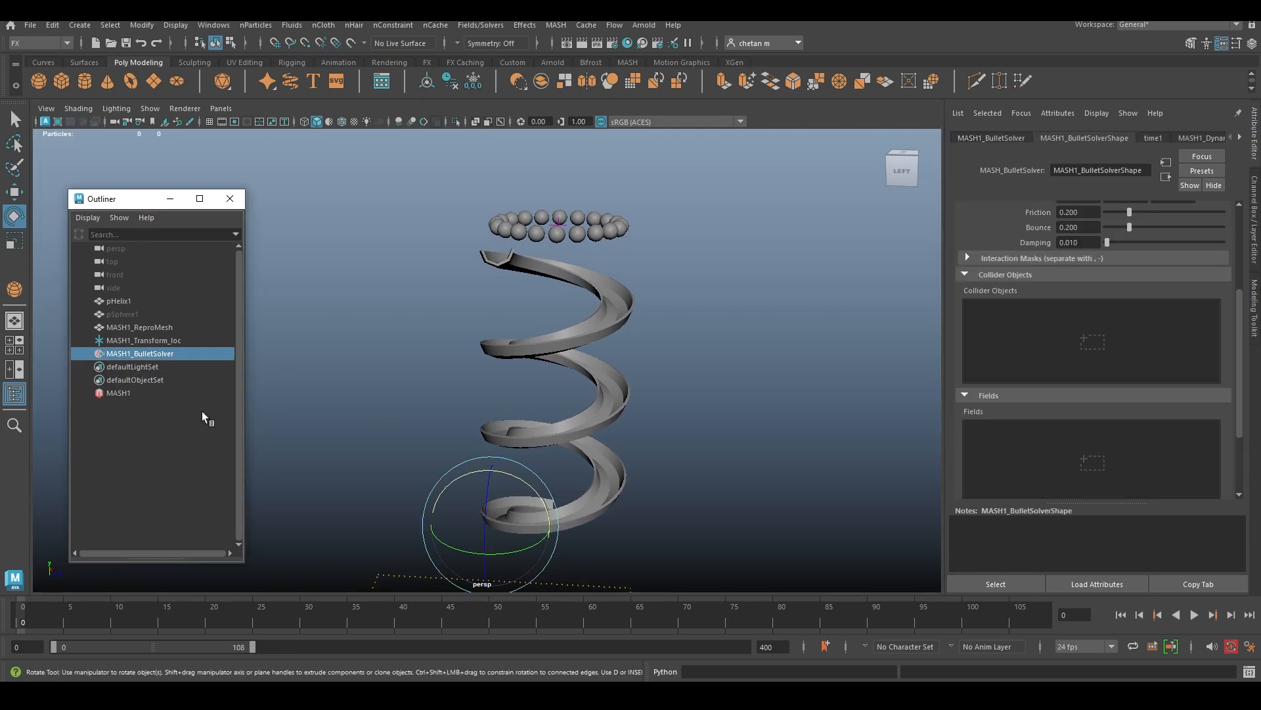
{"action": "middle_click_drag", "start_coordinate": [129, 298], "coordinate": [1077, 338]}
{"action": "left_click", "coordinate": [1195, 615]}
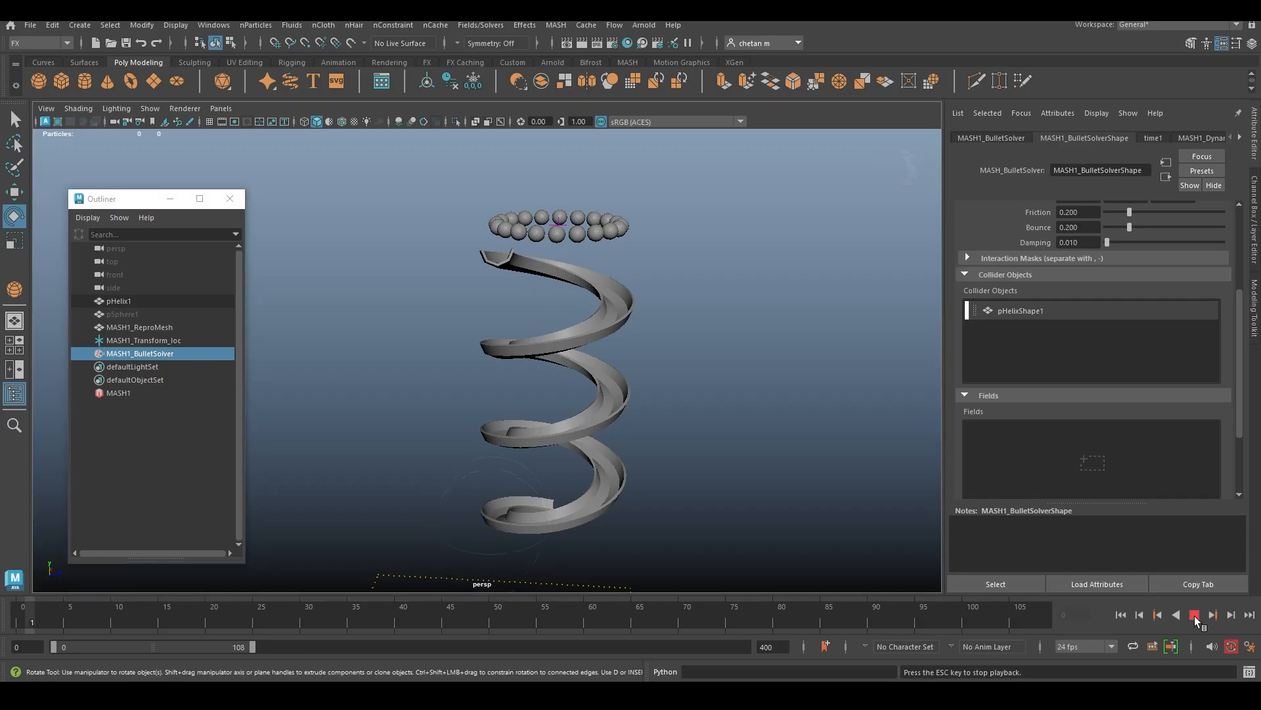
{"action": "left_click_drag", "start_coordinate": [559, 419], "coordinate": [533, 376], "text": "alt"}
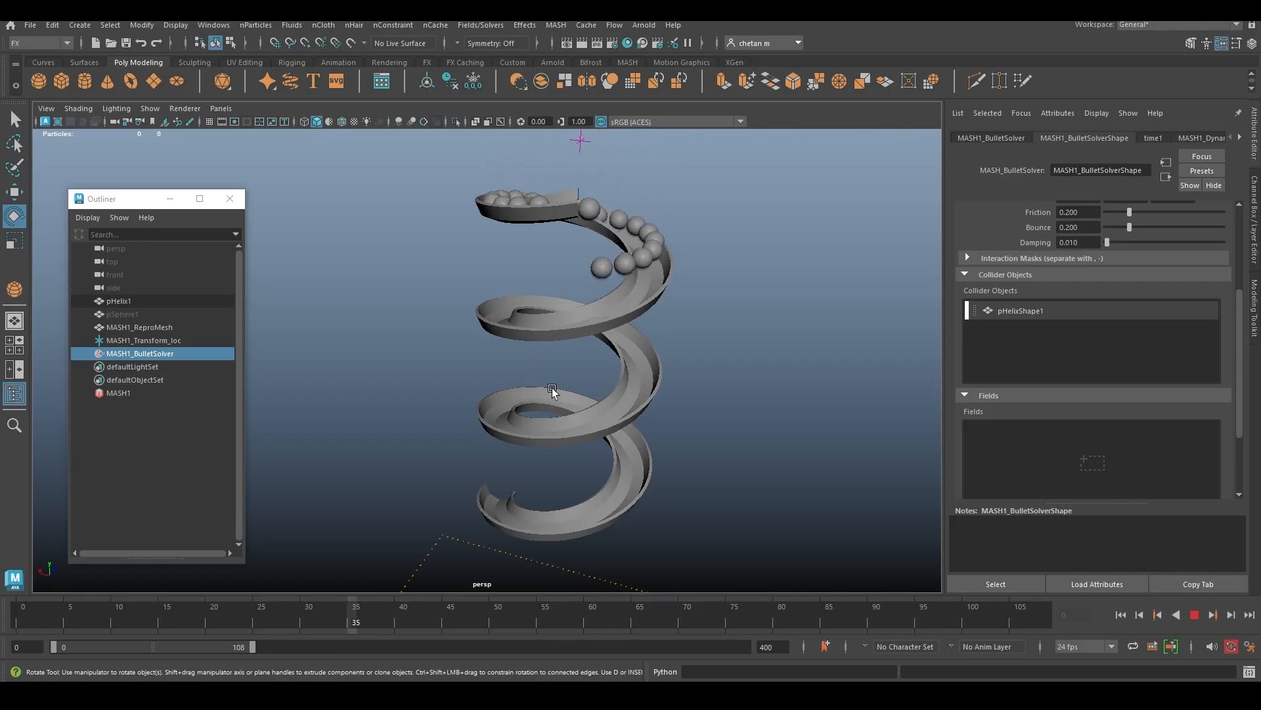
{"action": "left_click", "coordinate": [1195, 614]}
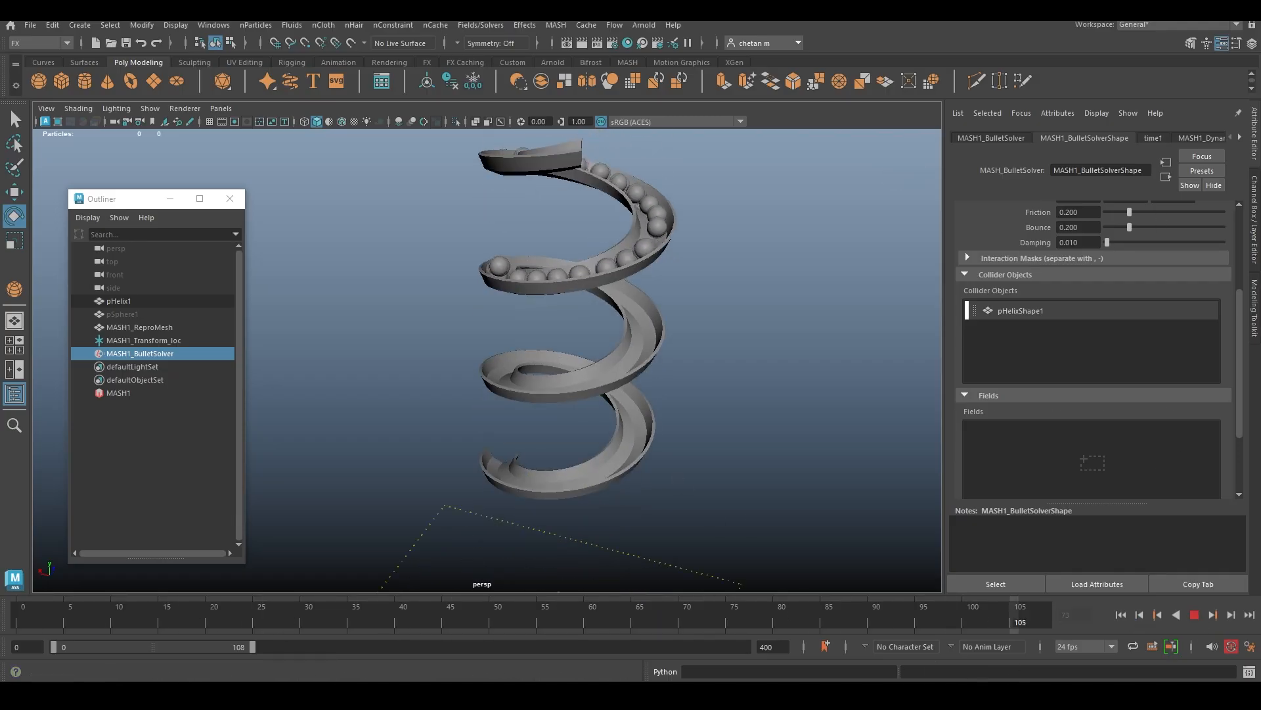
Extend the playback range to frame 400 and follow the spheres rolling down to the lower end of the channel.
{"action": "left_click_drag", "start_coordinate": [252, 647], "coordinate": [750, 661]}
{"action": "middle_click_drag", "start_coordinate": [601, 467], "coordinate": [616, 432], "text": "alt"}
{"action": "left_click_drag", "start_coordinate": [616, 431], "coordinate": [652, 420], "text": "alt"}
{"action": "middle_click_drag", "start_coordinate": [619, 435], "coordinate": [672, 436], "text": "alt"}
{"action": "left_click_drag", "start_coordinate": [540, 460], "coordinate": [563, 455], "text": "alt"}
{"action": "middle_click_drag", "start_coordinate": [580, 429], "coordinate": [619, 376], "text": "alt"}
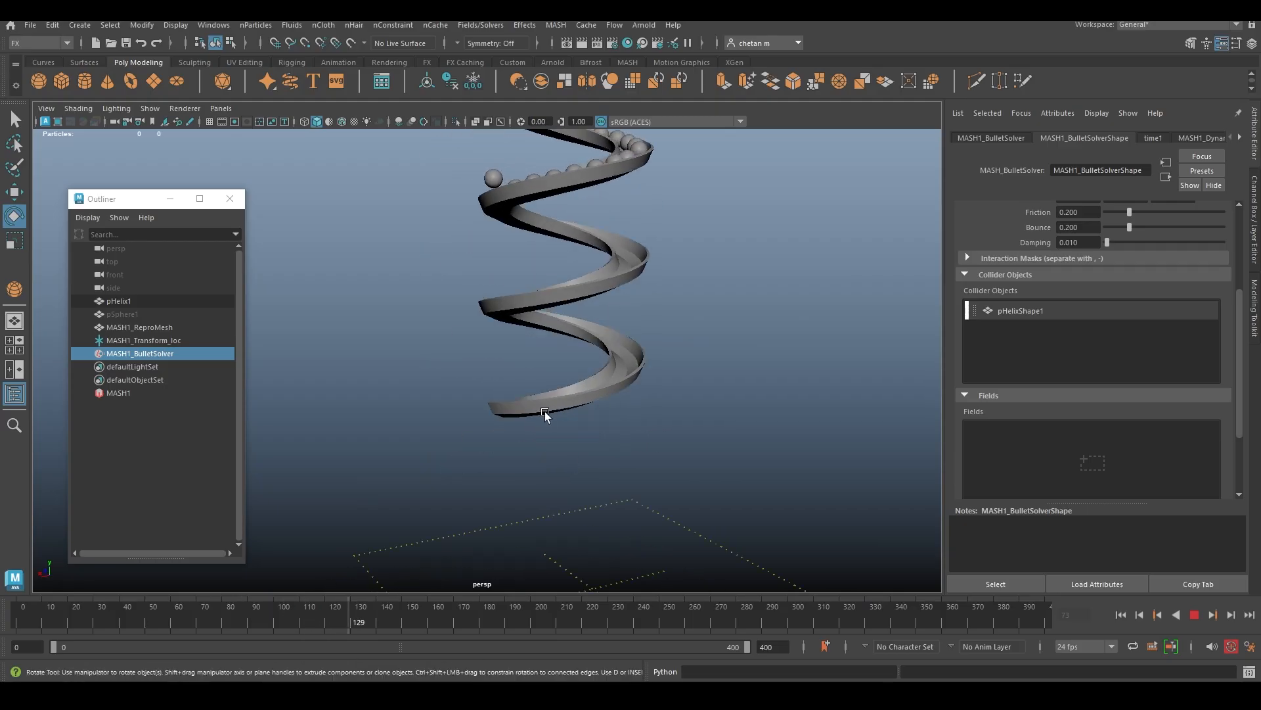
{"action": "mouse_move", "coordinate": [547, 392]}
{"action": "middle_mouse_down", "text": "alt"}
{"action": "mouse_move", "coordinate": [538, 468]}
{"action": "mouse_move", "coordinate": [557, 403]}
{"action": "middle_mouse_up", "text": "alt"}
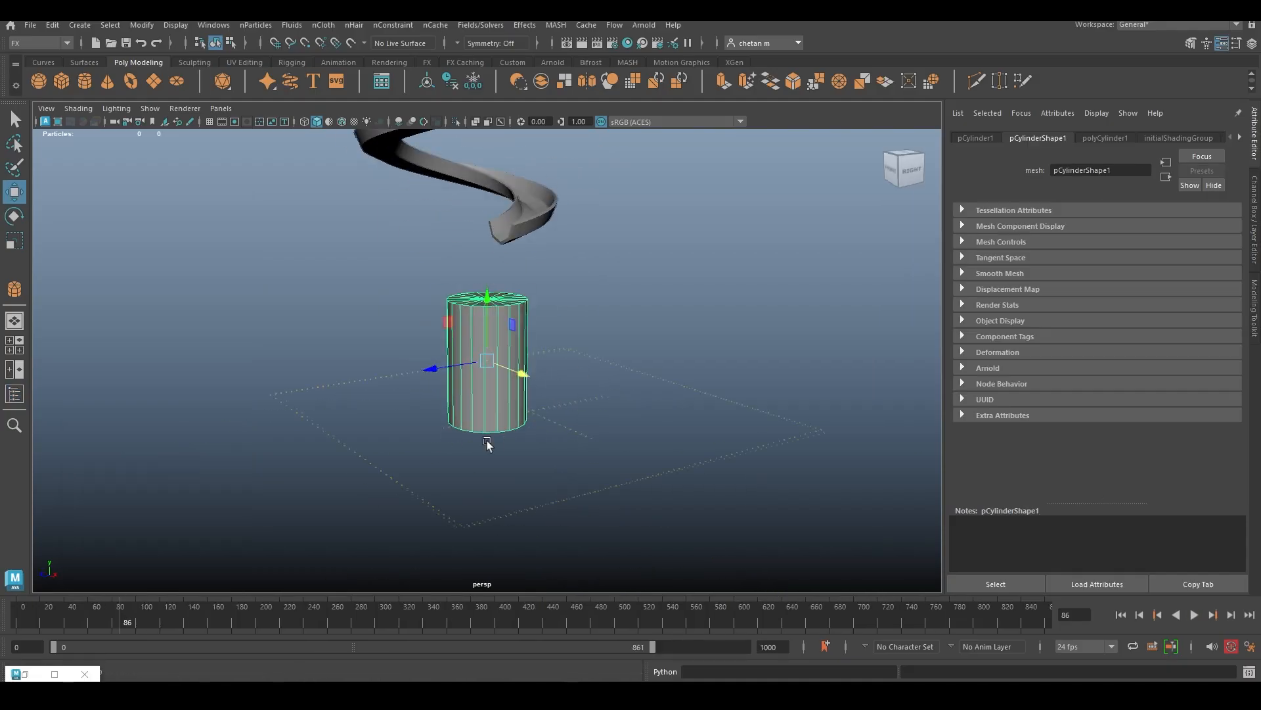
Lower the cylinder's top vertices and scale them outward to form a flared bowl shape.
{"action": "right_click_drag", "start_coordinate": [460, 265], "coordinate": [398, 265]}
{"action": "left_click_drag", "start_coordinate": [398, 265], "coordinate": [574, 323]}
{"action": "left_click_drag", "start_coordinate": [490, 229], "coordinate": [499, 293]}
{"action": "key", "text": "r"}
{"action": "left_click_drag", "start_coordinate": [488, 363], "coordinate": [545, 382]}
{"action": "left_click_drag", "start_coordinate": [547, 395], "coordinate": [547, 381], "text": "alt"}
Delete the cylinder's top cap faces to open the bowl.
{"action": "left_click_drag", "start_coordinate": [420, 457], "coordinate": [545, 402]}
{"action": "right_click_drag", "start_coordinate": [487, 275], "coordinate": [489, 298]}
{"action": "left_click_drag", "start_coordinate": [366, 348], "coordinate": [551, 355]}
{"action": "key", "text": "Delete"}
Extrude the bowl's faces to give its wall thickness, and move the bowl beneath the channel's lower end.
{"action": "left_click_drag", "start_coordinate": [551, 420], "coordinate": [386, 322], "text": "alt"}
{"action": "right_click_drag", "start_coordinate": [594, 347], "coordinate": [596, 388], "text": "shift"}
{"action": "left_click_drag", "start_coordinate": [575, 453], "coordinate": [492, 401]}
{"action": "key", "text": "q"}
{"action": "left_click", "coordinate": [498, 409]}
{"action": "key", "text": "w"}
{"action": "left_click_drag", "start_coordinate": [417, 360], "coordinate": [377, 361]}
Play the simulation to see where the spheres fall, and reposition the bowl under their path.
{"action": "left_click", "coordinate": [1196, 615]}
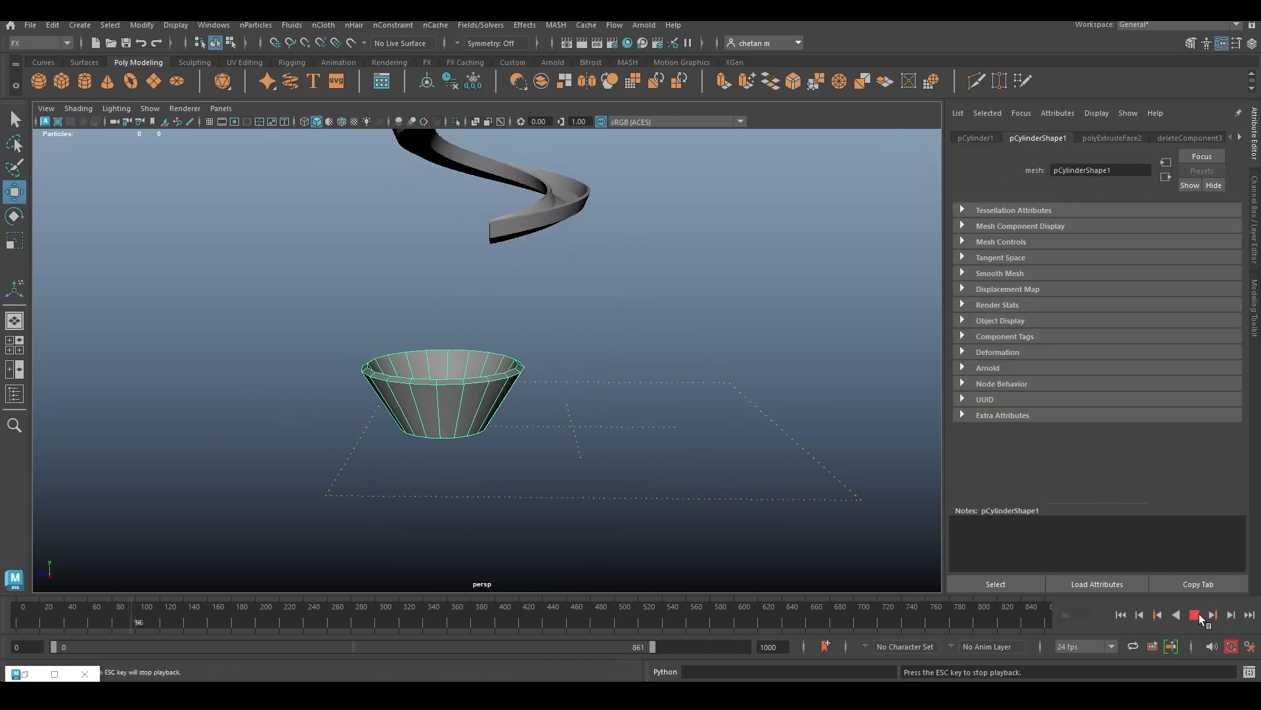
{"action": "scroll", "coordinate": [508, 408], "scroll_direction": "down", "scroll_amount": 5}
{"action": "middle_click_drag", "start_coordinate": [507, 407], "coordinate": [500, 461], "text": "alt"}
{"action": "left_click_drag", "start_coordinate": [489, 478], "coordinate": [545, 542], "text": "alt"}
{"action": "left_click", "coordinate": [1194, 615]}
{"action": "left_click_drag", "start_coordinate": [414, 492], "coordinate": [394, 525]}
{"action": "left_click_drag", "start_coordinate": [467, 512], "coordinate": [481, 525]}
Open the Outliner and add pCylinder1 to the collider objects of MASH1_BulletSolver.
{"action": "left_click", "coordinate": [214, 25]}
{"action": "left_click", "coordinate": [253, 187]}
{"action": "left_click", "coordinate": [140, 354]}
{"action": "scroll", "coordinate": [1004, 293], "scroll_direction": "down", "scroll_amount": 5}
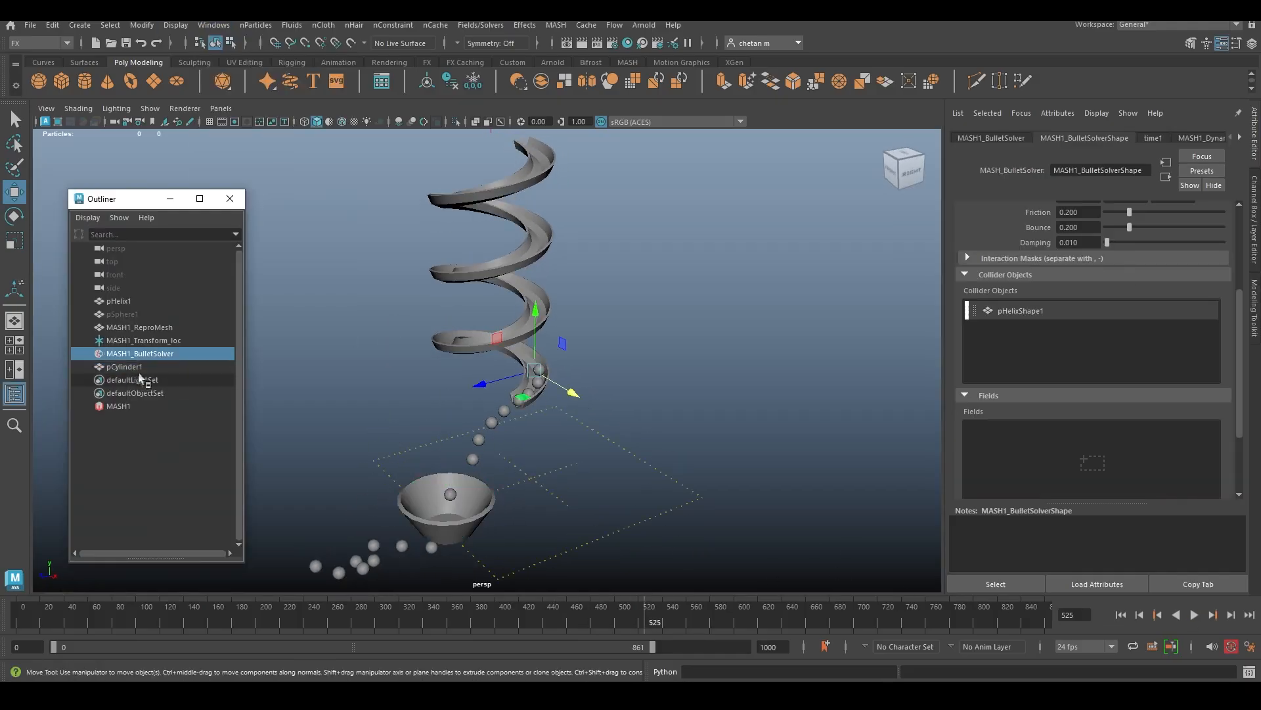
{"action": "left_click_drag", "start_coordinate": [126, 371], "coordinate": [1010, 365]}
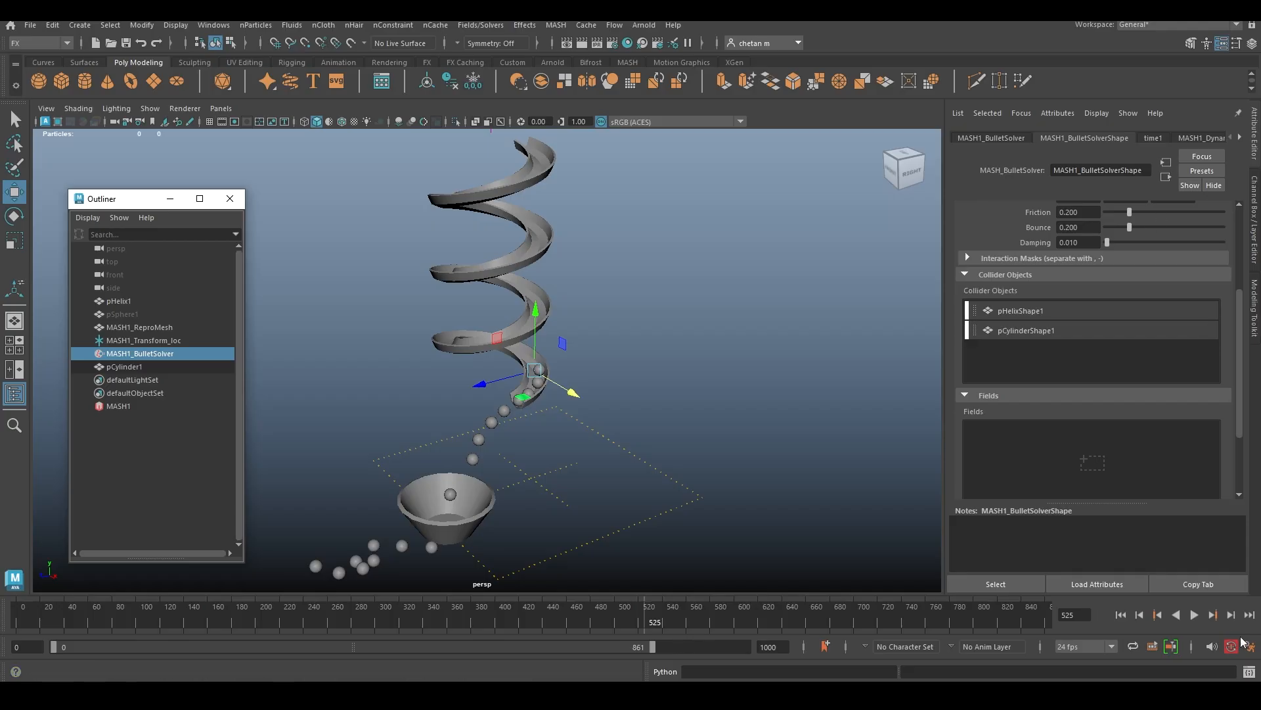
Play the simulation and examine how the spheres land in the bowl.
{"action": "left_click", "coordinate": [1195, 618]}
{"action": "left_click_drag", "start_coordinate": [500, 487], "coordinate": [460, 513], "text": "alt"}
{"action": "scroll", "coordinate": [477, 511], "scroll_direction": "up", "scroll_amount": 3}
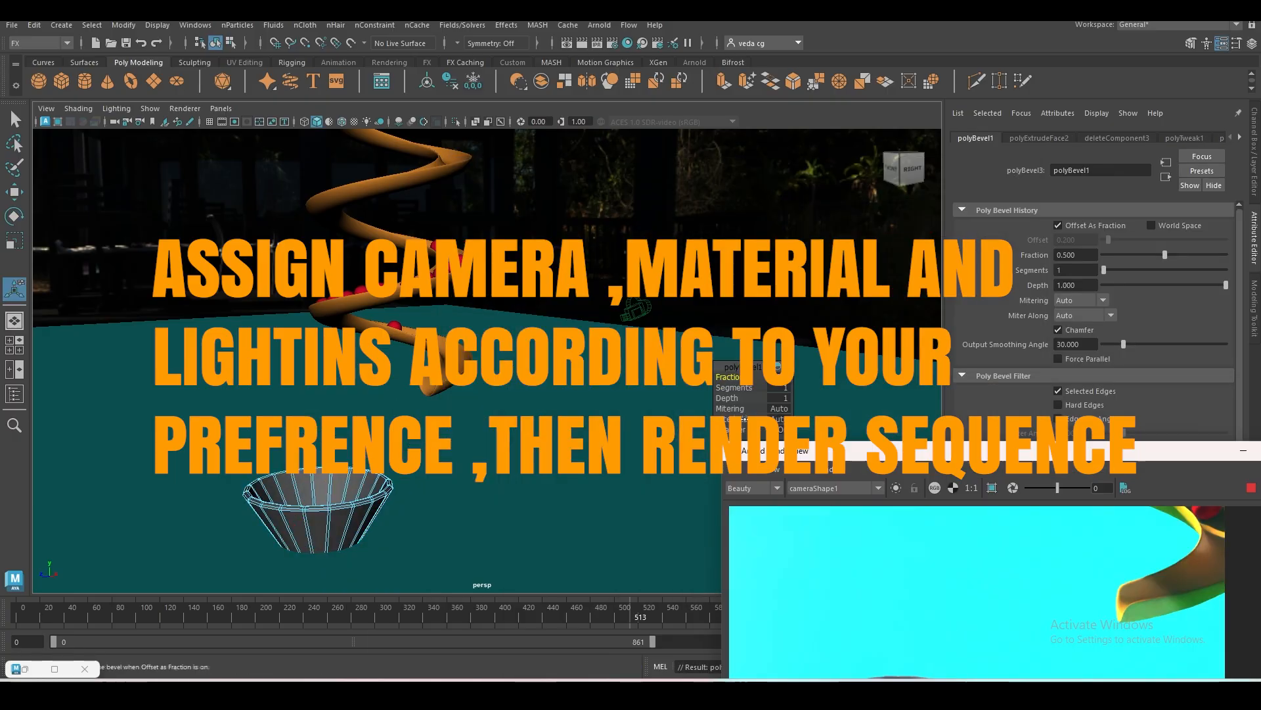
Select the bowl and start assigning a material to it.
{"action": "left_click", "coordinate": [341, 516]}
{"action": "right_click_drag", "start_coordinate": [341, 516], "coordinate": [349, 651]}
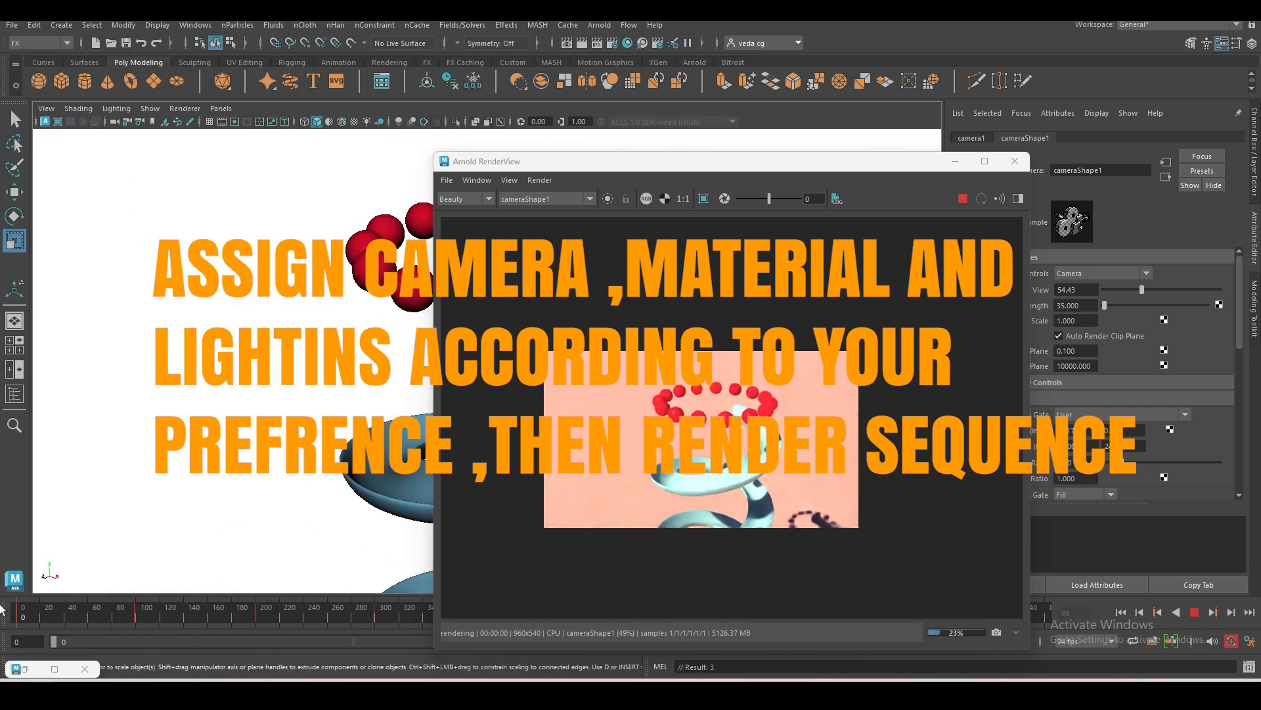
Stop playback, return to frame 0 and try deleting the camera keyframes near frames 200 and 100.
{"action": "key", "text": "Escape"}
{"action": "left_click_drag", "start_coordinate": [138, 621], "coordinate": [22, 617]}
{"action": "right_click", "coordinate": [260, 612]}
{"action": "left_click", "coordinate": [297, 379]}
{"action": "right_click", "coordinate": [136, 615]}
{"action": "left_click", "coordinate": [172, 378]}
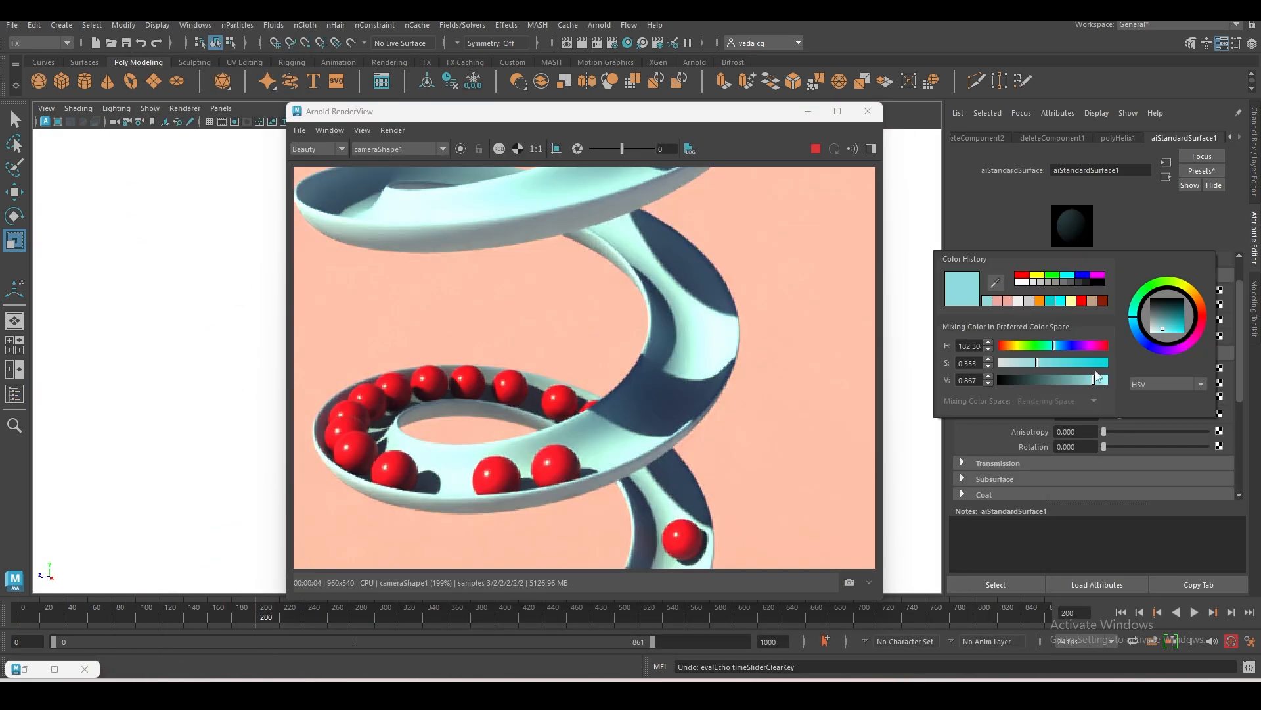
Adjust the channel material's base colour to turquoise, and browse the presets of the spheres' red aiStandardSurface3 material.
{"action": "left_click", "coordinate": [1094, 303]}
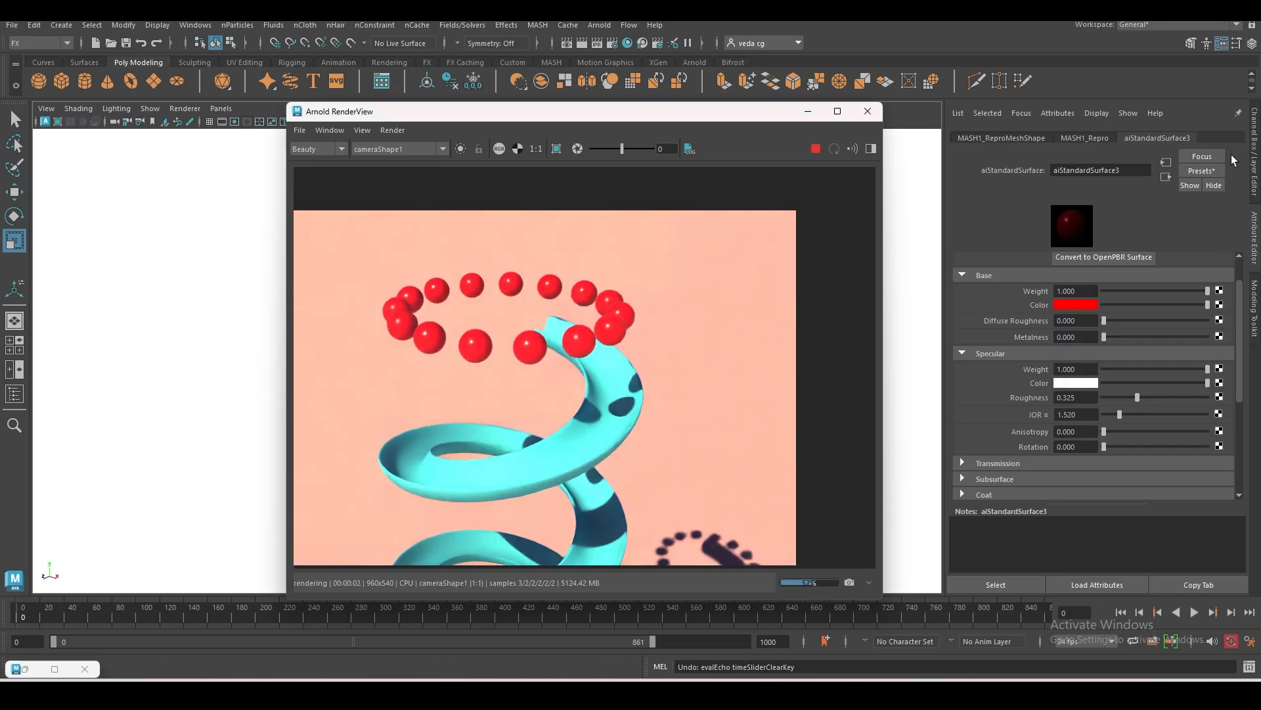
{"action": "left_click", "coordinate": [1201, 170]}
{"action": "left_click", "coordinate": [1179, 176]}
{"action": "left_click", "coordinate": [1202, 171]}
{"action": "left_click", "coordinate": [1081, 310]}
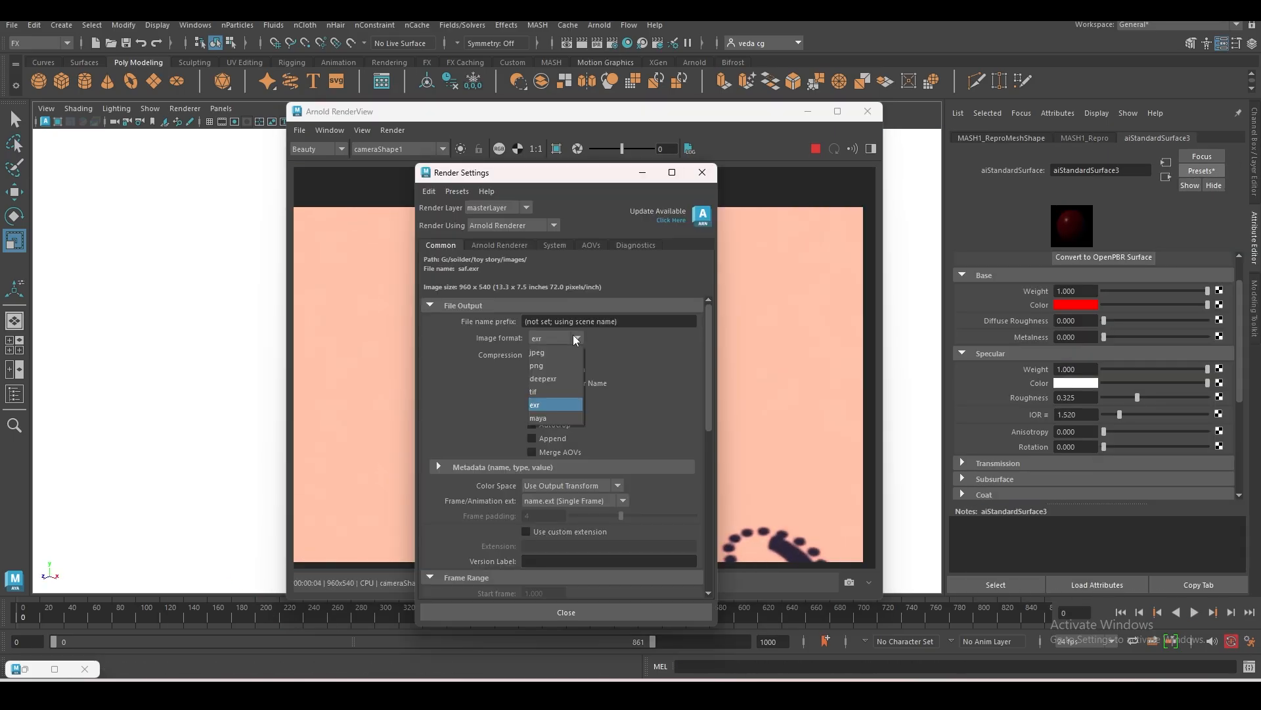
Configure the render as a JPEG sequence with name_#.ext naming, frames 1 to 600 and the 1k_Square image size.
{"action": "left_click", "coordinate": [537, 352]}
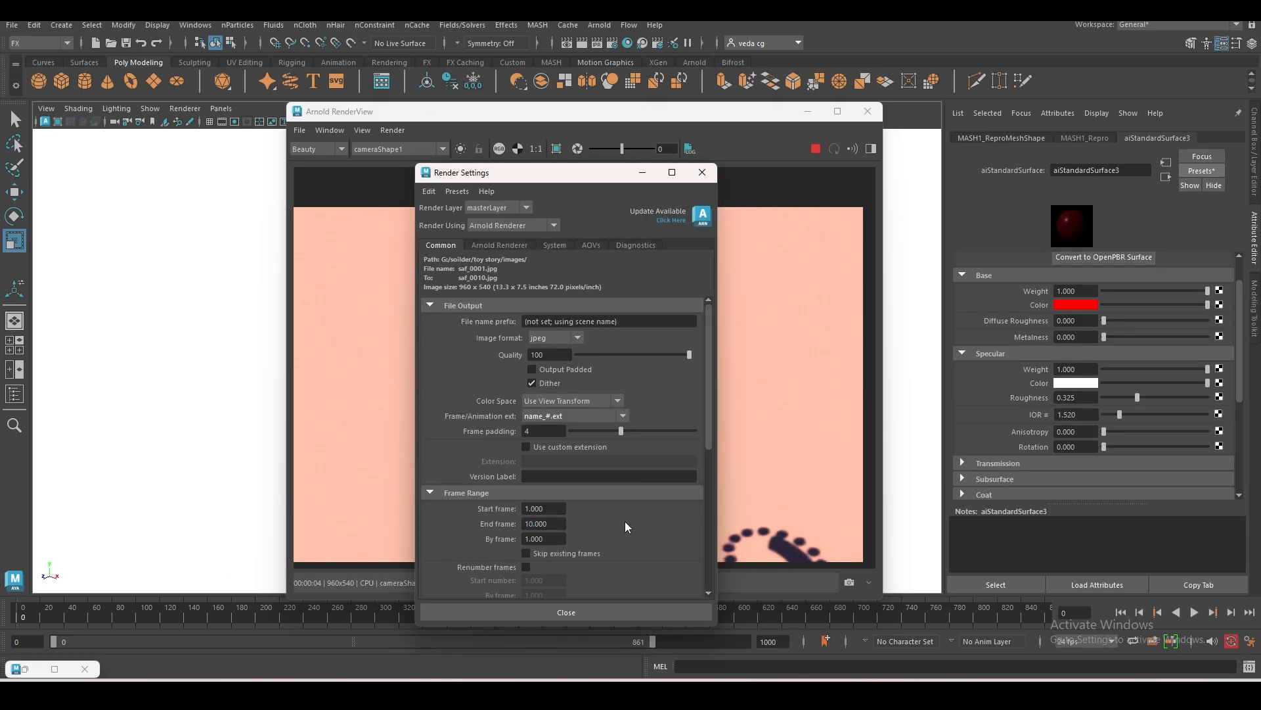
{"action": "scroll", "coordinate": [547, 465], "scroll_direction": "down", "scroll_amount": 5}
{"action": "left_click", "coordinate": [571, 499]}
{"action": "left_click", "coordinate": [551, 527]}
Show the camera's resolution gate in the viewport, and clear the render windows away from the view.
{"action": "left_click", "coordinate": [46, 109]}
{"action": "mouse_move", "coordinate": [107, 357]}
{"action": "left_click", "coordinate": [284, 445]}
{"action": "left_click", "coordinate": [808, 111]}
{"action": "left_click_drag", "start_coordinate": [578, 173], "coordinate": [935, 212]}
Play the animation through camera1 and step through its keyframes to check the square framing.
{"action": "left_click", "coordinate": [130, 669]}
{"action": "left_click", "coordinate": [25, 669]}
{"action": "left_click", "coordinate": [180, 191]}
{"action": "left_click", "coordinate": [808, 112]}
{"action": "left_click", "coordinate": [229, 10]}
{"action": "left_click", "coordinate": [1194, 612]}
{"action": "left_click", "coordinate": [1196, 612]}
{"action": "left_click", "coordinate": [1212, 614]}
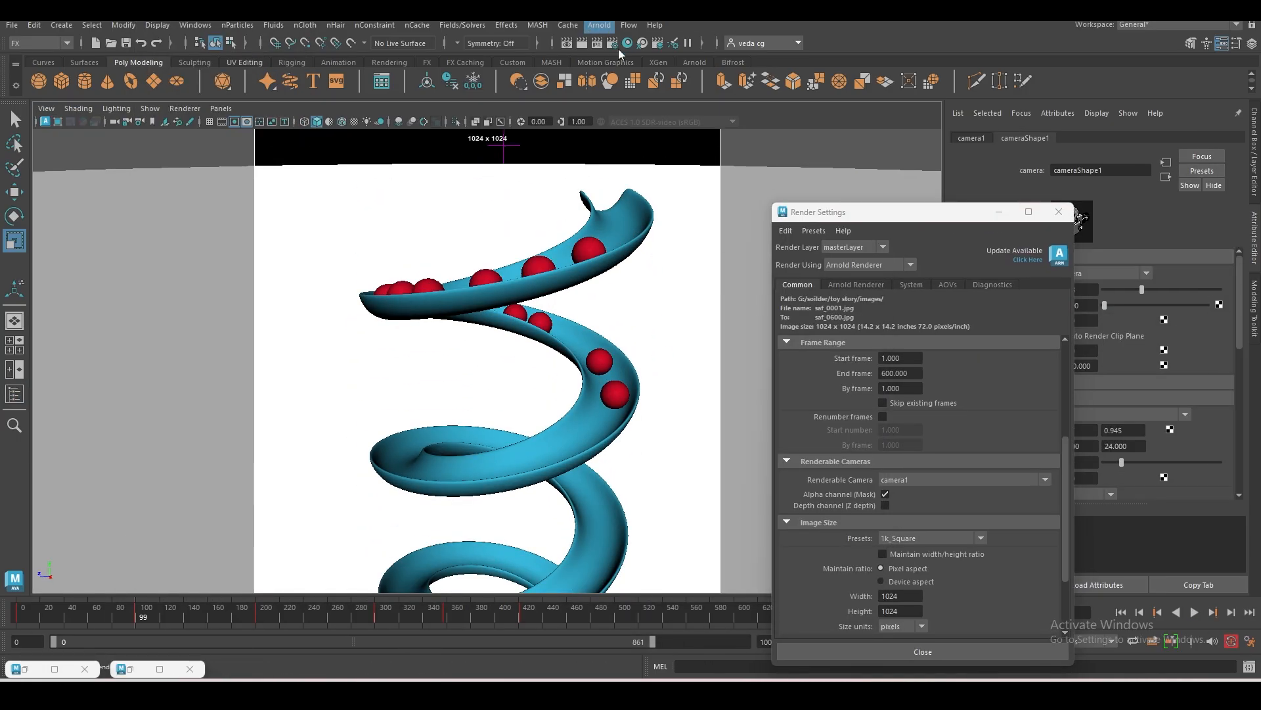
Reopen the Arnold RenderView with cameraShape1 as the render camera and place it beside the camera view.
{"action": "left_click", "coordinate": [130, 669]}
{"action": "left_click", "coordinate": [229, 11]}
{"action": "left_click", "coordinate": [25, 669]}
{"action": "left_click", "coordinate": [401, 149]}
{"action": "left_click", "coordinate": [397, 171]}
{"action": "scroll", "coordinate": [565, 342], "scroll_direction": "down", "scroll_amount": 5}
{"action": "left_click_drag", "start_coordinate": [519, 113], "coordinate": [934, 283]}
Reframe the camera on the channel near frame 200 and set a keyframe for it.
{"action": "left_click", "coordinate": [255, 623]}
{"action": "left_click", "coordinate": [1158, 613]}
{"action": "middle_click_drag", "start_coordinate": [499, 368], "coordinate": [473, 372], "text": "alt"}
{"action": "key", "text": "s"}
Check the viewport and rendered framing at the remaining camera keyframes up to frame 421.
{"action": "left_click", "coordinate": [375, 618]}
{"action": "left_click_drag", "start_coordinate": [920, 283], "coordinate": [862, 196]}
{"action": "left_click_drag", "start_coordinate": [256, 611], "coordinate": [444, 611]}
{"action": "left_click_drag", "start_coordinate": [903, 197], "coordinate": [954, 190]}
{"action": "left_click_drag", "start_coordinate": [445, 618], "coordinate": [520, 620]}
{"action": "left_click_drag", "start_coordinate": [954, 184], "coordinate": [312, 303]}
{"action": "left_click", "coordinate": [1212, 614]}
{"action": "left_click_drag", "start_coordinate": [559, 303], "coordinate": [1158, 154]}
Reframe the camera on the orange bowl at frame 421, adjusting its distance and position.
{"action": "middle_click_drag", "start_coordinate": [559, 466], "coordinate": [515, 495], "text": "alt"}
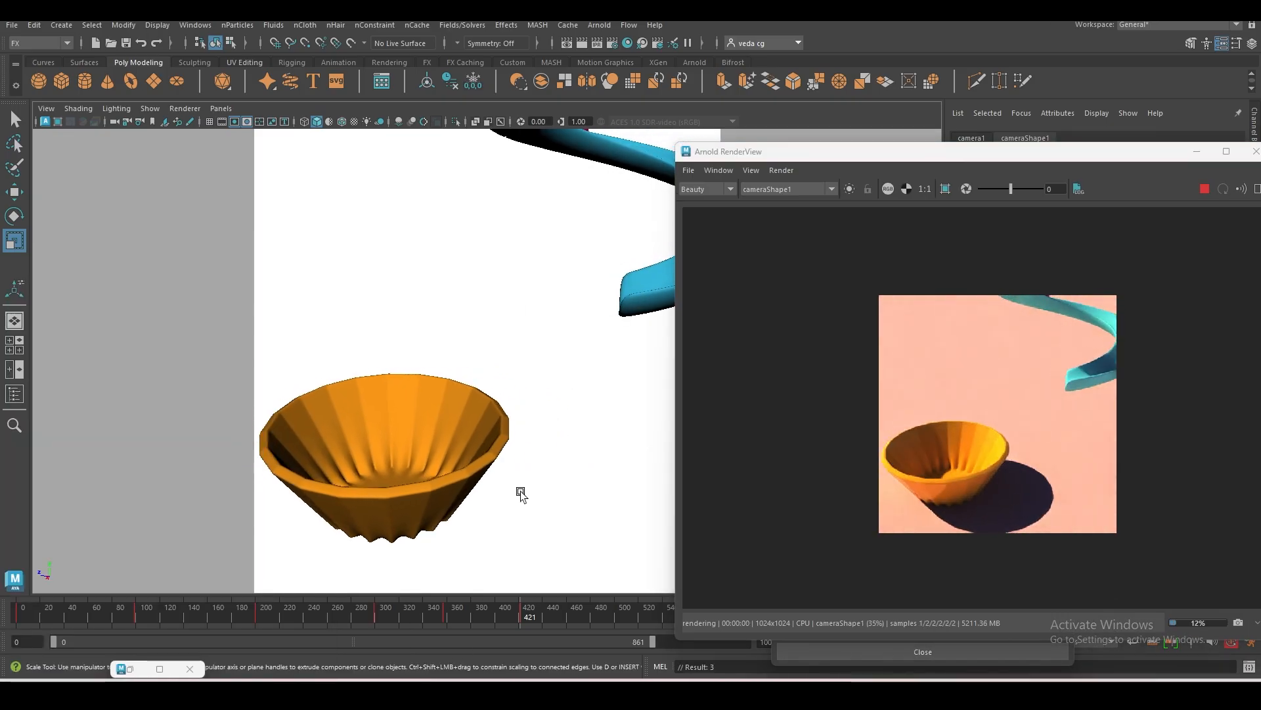
{"action": "right_click_drag", "start_coordinate": [515, 495], "coordinate": [399, 484], "text": "alt"}
{"action": "middle_click_drag", "start_coordinate": [400, 485], "coordinate": [389, 583], "text": "alt"}
Delete the camera keyframe at frame 357 and check the rendered framing there.
{"action": "left_click_drag", "start_coordinate": [473, 623], "coordinate": [443, 623]}
{"action": "right_click", "coordinate": [443, 623]}
{"action": "left_click", "coordinate": [470, 368]}
{"action": "left_click_drag", "start_coordinate": [920, 152], "coordinate": [866, 113]}
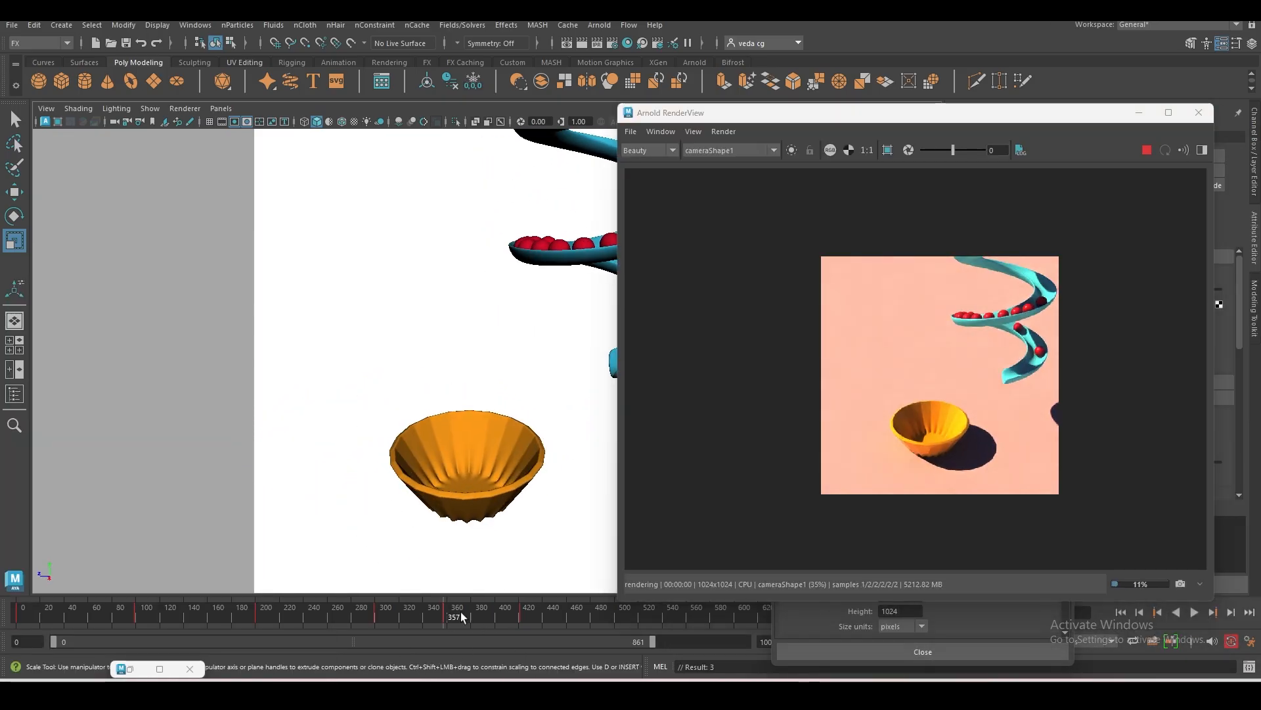